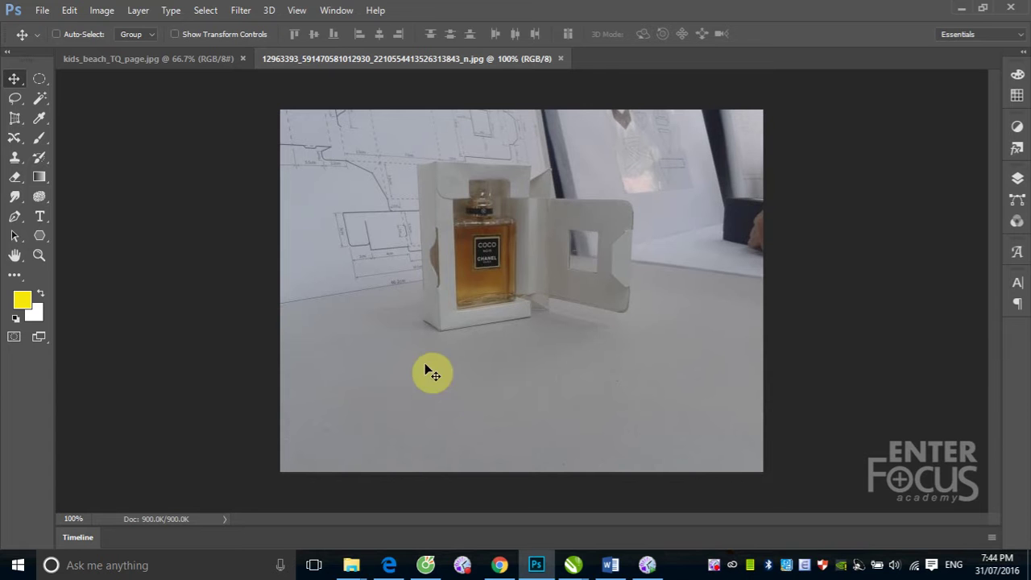
Show the Image menu's Adjustments submenu, including Brightness/Contrast, for the perfume photo
{"action": "left_click", "coordinate": [103, 10]}
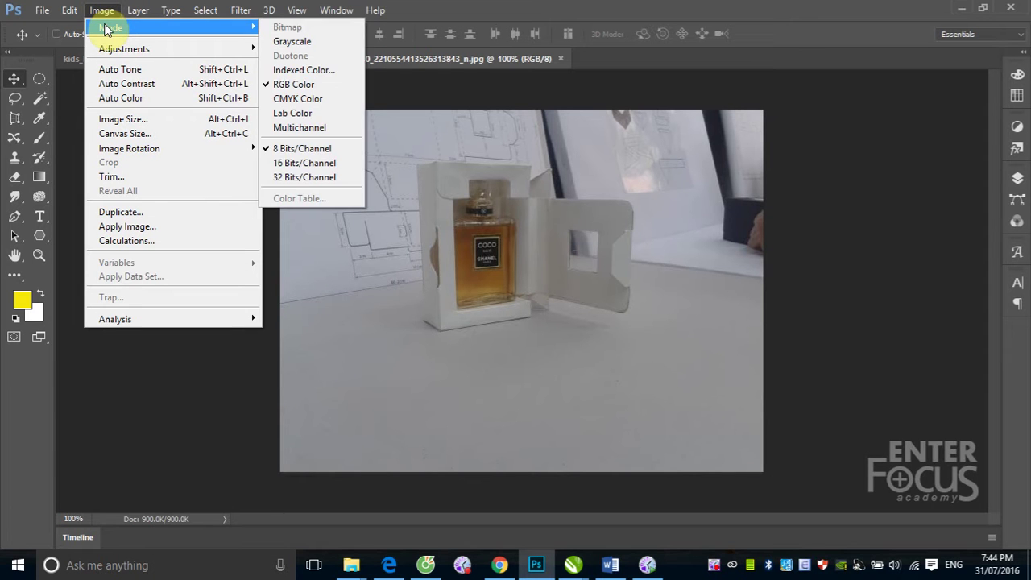
{"action": "mouse_move", "coordinate": [124, 49]}
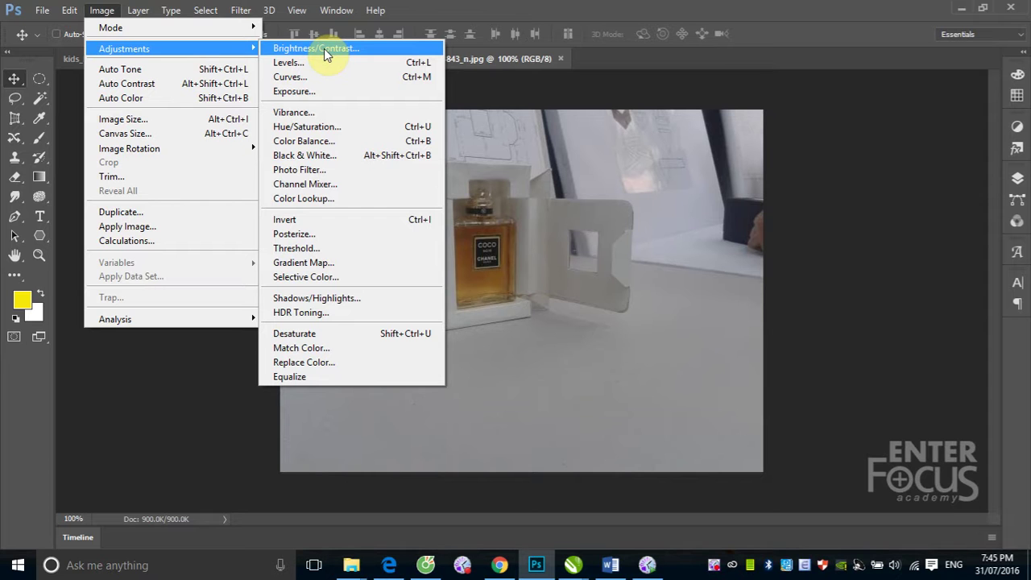
Open Brightness/Contrast and trial the sliders, then let Auto settle on brightness 11, contrast 99
{"action": "left_click", "coordinate": [324, 48]}
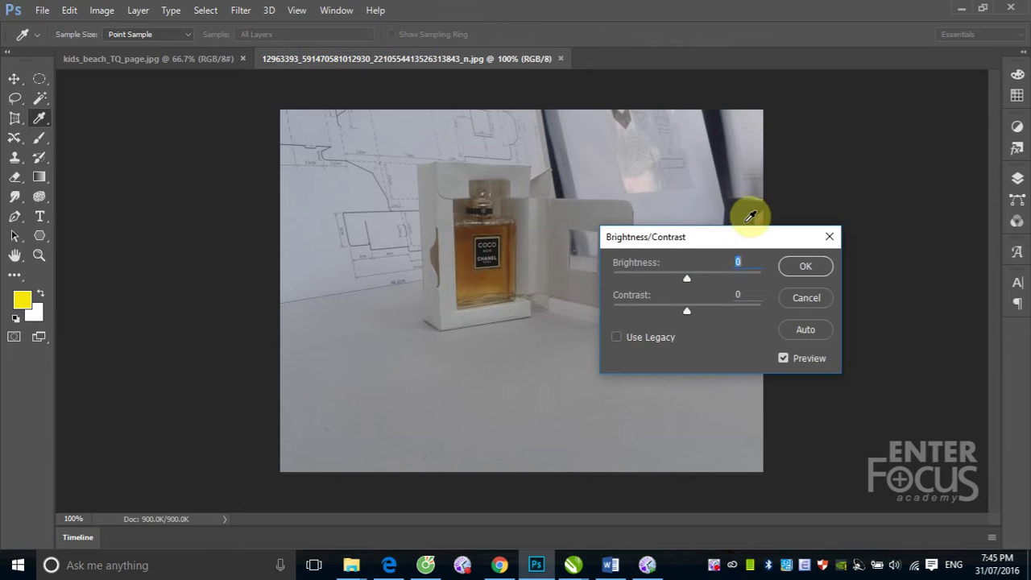
{"action": "left_click_drag", "start_coordinate": [785, 216], "coordinate": [843, 129]}
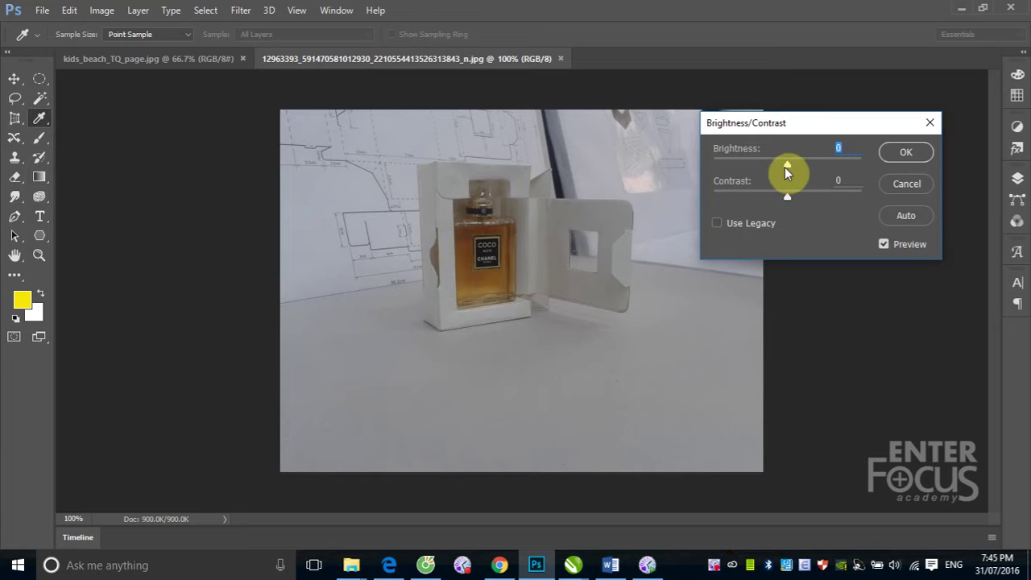
{"action": "mouse_move", "coordinate": [787, 169]}
{"action": "left_mouse_down"}
{"action": "mouse_move", "coordinate": [822, 166]}
{"action": "mouse_move", "coordinate": [759, 168]}
{"action": "mouse_move", "coordinate": [809, 173]}
{"action": "mouse_move", "coordinate": [788, 169]}
{"action": "mouse_move", "coordinate": [789, 198]}
{"action": "left_mouse_up"}
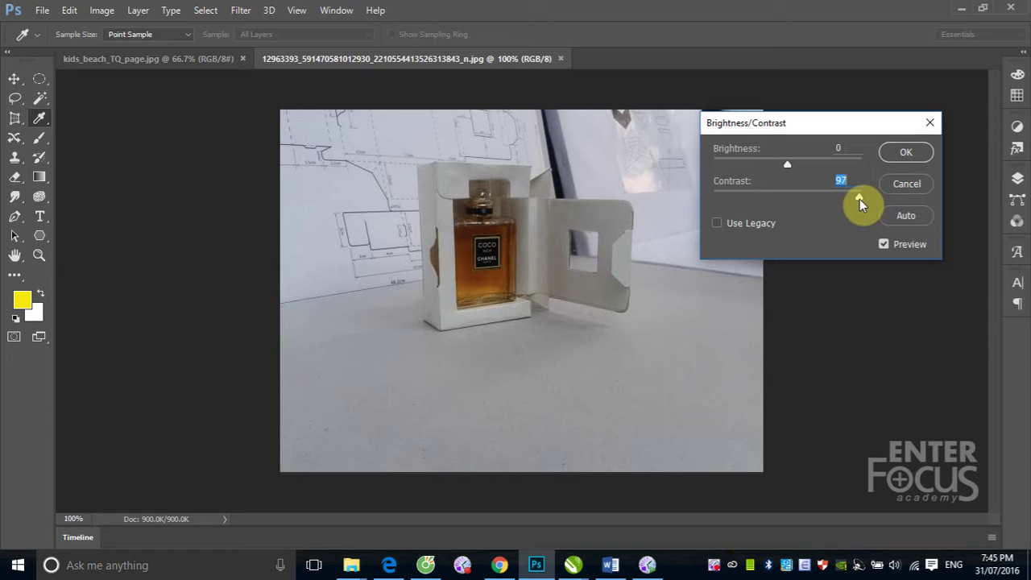
{"action": "mouse_move", "coordinate": [829, 200]}
{"action": "left_mouse_down"}
{"action": "mouse_move", "coordinate": [723, 201]}
{"action": "mouse_move", "coordinate": [838, 202]}
{"action": "left_mouse_up"}
{"action": "mouse_move", "coordinate": [785, 164]}
{"action": "left_mouse_down"}
{"action": "mouse_move", "coordinate": [818, 165]}
{"action": "mouse_move", "coordinate": [788, 174]}
{"action": "left_mouse_up"}
{"action": "mouse_move", "coordinate": [860, 199]}
{"action": "left_mouse_down"}
{"action": "mouse_move", "coordinate": [808, 197]}
{"action": "mouse_move", "coordinate": [847, 200]}
{"action": "left_mouse_up"}
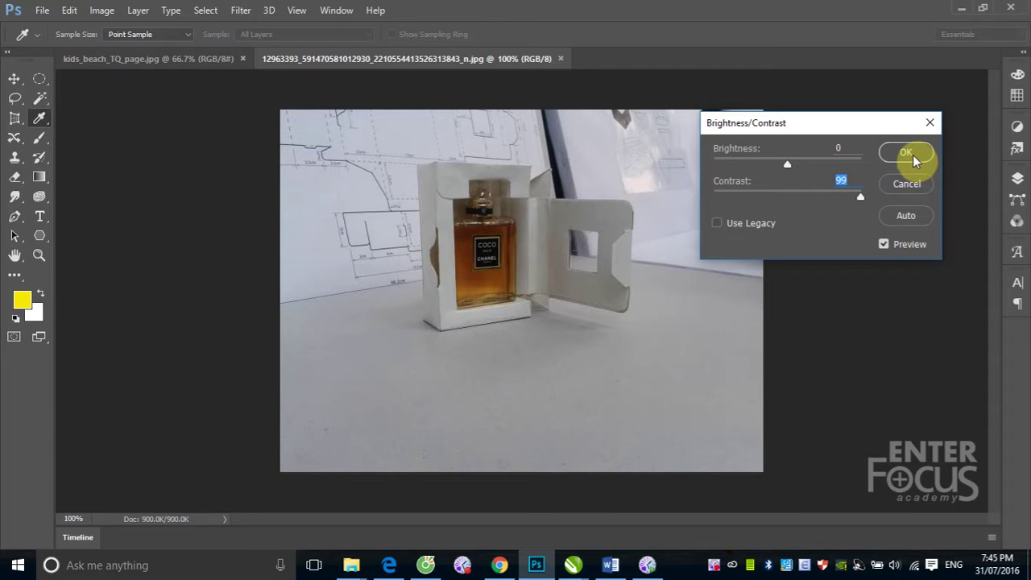
{"action": "left_click", "coordinate": [906, 217]}
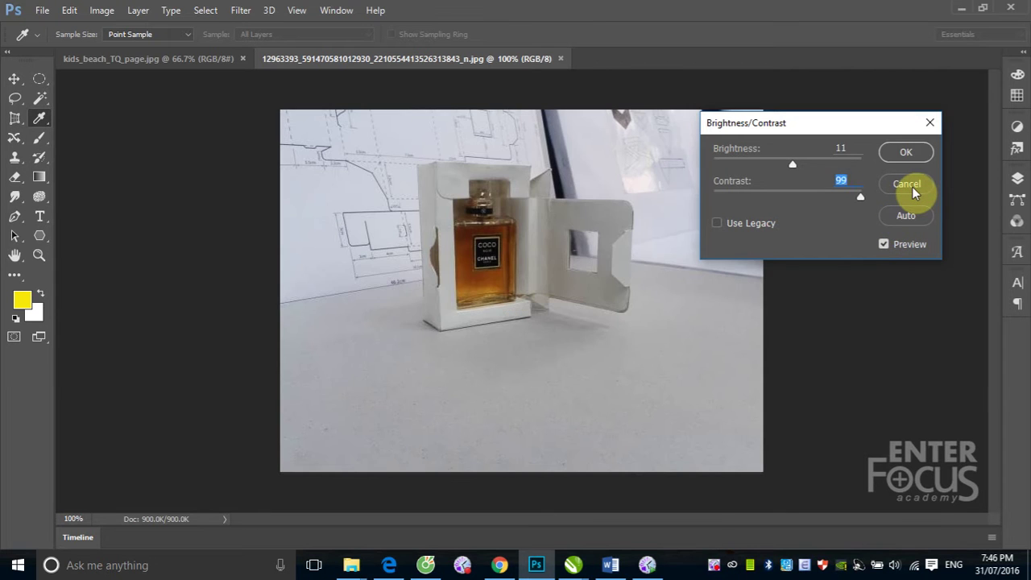
Reset Brightness/Contrast, reapply Auto (brightness 11, contrast 99) and commit it with OK
{"action": "left_click", "coordinate": [913, 187], "text": "alt"}
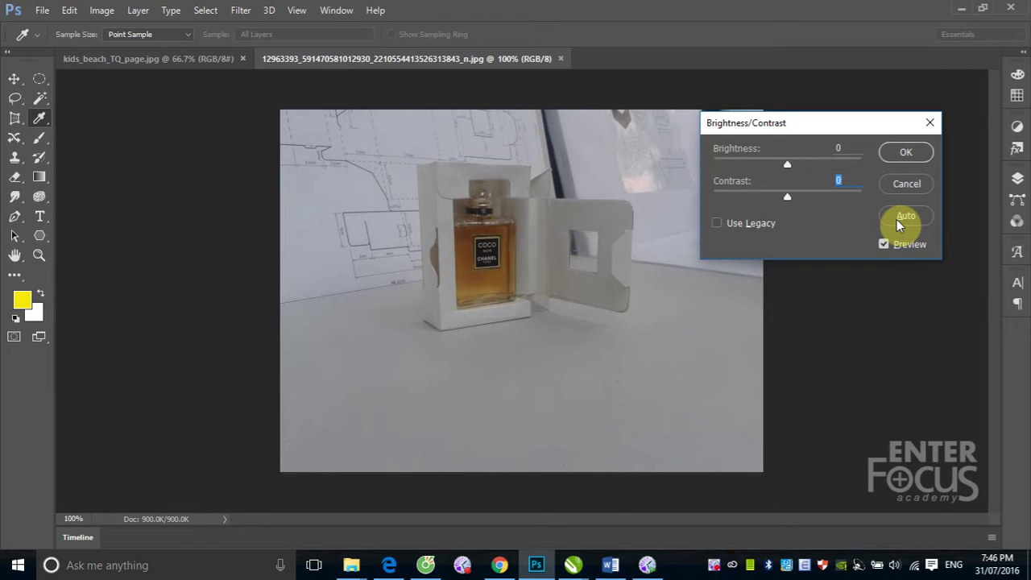
{"action": "left_click", "coordinate": [901, 216]}
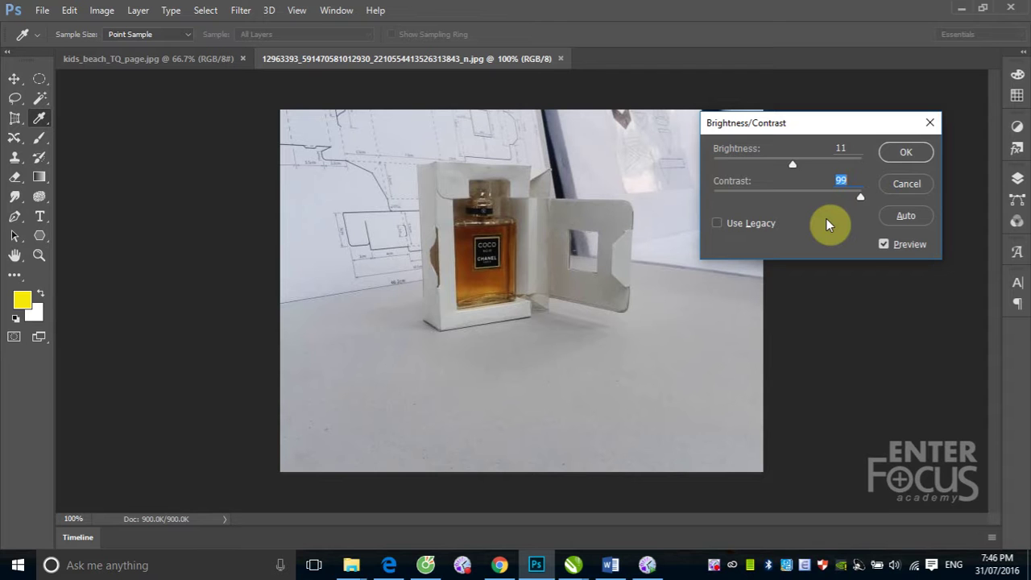
{"action": "left_click", "coordinate": [902, 153]}
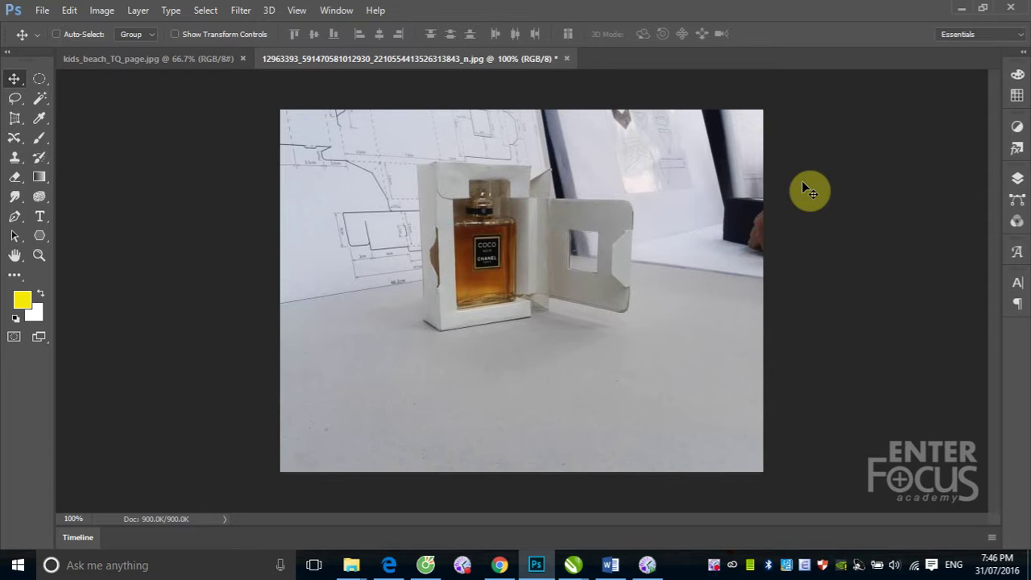
Toggle undo/redo to compare the correction, leave it undone, and show the Adjustments list
{"action": "key", "text": "ctrl+z"}
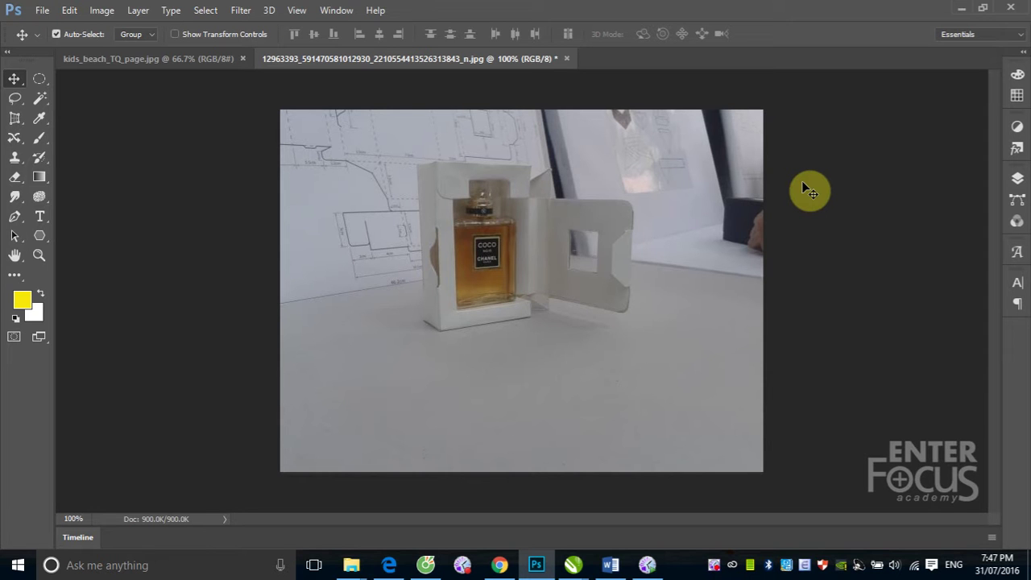
{"action": "key", "text": "ctrl+z"}
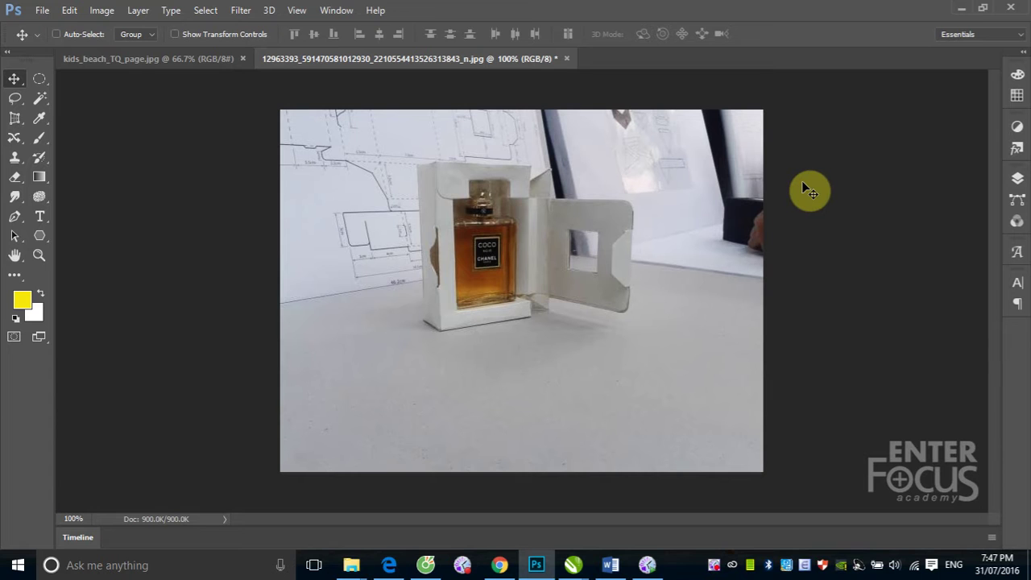
{"action": "key", "text": "ctrl+z"}
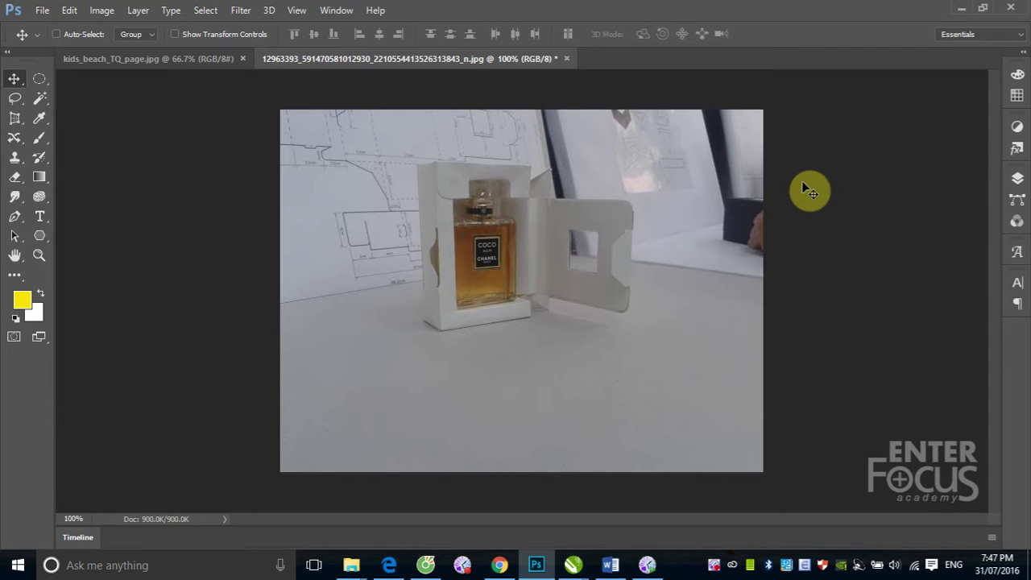
{"action": "left_click", "coordinate": [103, 11]}
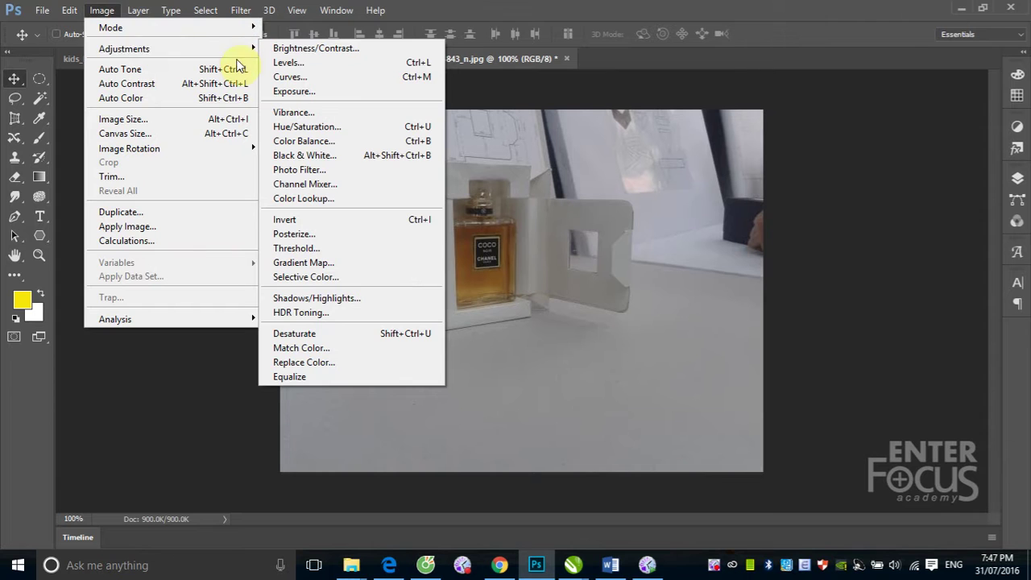
{"action": "mouse_move", "coordinate": [124, 48]}
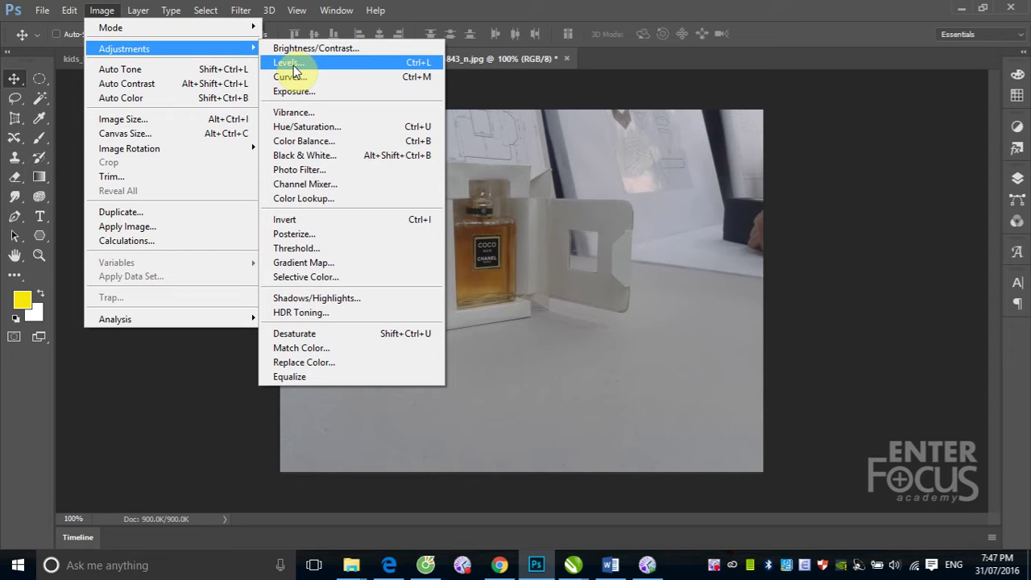
Open Levels for the perfume photo, move the dialog aside and select the black input value
{"action": "left_click", "coordinate": [291, 65]}
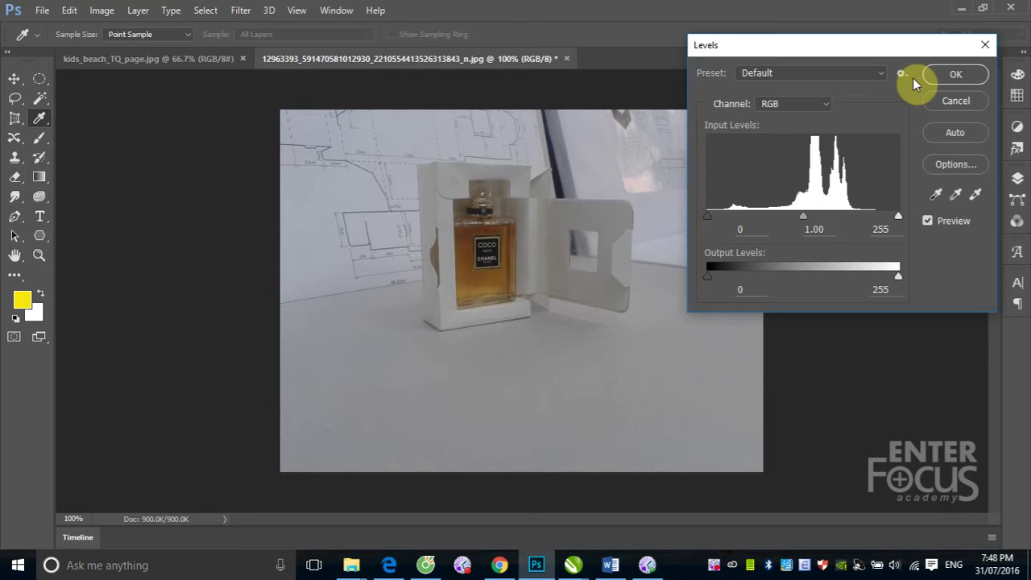
{"action": "left_click_drag", "start_coordinate": [878, 49], "coordinate": [858, 110]}
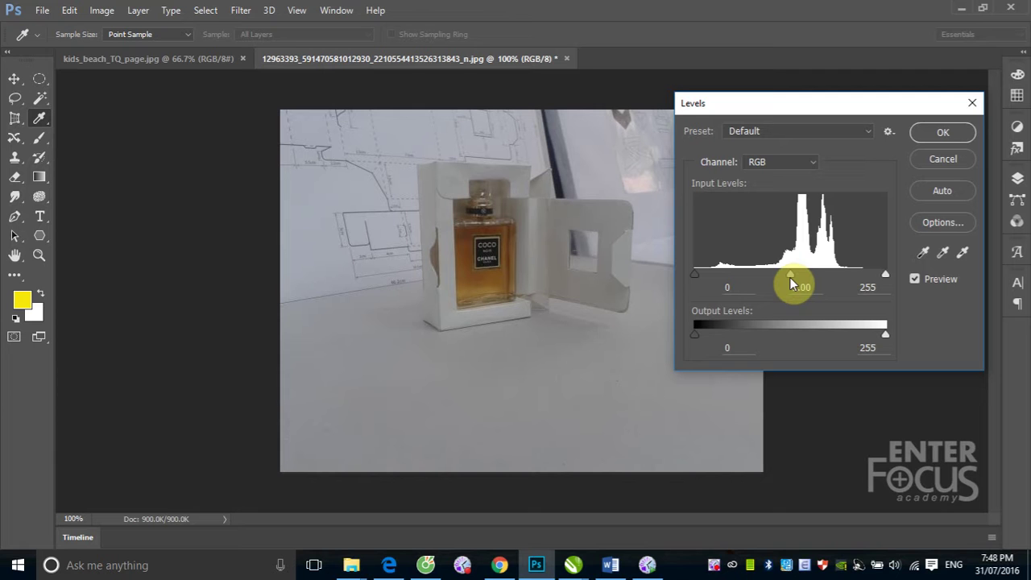
{"action": "left_click", "coordinate": [694, 277]}
{"action": "left_click_drag", "start_coordinate": [886, 276], "coordinate": [883, 277]}
{"action": "mouse_move", "coordinate": [885, 274]}
{"action": "left_mouse_down"}
{"action": "mouse_move", "coordinate": [818, 274]}
{"action": "mouse_move", "coordinate": [863, 275]}
{"action": "left_mouse_up"}
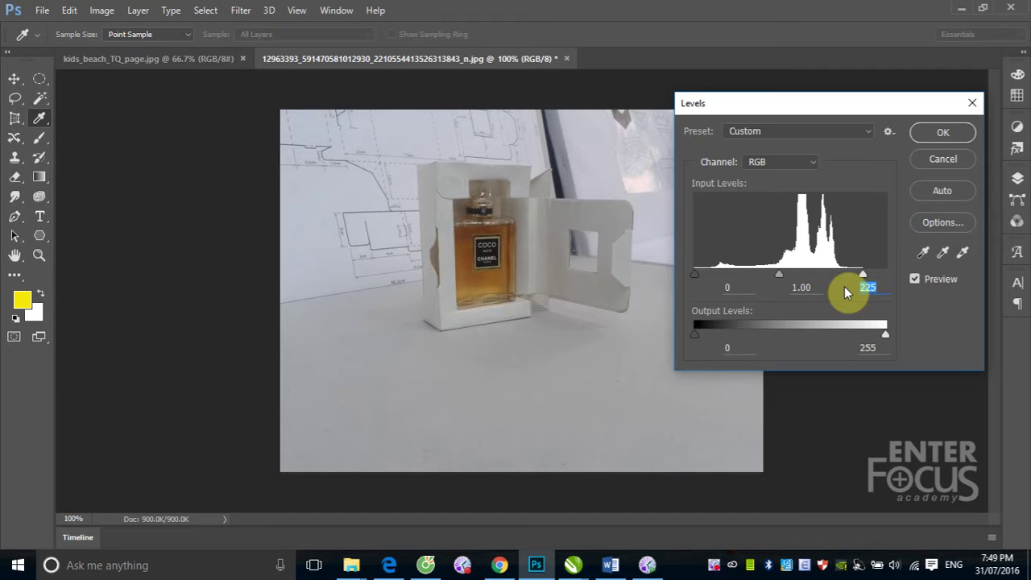
{"action": "left_click_drag", "start_coordinate": [862, 273], "coordinate": [886, 274]}
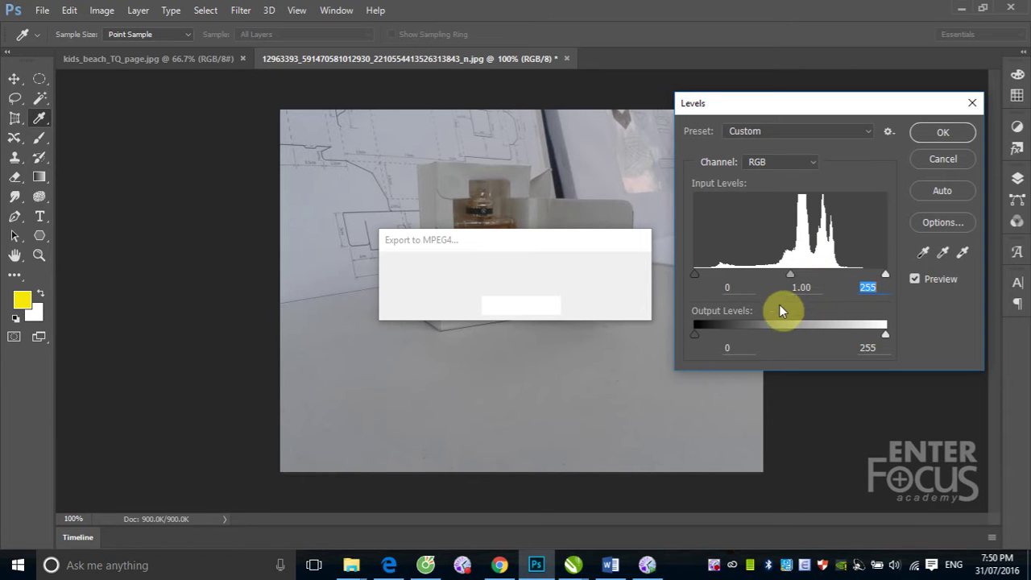
{"action": "left_click", "coordinate": [647, 565]}
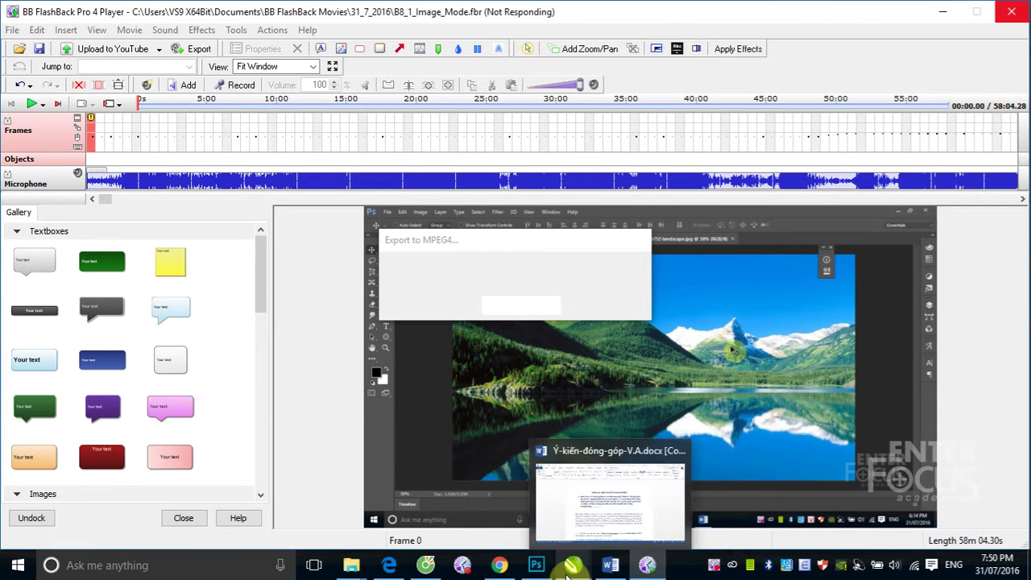
{"action": "left_click", "coordinate": [537, 566]}
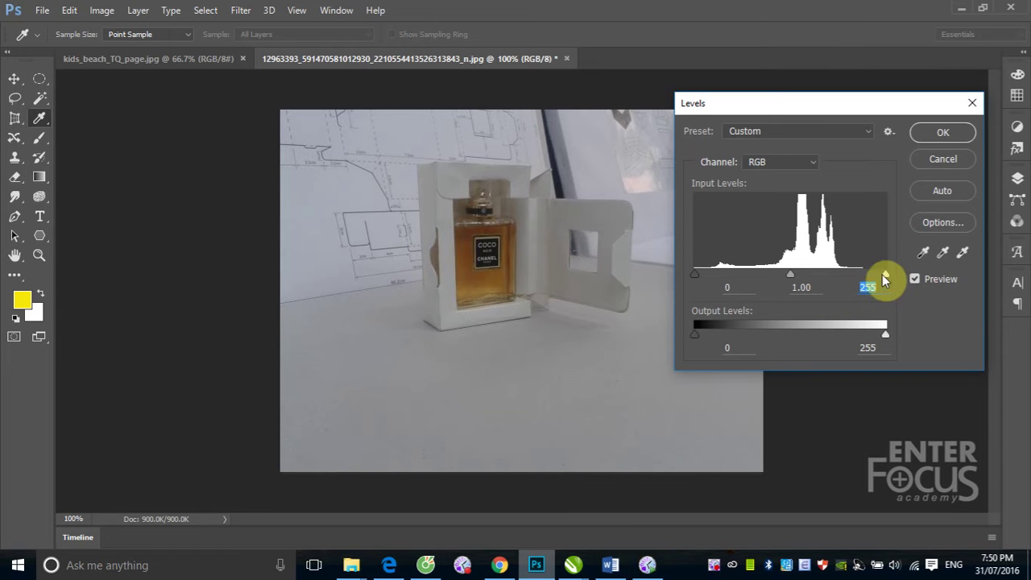
Set the RGB Levels white input to 179 and the midtone to 0.48
{"action": "left_click_drag", "start_coordinate": [884, 275], "coordinate": [855, 277]}
{"action": "left_click", "coordinate": [855, 277]}
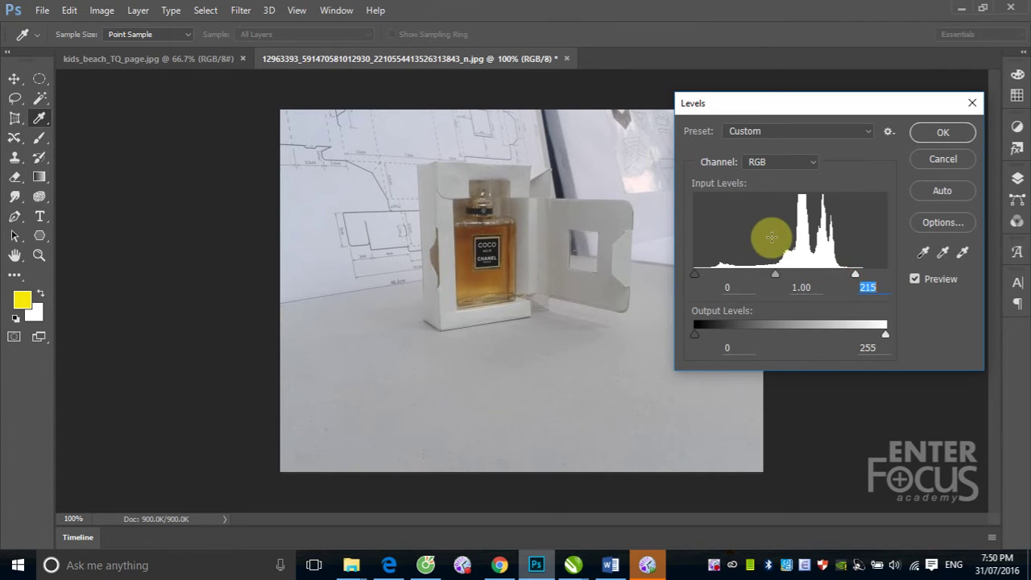
{"action": "mouse_move", "coordinate": [856, 273]}
{"action": "left_mouse_down"}
{"action": "mouse_move", "coordinate": [835, 278]}
{"action": "mouse_move", "coordinate": [861, 271]}
{"action": "mouse_move", "coordinate": [847, 271]}
{"action": "left_mouse_up"}
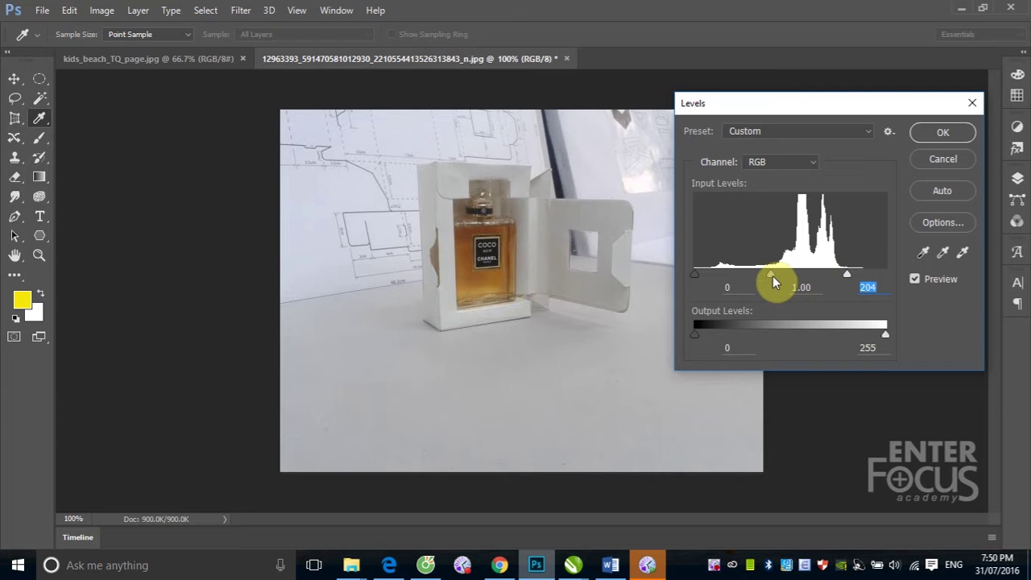
{"action": "left_click_drag", "start_coordinate": [772, 275], "coordinate": [793, 275]}
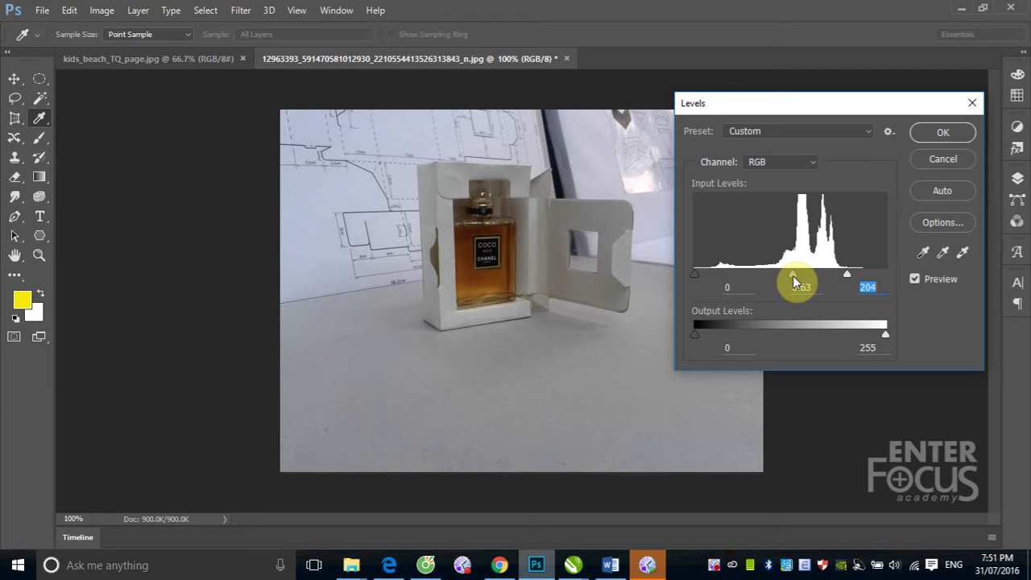
{"action": "left_click_drag", "start_coordinate": [792, 276], "coordinate": [794, 278]}
{"action": "left_click", "coordinate": [794, 278]}
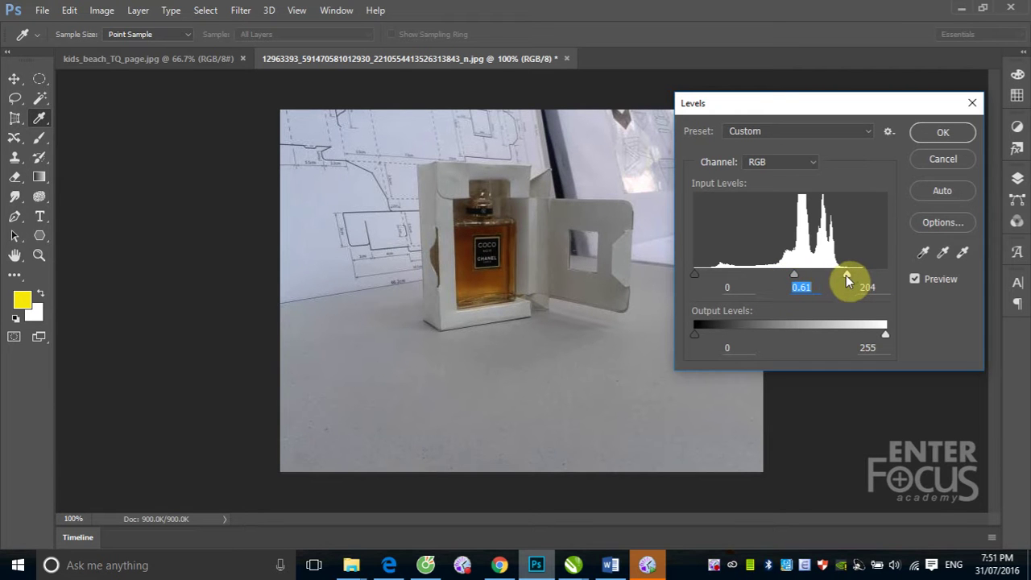
{"action": "left_click_drag", "start_coordinate": [849, 275], "coordinate": [831, 282]}
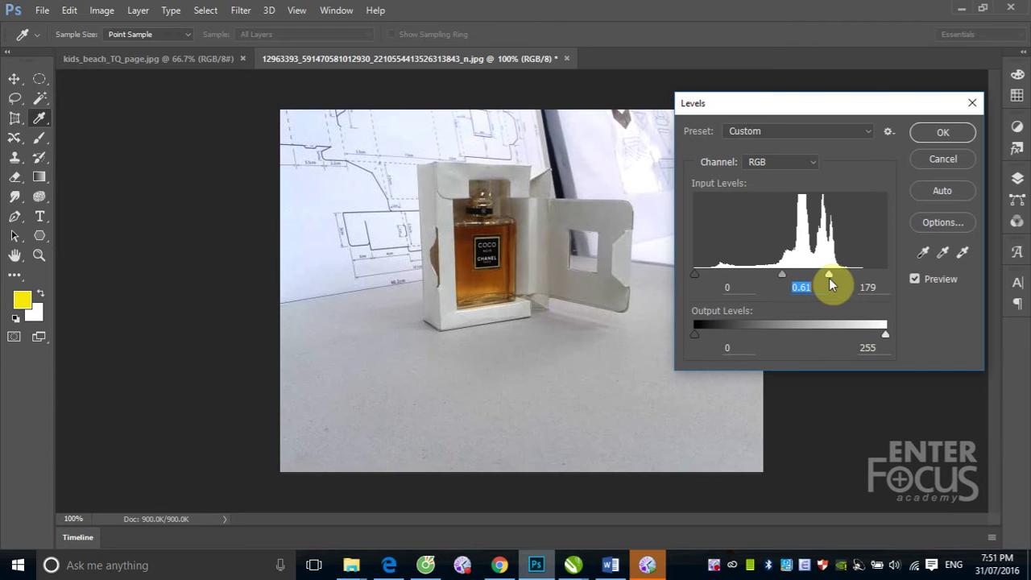
{"action": "left_click", "coordinate": [828, 276]}
{"action": "left_click_drag", "start_coordinate": [782, 274], "coordinate": [792, 273]}
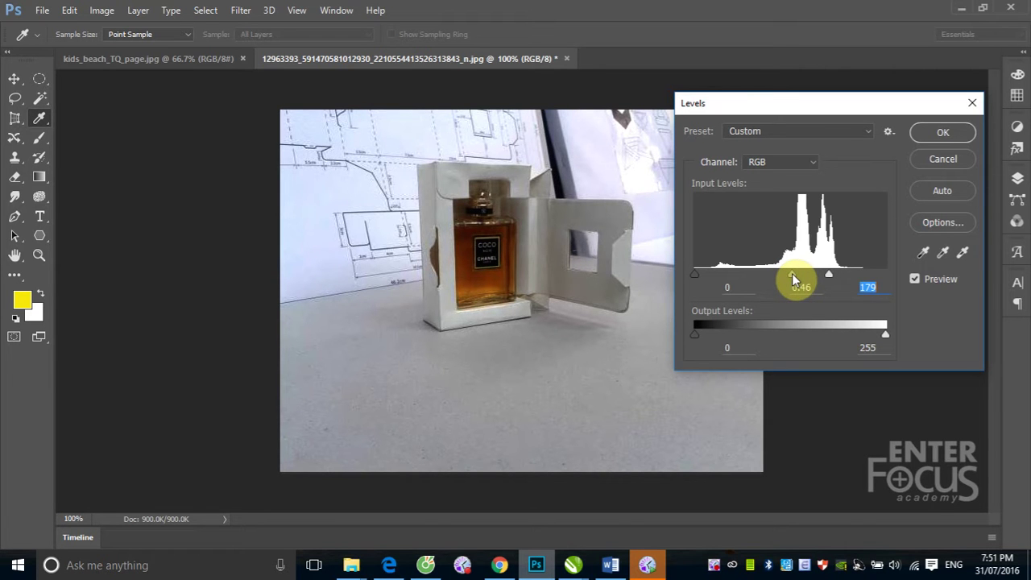
{"action": "left_click_drag", "start_coordinate": [792, 273], "coordinate": [790, 275]}
{"action": "left_click", "coordinate": [790, 275]}
Reset Levels to the default RGB input levels 0, 1.00 and 255 using Alt-Reset
{"action": "left_click", "coordinate": [940, 162], "text": "alt"}
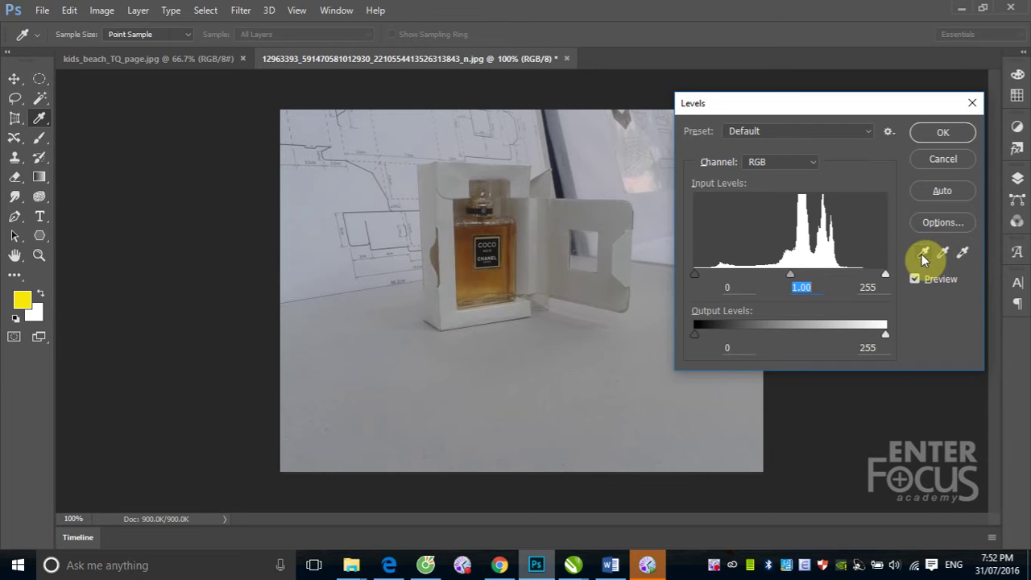
Sample the Levels black point from the dark perfume label and the white point from a light area
{"action": "left_click", "coordinate": [921, 254]}
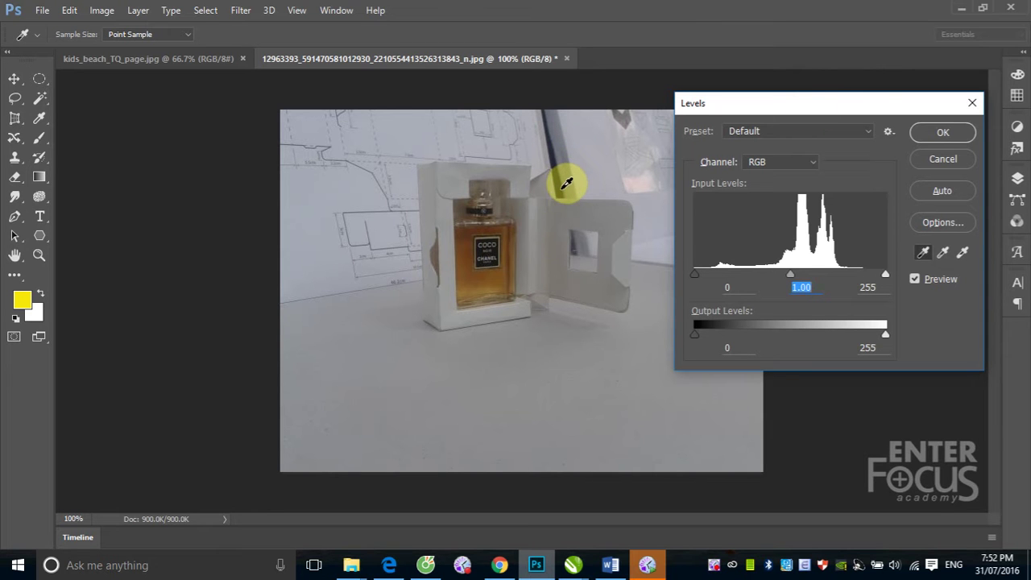
{"action": "left_click", "coordinate": [500, 244]}
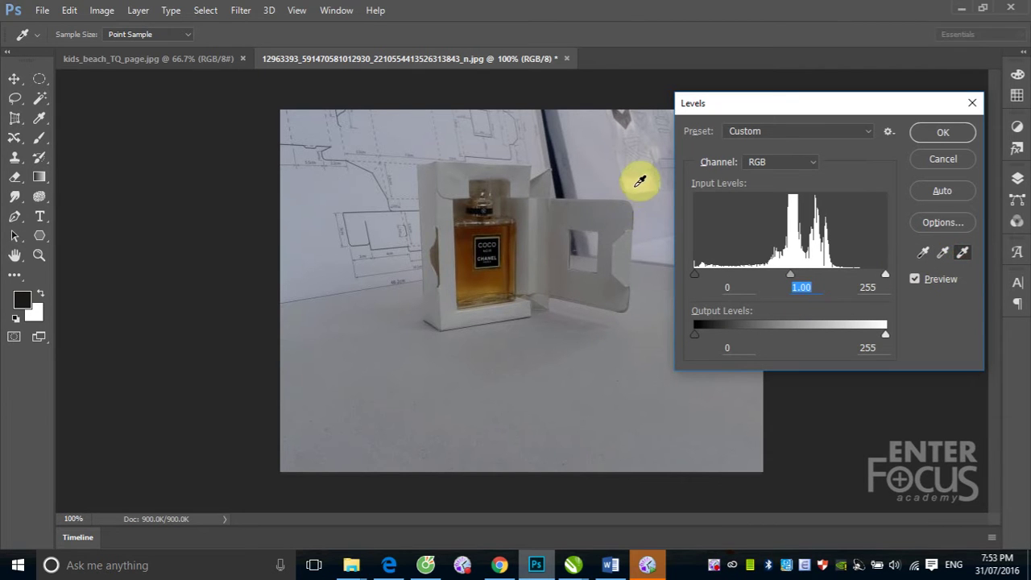
{"action": "left_click", "coordinate": [638, 182]}
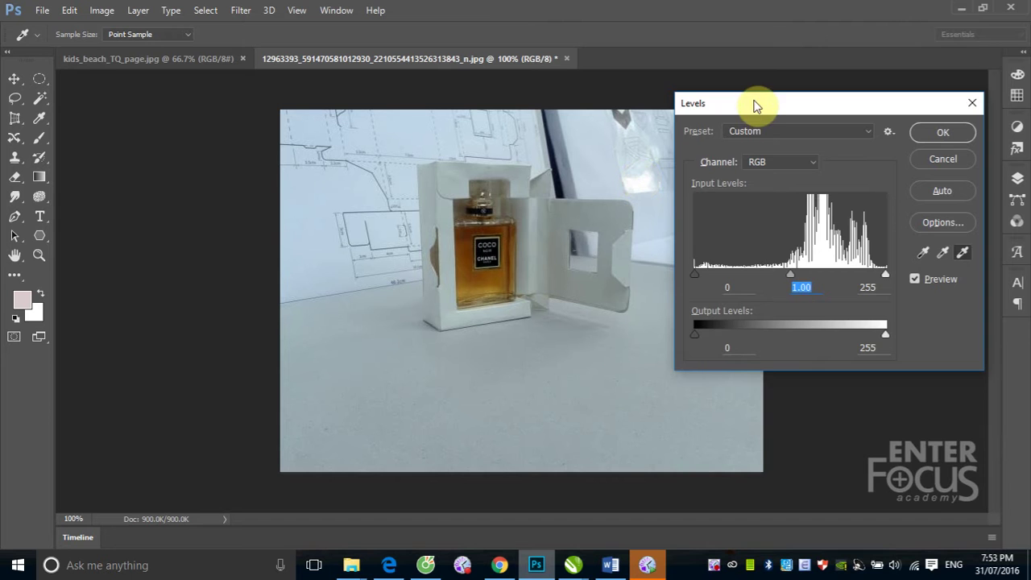
{"action": "left_click_drag", "start_coordinate": [757, 103], "coordinate": [769, 304]}
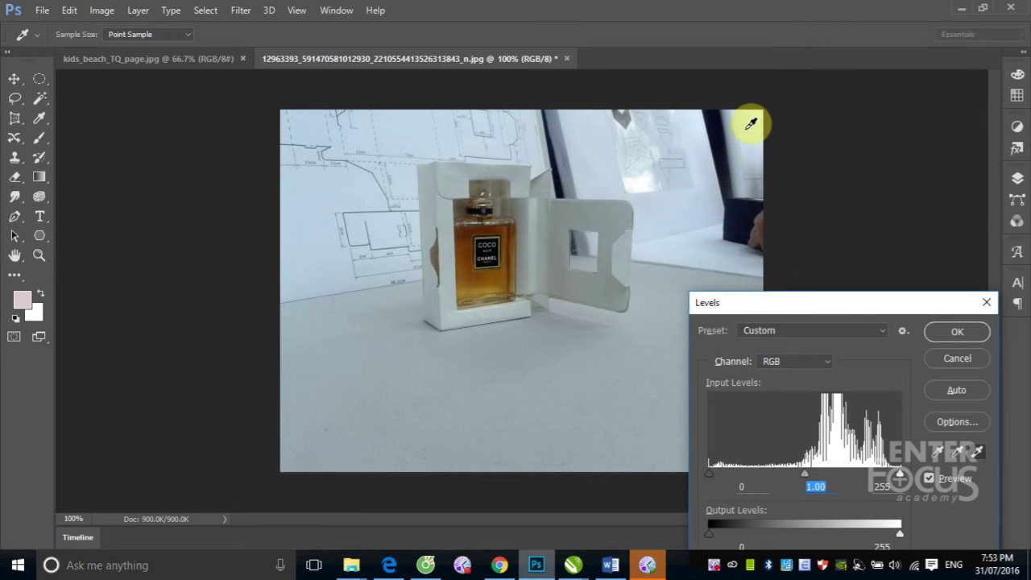
Resample the Levels white point from the photo's bright top-right corner
{"action": "left_click", "coordinate": [748, 123]}
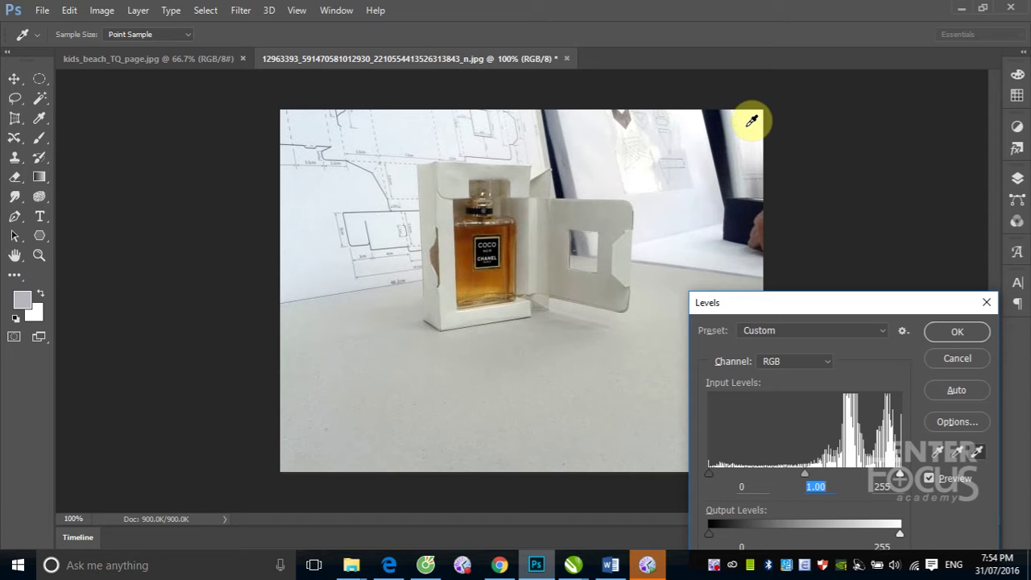
Apply Levels to the perfume photo, then open Levels (Ctrl+L) for kids_beach_TQ_page.jpg
{"action": "left_click", "coordinate": [954, 330]}
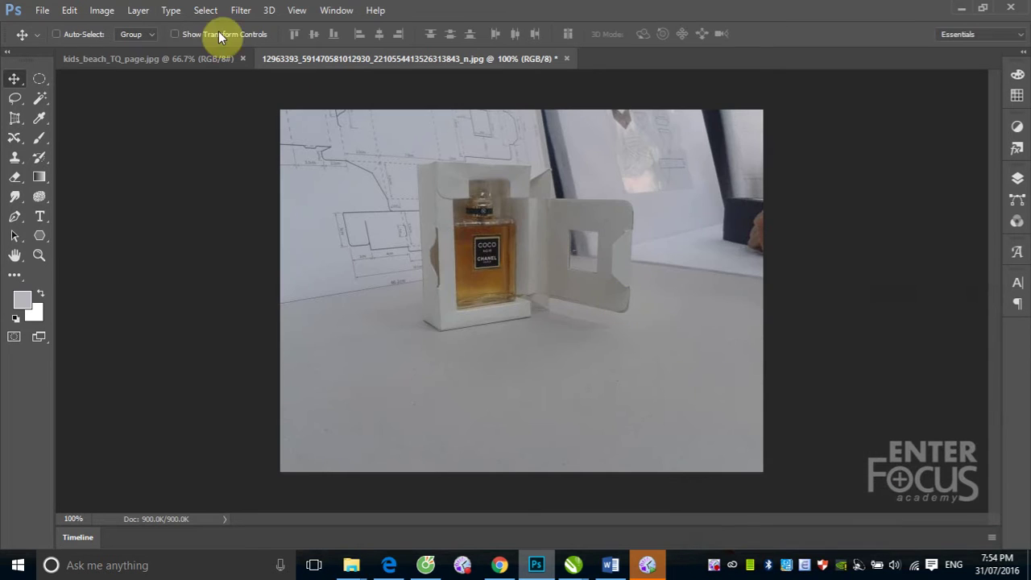
{"action": "left_click", "coordinate": [153, 60]}
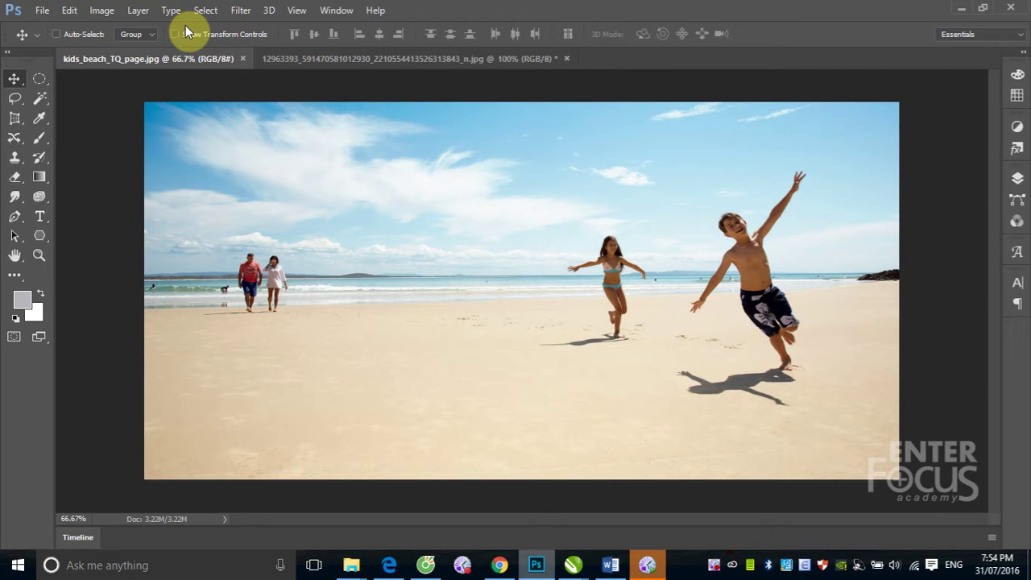
{"action": "key", "text": "ctrl+l"}
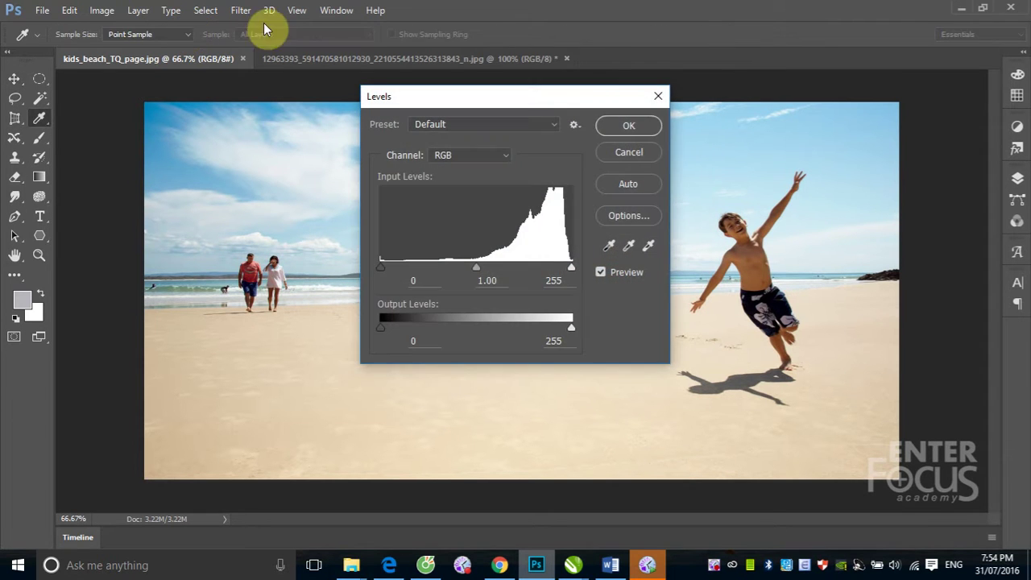
Position the Levels dialog below the children so the beach scene stays visible
{"action": "mouse_move", "coordinate": [537, 95]}
{"action": "left_mouse_down"}
{"action": "mouse_move", "coordinate": [559, 353]}
{"action": "mouse_move", "coordinate": [532, 327]}
{"action": "left_mouse_up"}
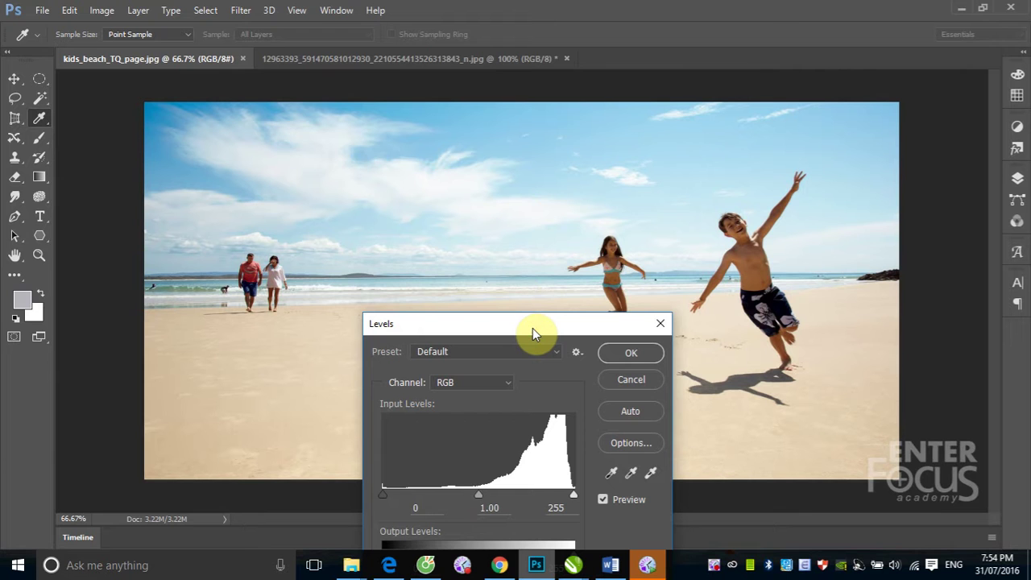
{"action": "left_click_drag", "start_coordinate": [532, 328], "coordinate": [536, 321]}
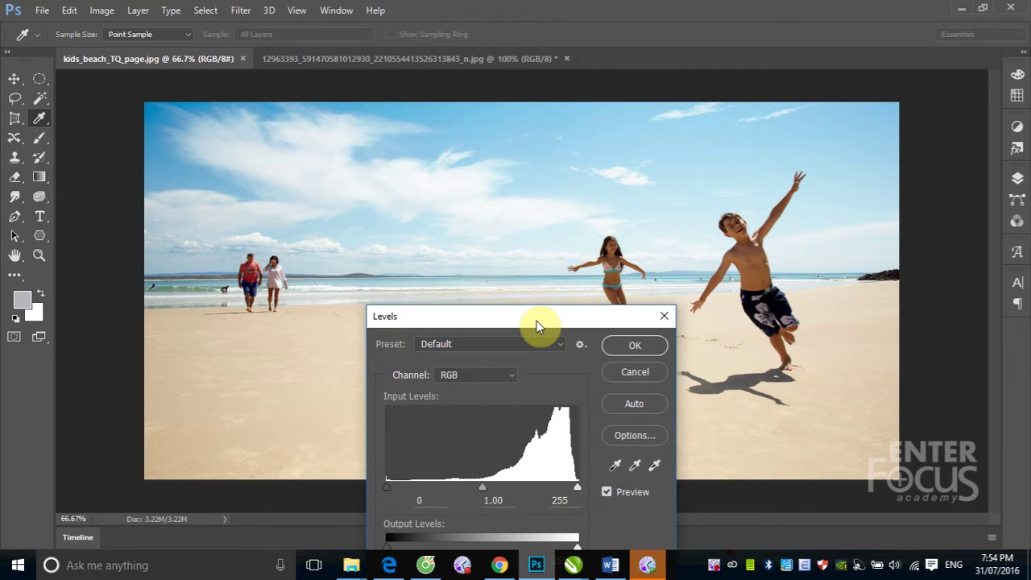
{"action": "left_click_drag", "start_coordinate": [537, 321], "coordinate": [538, 312]}
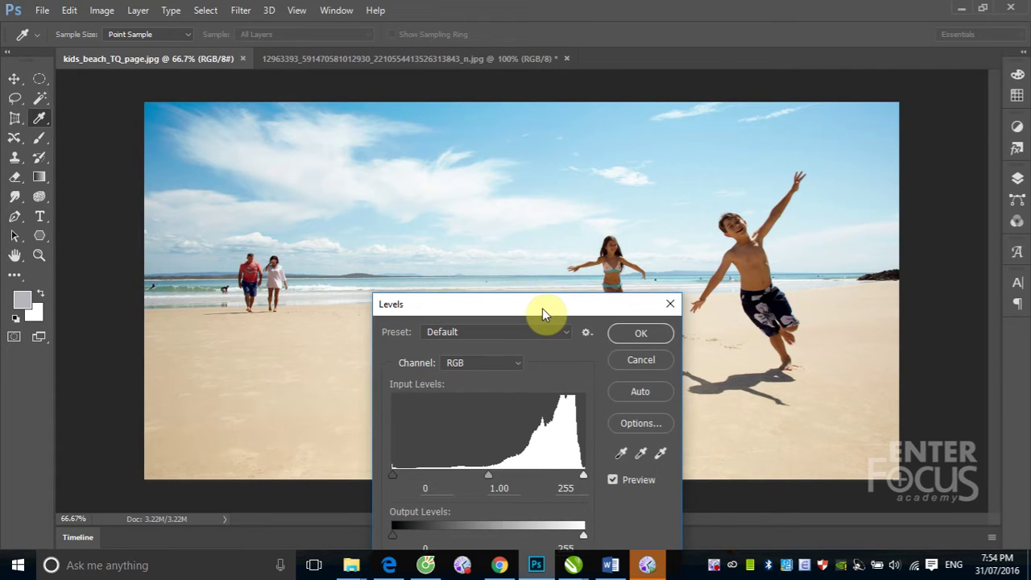
{"action": "left_click_drag", "start_coordinate": [538, 311], "coordinate": [547, 252]}
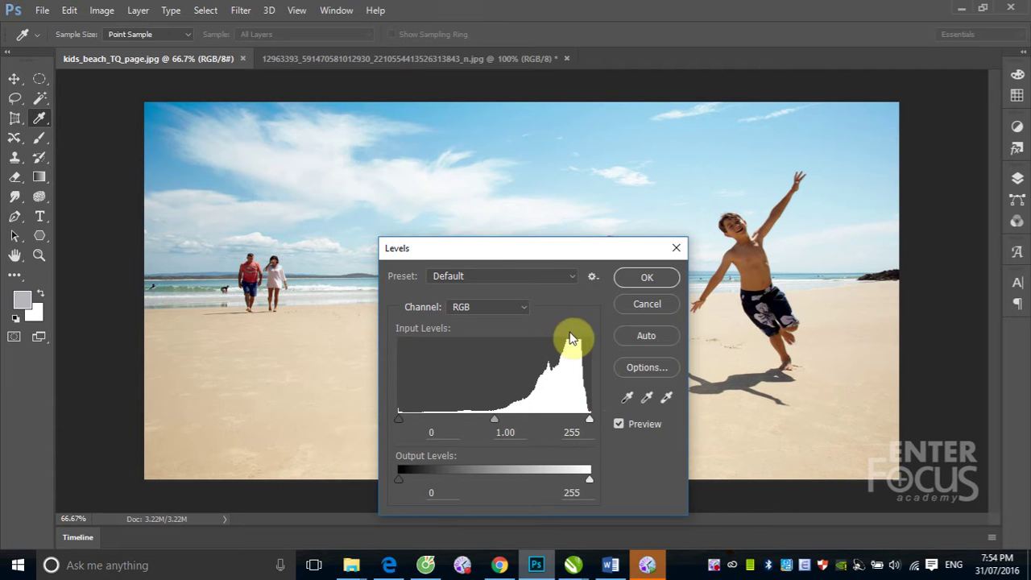
Cancel the beach photo's Levels and select Lake(16bit).tif in the Open dialog
{"action": "left_click", "coordinate": [636, 304]}
{"action": "key", "text": "v"}
{"action": "left_click", "coordinate": [42, 10]}
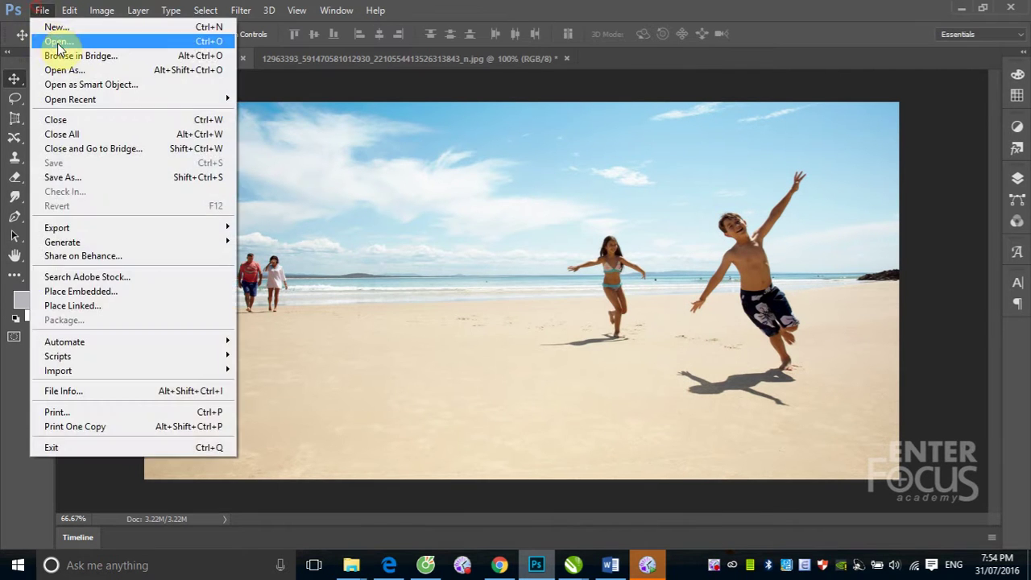
{"action": "left_click", "coordinate": [51, 39]}
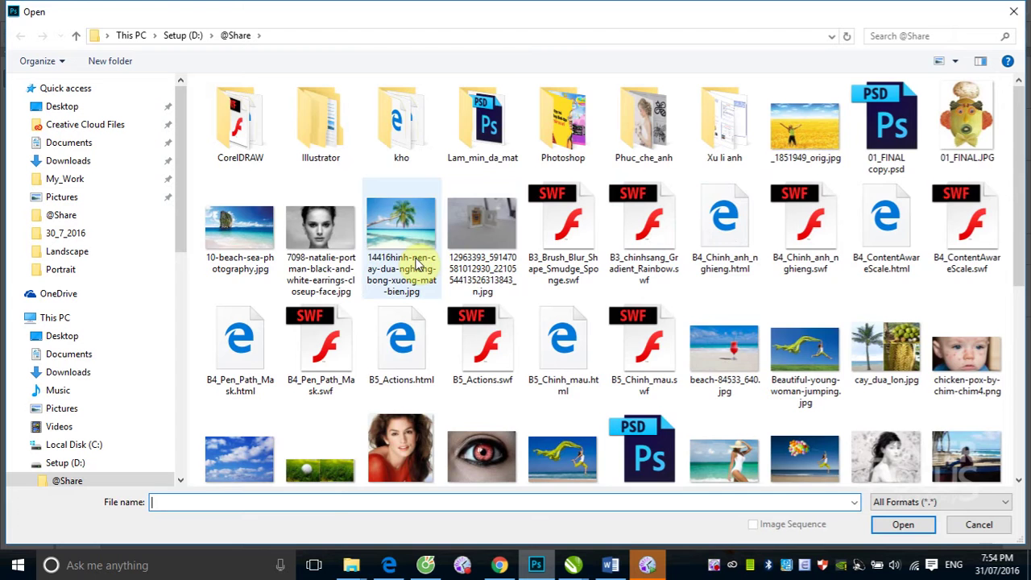
{"action": "scroll", "coordinate": [451, 274], "scroll_direction": "down", "scroll_amount": 2}
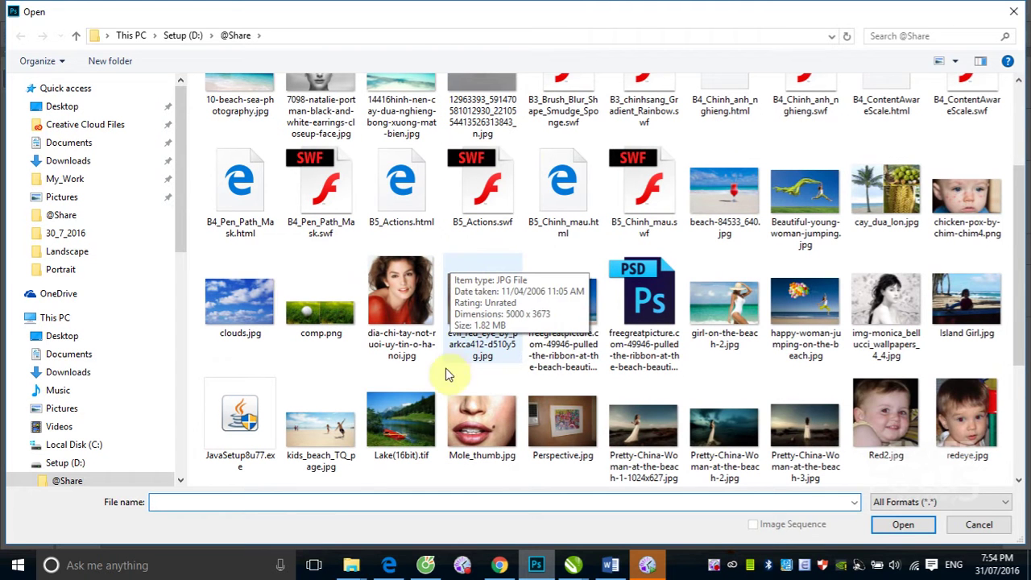
{"action": "left_click", "coordinate": [403, 418]}
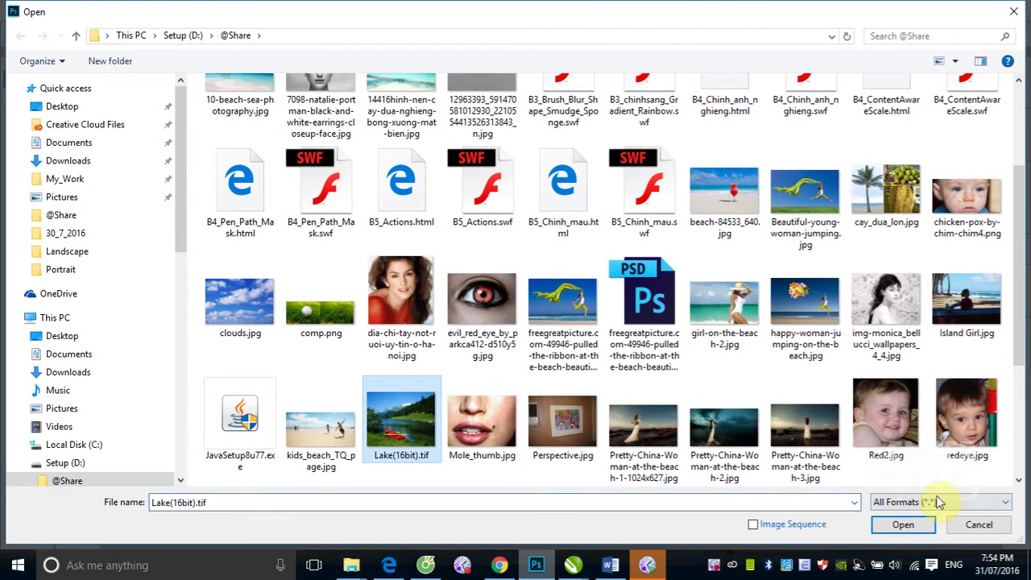
Open Lake(16bit).tif and check its default 0, 1.00, 255 Levels, then cancel
{"action": "left_click", "coordinate": [901, 524]}
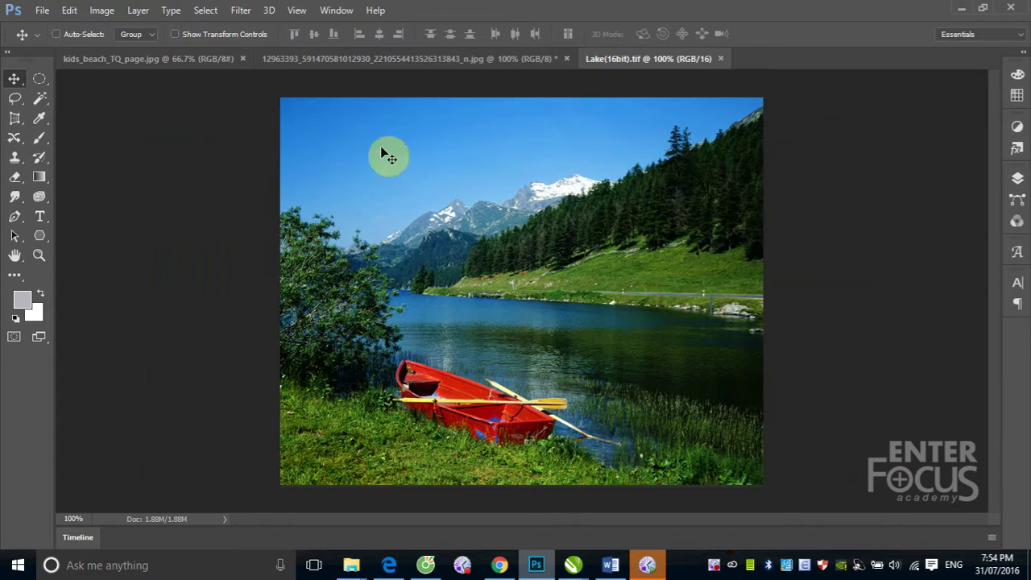
{"action": "key", "text": "ctrl+l"}
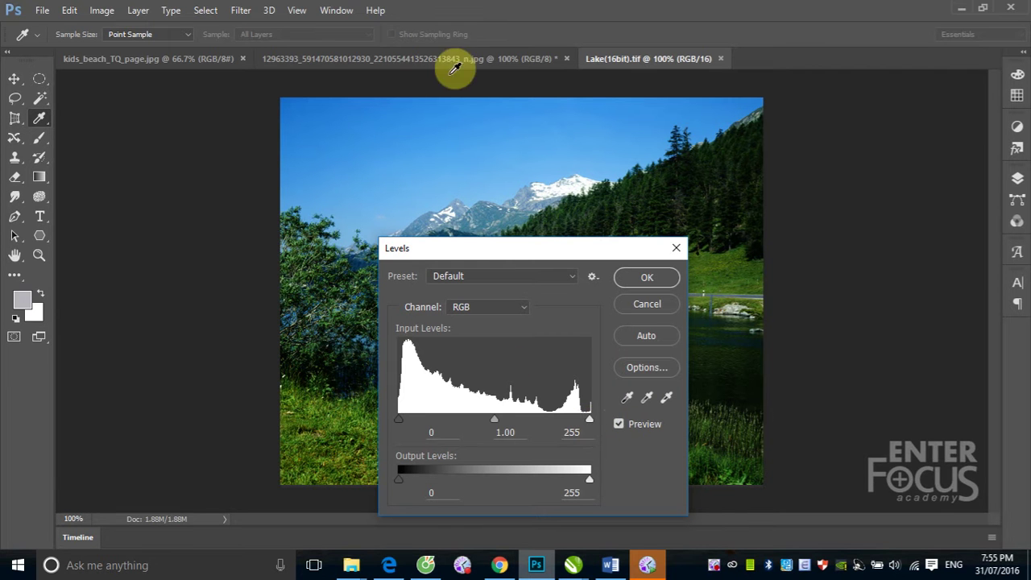
{"action": "left_click", "coordinate": [646, 304]}
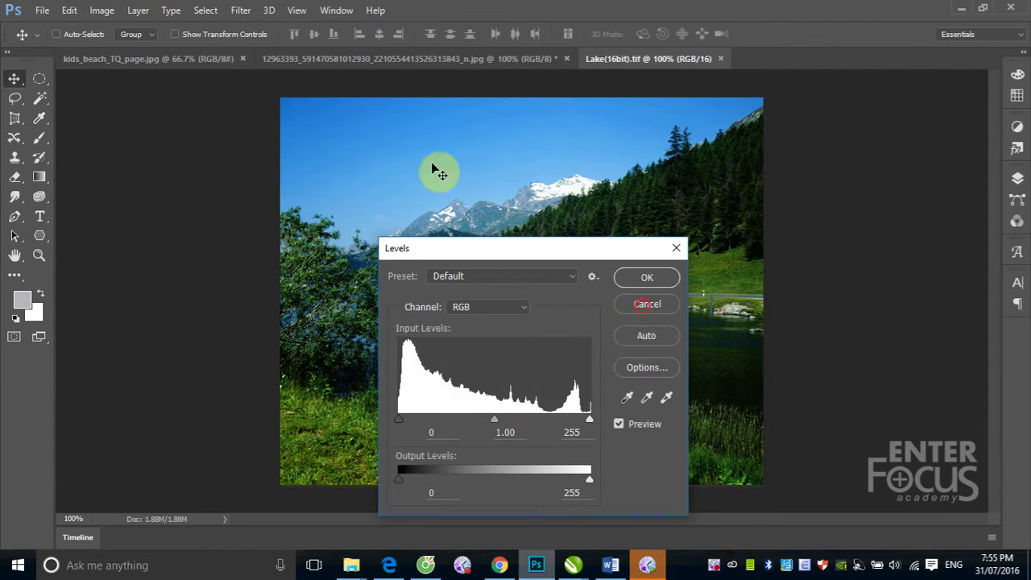
Preview Levels on the perfume photo with white input 185 and gamma 0.63
{"action": "left_click", "coordinate": [278, 58]}
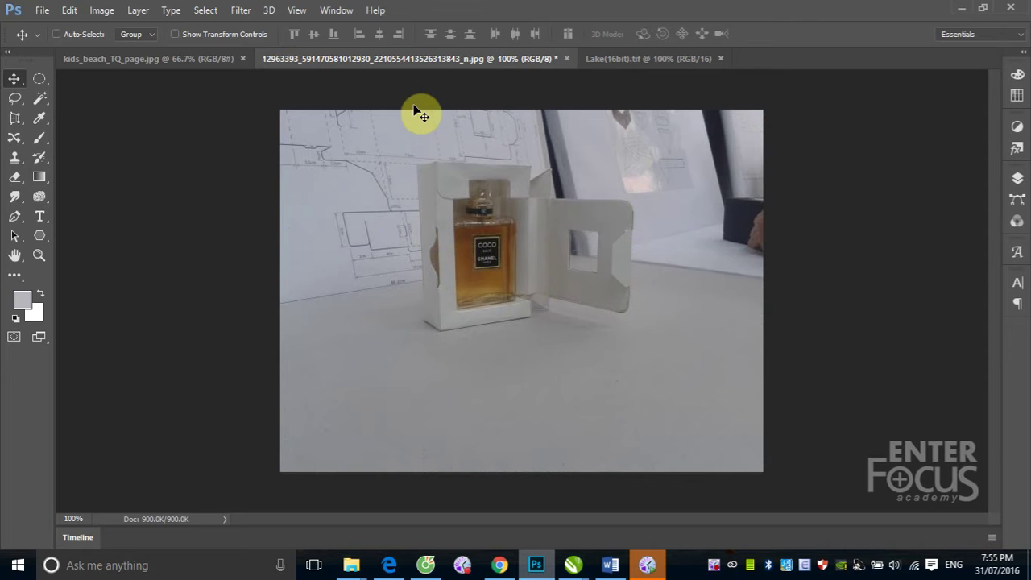
{"action": "key", "text": "ctrl+l"}
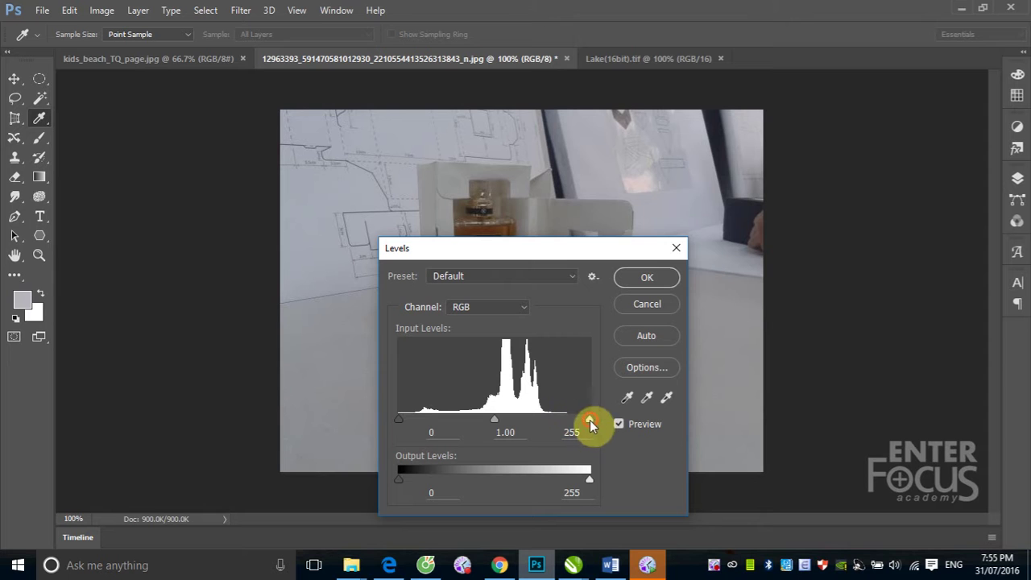
{"action": "left_click_drag", "start_coordinate": [590, 420], "coordinate": [567, 421]}
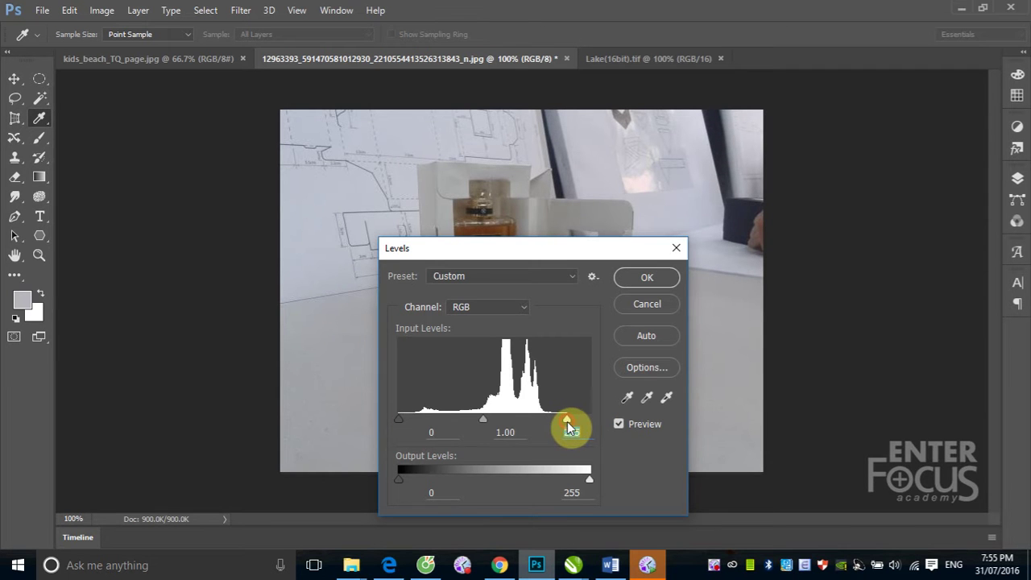
{"action": "mouse_move", "coordinate": [565, 250]}
{"action": "left_mouse_down"}
{"action": "mouse_move", "coordinate": [844, 187]}
{"action": "mouse_move", "coordinate": [844, 173]}
{"action": "left_mouse_up"}
{"action": "mouse_move", "coordinate": [844, 342]}
{"action": "left_mouse_down"}
{"action": "mouse_move", "coordinate": [755, 343]}
{"action": "mouse_move", "coordinate": [766, 343]}
{"action": "left_mouse_up"}
{"action": "left_click", "coordinate": [766, 343]}
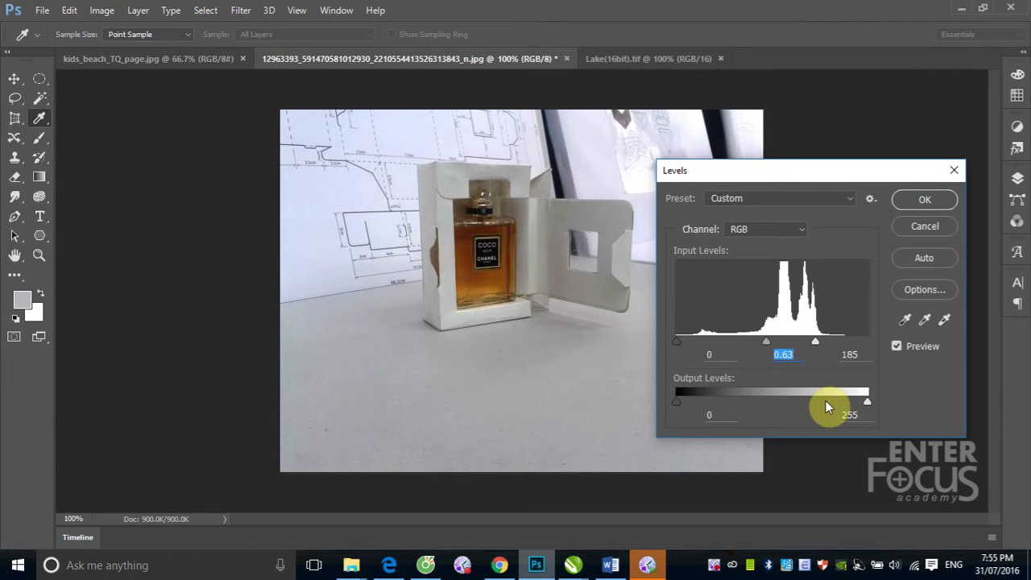
Discard the perfume photo's Levels preview and return to the Lake(16bit).tif image
{"action": "left_click", "coordinate": [924, 225]}
{"action": "key", "text": "v"}
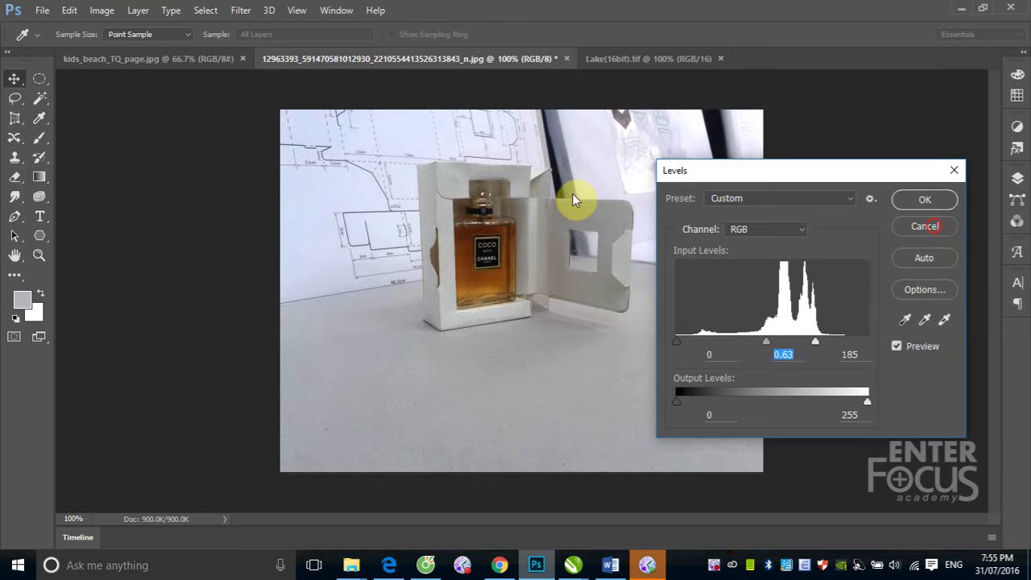
{"action": "left_click", "coordinate": [613, 59]}
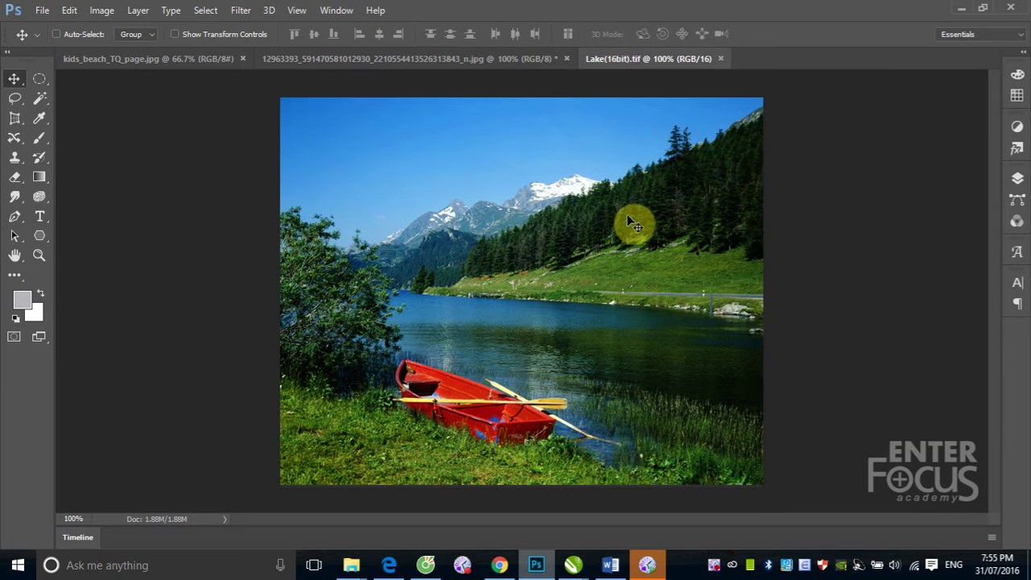
Sample the black point from the red boat's dark interior after testing the sky
{"action": "key", "text": "ctrl+l"}
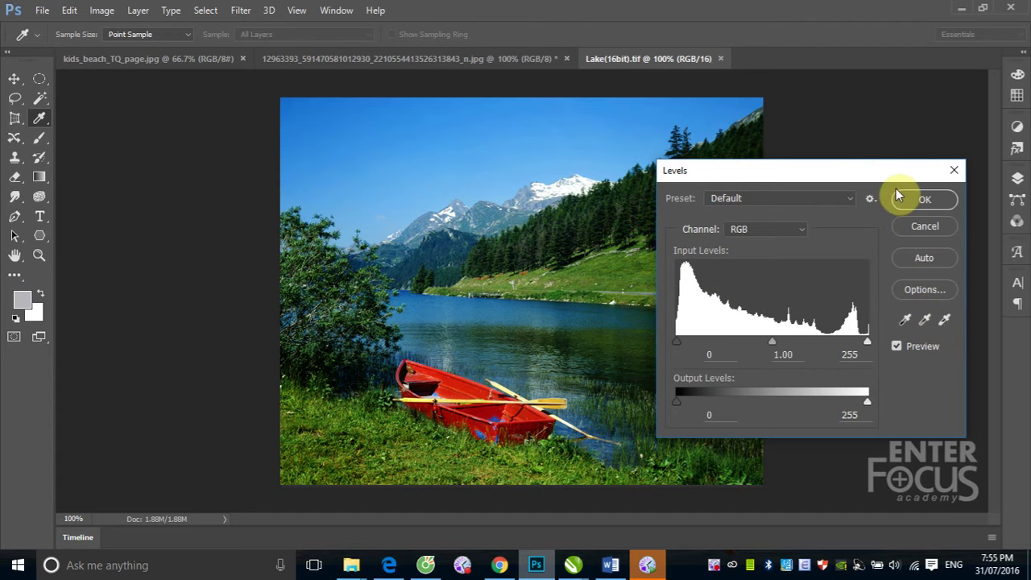
{"action": "left_click_drag", "start_coordinate": [859, 172], "coordinate": [166, 121]}
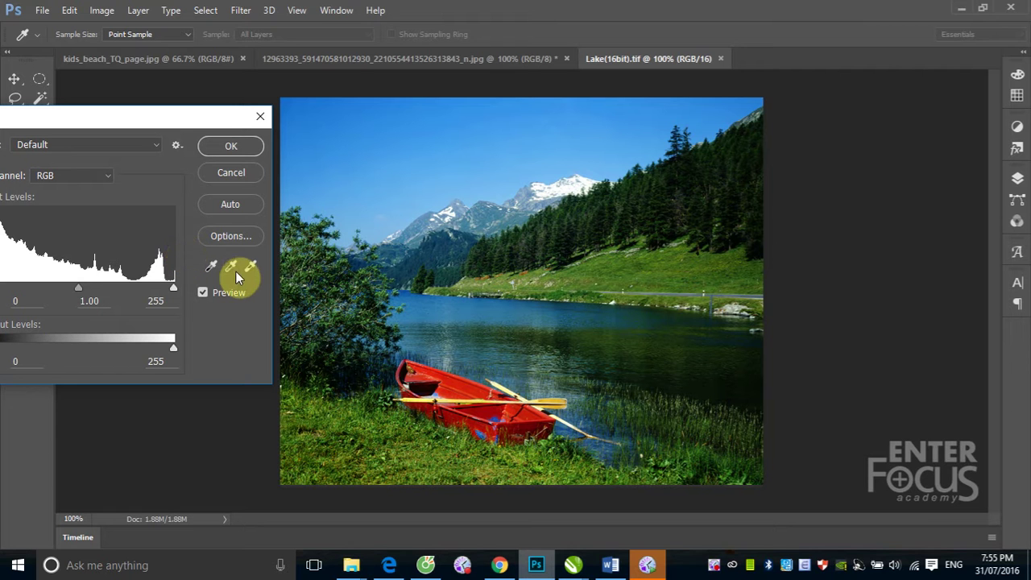
{"action": "left_click", "coordinate": [214, 266]}
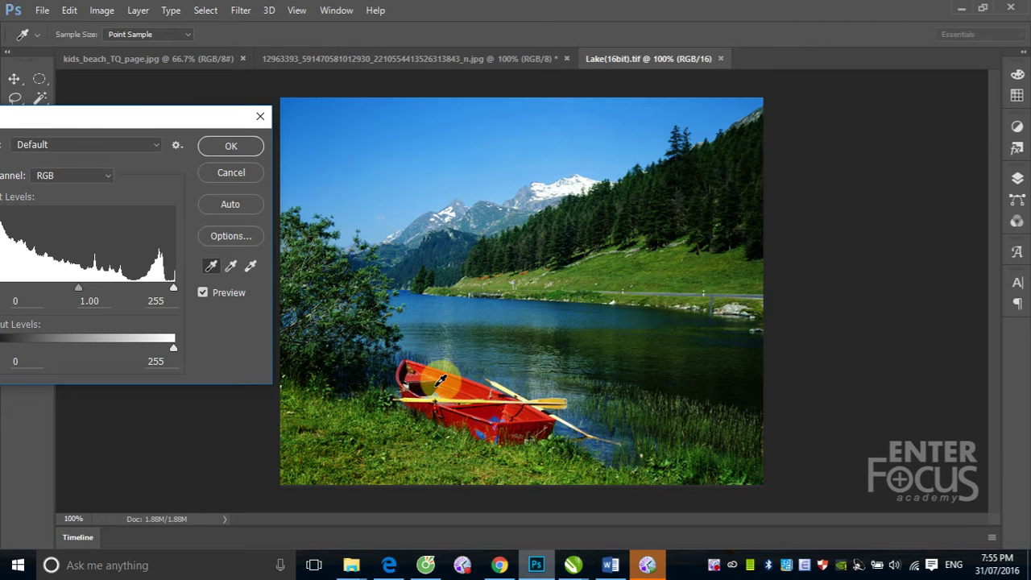
{"action": "left_click", "coordinate": [437, 384]}
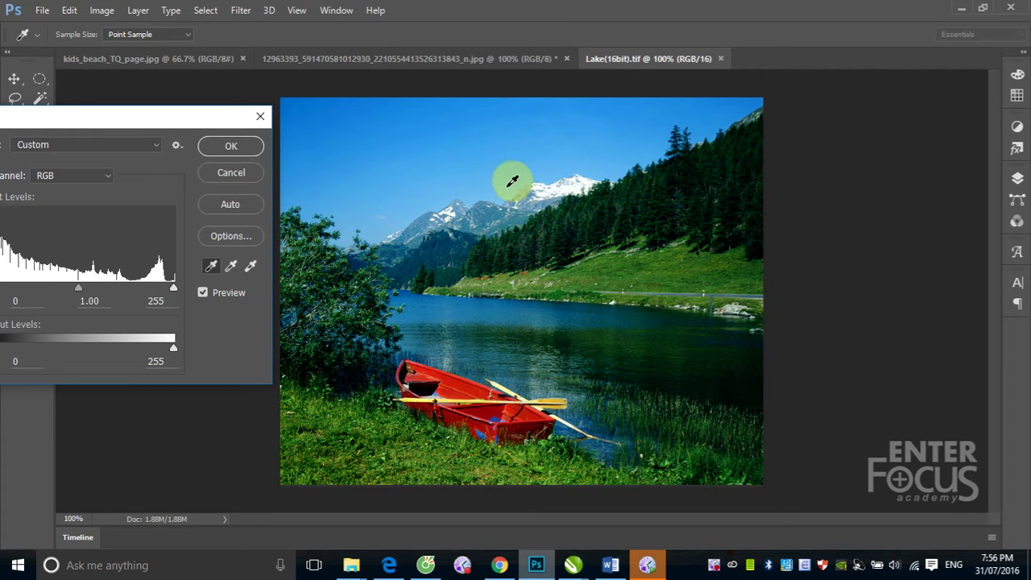
{"action": "left_click", "coordinate": [460, 184]}
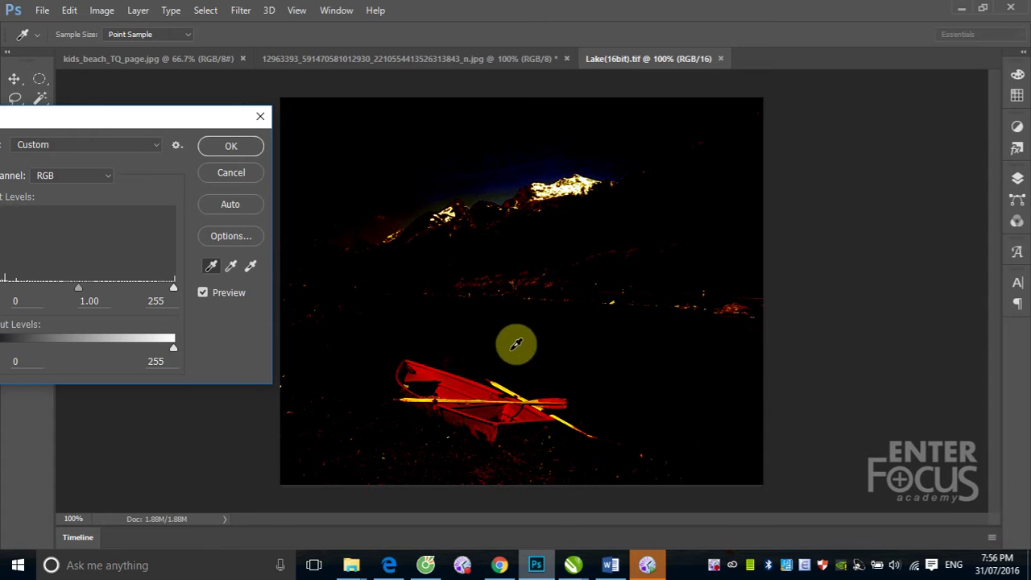
{"action": "left_click", "coordinate": [436, 382]}
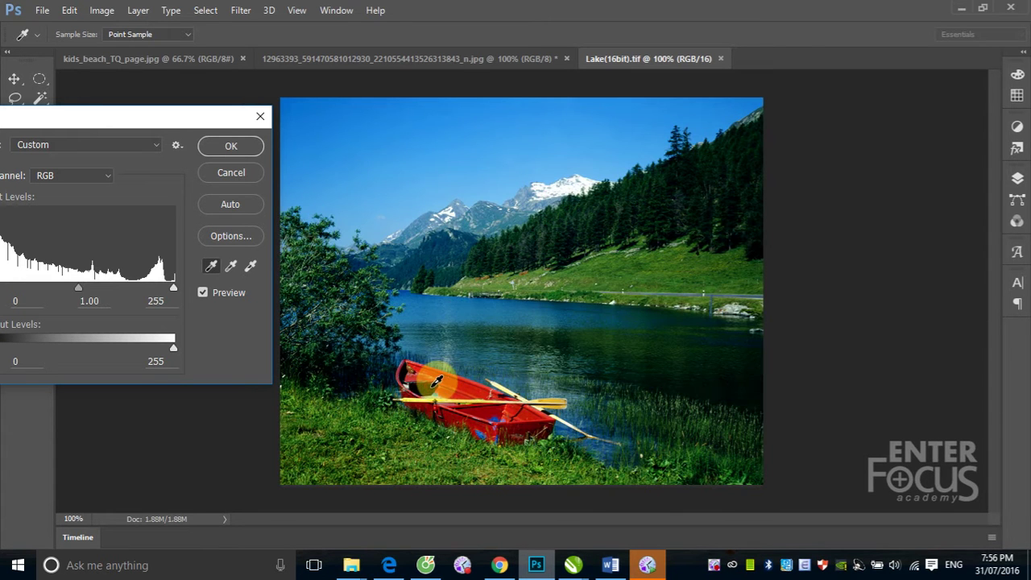
{"action": "left_click", "coordinate": [252, 266]}
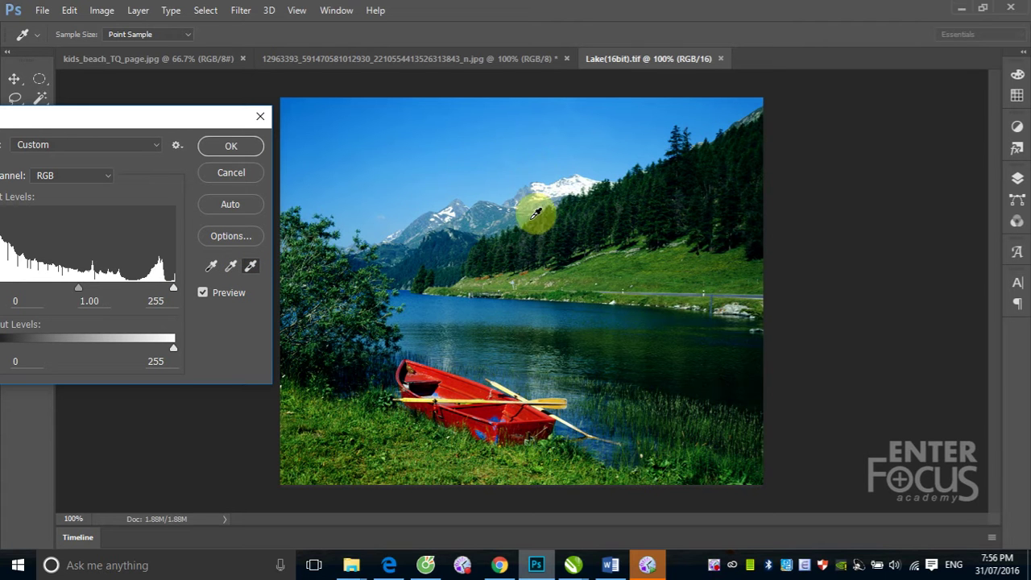
Test white points from the boat, snowy mountain, sky, trees, grass, water and bushes
{"action": "left_click", "coordinate": [501, 383]}
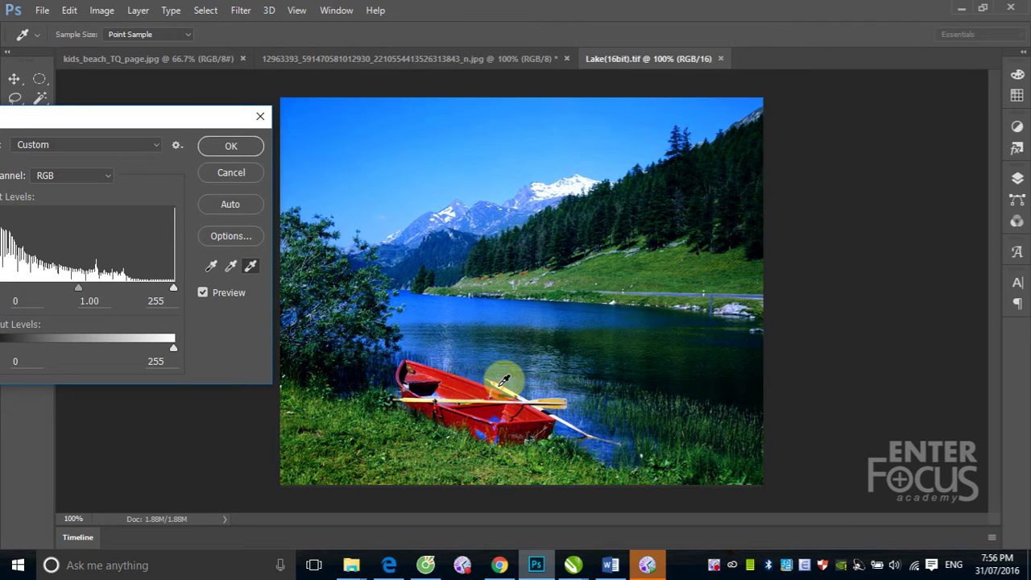
{"action": "left_click", "coordinate": [566, 185]}
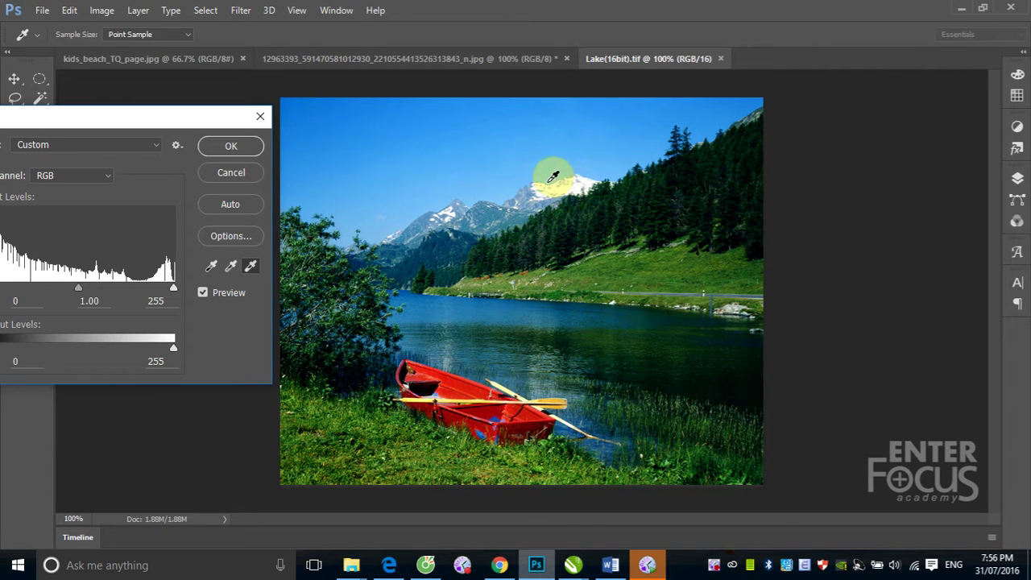
{"action": "left_click", "coordinate": [518, 177]}
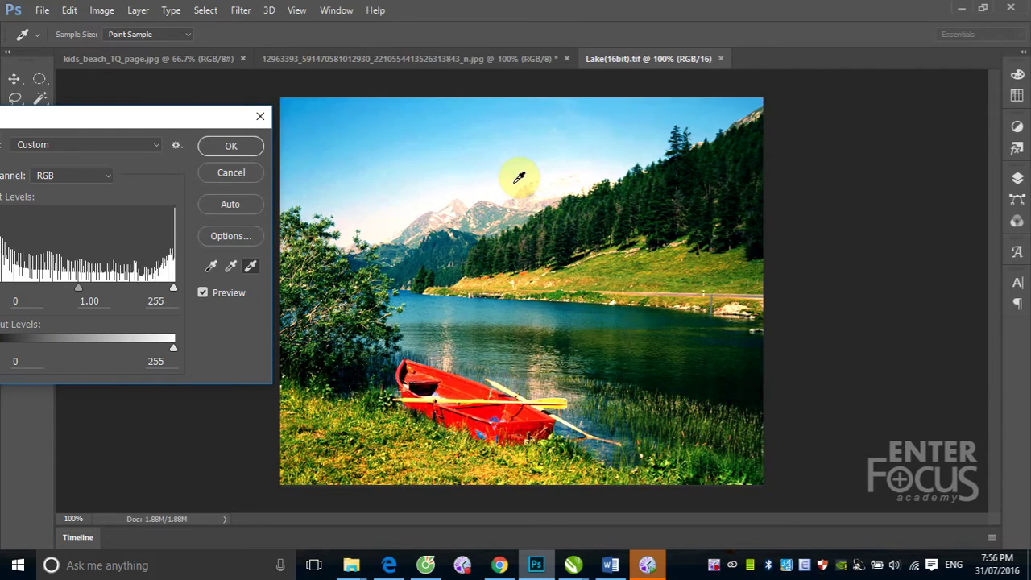
{"action": "left_click", "coordinate": [363, 147]}
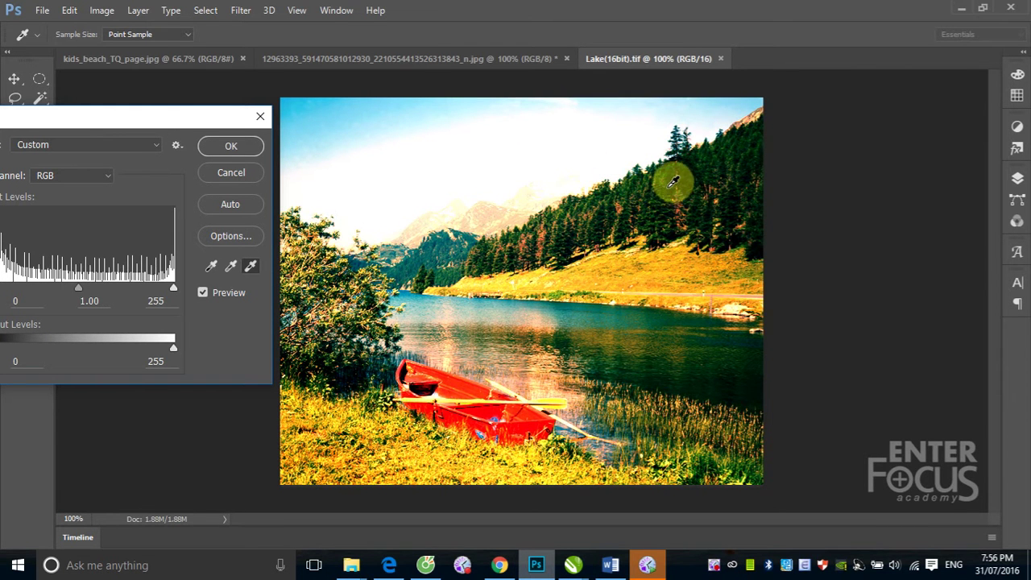
{"action": "left_click", "coordinate": [671, 177]}
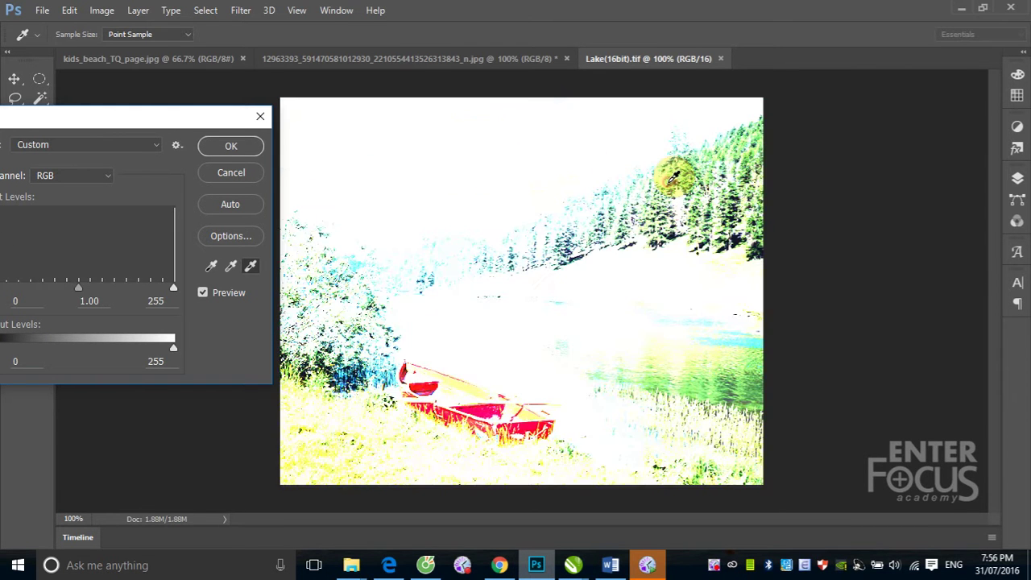
{"action": "left_click", "coordinate": [635, 191]}
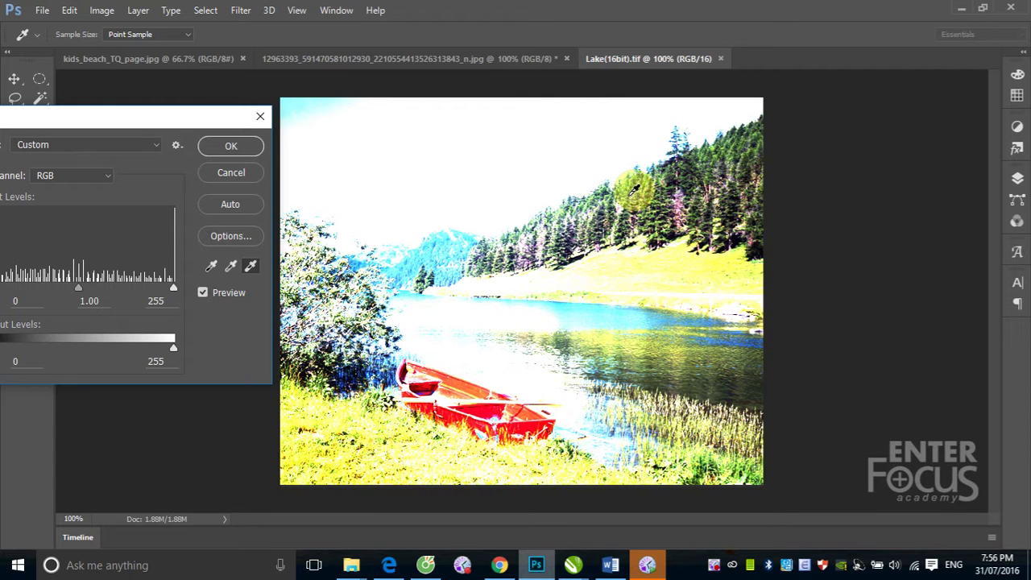
{"action": "left_click", "coordinate": [668, 270]}
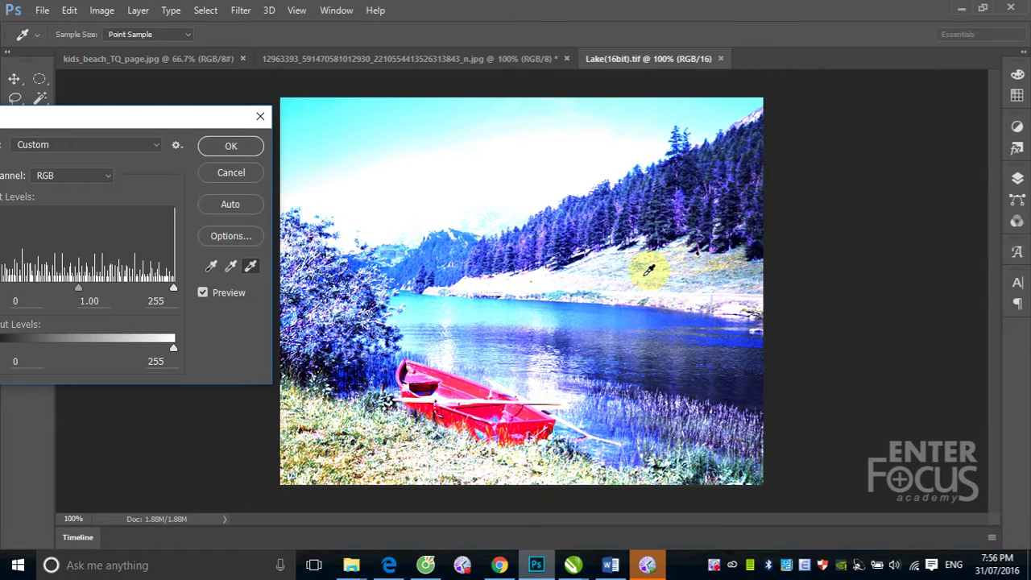
{"action": "left_click", "coordinate": [559, 291]}
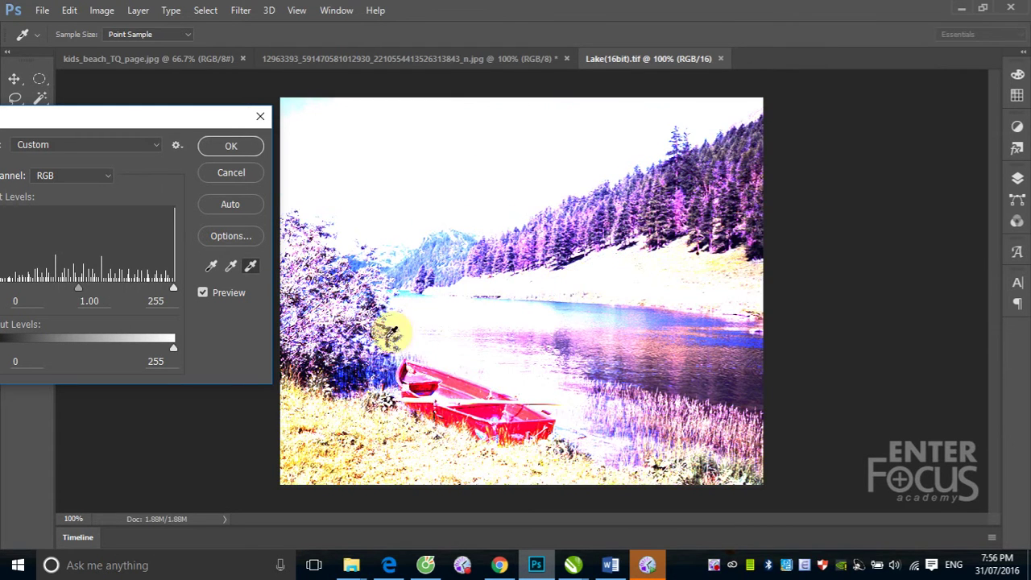
{"action": "left_click", "coordinate": [361, 359]}
{"action": "left_click", "coordinate": [350, 368]}
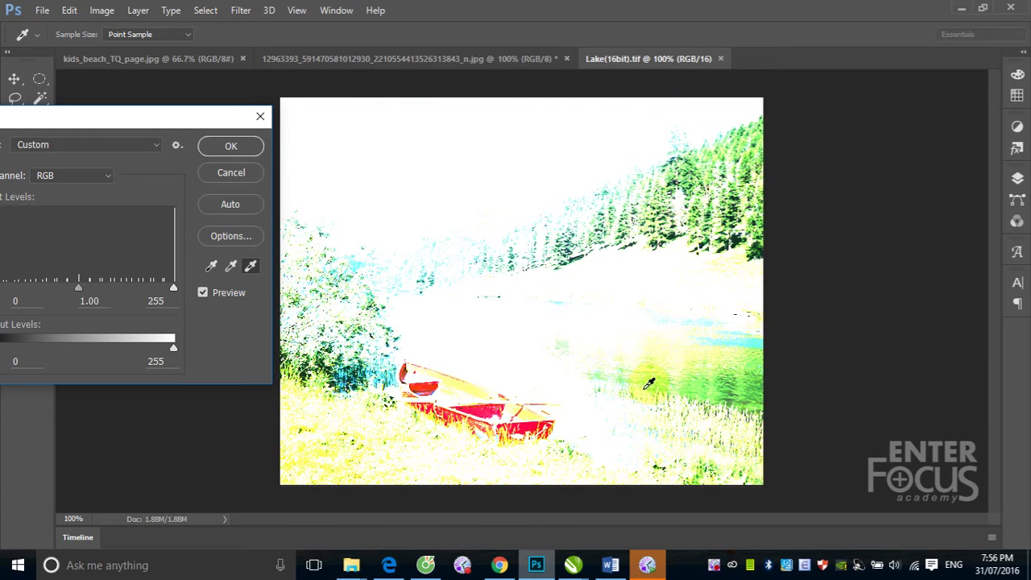
Try several more sky white points, then Alt-reset Levels to the Default preset
{"action": "left_click", "coordinate": [685, 177]}
{"action": "left_click", "coordinate": [556, 174]}
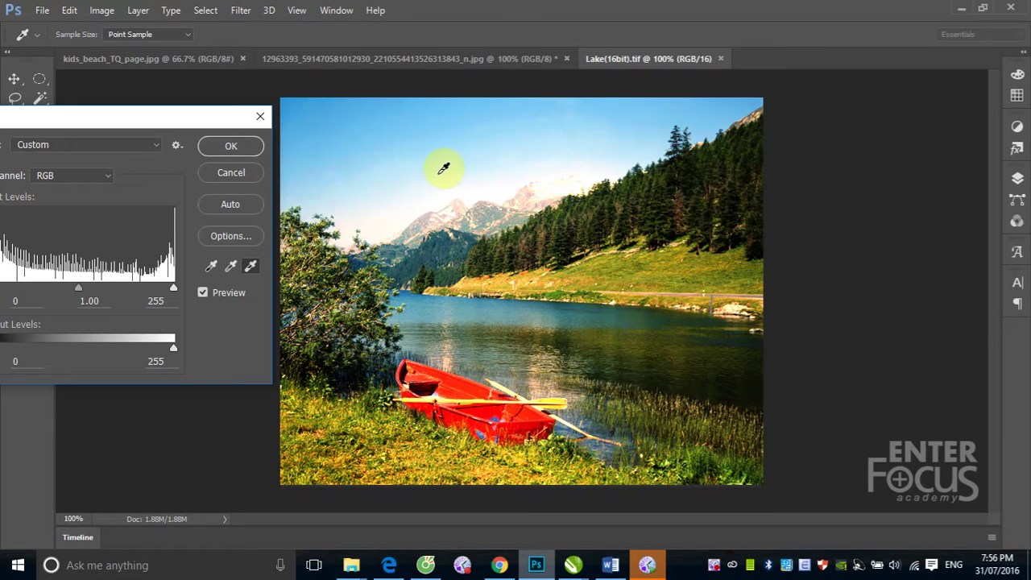
{"action": "left_click", "coordinate": [382, 163]}
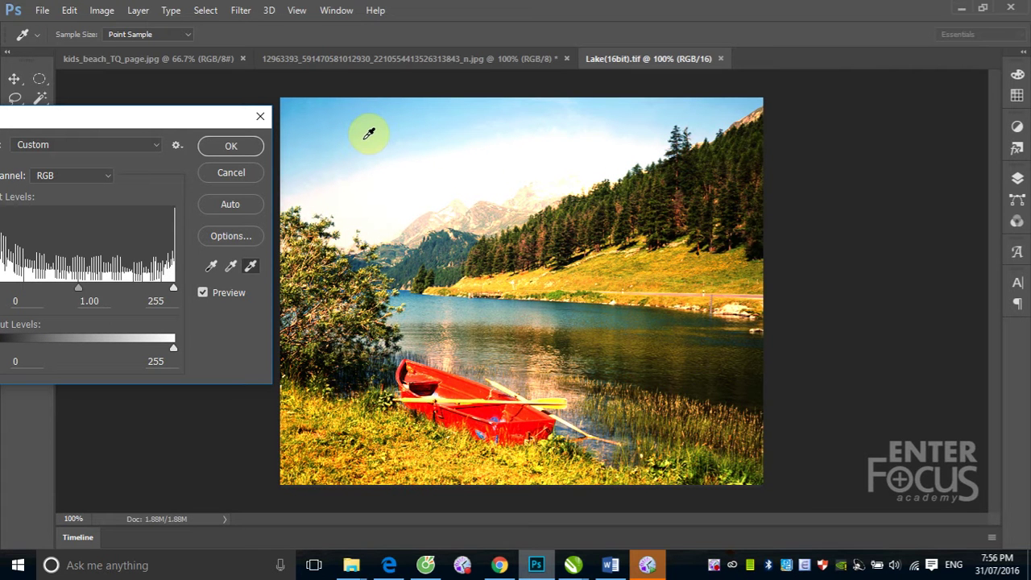
{"action": "left_click", "coordinate": [362, 133]}
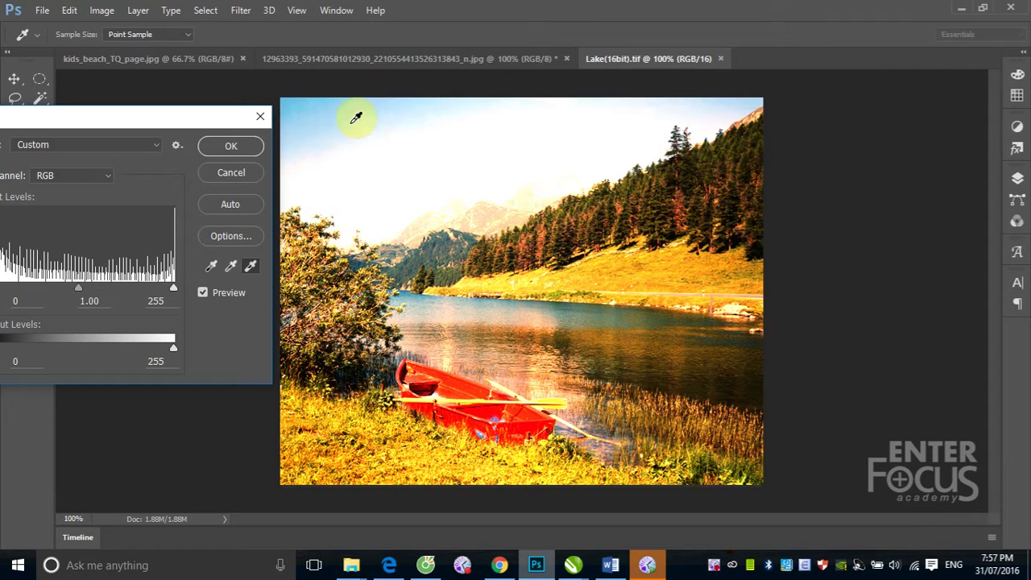
{"action": "left_click", "coordinate": [373, 155]}
{"action": "left_click", "coordinate": [401, 168]}
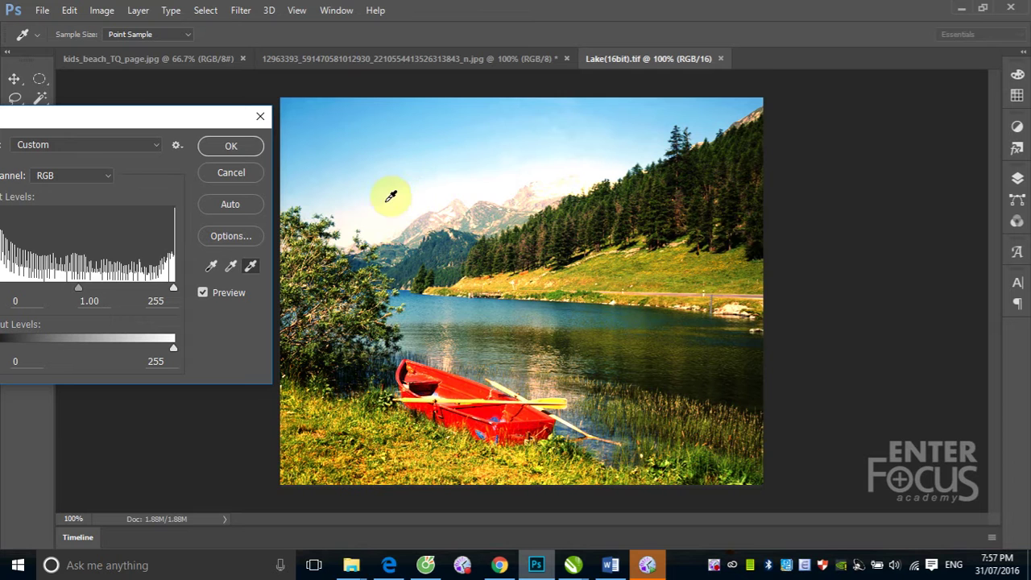
{"action": "left_click", "coordinate": [382, 200]}
{"action": "left_click", "coordinate": [366, 172]}
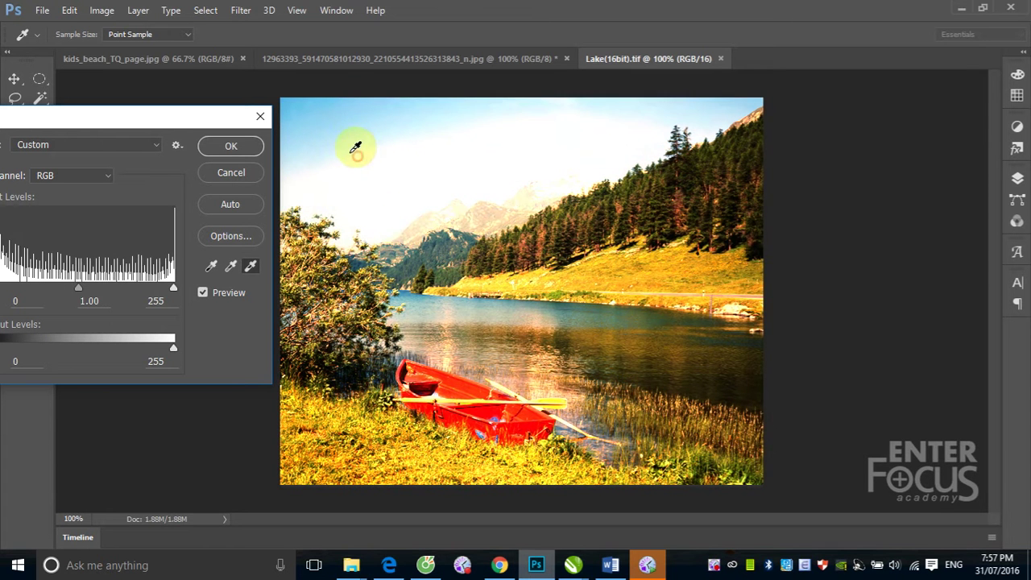
{"action": "left_click", "coordinate": [350, 146]}
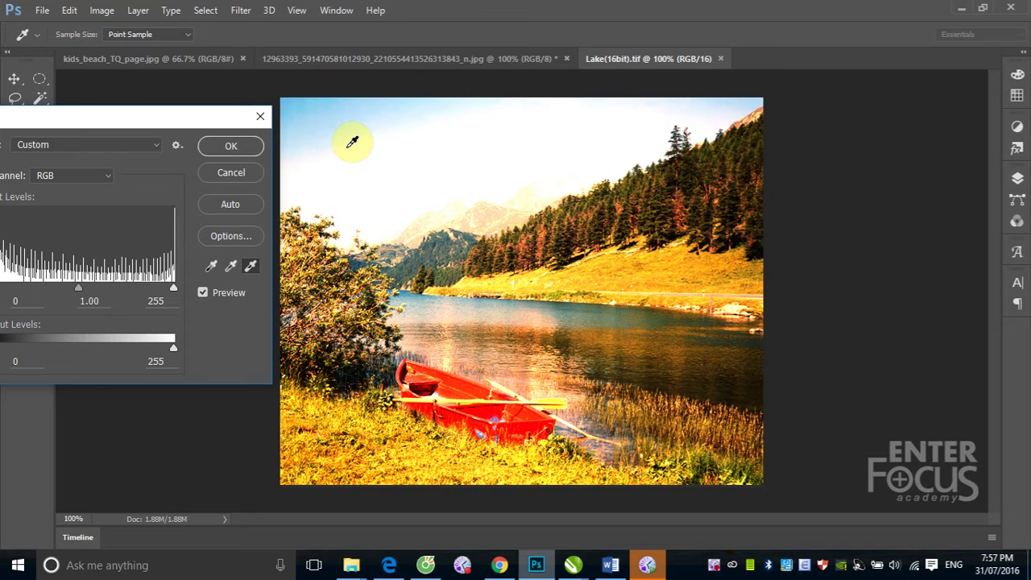
{"action": "left_click", "coordinate": [220, 177], "text": "alt"}
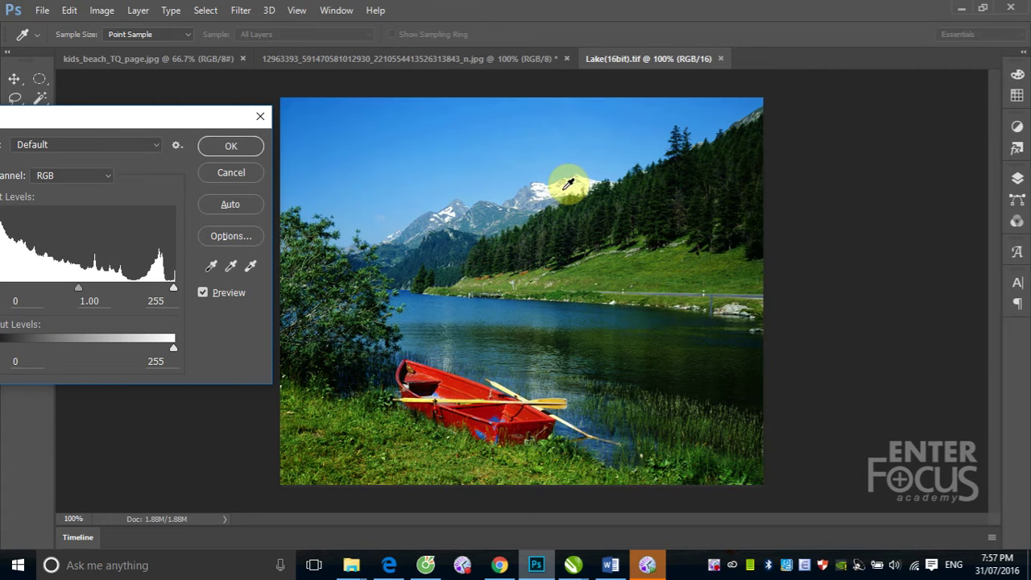
Set the lake's black point from the boat's dark interior, close Levels, show the perfume photo
{"action": "left_click", "coordinate": [211, 266]}
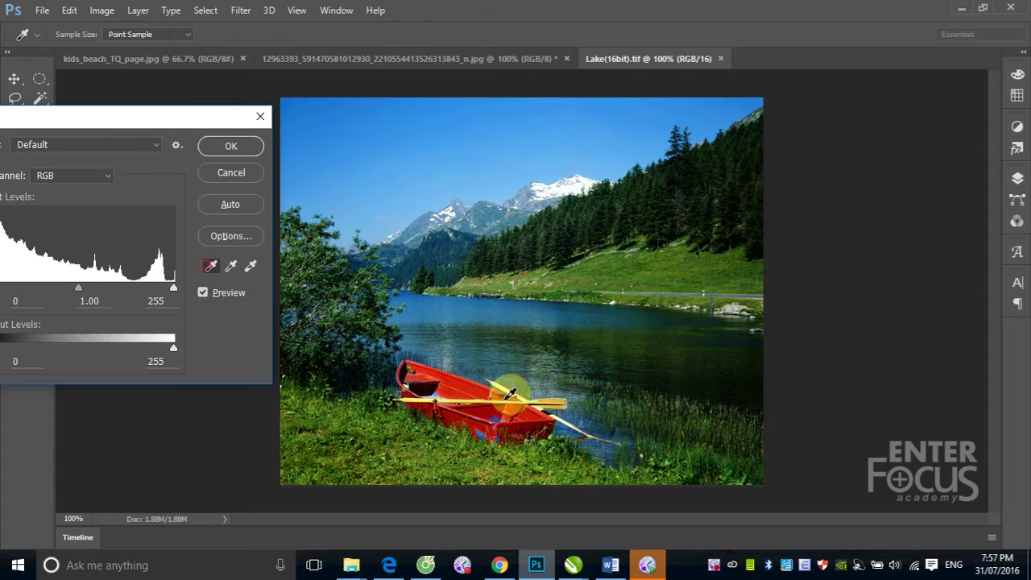
{"action": "left_click", "coordinate": [433, 387]}
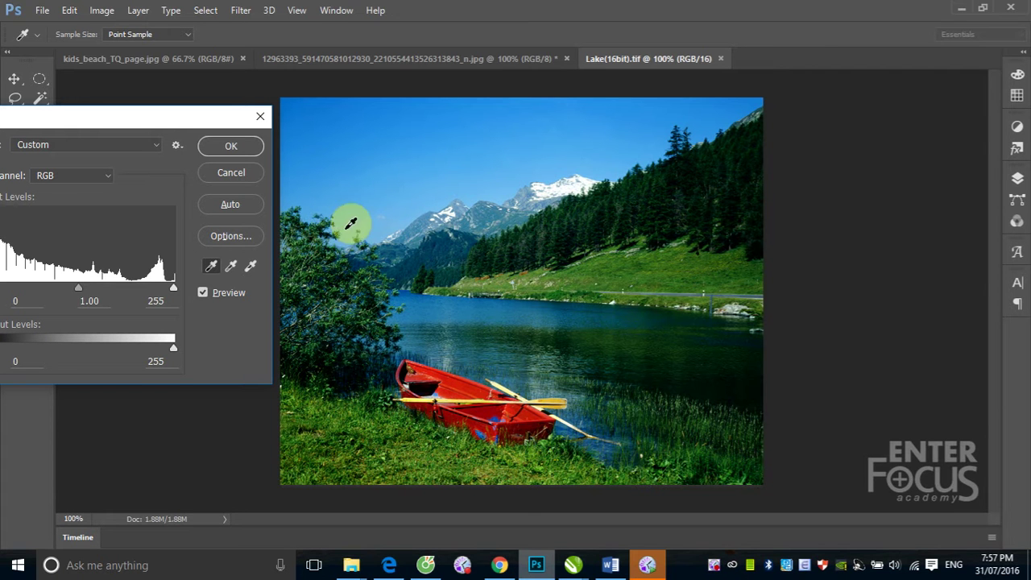
{"action": "left_click", "coordinate": [235, 172]}
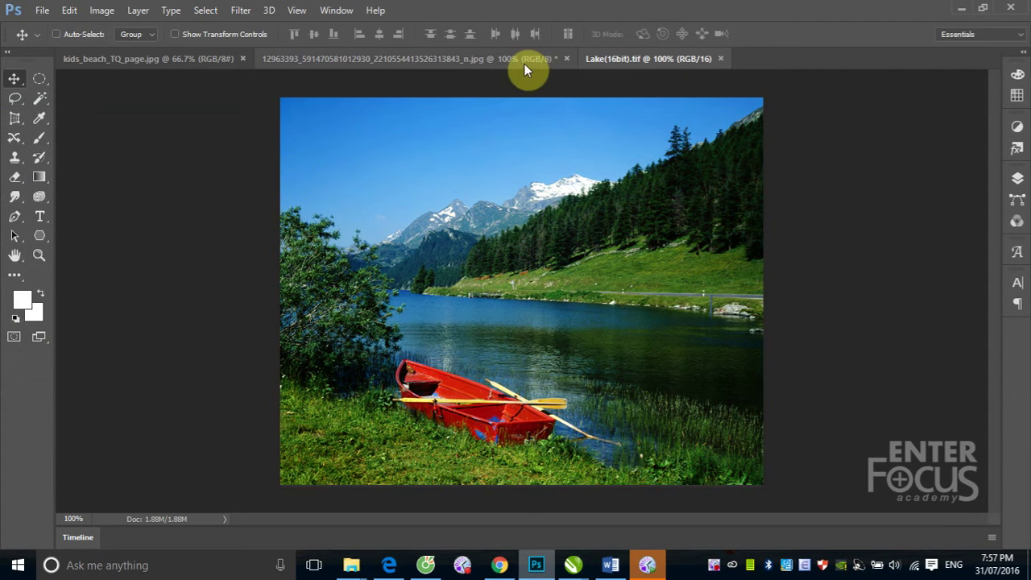
{"action": "left_click", "coordinate": [513, 60]}
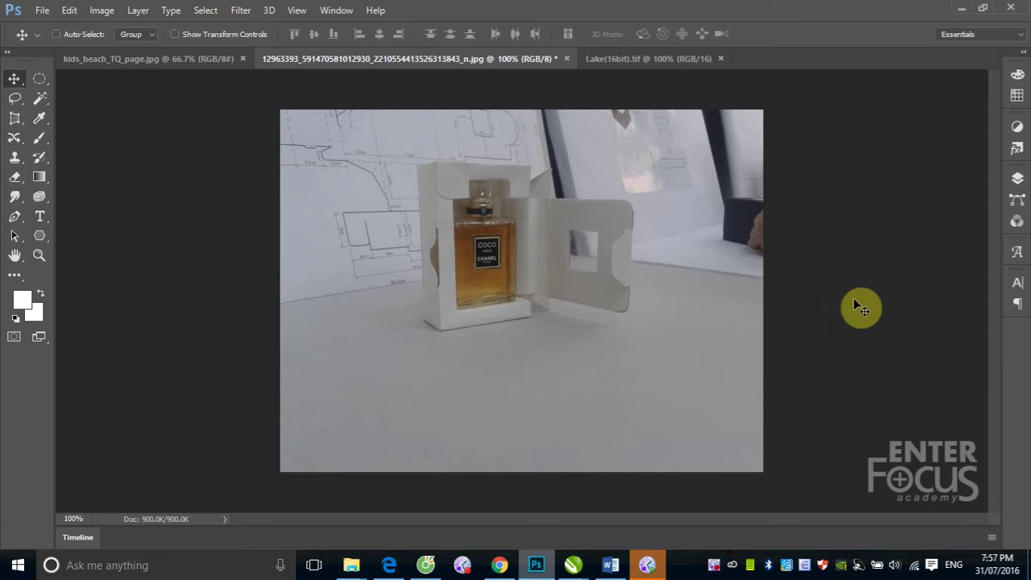
Choose Image > Adjustments > Curves for the perfume photo
{"action": "left_click", "coordinate": [100, 10]}
{"action": "mouse_move", "coordinate": [124, 49]}
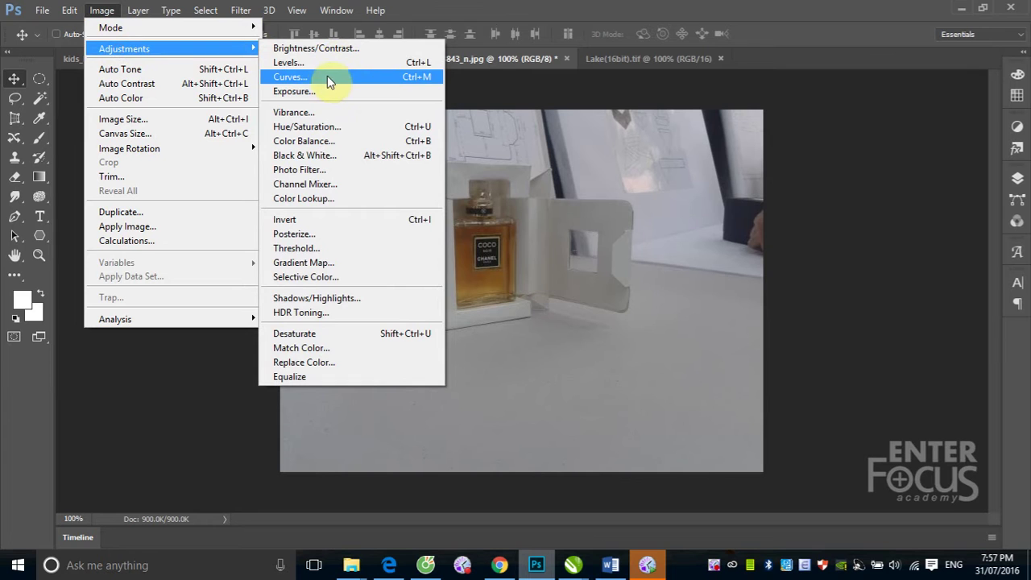
{"action": "left_click", "coordinate": [321, 79]}
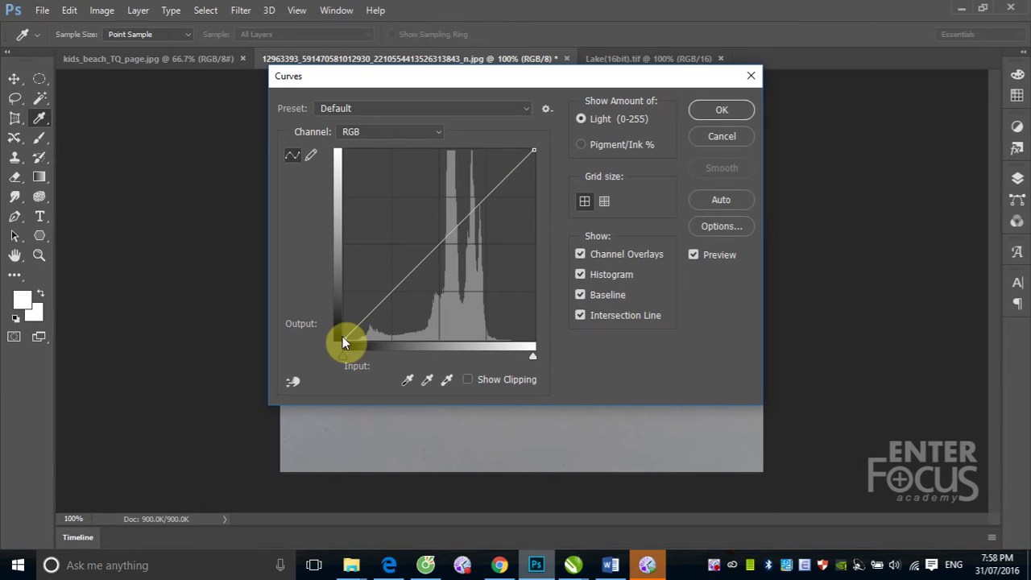
Adjust the Curves highlight and shadow endpoints on the perfume photo
{"action": "left_click_drag", "start_coordinate": [460, 80], "coordinate": [775, 109]}
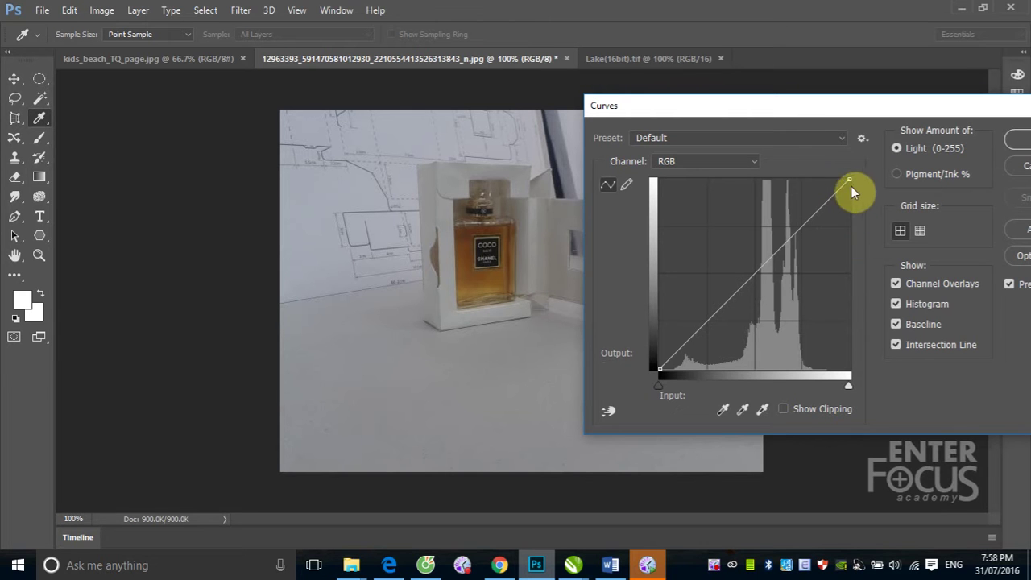
{"action": "left_click", "coordinate": [847, 180]}
{"action": "left_click_drag", "start_coordinate": [847, 181], "coordinate": [850, 253]}
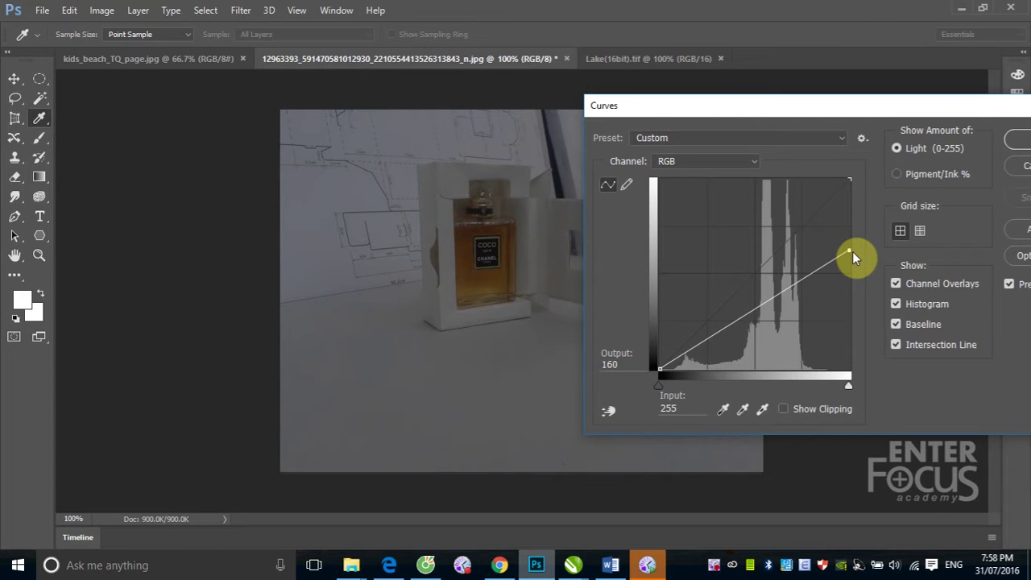
{"action": "left_click_drag", "start_coordinate": [852, 257], "coordinate": [820, 177]}
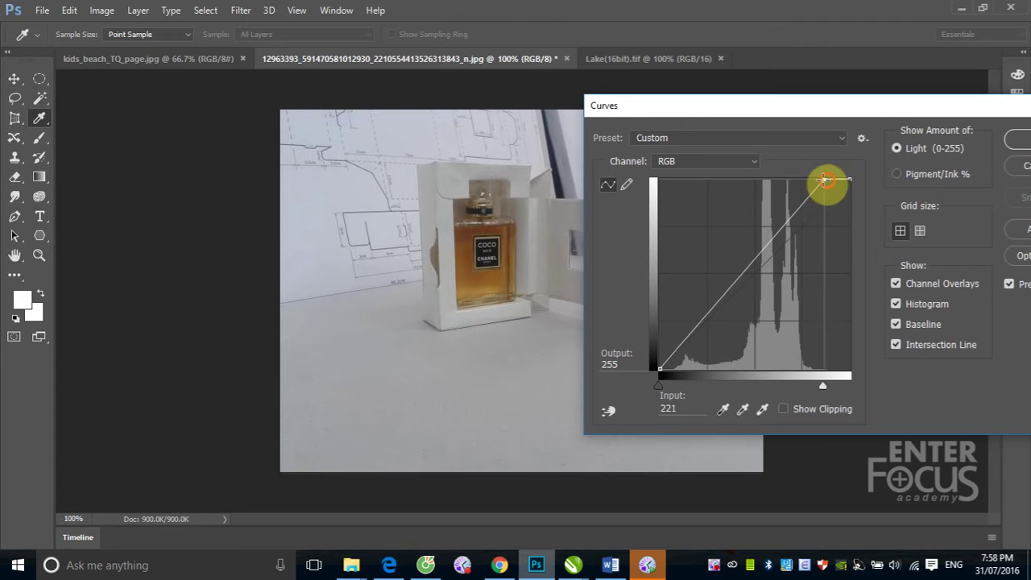
{"action": "left_click", "coordinate": [659, 370]}
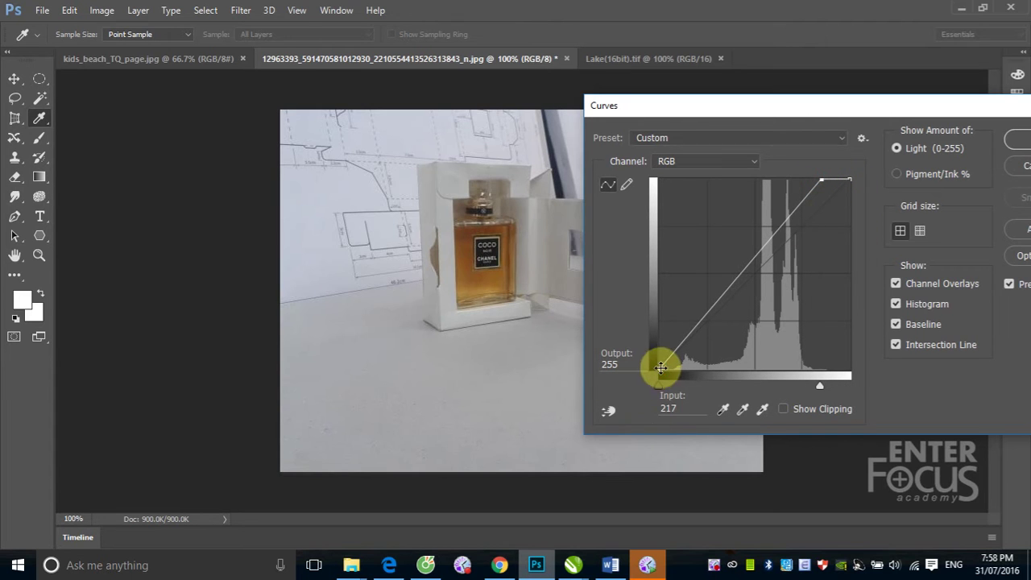
{"action": "mouse_move", "coordinate": [659, 367]}
{"action": "left_mouse_down"}
{"action": "mouse_move", "coordinate": [695, 368]}
{"action": "mouse_move", "coordinate": [677, 370]}
{"action": "left_mouse_up"}
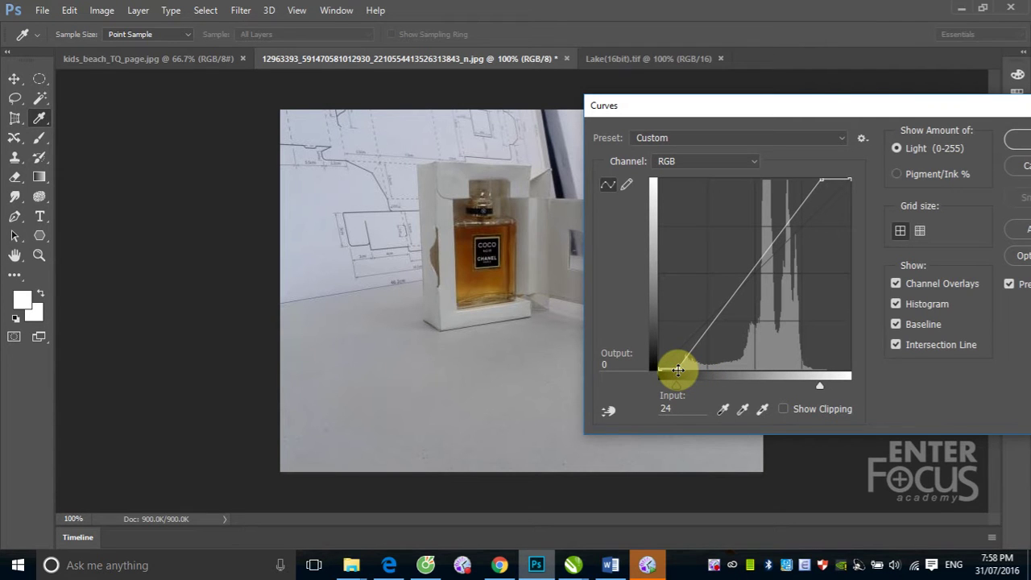
{"action": "mouse_move", "coordinate": [678, 371]}
{"action": "left_mouse_down"}
{"action": "mouse_move", "coordinate": [678, 342]}
{"action": "mouse_move", "coordinate": [716, 350]}
{"action": "mouse_move", "coordinate": [681, 356]}
{"action": "left_mouse_up"}
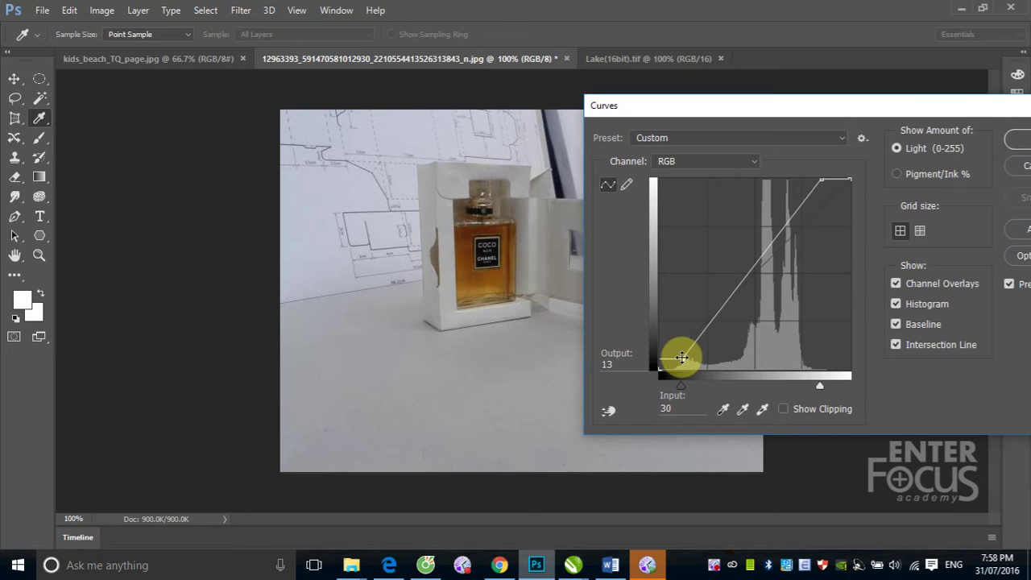
{"action": "left_click_drag", "start_coordinate": [681, 357], "coordinate": [681, 354]}
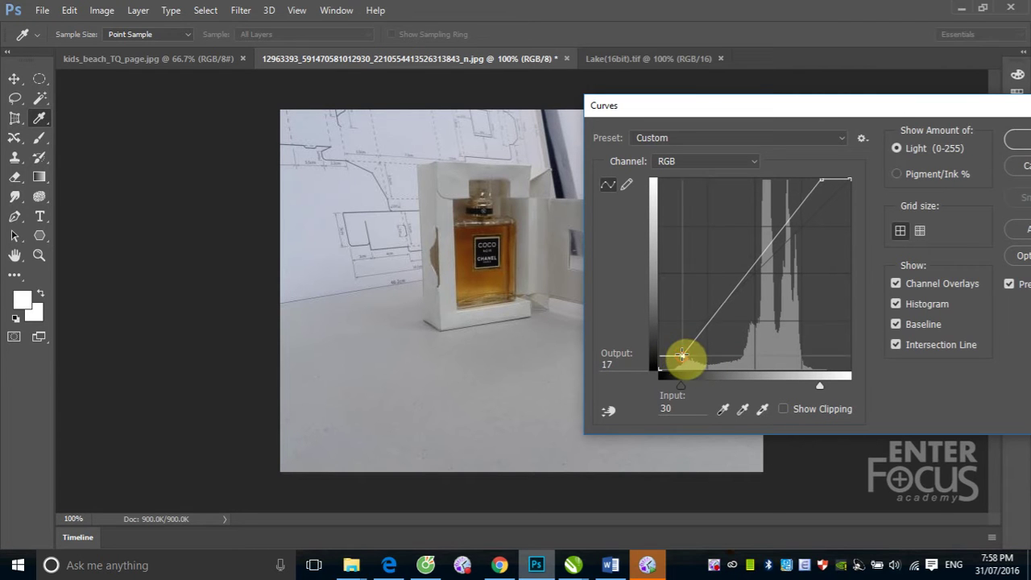
Add a brightening midtone point, then Alt-reset the curve to Default
{"action": "left_click", "coordinate": [744, 276]}
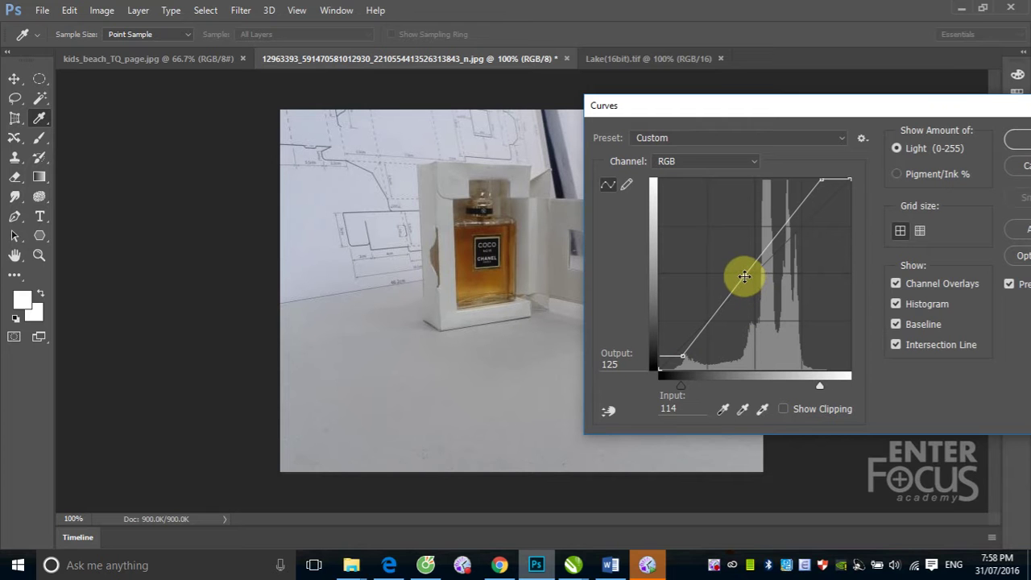
{"action": "mouse_move", "coordinate": [744, 276]}
{"action": "left_mouse_down"}
{"action": "mouse_move", "coordinate": [728, 258]}
{"action": "mouse_move", "coordinate": [756, 295]}
{"action": "left_mouse_up"}
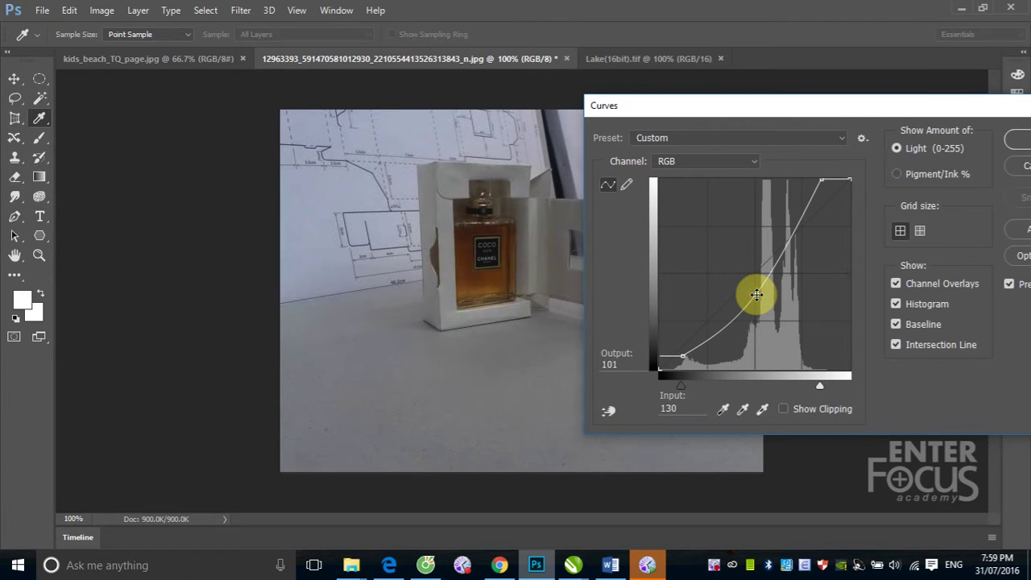
{"action": "left_click_drag", "start_coordinate": [797, 102], "coordinate": [724, 111]}
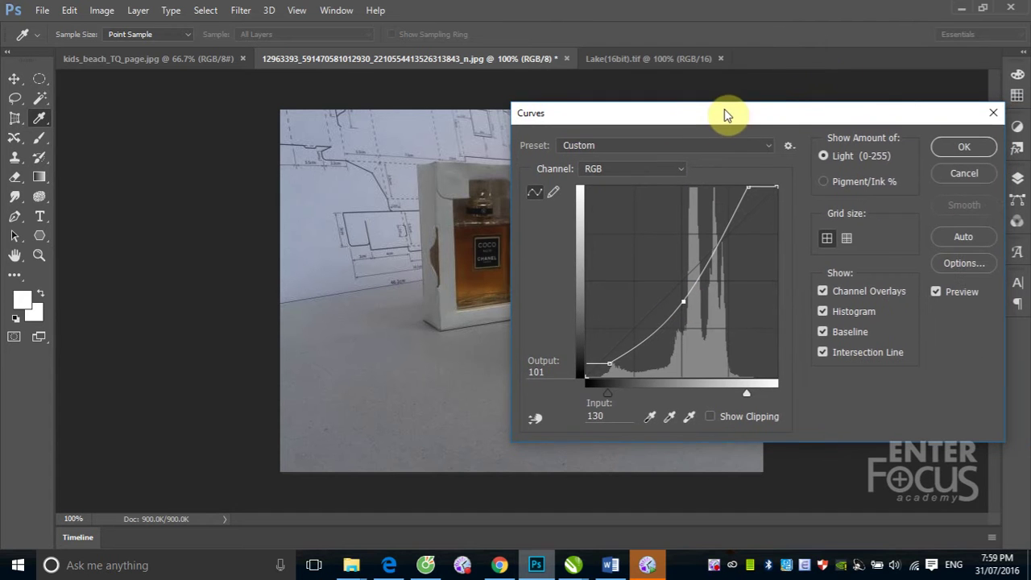
{"action": "left_click", "coordinate": [964, 173], "text": "alt"}
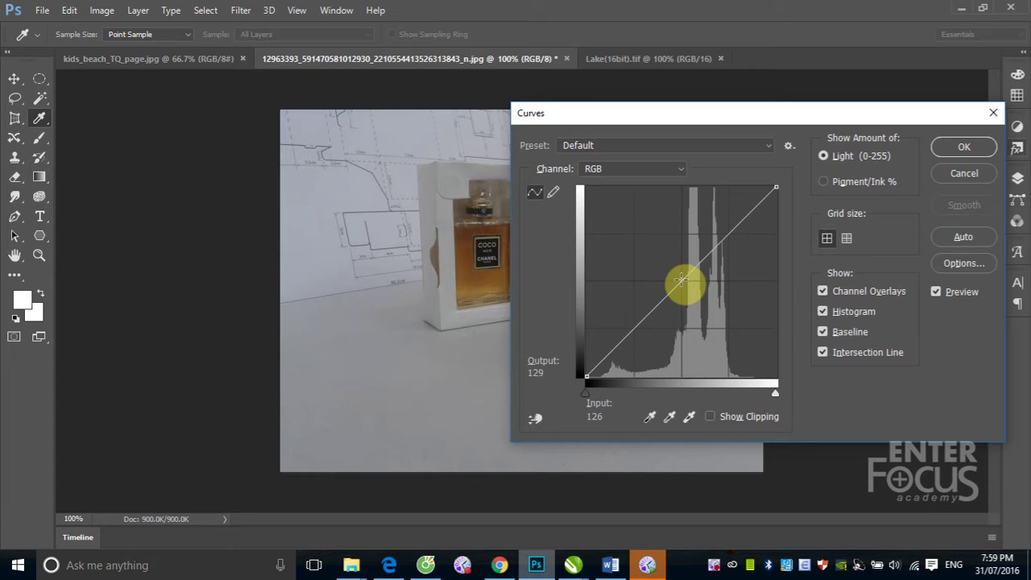
Add and fine-tune midtone and shadow points on the RGB curve
{"action": "left_click", "coordinate": [682, 279]}
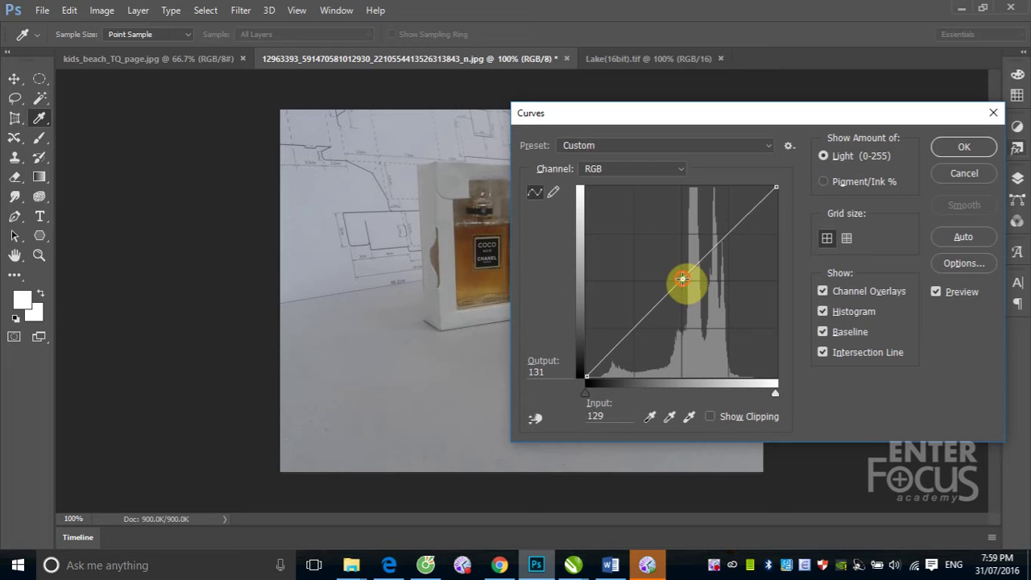
{"action": "left_click_drag", "start_coordinate": [682, 279], "coordinate": [673, 262]}
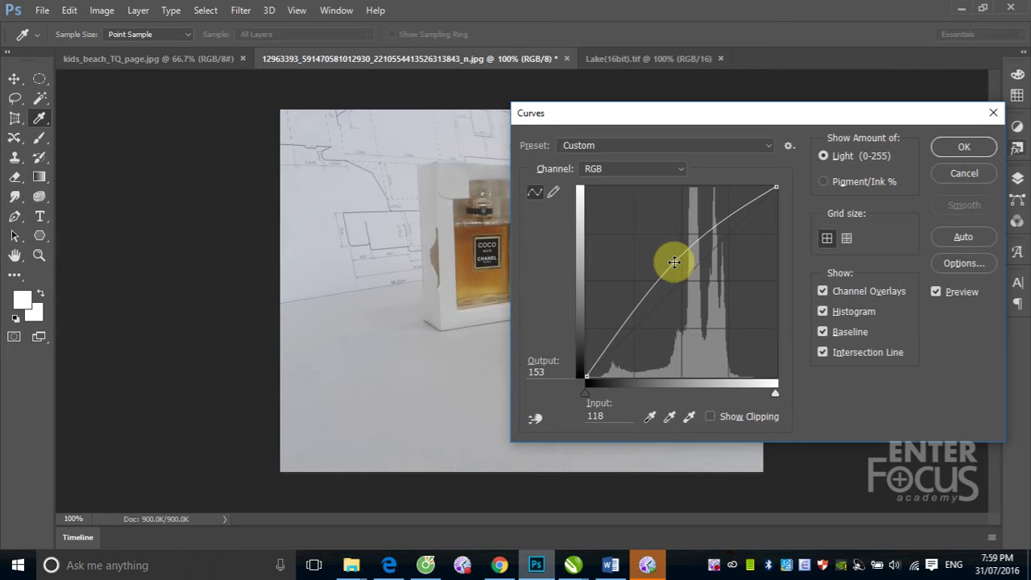
{"action": "left_click_drag", "start_coordinate": [673, 261], "coordinate": [683, 263]}
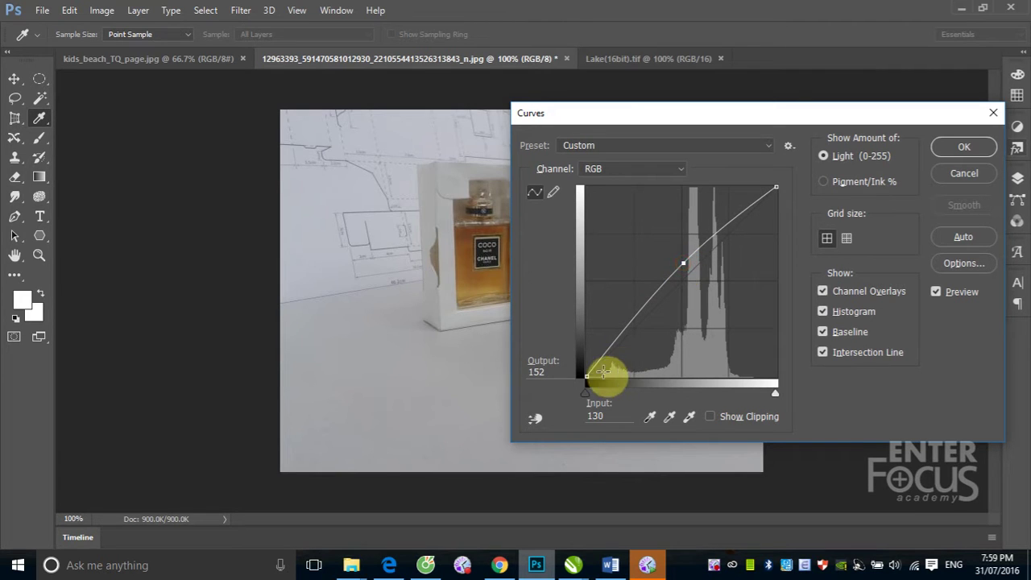
{"action": "mouse_move", "coordinate": [588, 373]}
{"action": "left_mouse_down"}
{"action": "mouse_move", "coordinate": [599, 349]}
{"action": "mouse_move", "coordinate": [598, 361]}
{"action": "mouse_move", "coordinate": [621, 375]}
{"action": "left_mouse_up"}
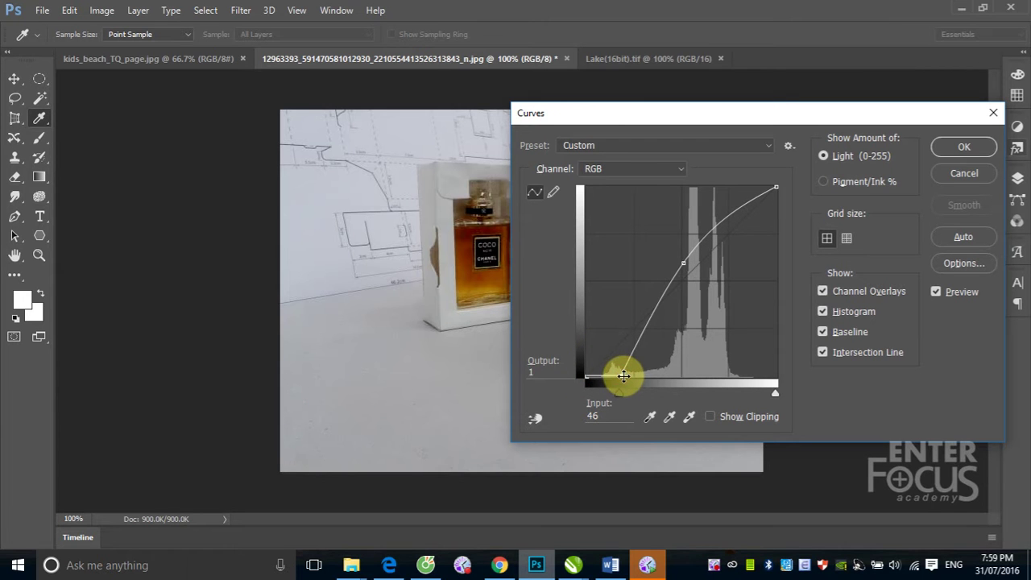
{"action": "left_click_drag", "start_coordinate": [623, 375], "coordinate": [606, 376]}
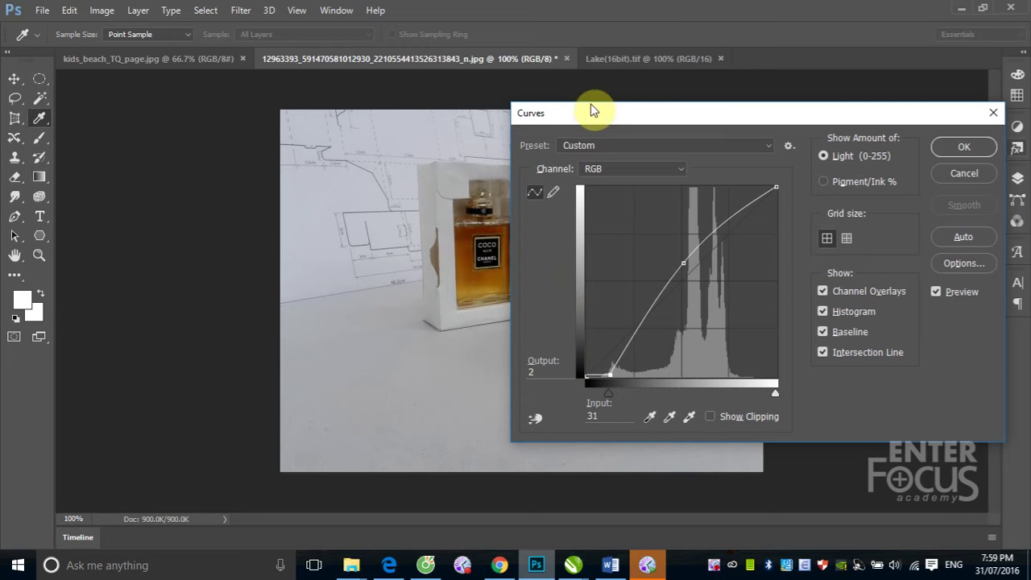
Reposition the Curves dialog, then cancel to discard the curve
{"action": "left_click_drag", "start_coordinate": [594, 114], "coordinate": [729, 183]}
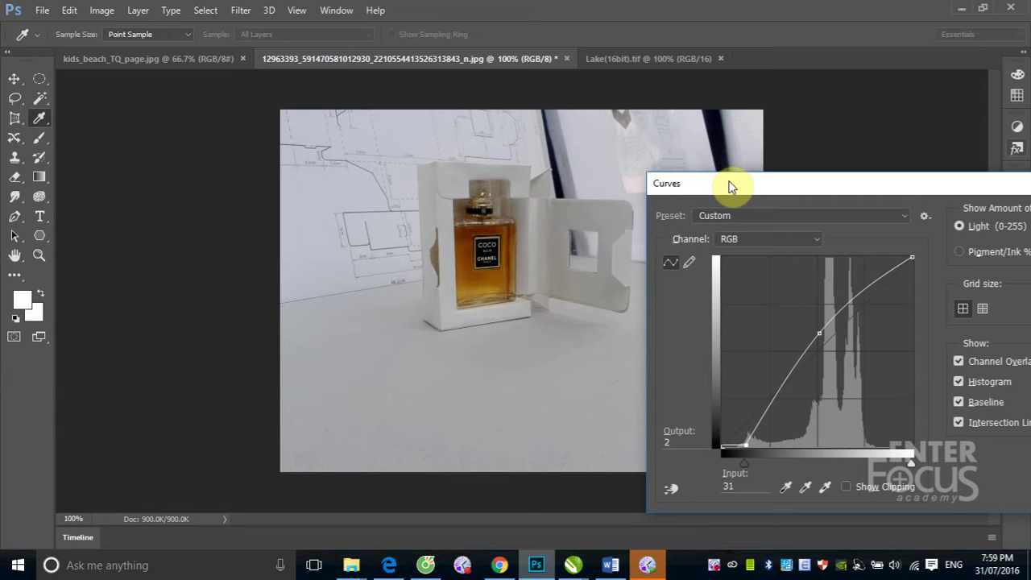
{"action": "left_click_drag", "start_coordinate": [729, 184], "coordinate": [727, 184]}
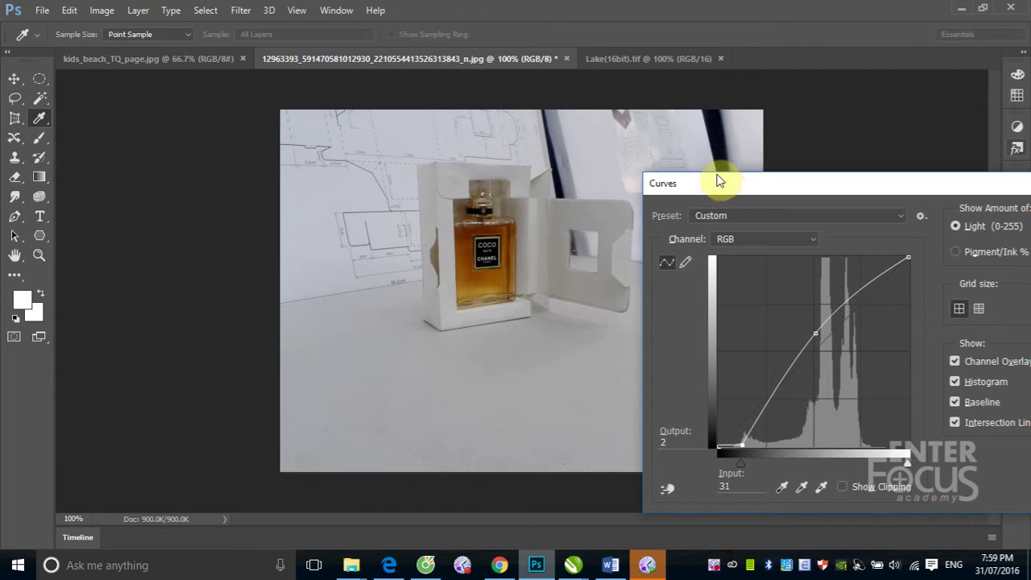
{"action": "left_click_drag", "start_coordinate": [728, 186], "coordinate": [659, 138]}
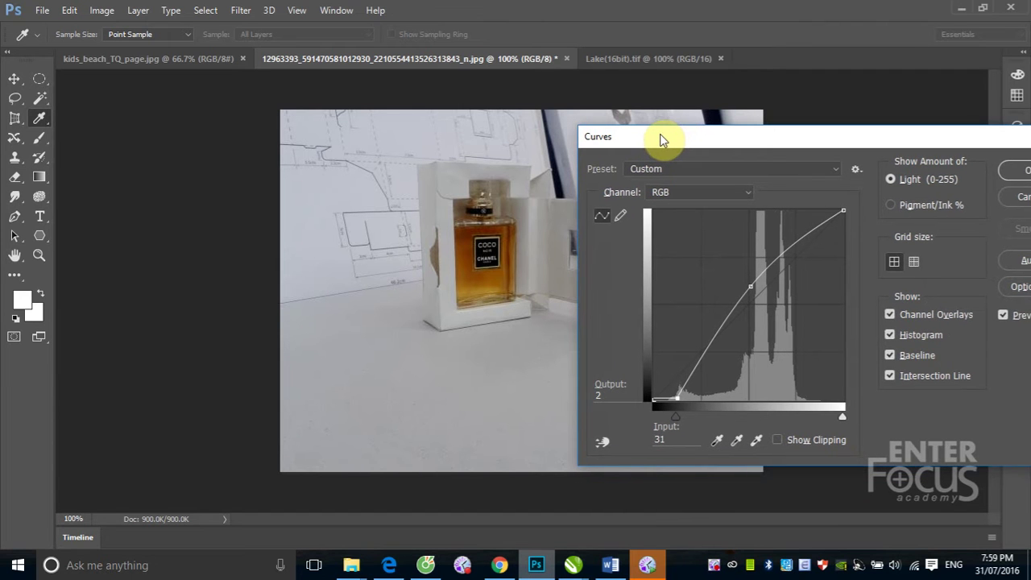
{"action": "left_click_drag", "start_coordinate": [659, 137], "coordinate": [651, 137]}
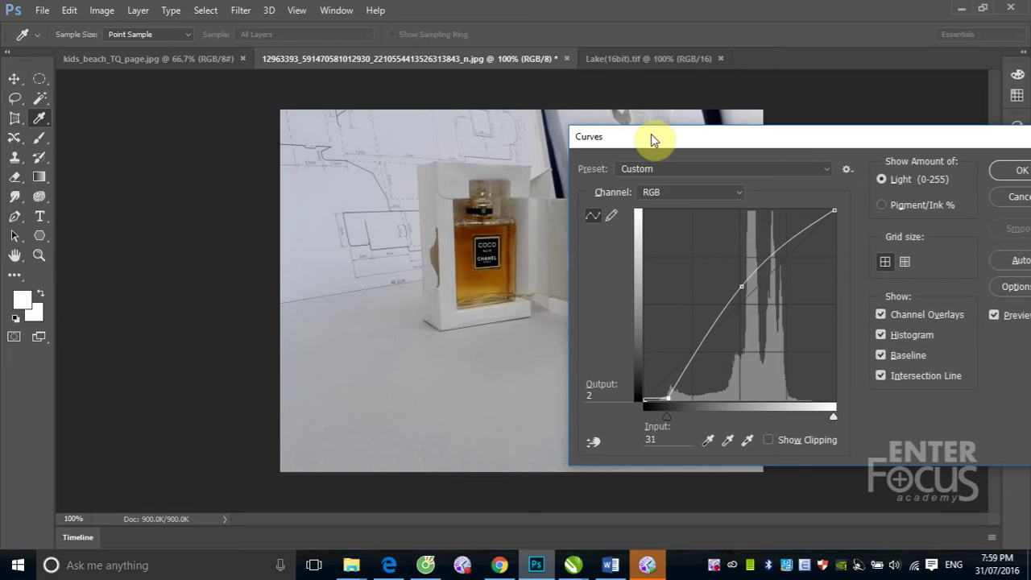
{"action": "left_click_drag", "start_coordinate": [650, 137], "coordinate": [614, 137]}
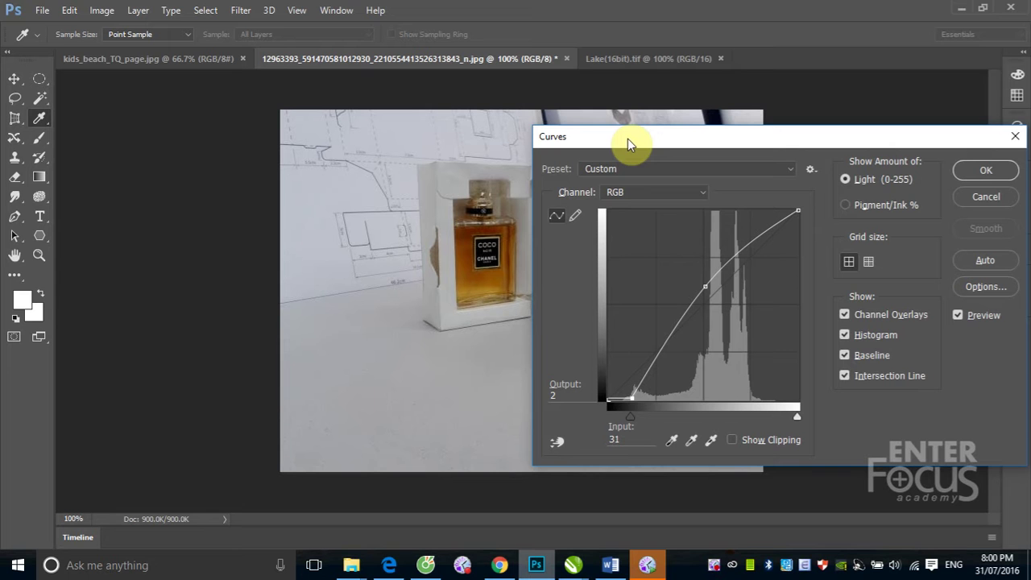
{"action": "left_click", "coordinate": [985, 198]}
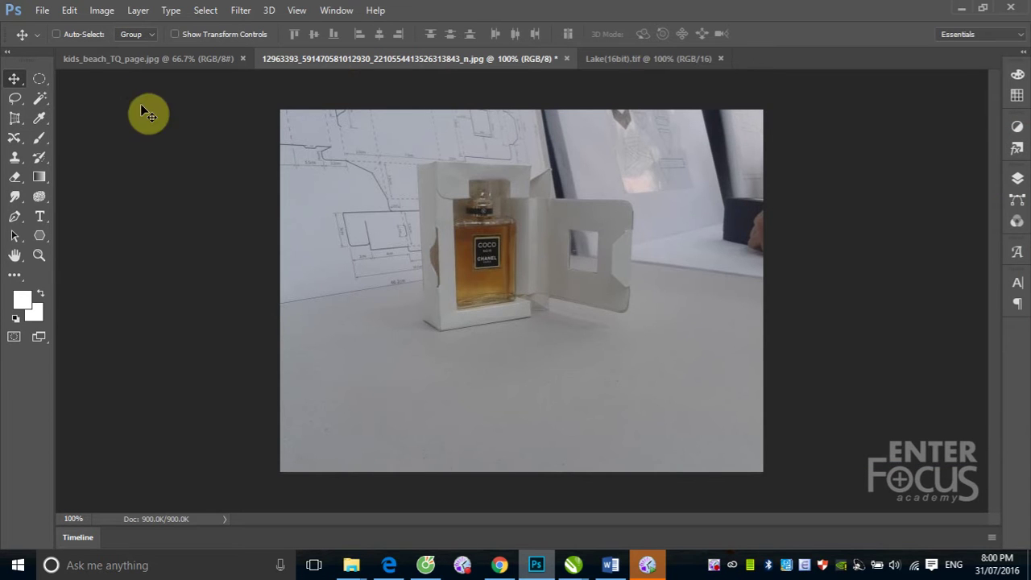
Open Palm Tree (CMYK).tif from the File > Open Recent list
{"action": "left_click", "coordinate": [42, 11]}
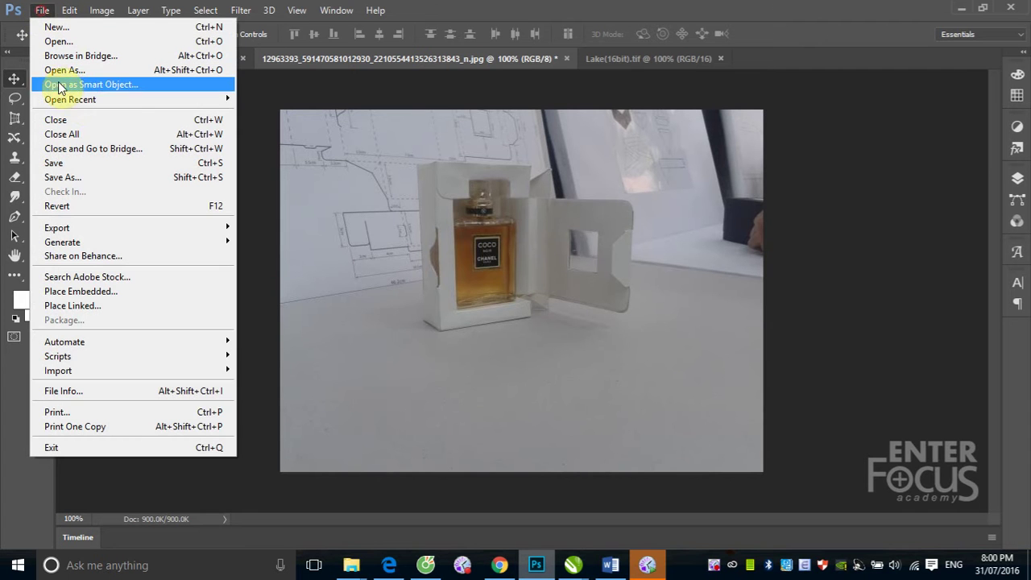
{"action": "mouse_move", "coordinate": [70, 99]}
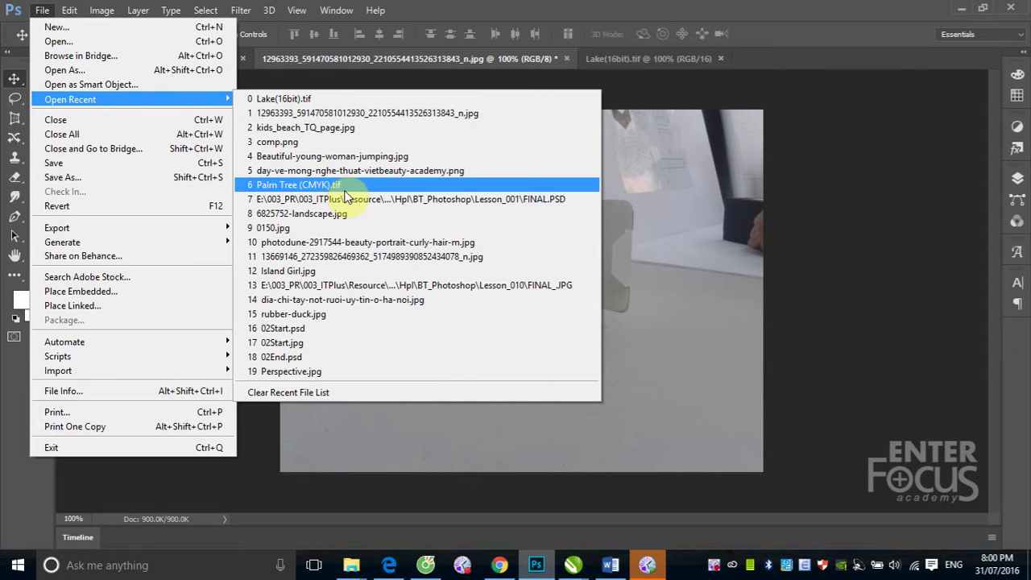
{"action": "left_click", "coordinate": [345, 192]}
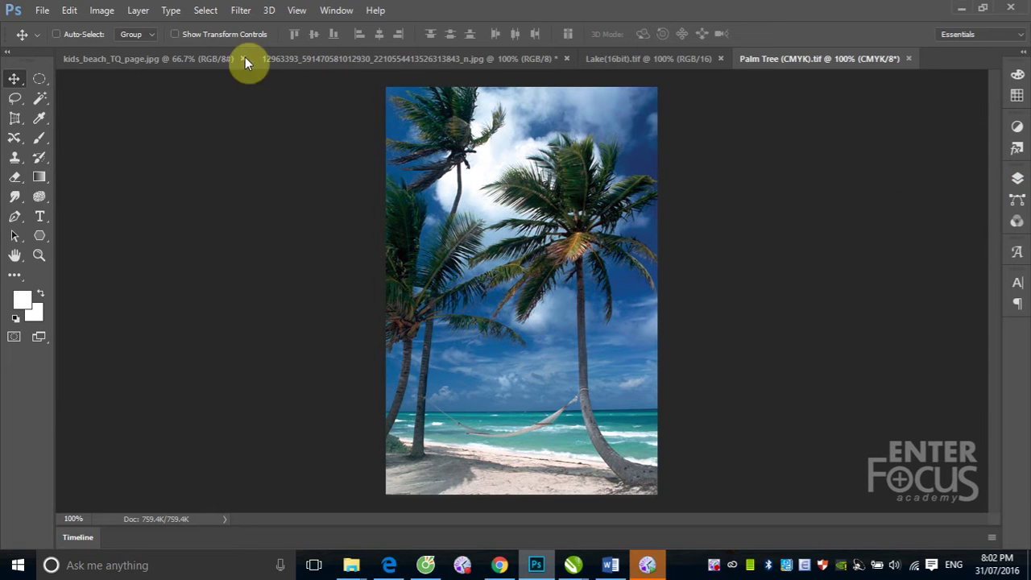
{"action": "left_click", "coordinate": [104, 11]}
{"action": "mouse_move", "coordinate": [124, 48]}
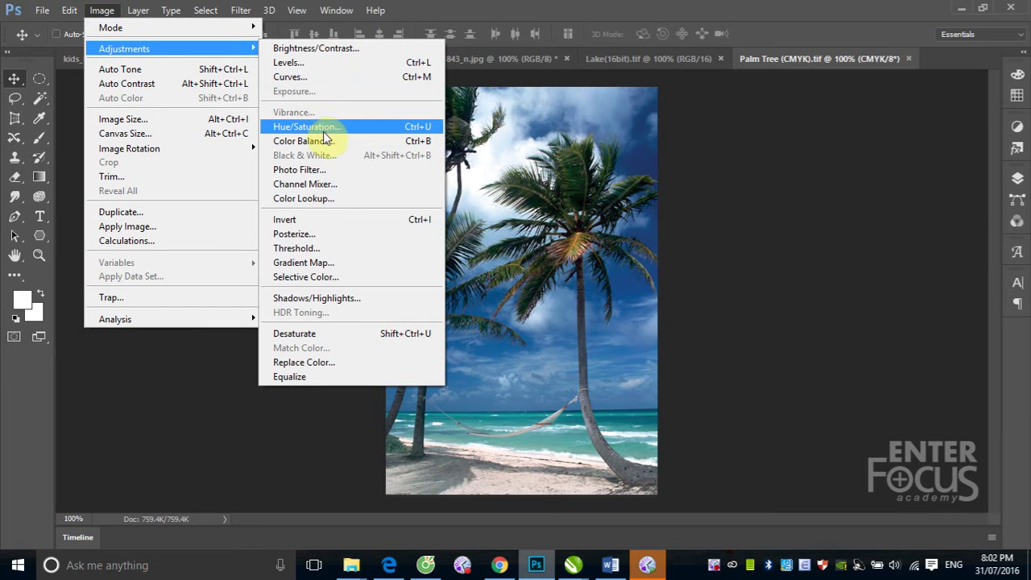
{"action": "left_click", "coordinate": [311, 77]}
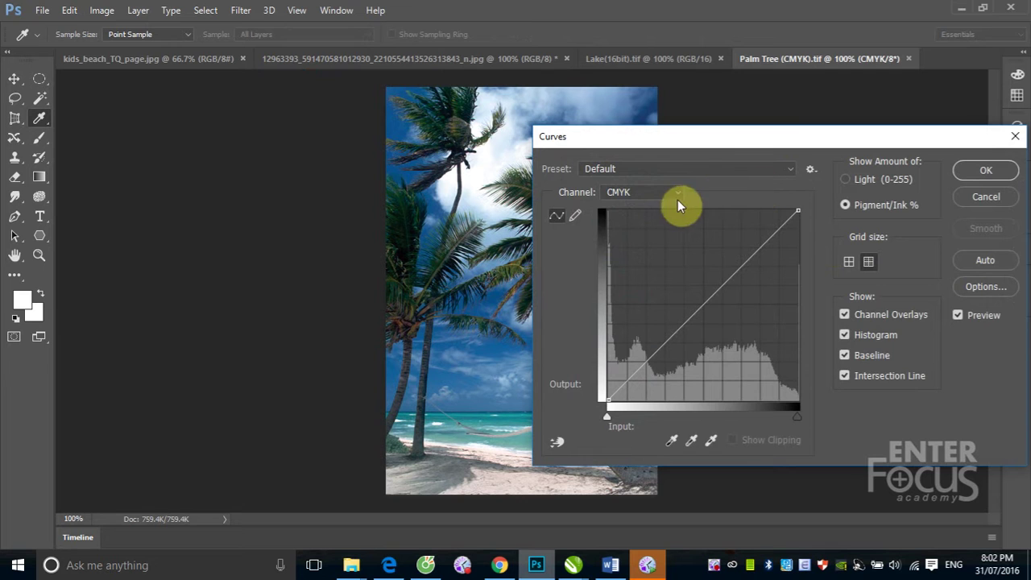
{"action": "left_click_drag", "start_coordinate": [675, 148], "coordinate": [786, 125]}
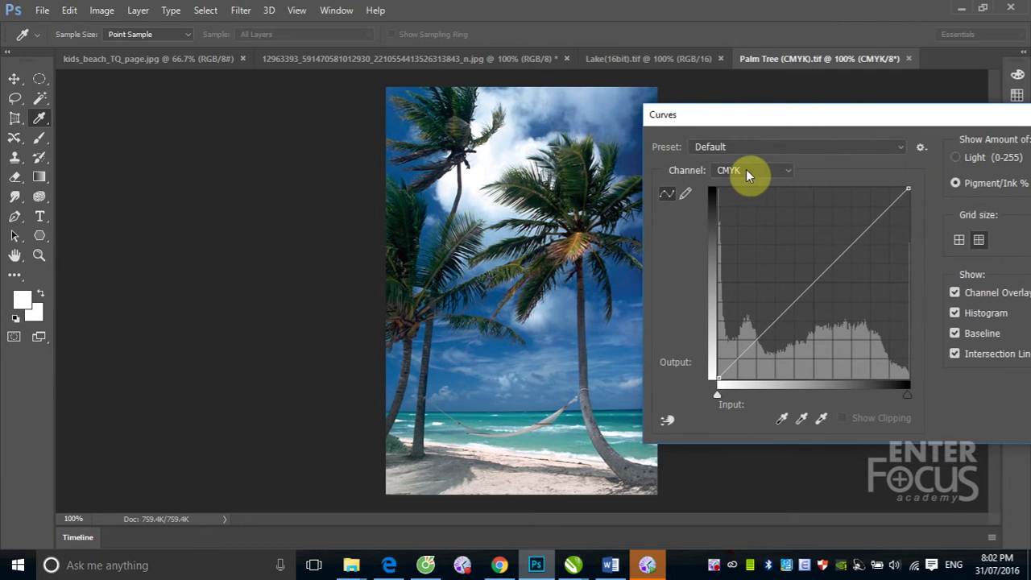
{"action": "left_click", "coordinate": [787, 169]}
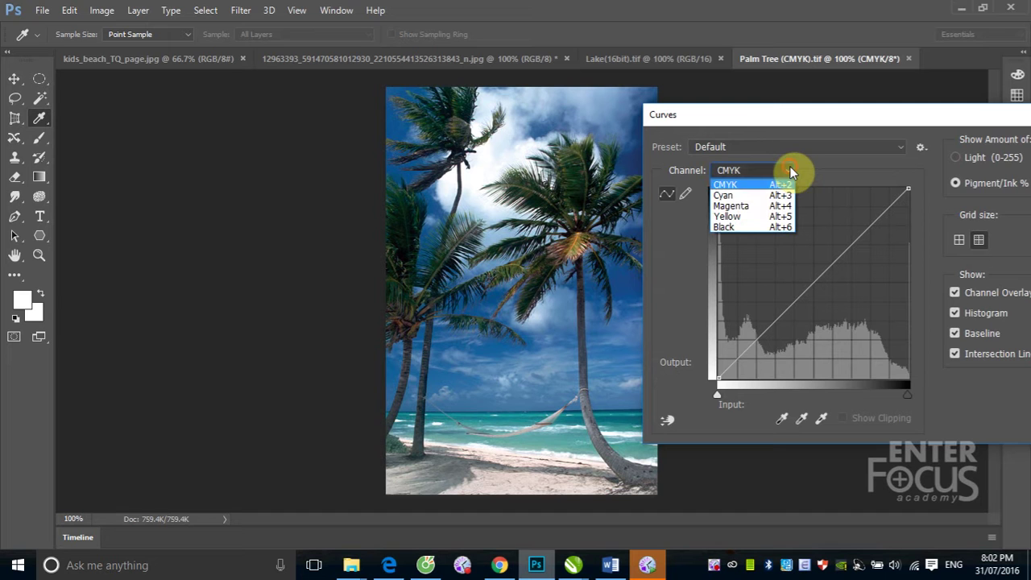
{"action": "left_click", "coordinate": [743, 206]}
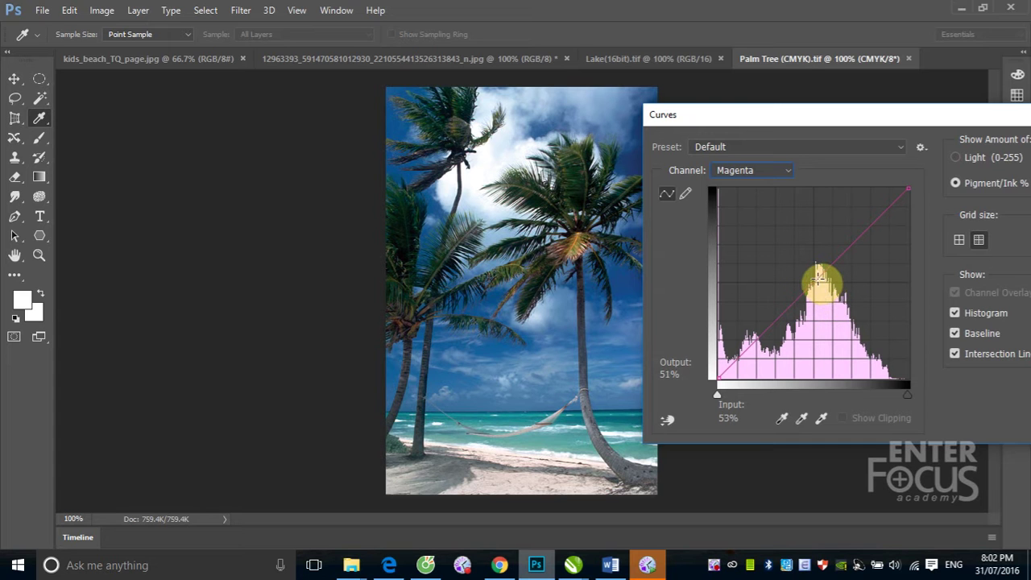
{"action": "left_click", "coordinate": [820, 280]}
{"action": "left_click_drag", "start_coordinate": [820, 280], "coordinate": [829, 291]}
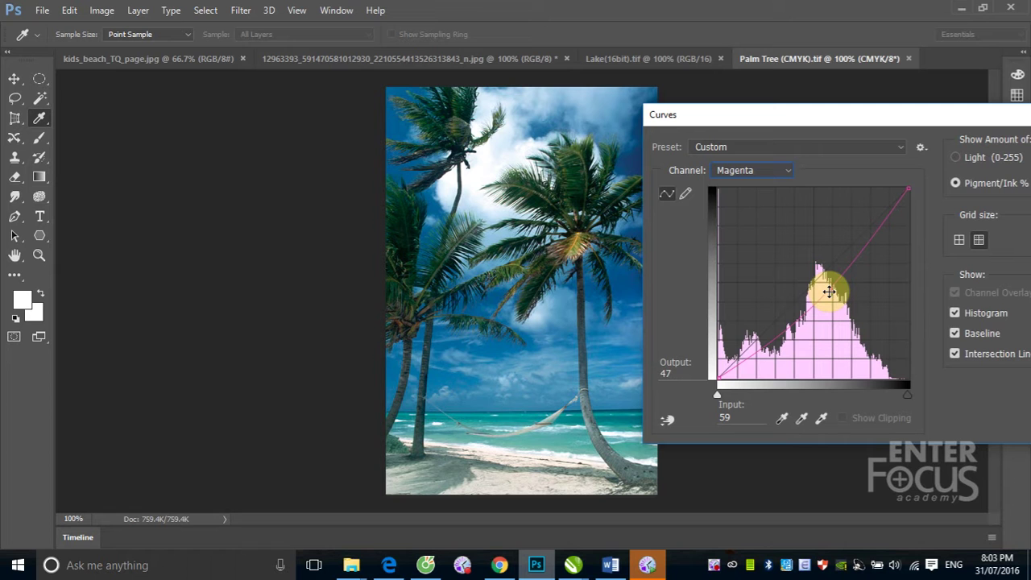
{"action": "left_click_drag", "start_coordinate": [894, 115], "coordinate": [690, 136]}
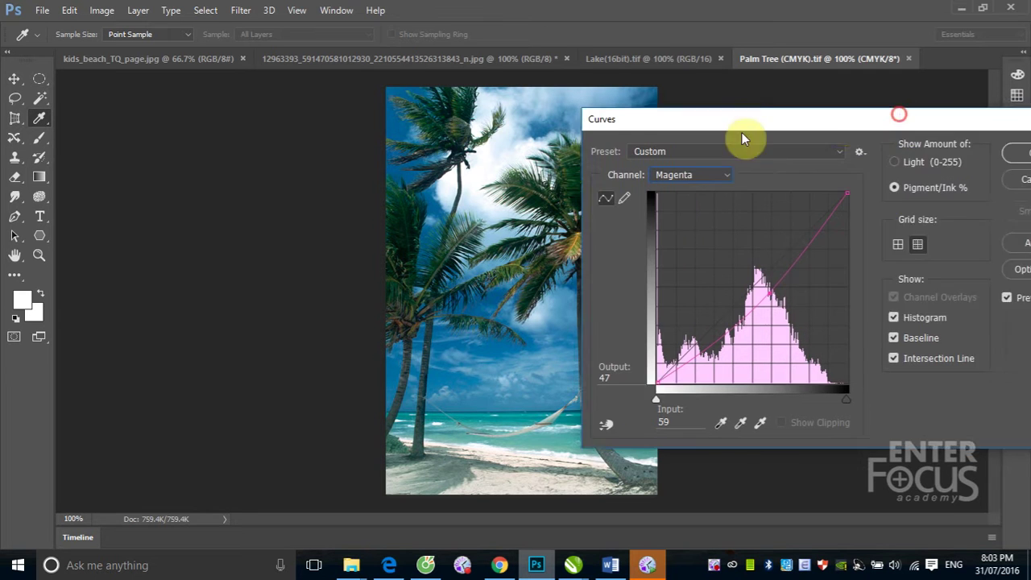
{"action": "key", "text": "Escape"}
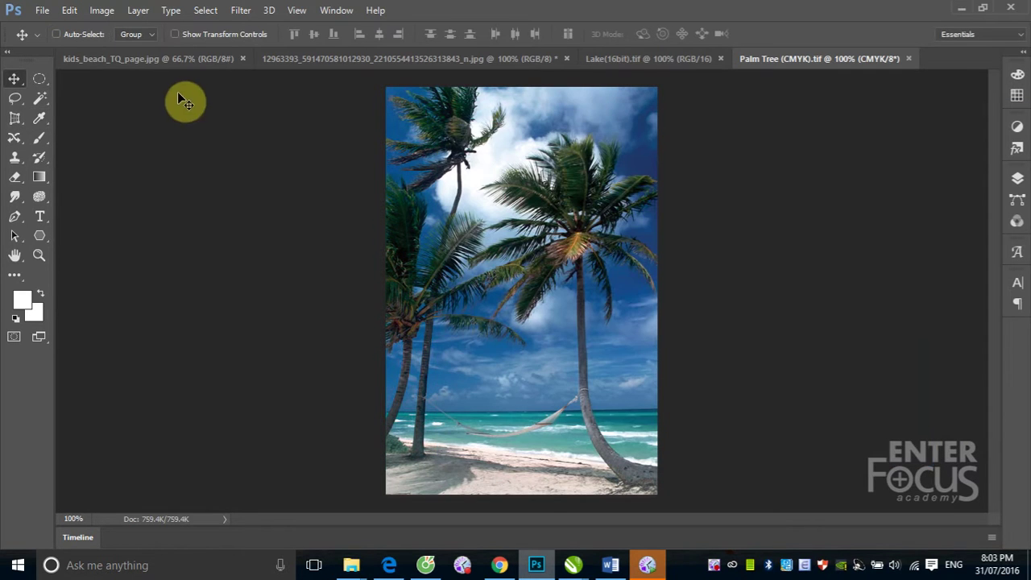
{"action": "left_click", "coordinate": [168, 56]}
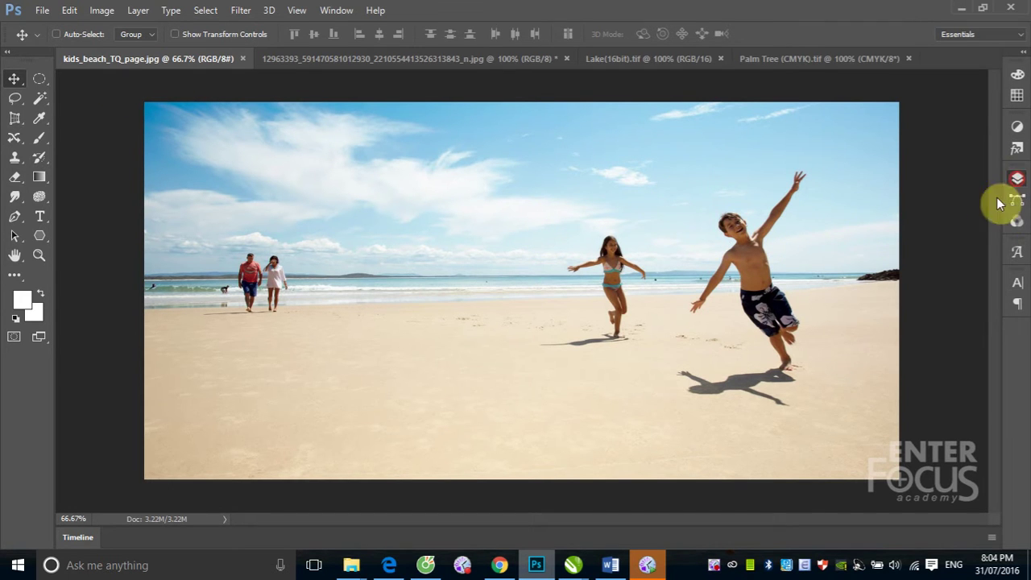
{"action": "left_click", "coordinate": [1017, 181]}
{"action": "left_click", "coordinate": [916, 95]}
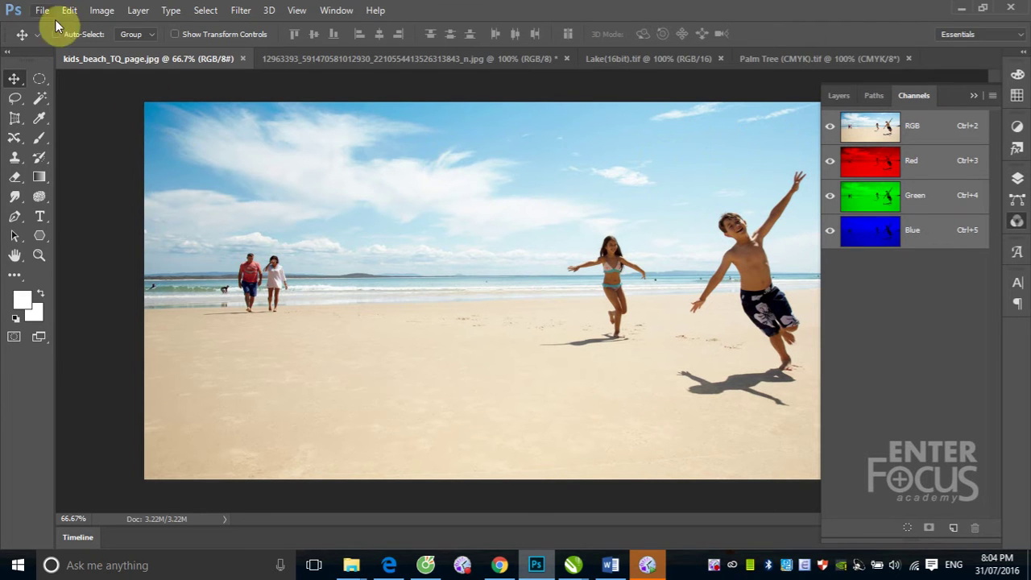
{"action": "left_click", "coordinate": [974, 96]}
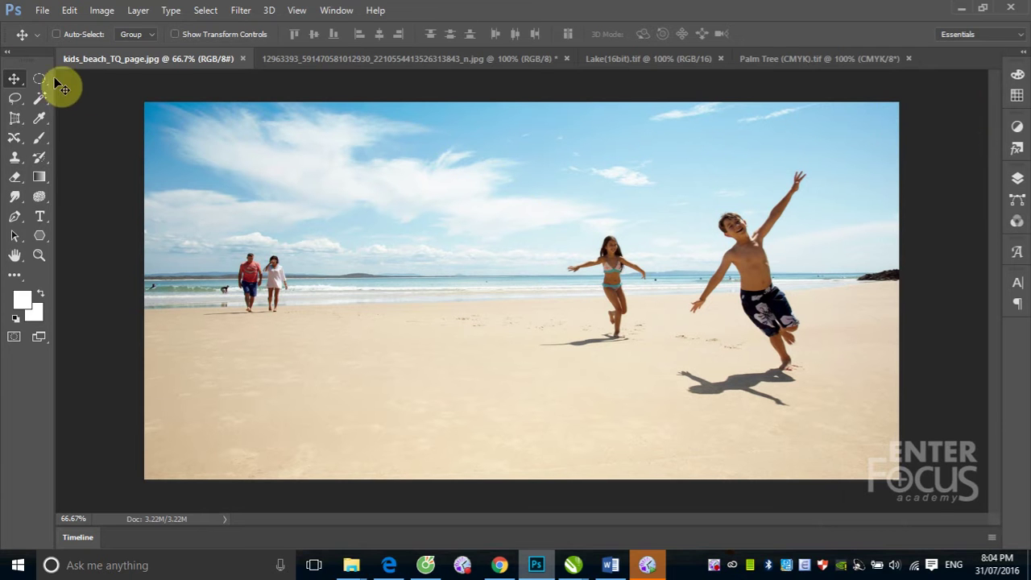
{"action": "left_click", "coordinate": [38, 11]}
{"action": "left_click", "coordinate": [66, 41]}
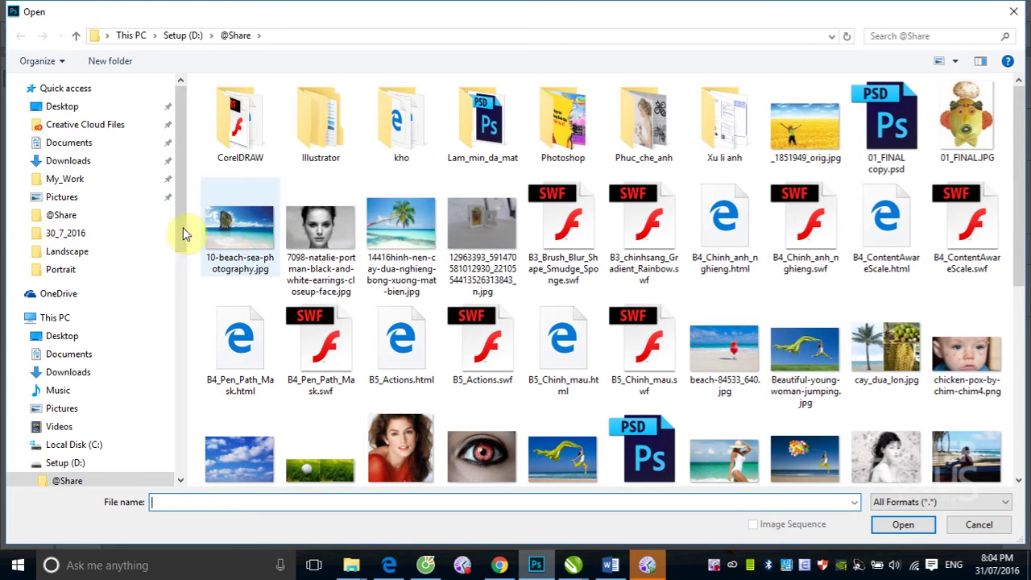
Open day-ve-mong-nghe-thuat-vietbeauty-academy.png from Data (E:) > 2016 > Images > Portrait
{"action": "mouse_move", "coordinate": [182, 227]}
{"action": "left_mouse_down"}
{"action": "mouse_move", "coordinate": [183, 433]}
{"action": "mouse_move", "coordinate": [194, 330]}
{"action": "mouse_move", "coordinate": [192, 365]}
{"action": "mouse_move", "coordinate": [190, 299]}
{"action": "mouse_move", "coordinate": [189, 453]}
{"action": "left_mouse_up"}
{"action": "left_click", "coordinate": [64, 426]}
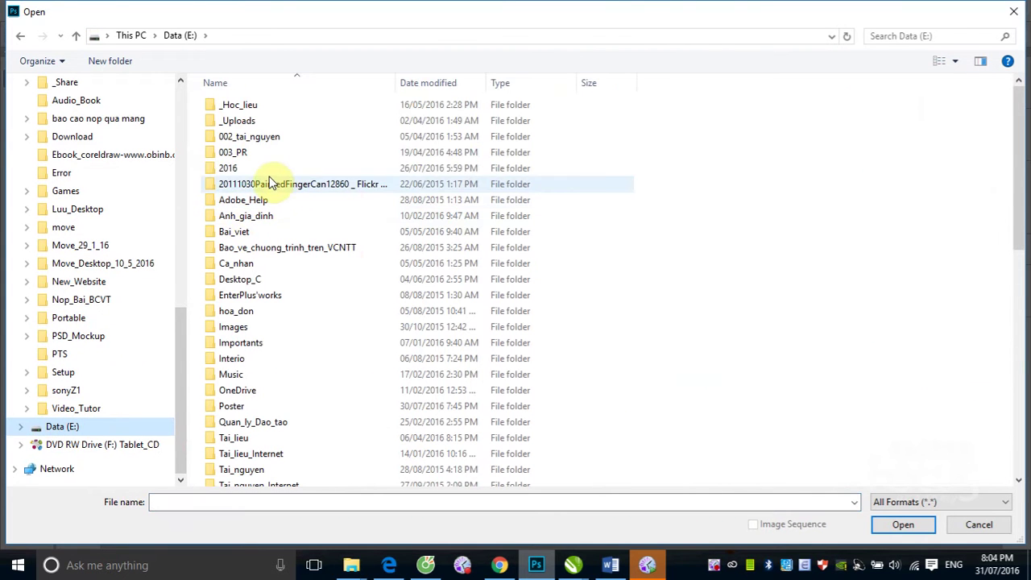
{"action": "left_click", "coordinate": [242, 169]}
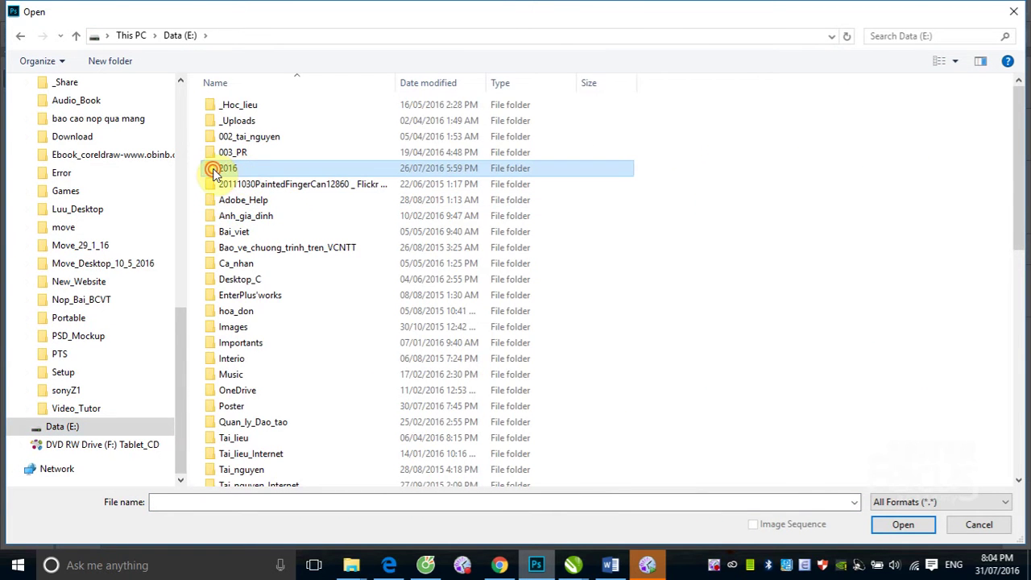
{"action": "double_click", "coordinate": [212, 168]}
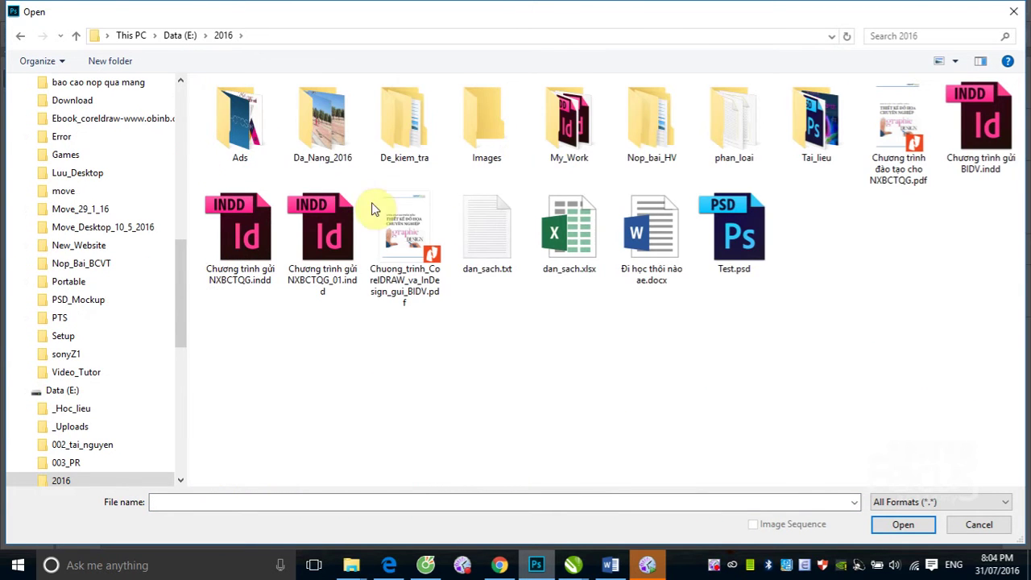
{"action": "left_click", "coordinate": [489, 128]}
{"action": "double_click", "coordinate": [489, 129]}
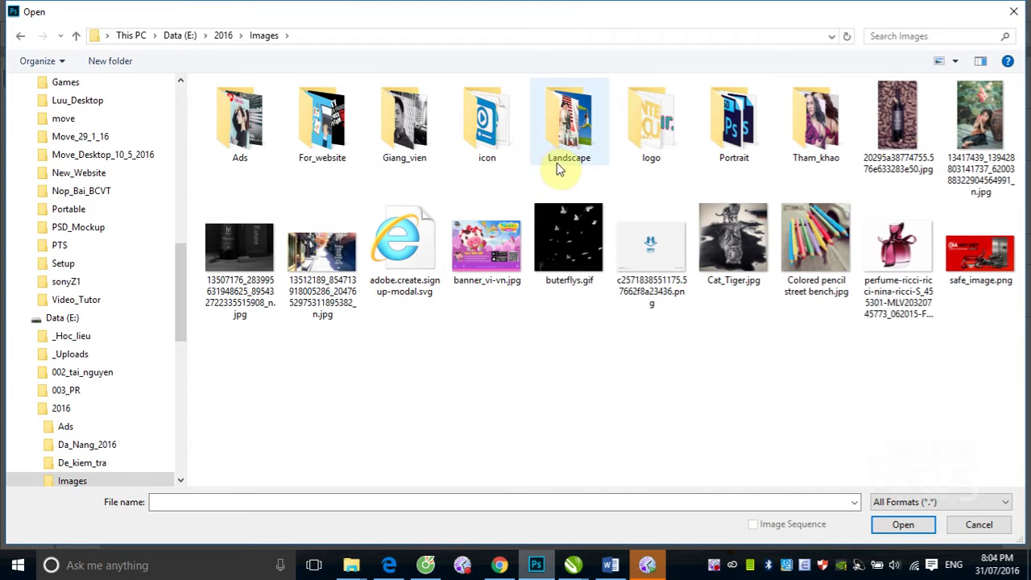
{"action": "double_click", "coordinate": [734, 153]}
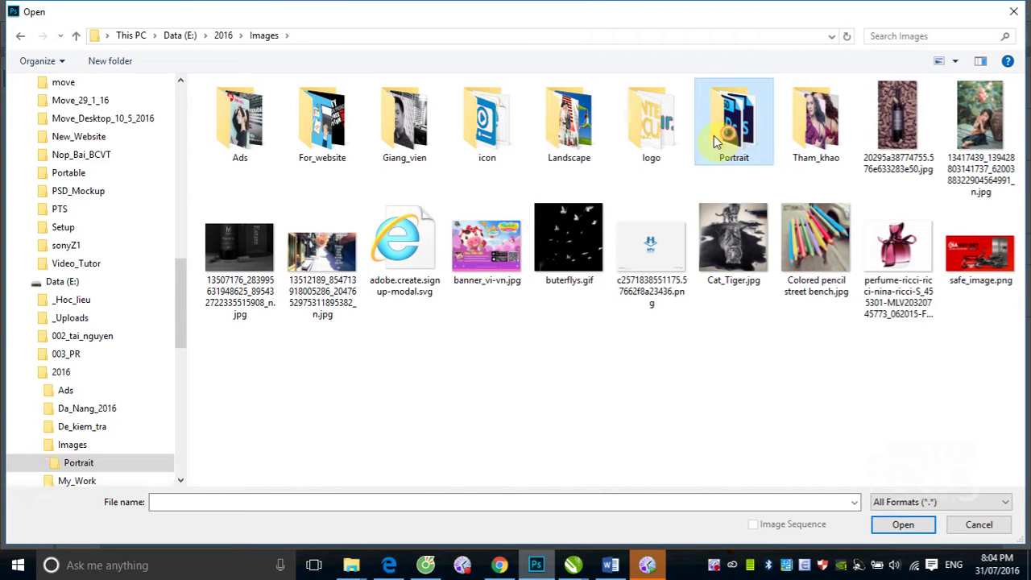
{"action": "left_click", "coordinate": [979, 133]}
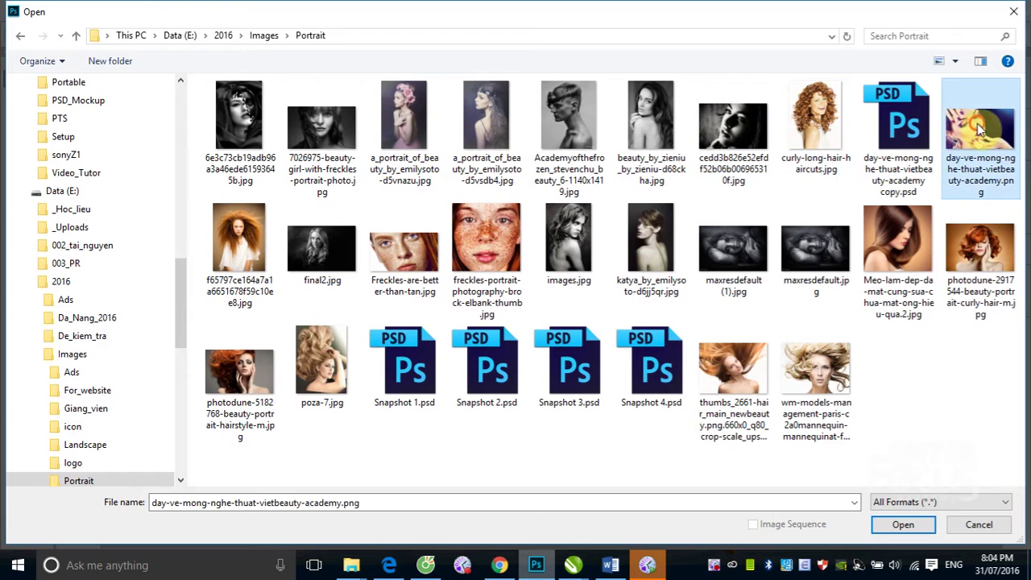
{"action": "left_click", "coordinate": [903, 525]}
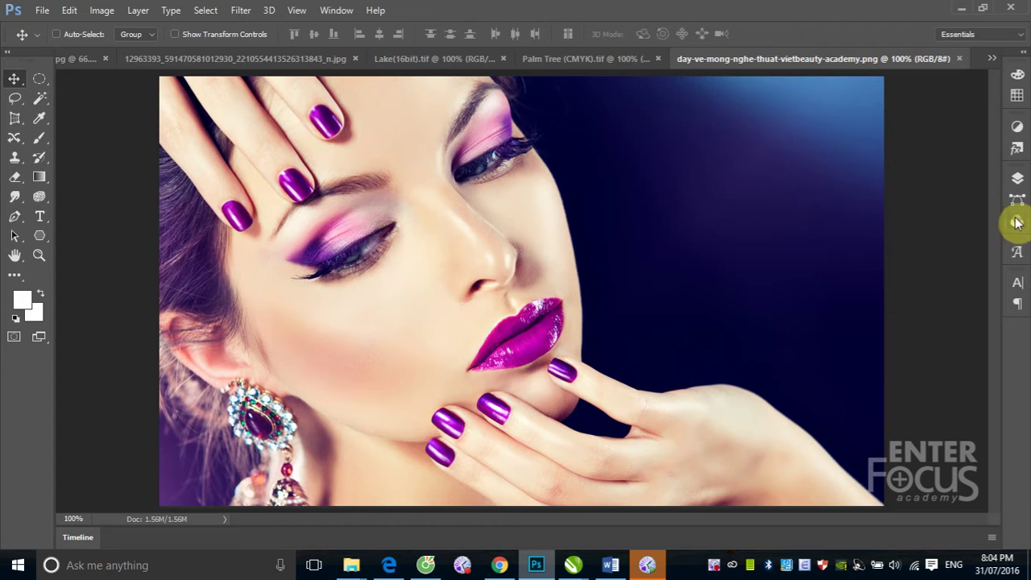
Target the Red channel with the RGB composite still visible, and bring up Levels for it
{"action": "left_click", "coordinate": [1017, 178]}
{"action": "left_click", "coordinate": [102, 10]}
{"action": "mouse_move", "coordinate": [124, 48]}
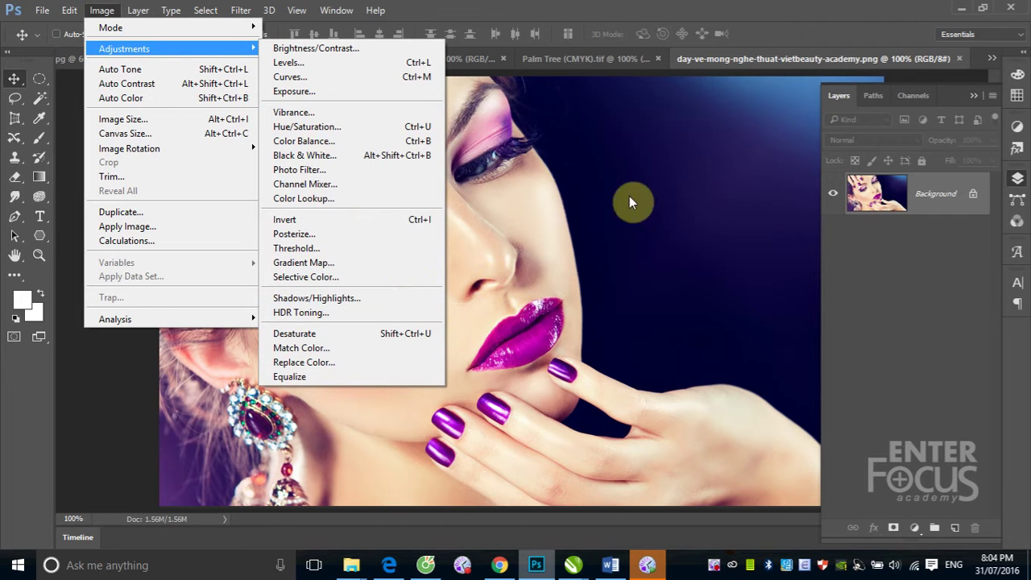
{"action": "left_click", "coordinate": [948, 288]}
{"action": "left_click", "coordinate": [913, 95]}
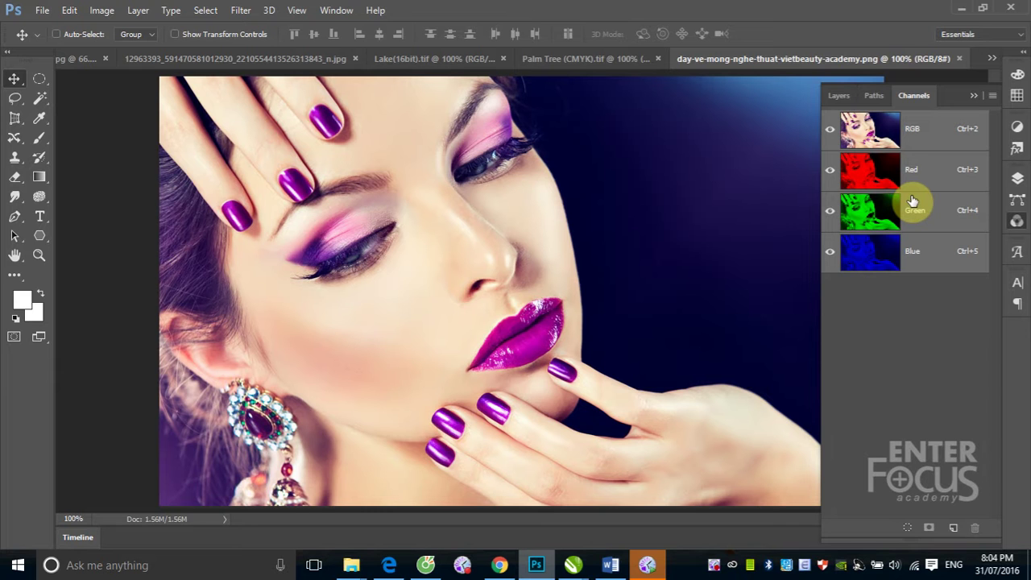
{"action": "left_click", "coordinate": [926, 175]}
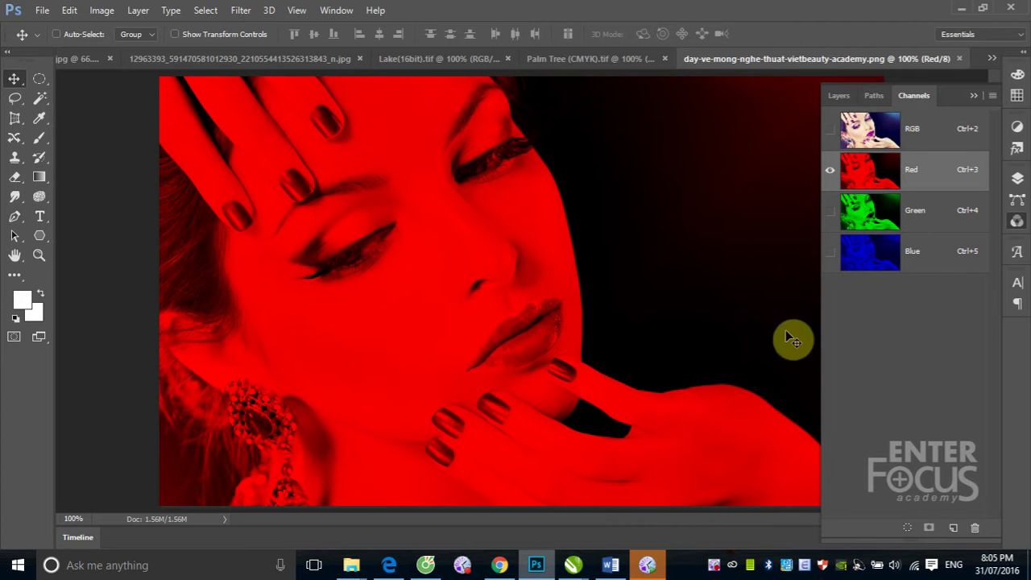
{"action": "left_click", "coordinate": [830, 130]}
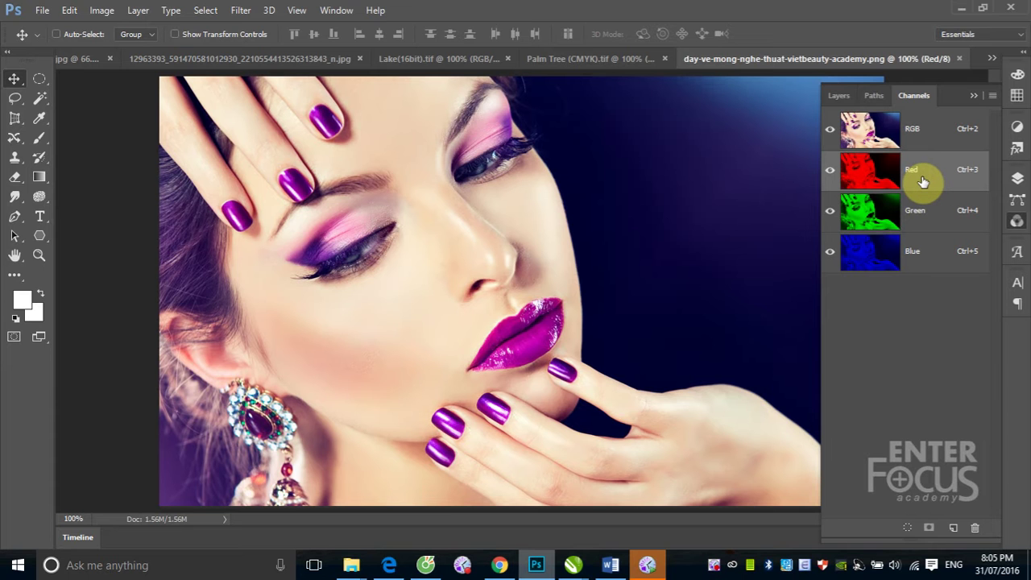
{"action": "key", "text": "ctrl+l"}
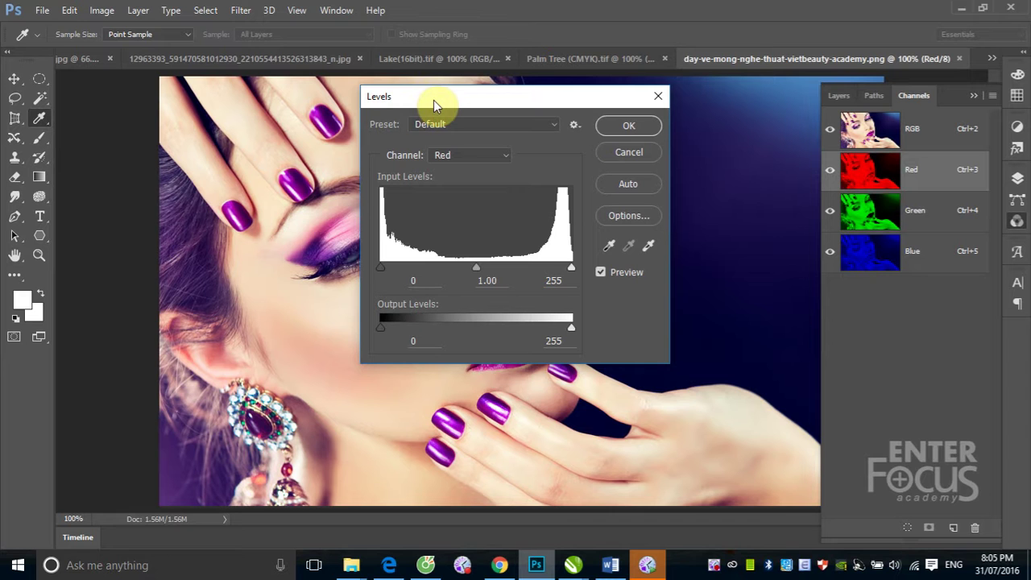
{"action": "mouse_move", "coordinate": [450, 101]}
{"action": "left_mouse_down"}
{"action": "mouse_move", "coordinate": [687, 203]}
{"action": "mouse_move", "coordinate": [789, 281]}
{"action": "mouse_move", "coordinate": [768, 198]}
{"action": "left_mouse_up"}
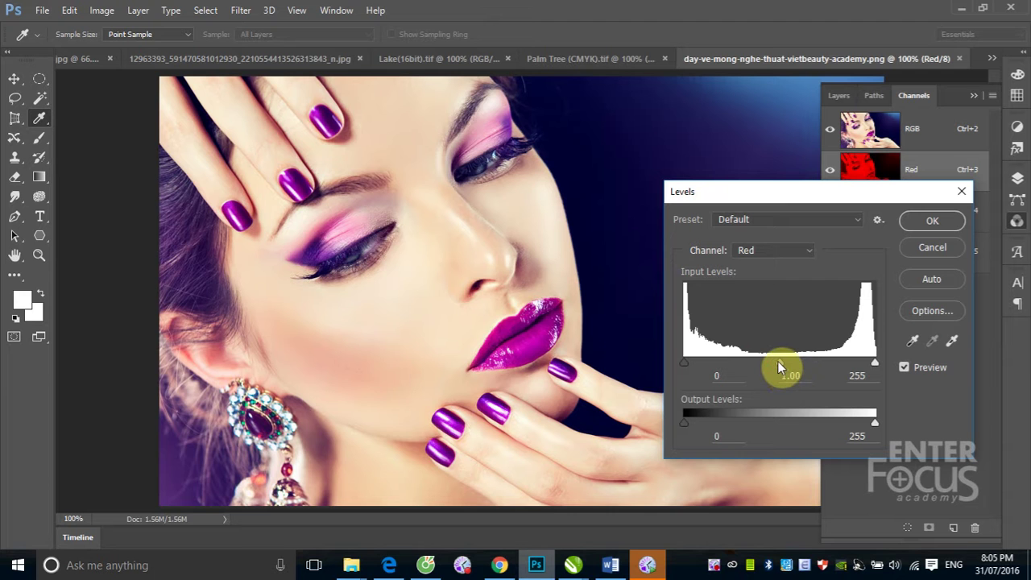
{"action": "mouse_move", "coordinate": [778, 364]}
{"action": "left_mouse_down"}
{"action": "mouse_move", "coordinate": [717, 364]}
{"action": "mouse_move", "coordinate": [768, 368]}
{"action": "mouse_move", "coordinate": [728, 370]}
{"action": "mouse_move", "coordinate": [742, 376]}
{"action": "mouse_move", "coordinate": [724, 368]}
{"action": "mouse_move", "coordinate": [753, 366]}
{"action": "mouse_move", "coordinate": [718, 369]}
{"action": "mouse_move", "coordinate": [785, 369]}
{"action": "mouse_move", "coordinate": [728, 374]}
{"action": "mouse_move", "coordinate": [751, 357]}
{"action": "mouse_move", "coordinate": [843, 363]}
{"action": "mouse_move", "coordinate": [727, 371]}
{"action": "left_mouse_up"}
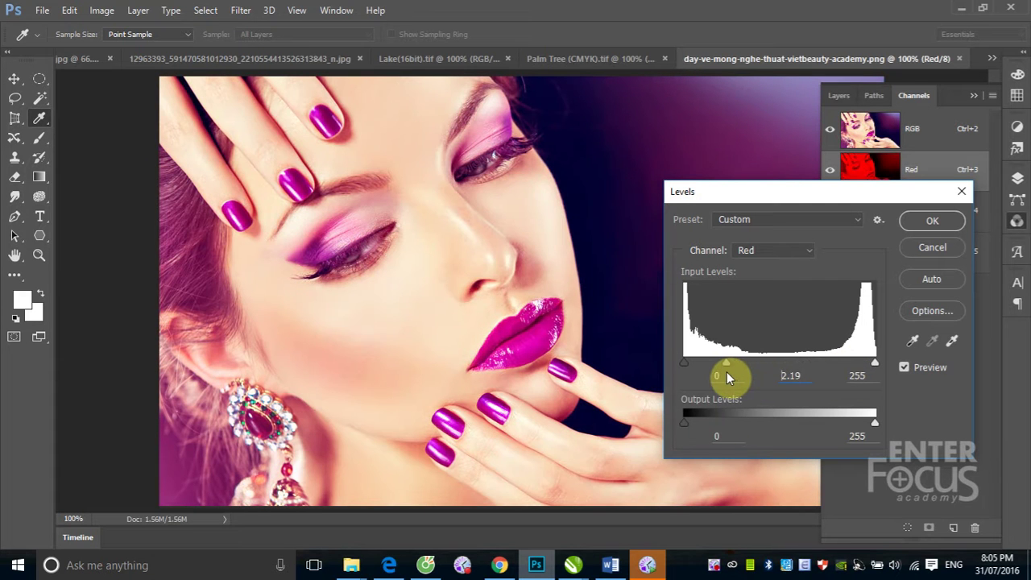
{"action": "left_click", "coordinate": [931, 221]}
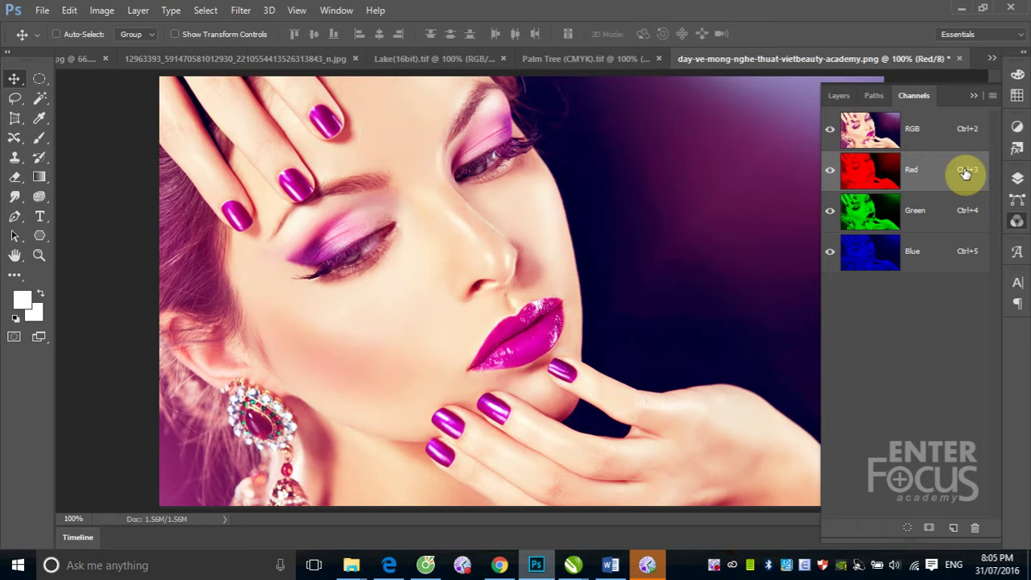
{"action": "key", "text": "ctrl+z"}
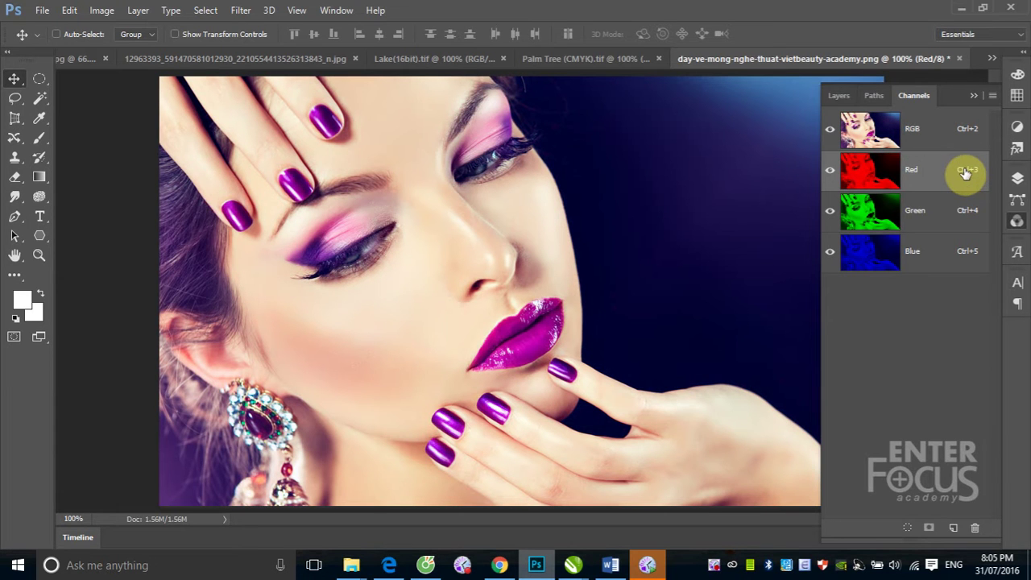
{"action": "left_click", "coordinate": [938, 220]}
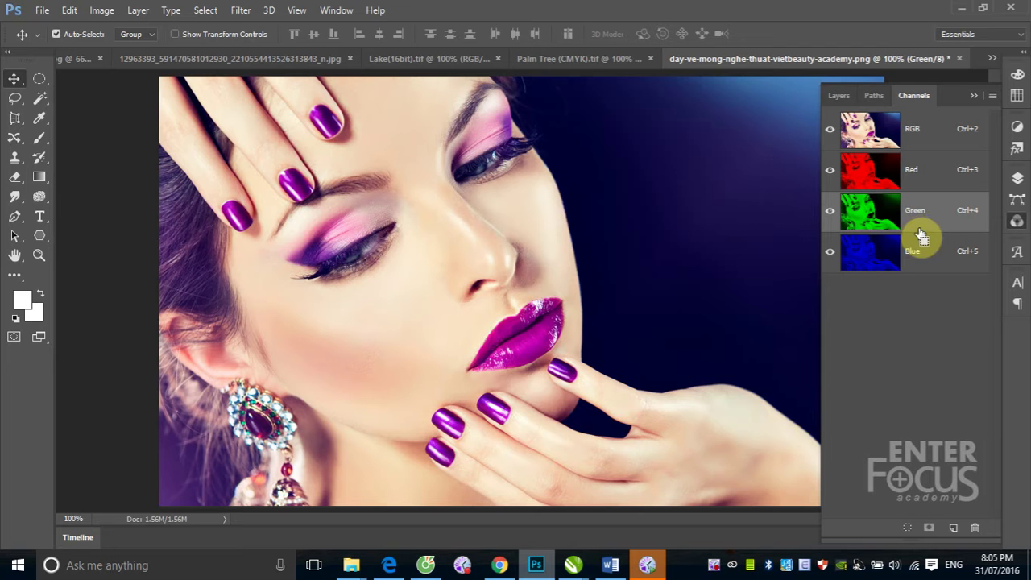
{"action": "key", "text": "ctrl+l"}
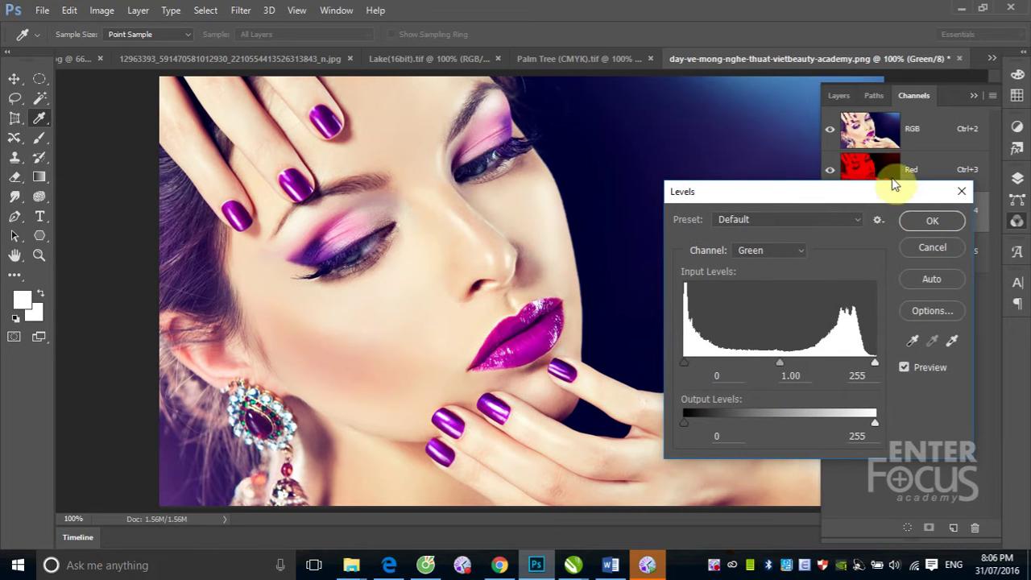
{"action": "mouse_move", "coordinate": [863, 195]}
{"action": "left_mouse_down"}
{"action": "mouse_move", "coordinate": [734, 296]}
{"action": "mouse_move", "coordinate": [738, 172]}
{"action": "left_mouse_up"}
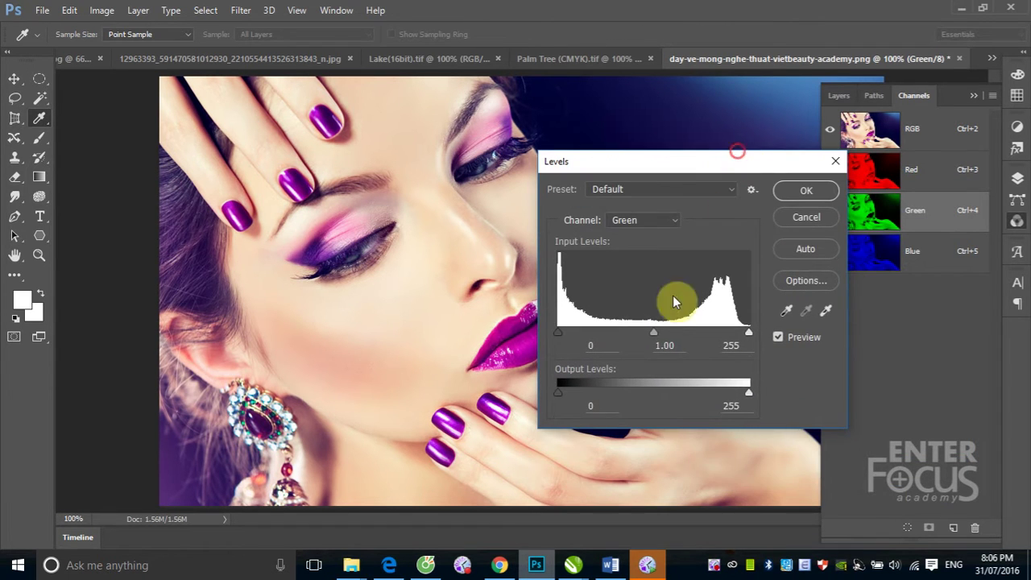
{"action": "left_click_drag", "start_coordinate": [652, 320], "coordinate": [600, 321]}
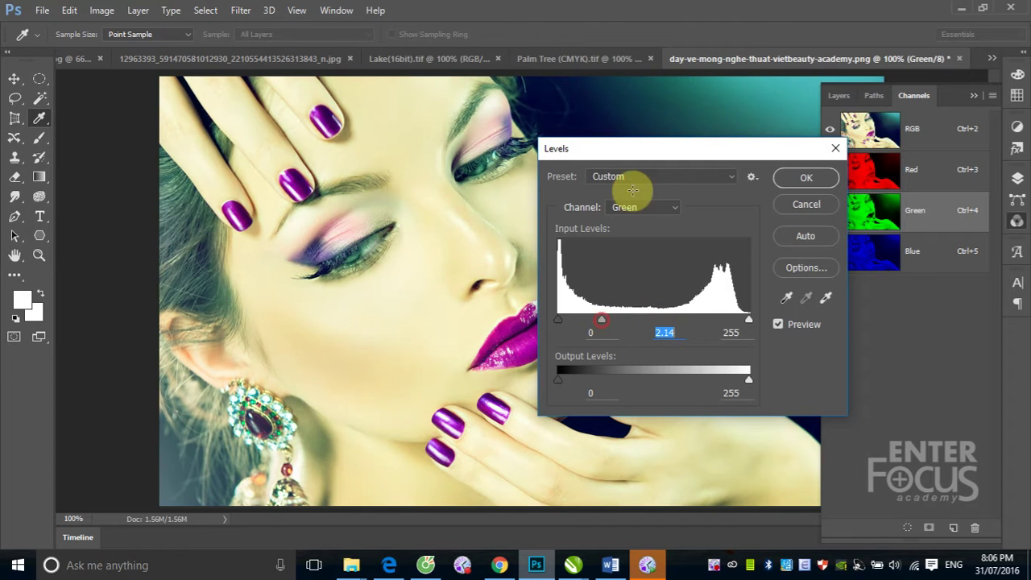
{"action": "left_click_drag", "start_coordinate": [630, 156], "coordinate": [737, 151]}
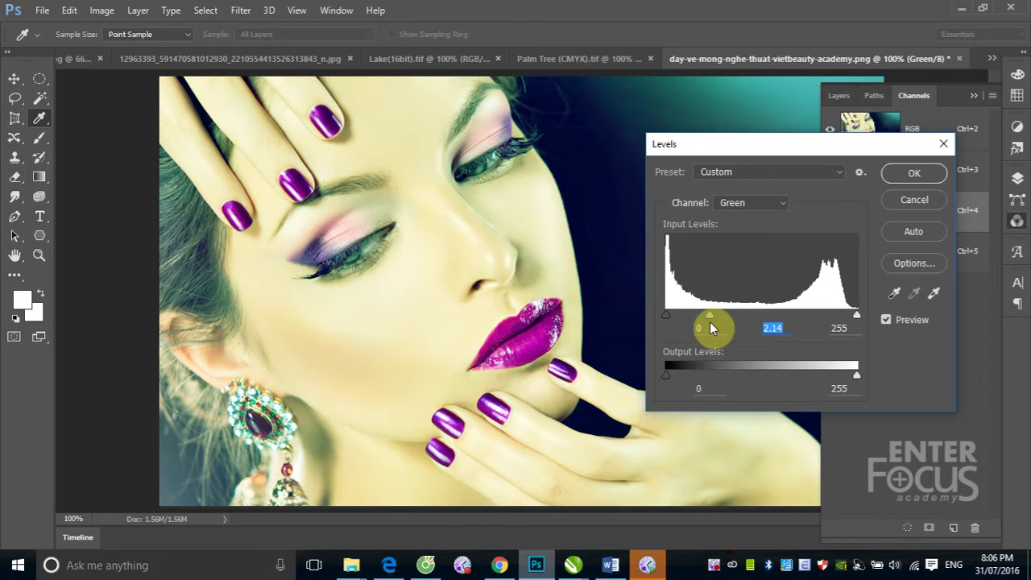
{"action": "left_click_drag", "start_coordinate": [708, 314], "coordinate": [697, 314]}
{"action": "mouse_move", "coordinate": [761, 322]}
{"action": "left_mouse_down"}
{"action": "mouse_move", "coordinate": [816, 322]}
{"action": "mouse_move", "coordinate": [717, 321]}
{"action": "mouse_move", "coordinate": [737, 322]}
{"action": "left_mouse_up"}
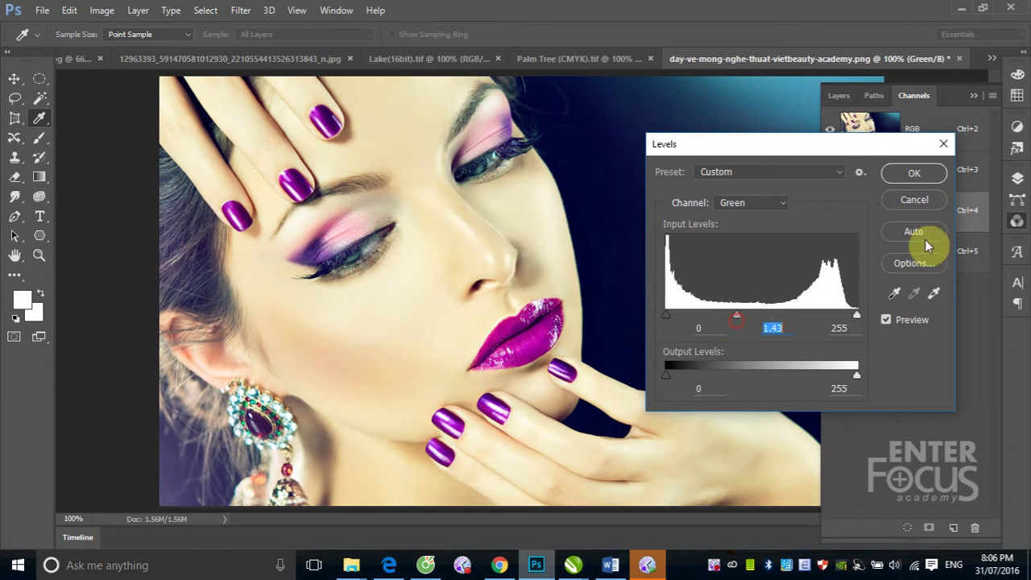
{"action": "left_click", "coordinate": [911, 174]}
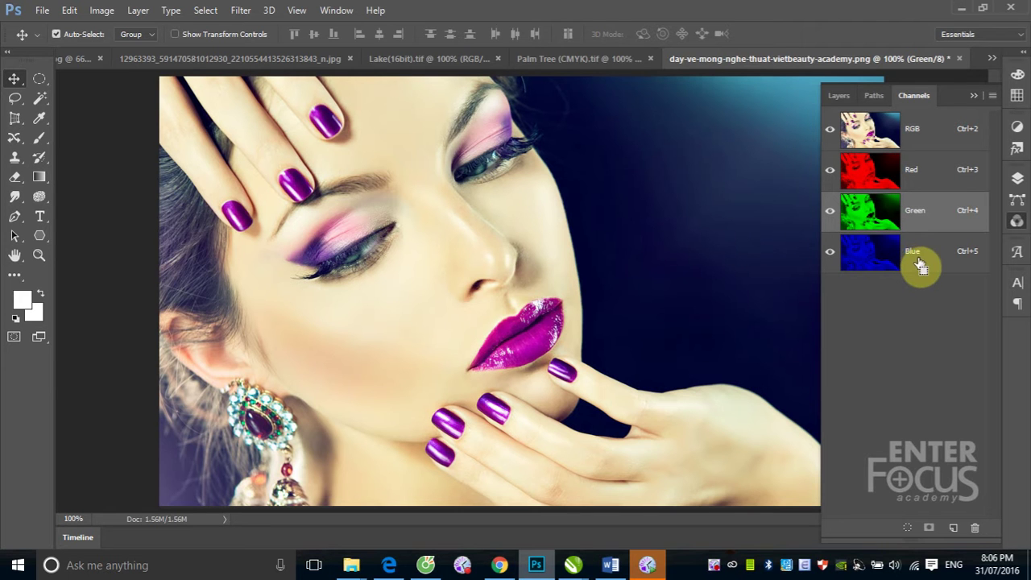
{"action": "key", "text": "ctrl+z"}
{"action": "left_click", "coordinate": [884, 265]}
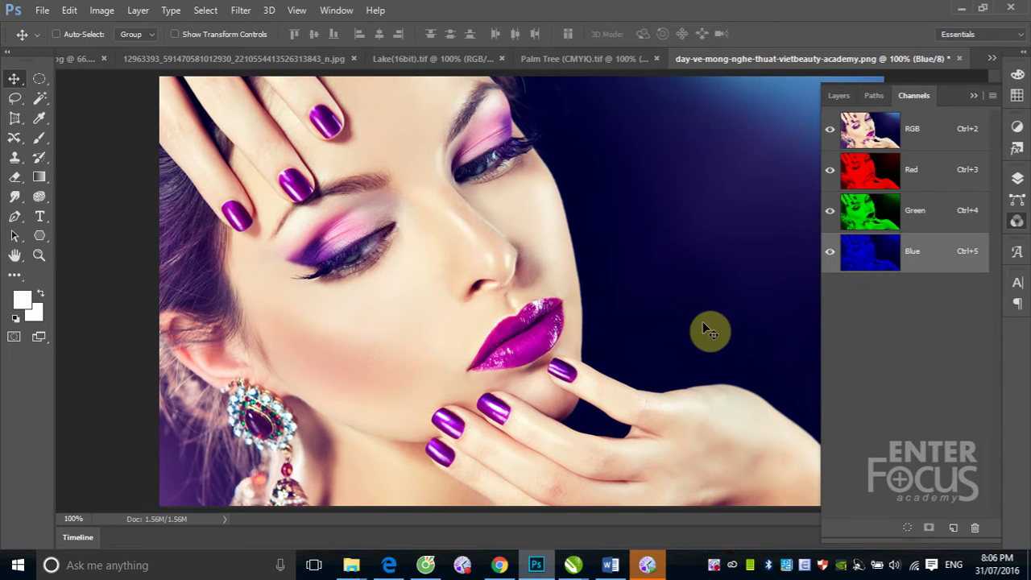
{"action": "key", "text": "ctrl"}
{"action": "key", "text": "ctrl+l"}
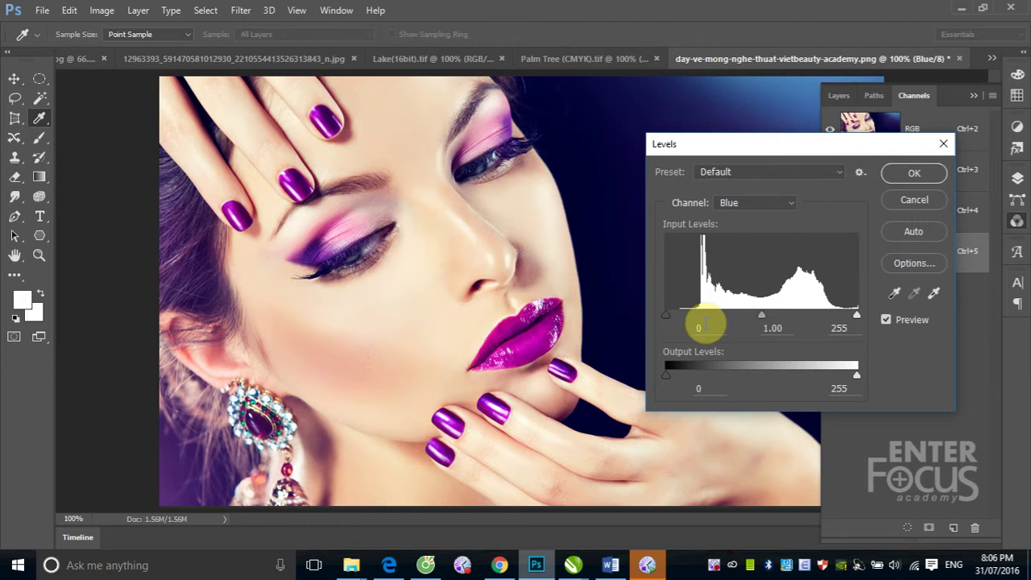
{"action": "left_click_drag", "start_coordinate": [662, 319], "coordinate": [678, 321]}
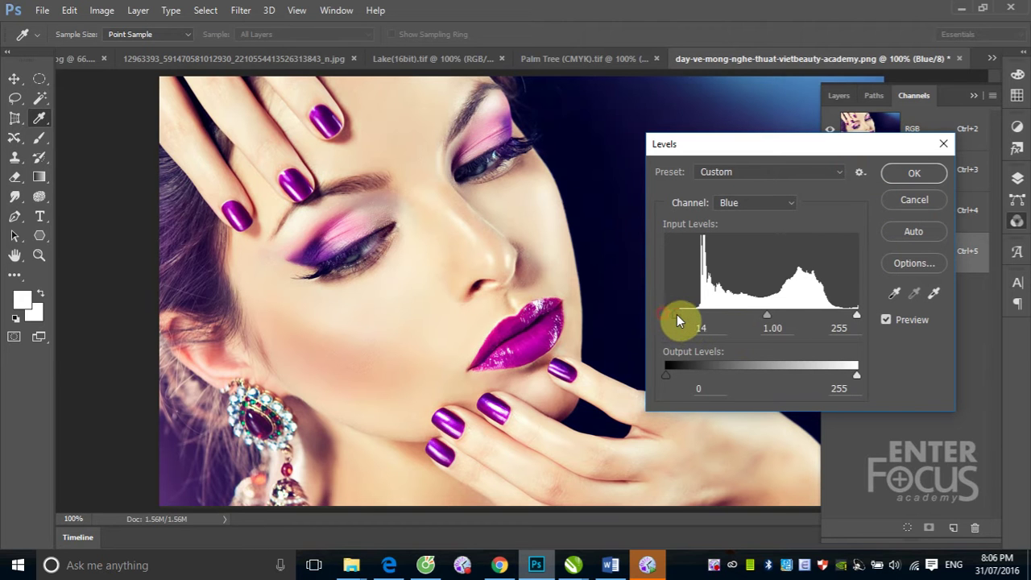
{"action": "left_click", "coordinate": [770, 316]}
{"action": "left_click_drag", "start_coordinate": [758, 317], "coordinate": [698, 335]}
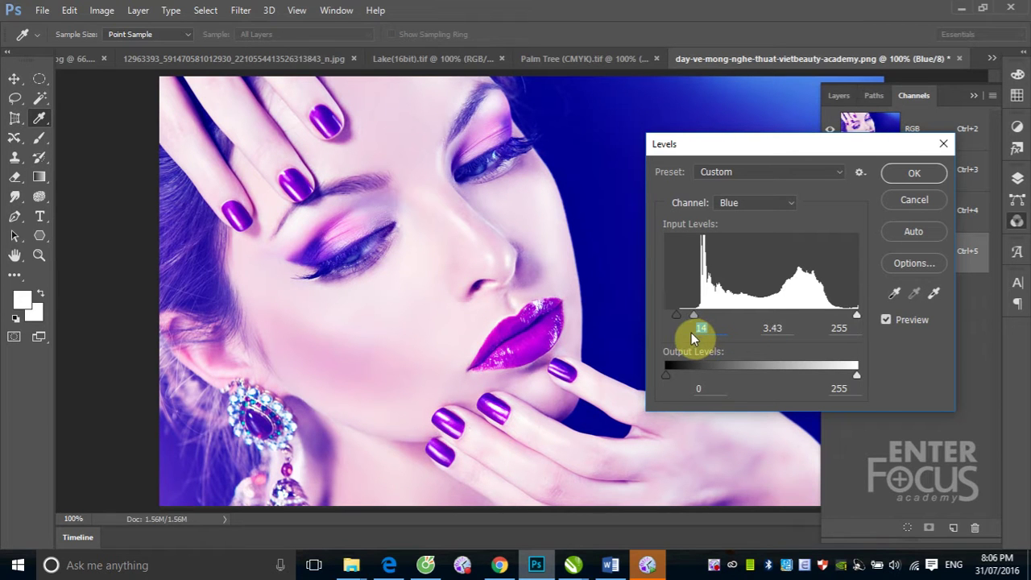
{"action": "mouse_move", "coordinate": [698, 336]}
{"action": "left_mouse_down"}
{"action": "mouse_move", "coordinate": [719, 334]}
{"action": "mouse_move", "coordinate": [711, 328]}
{"action": "left_mouse_up"}
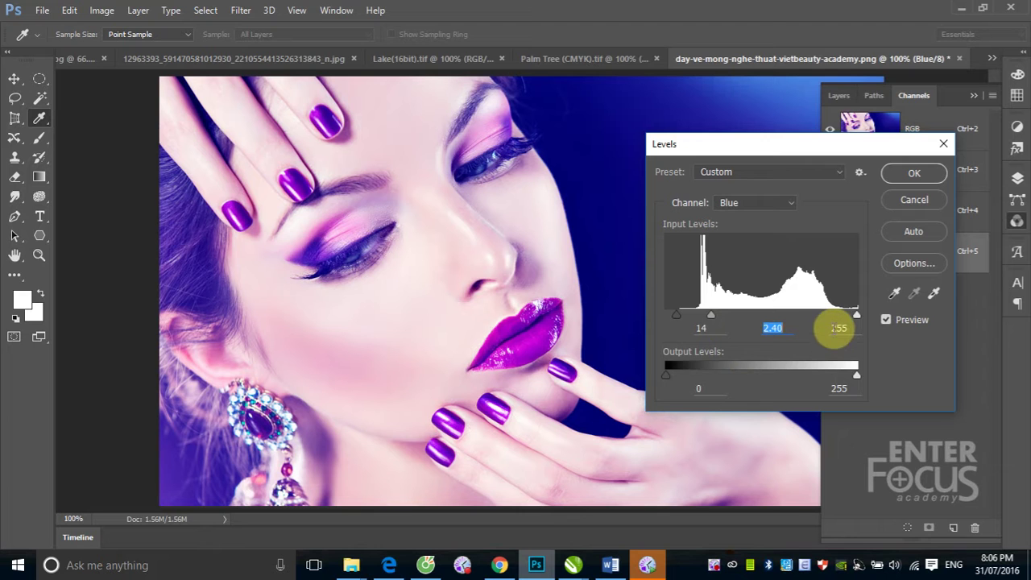
{"action": "left_click", "coordinate": [907, 201]}
{"action": "left_click", "coordinate": [916, 146]}
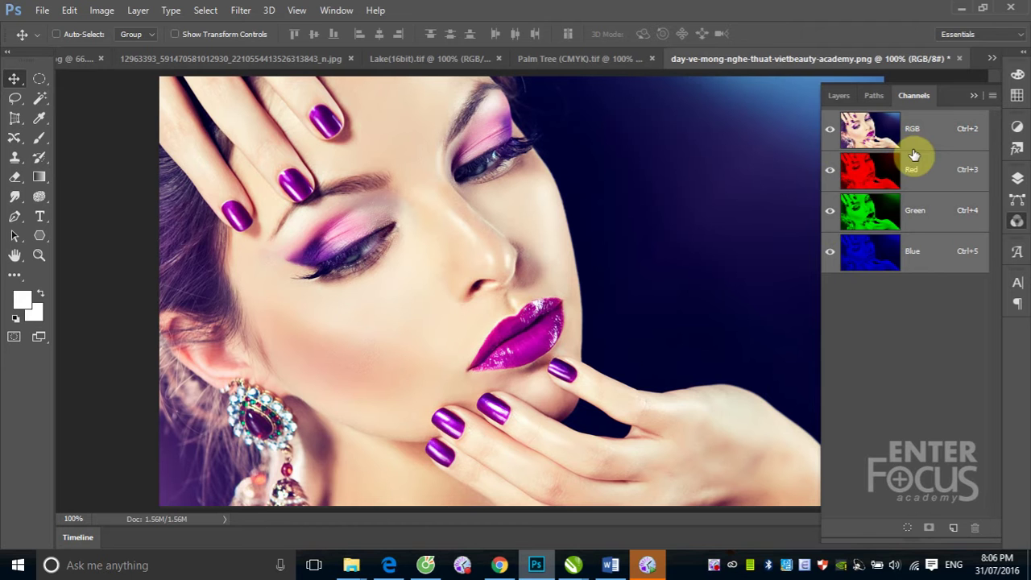
{"action": "key", "text": "ctrl+l"}
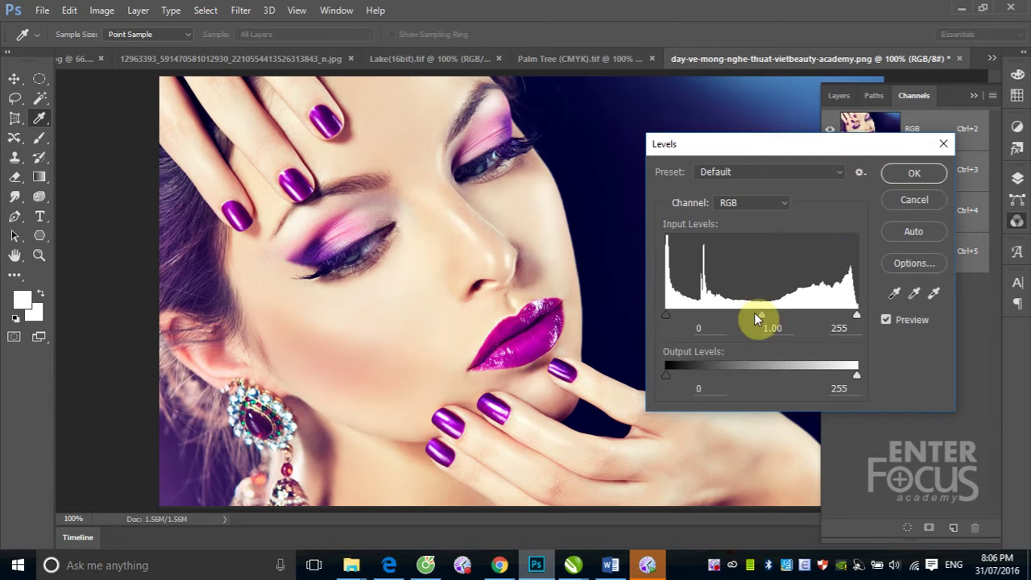
{"action": "mouse_move", "coordinate": [759, 316]}
{"action": "left_mouse_down"}
{"action": "mouse_move", "coordinate": [724, 315]}
{"action": "mouse_move", "coordinate": [772, 315]}
{"action": "left_mouse_up"}
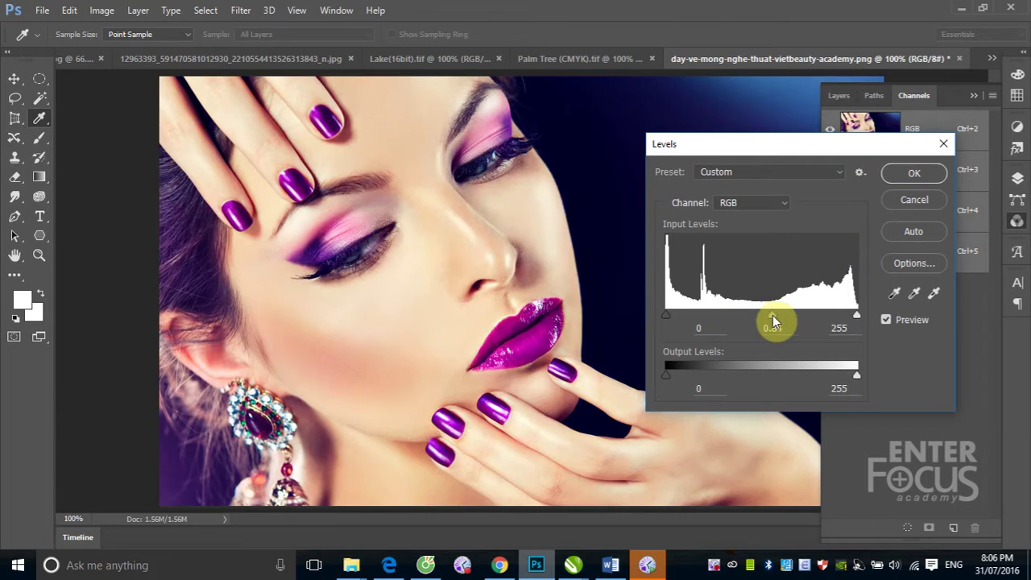
{"action": "left_click_drag", "start_coordinate": [868, 321], "coordinate": [808, 325]}
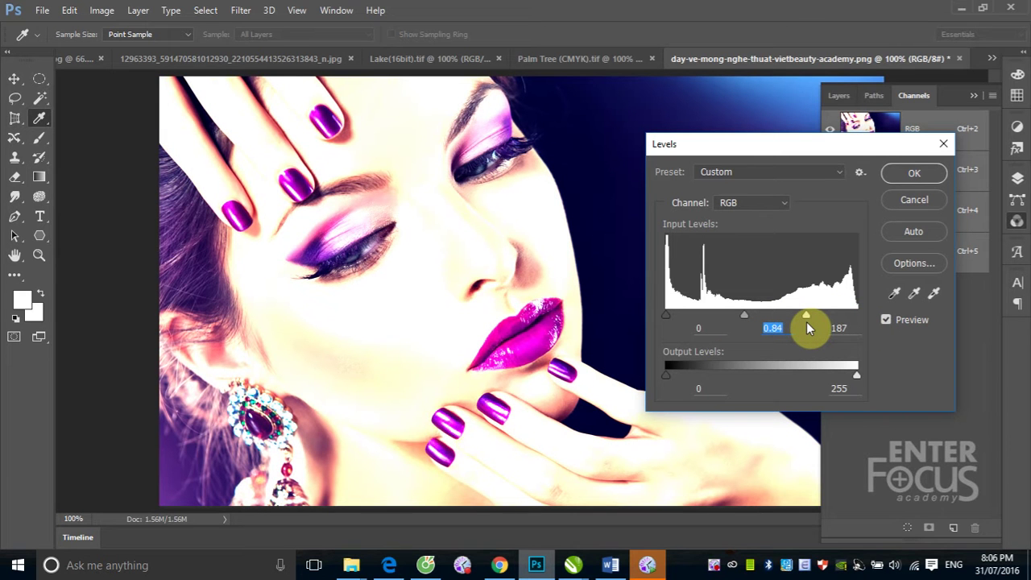
{"action": "mouse_move", "coordinate": [806, 321]}
{"action": "left_mouse_down"}
{"action": "mouse_move", "coordinate": [855, 321]}
{"action": "mouse_move", "coordinate": [808, 330]}
{"action": "mouse_move", "coordinate": [856, 331]}
{"action": "left_mouse_up"}
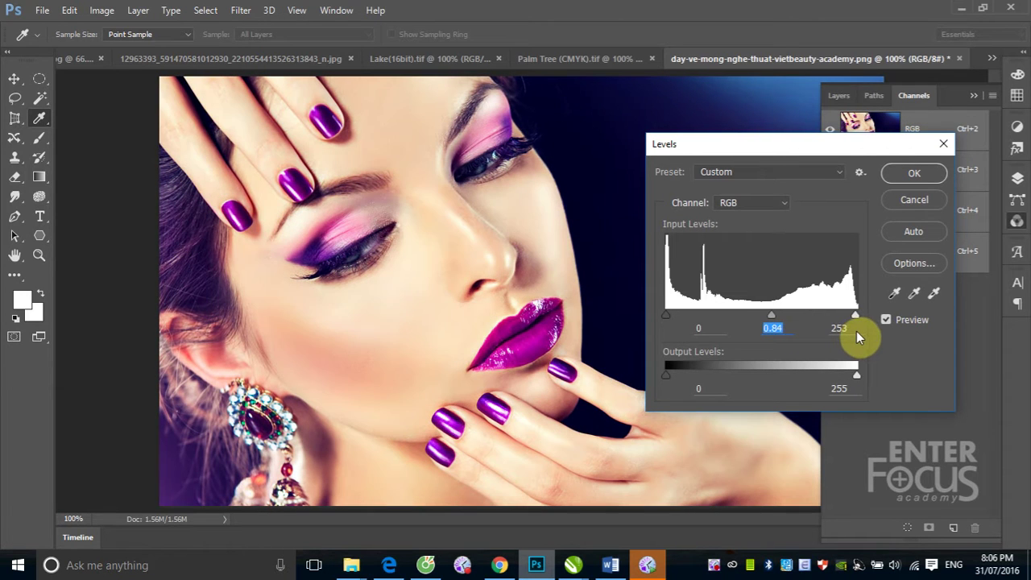
Discard the 0.84/253 Levels trial and re-target the Red channel with the full-colour view shown
{"action": "left_click", "coordinate": [913, 199]}
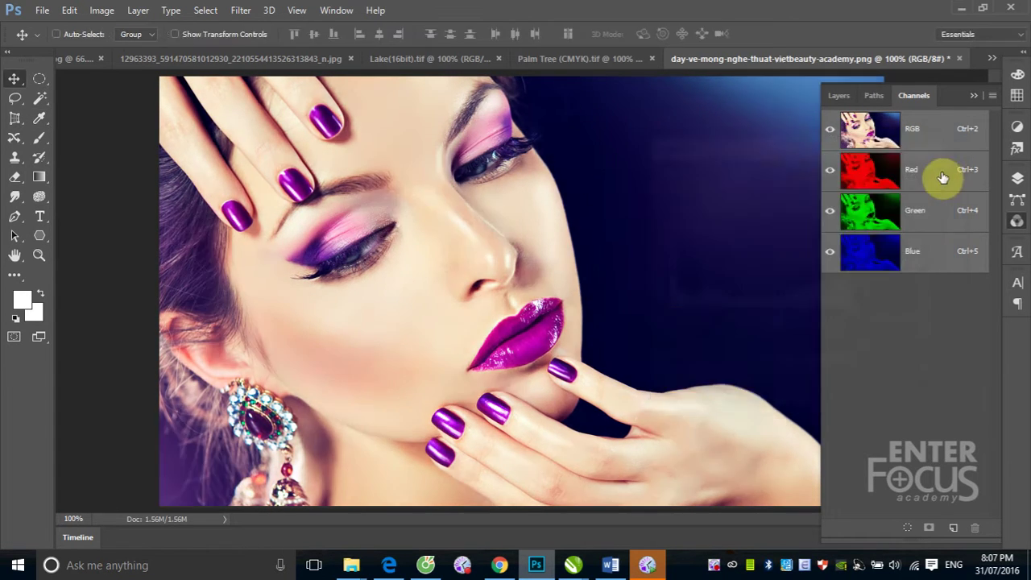
{"action": "left_click", "coordinate": [926, 179]}
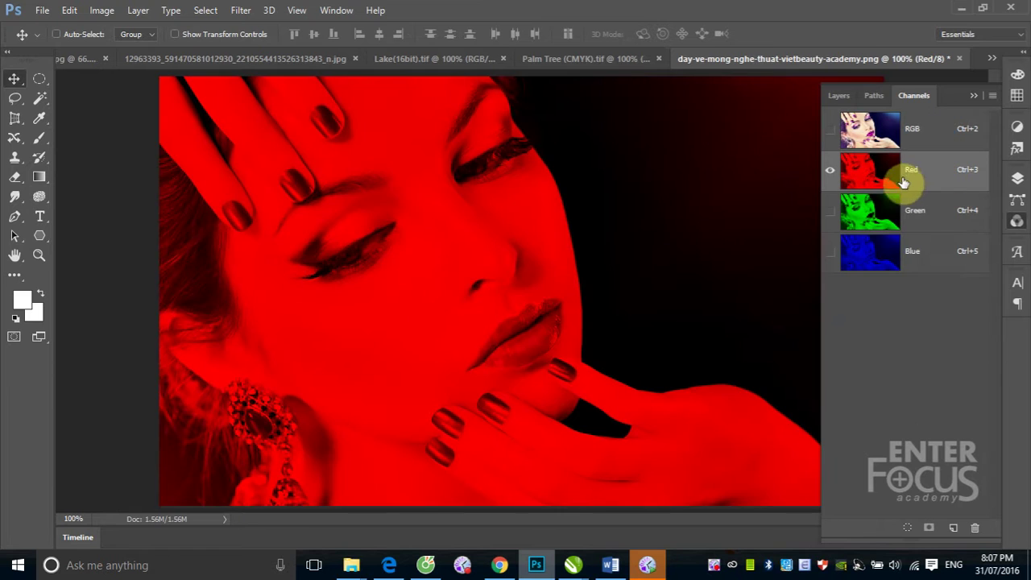
{"action": "left_click", "coordinate": [831, 132]}
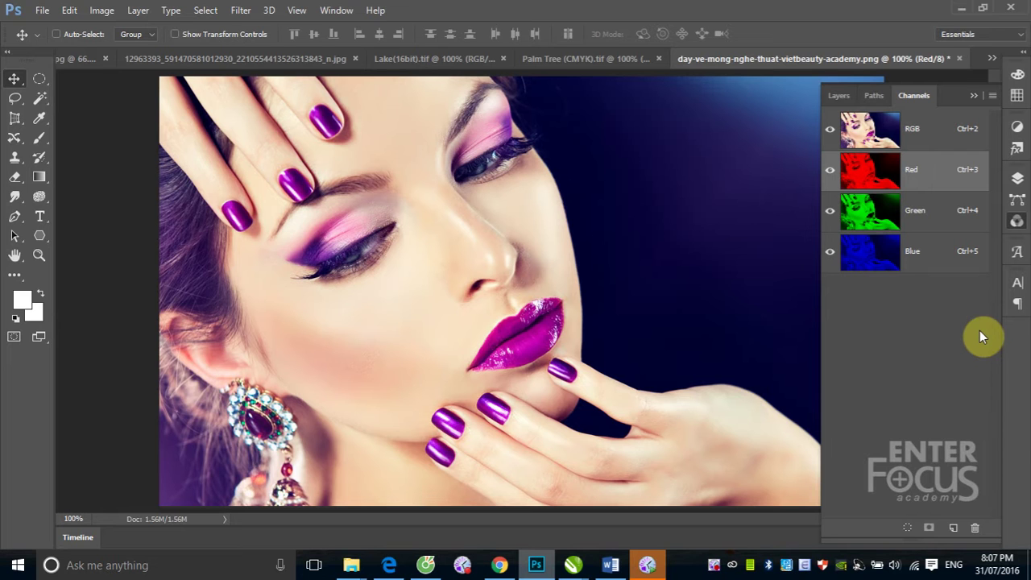
With Quick Selection, select the upper, left and lower-left purple fingernails
{"action": "left_click", "coordinate": [38, 108]}
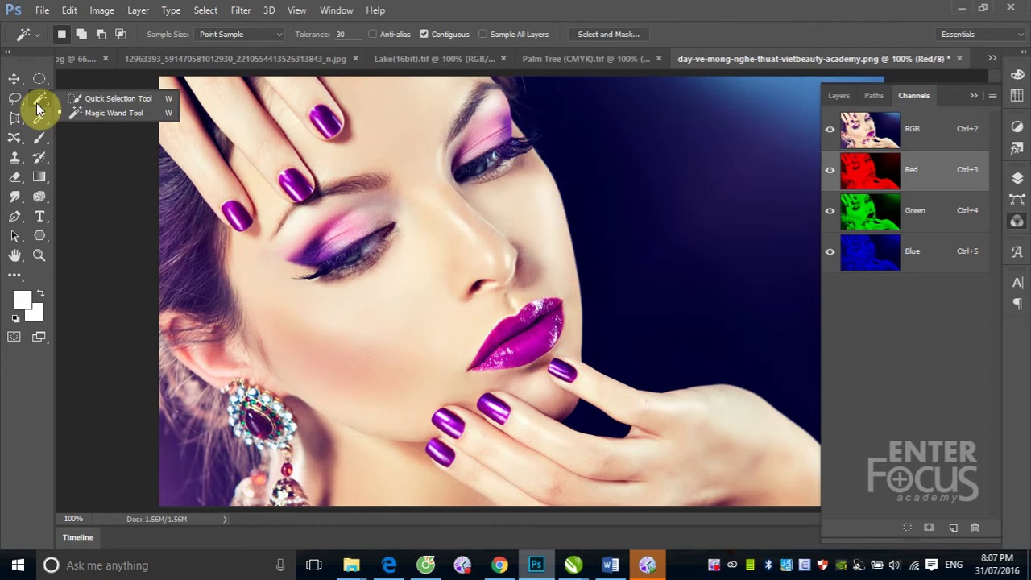
{"action": "left_click", "coordinate": [102, 98]}
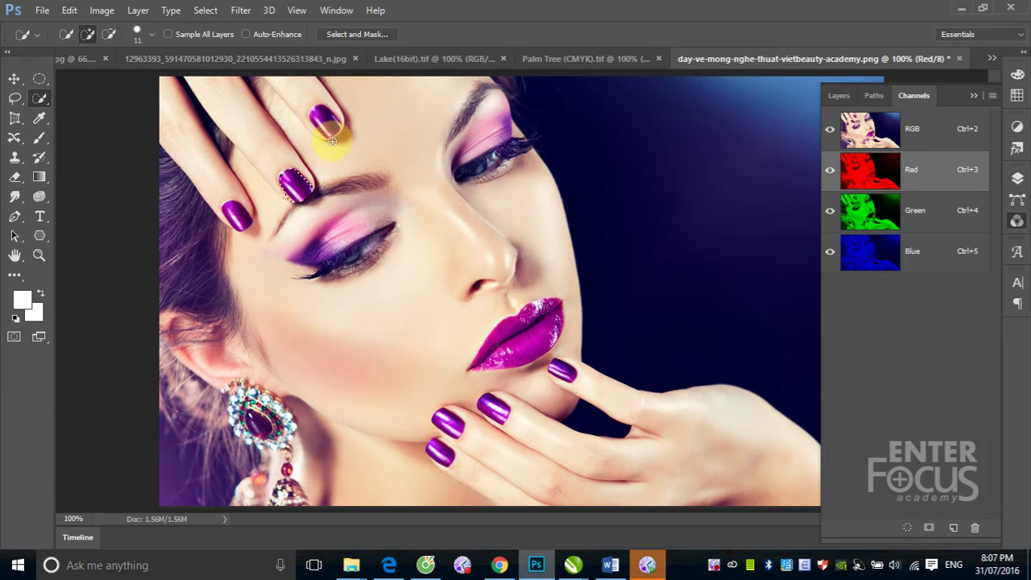
{"action": "left_click_drag", "start_coordinate": [318, 114], "coordinate": [331, 129]}
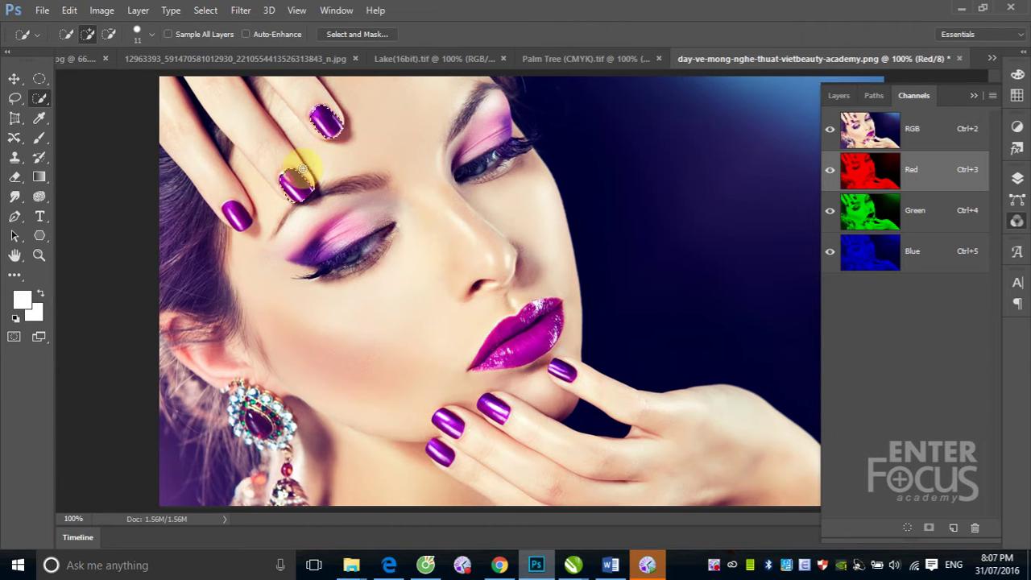
{"action": "left_click_drag", "start_coordinate": [230, 209], "coordinate": [238, 222]}
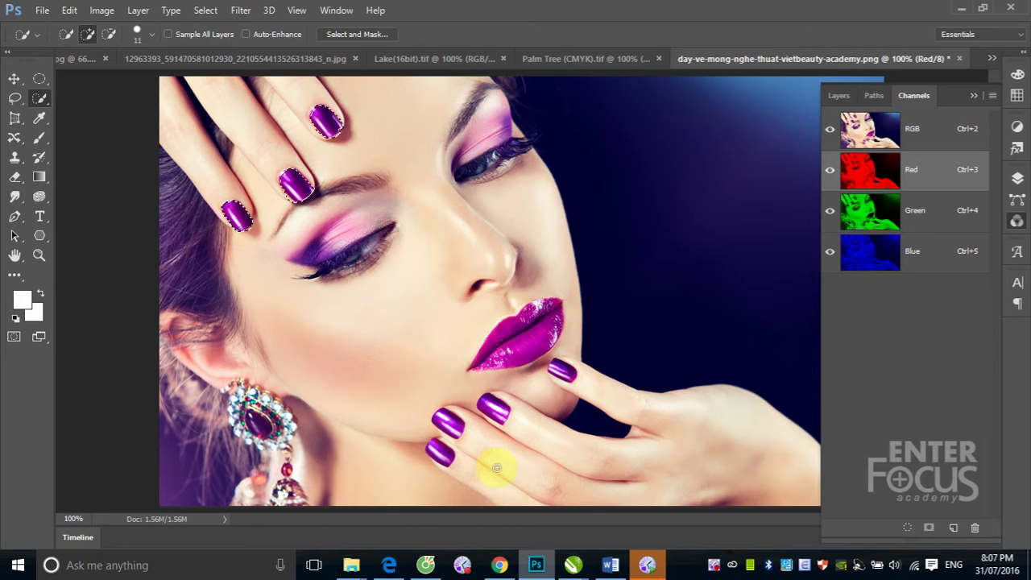
{"action": "left_click_drag", "start_coordinate": [437, 450], "coordinate": [556, 368]}
Save the nail selection as new channel Alpha 1 and begin selecting the lips
{"action": "left_click", "coordinate": [205, 10]}
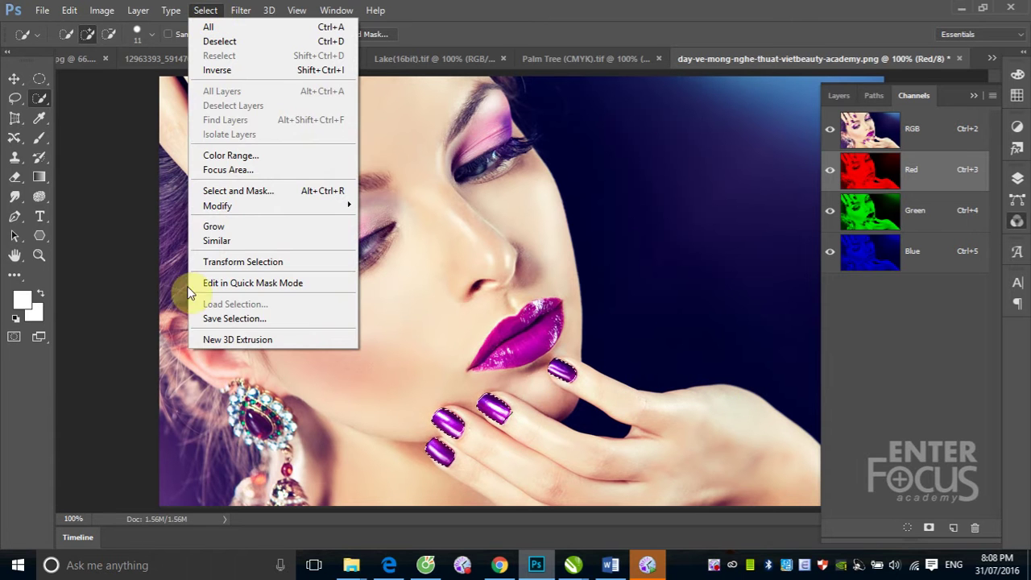
{"action": "left_click", "coordinate": [216, 318]}
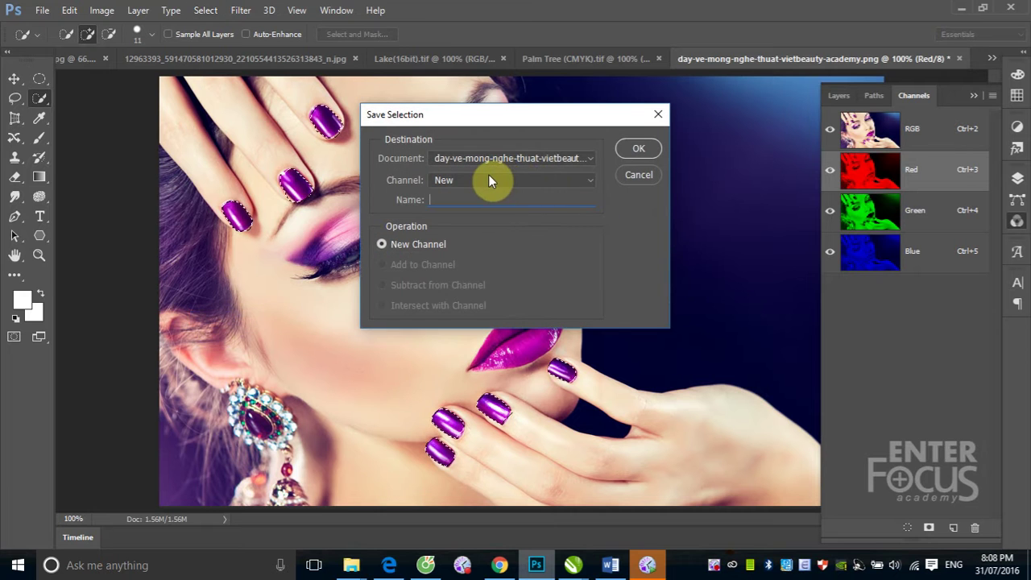
{"action": "left_click", "coordinate": [632, 151]}
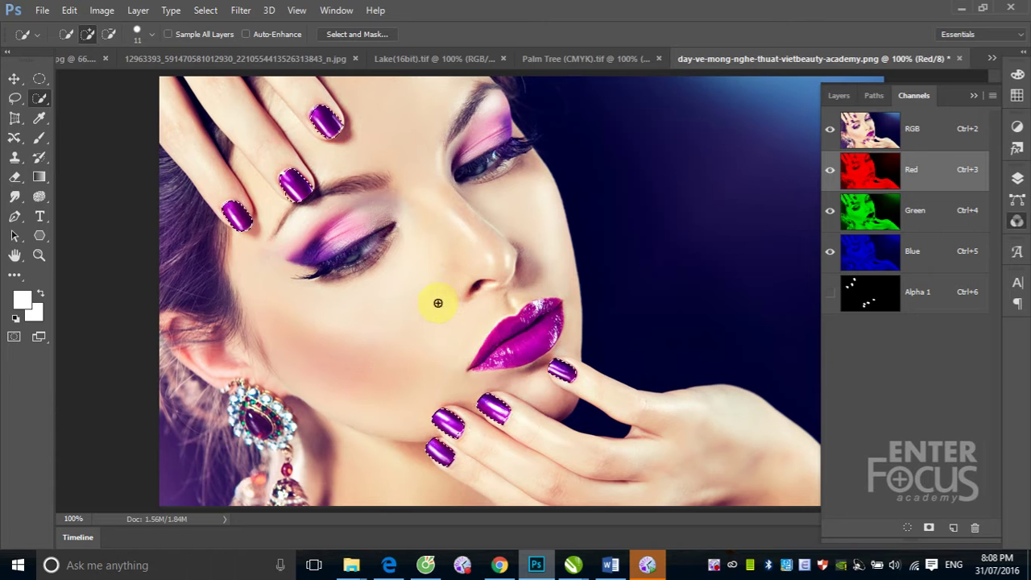
{"action": "mouse_move", "coordinate": [515, 338]}
{"action": "left_mouse_down"}
{"action": "mouse_move", "coordinate": [544, 339]}
{"action": "mouse_move", "coordinate": [499, 334]}
{"action": "mouse_move", "coordinate": [546, 315]}
{"action": "mouse_move", "coordinate": [552, 363]}
{"action": "mouse_move", "coordinate": [474, 367]}
{"action": "left_mouse_up"}
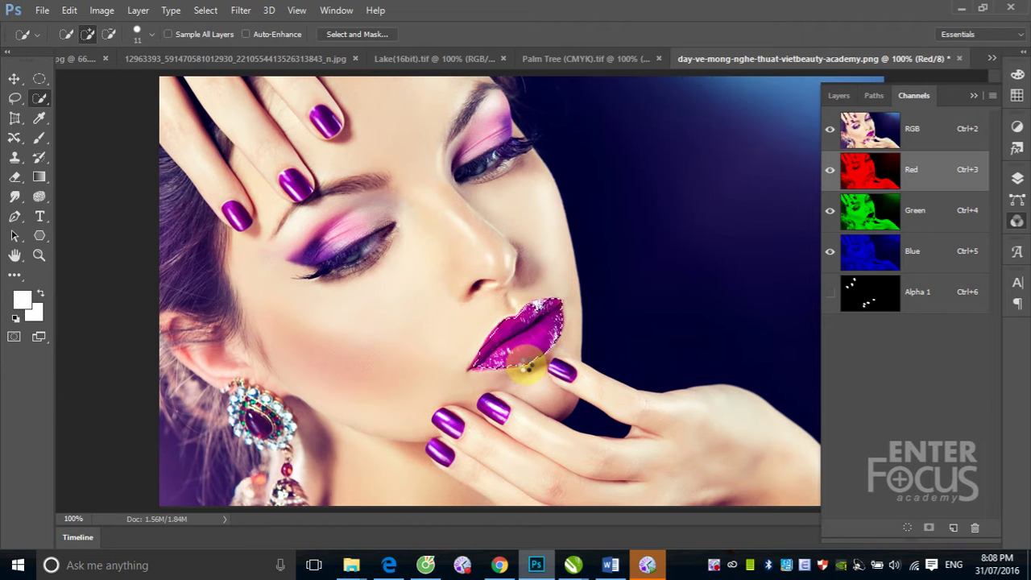
Extend the lip selection across both lips, undo the spill onto skin, and zoom in on the lips
{"action": "left_click", "coordinate": [525, 365]}
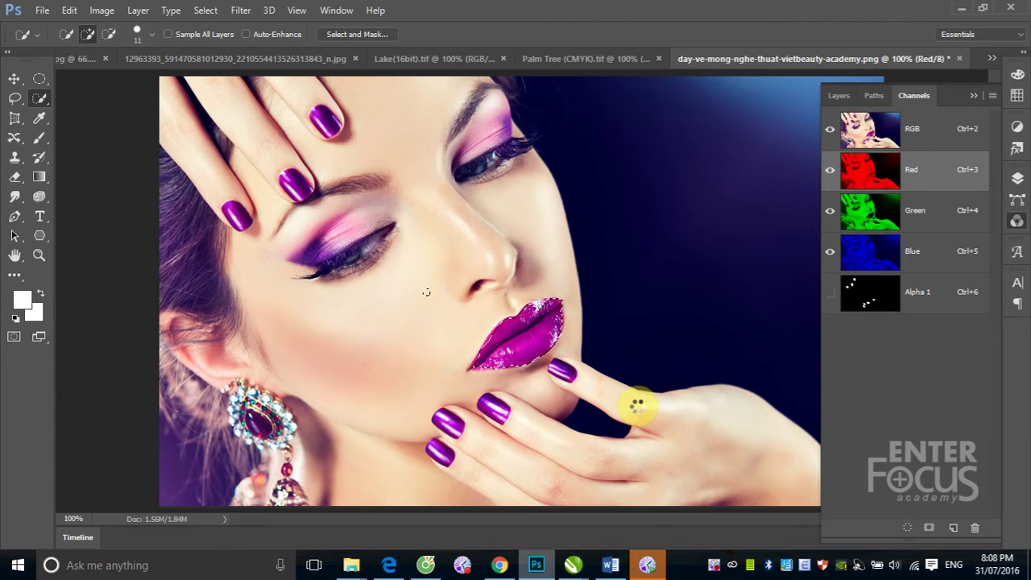
{"action": "left_click", "coordinate": [426, 292]}
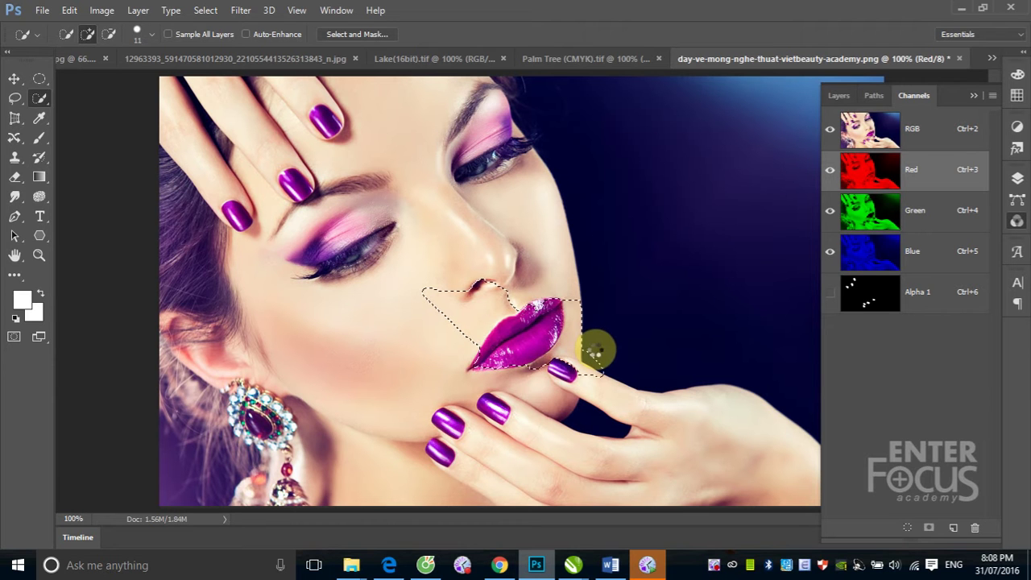
{"action": "left_click", "coordinate": [577, 351]}
{"action": "left_click", "coordinate": [576, 351]}
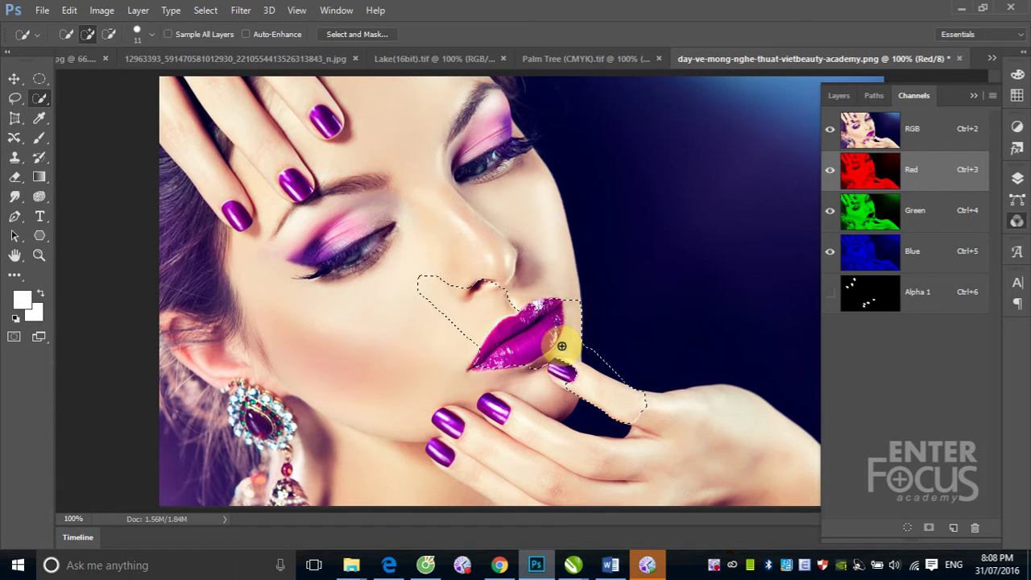
{"action": "key", "text": "ctrl+z"}
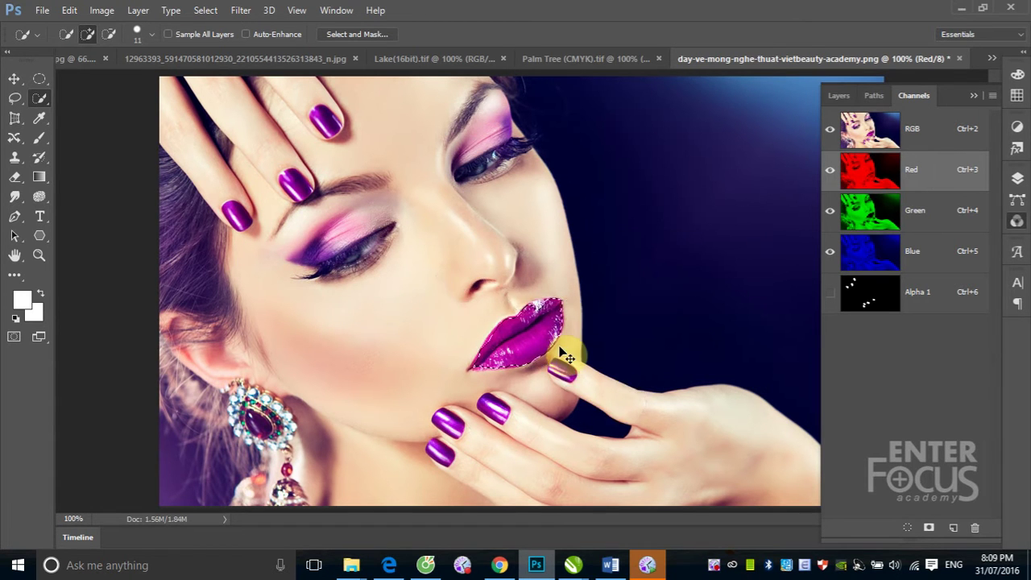
{"action": "left_click_drag", "start_coordinate": [472, 292], "coordinate": [586, 392]}
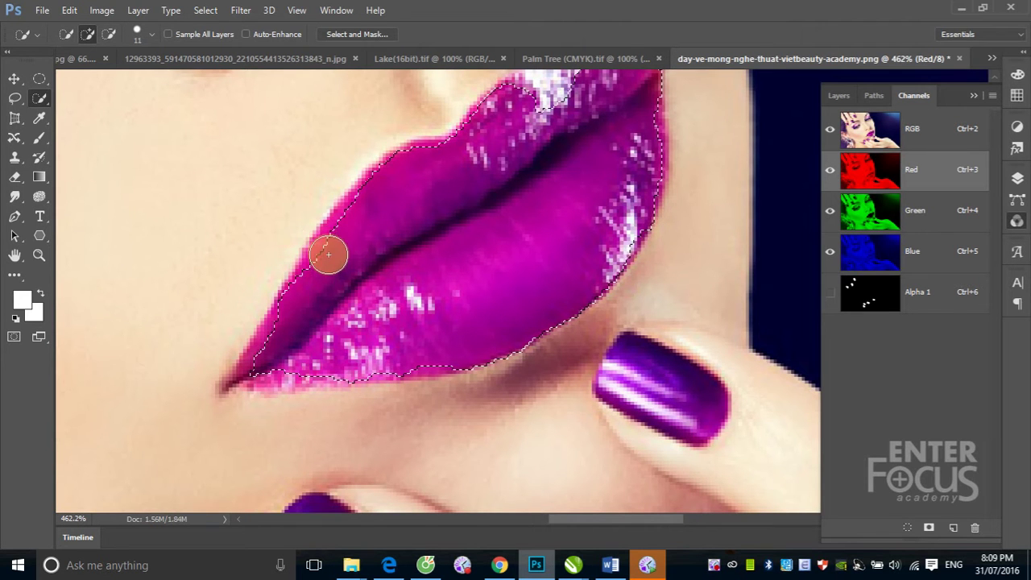
Refine the lip selection along the upper lip edges, then bring up the Select menu
{"action": "mouse_move", "coordinate": [337, 239]}
{"action": "left_mouse_down"}
{"action": "mouse_move", "coordinate": [433, 157]}
{"action": "mouse_move", "coordinate": [311, 325]}
{"action": "mouse_move", "coordinate": [257, 363]}
{"action": "mouse_move", "coordinate": [269, 349]}
{"action": "left_mouse_up"}
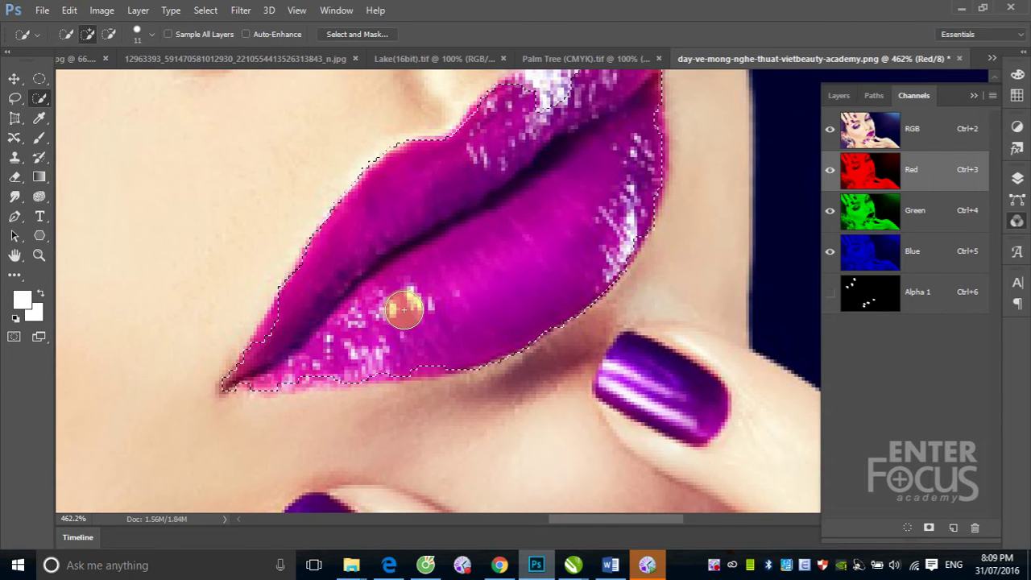
{"action": "mouse_move", "coordinate": [474, 283]}
{"action": "left_mouse_down"}
{"action": "mouse_move", "coordinate": [479, 216]}
{"action": "mouse_move", "coordinate": [437, 240]}
{"action": "left_mouse_up"}
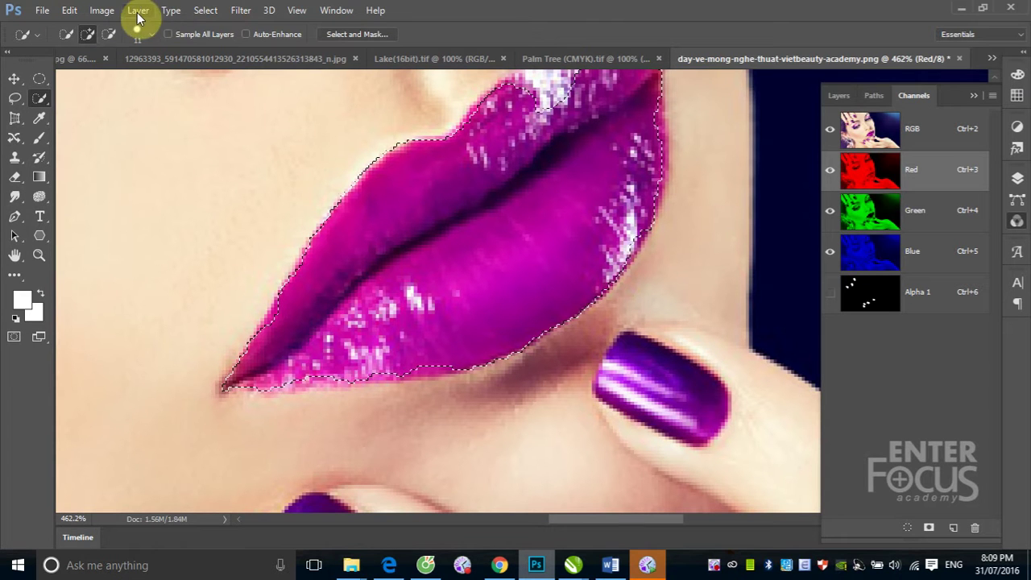
{"action": "left_click", "coordinate": [211, 13]}
{"action": "mouse_move", "coordinate": [218, 205]}
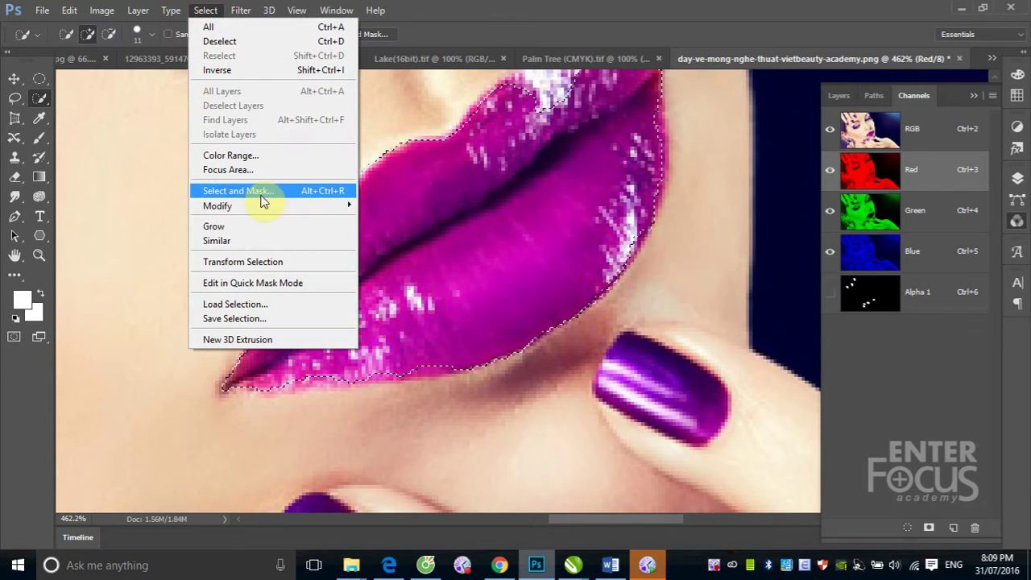
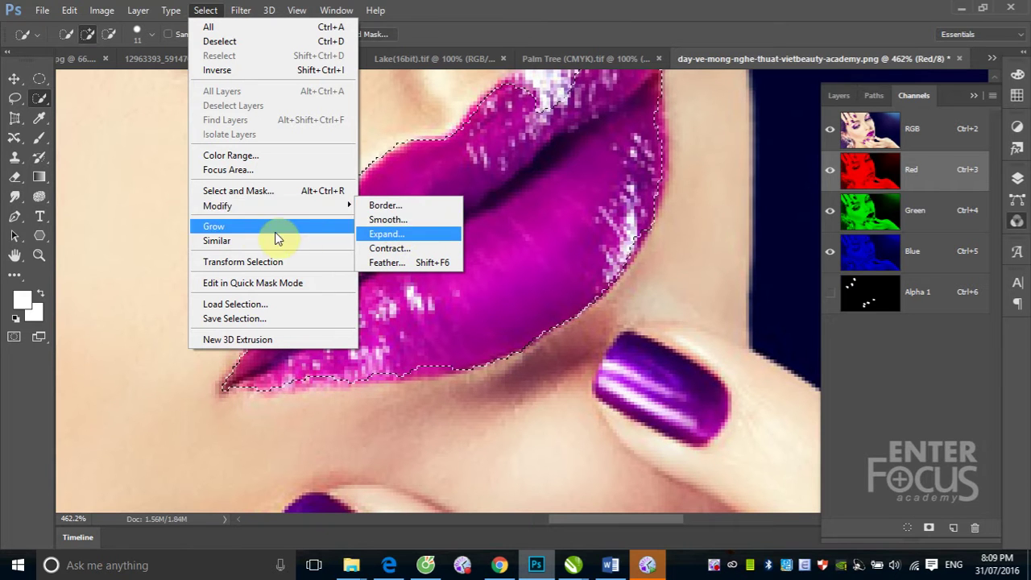
Grow the lip selection and fill it in the red channel, then undo both changes
{"action": "left_click", "coordinate": [235, 239]}
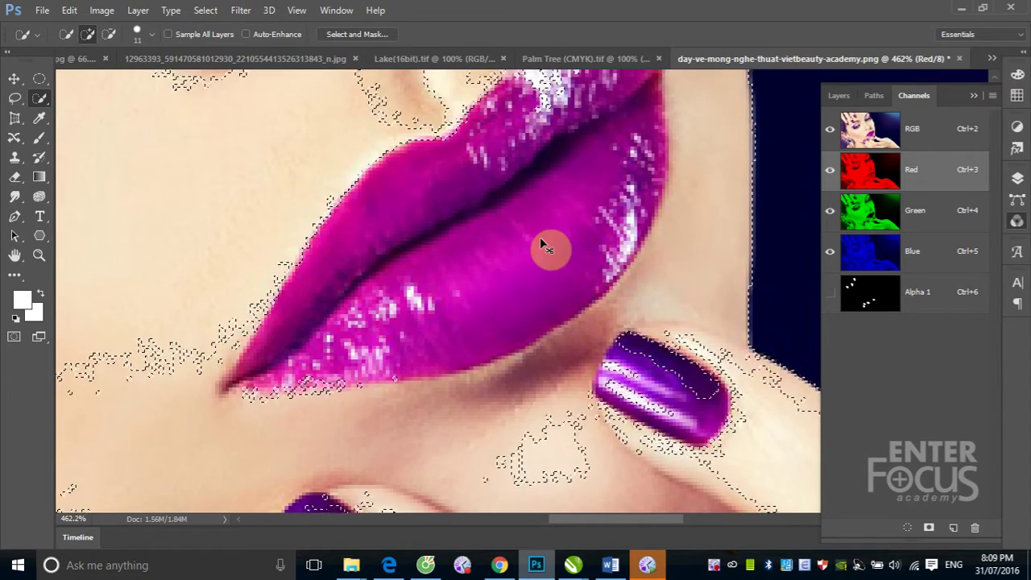
{"action": "scroll", "coordinate": [539, 238], "scroll_direction": "down", "scroll_amount": 3}
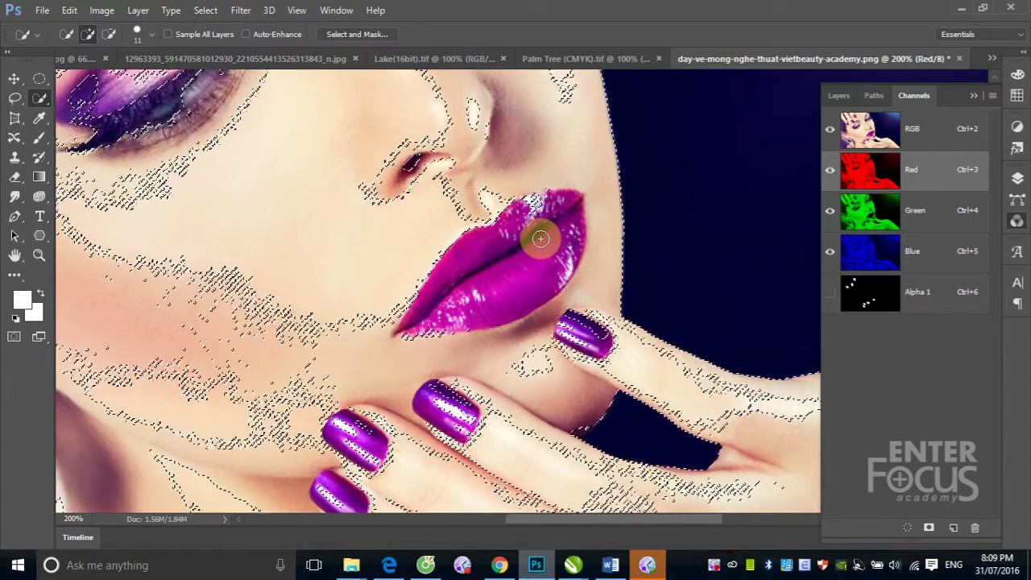
{"action": "scroll", "coordinate": [540, 238], "scroll_direction": "down", "scroll_amount": 2}
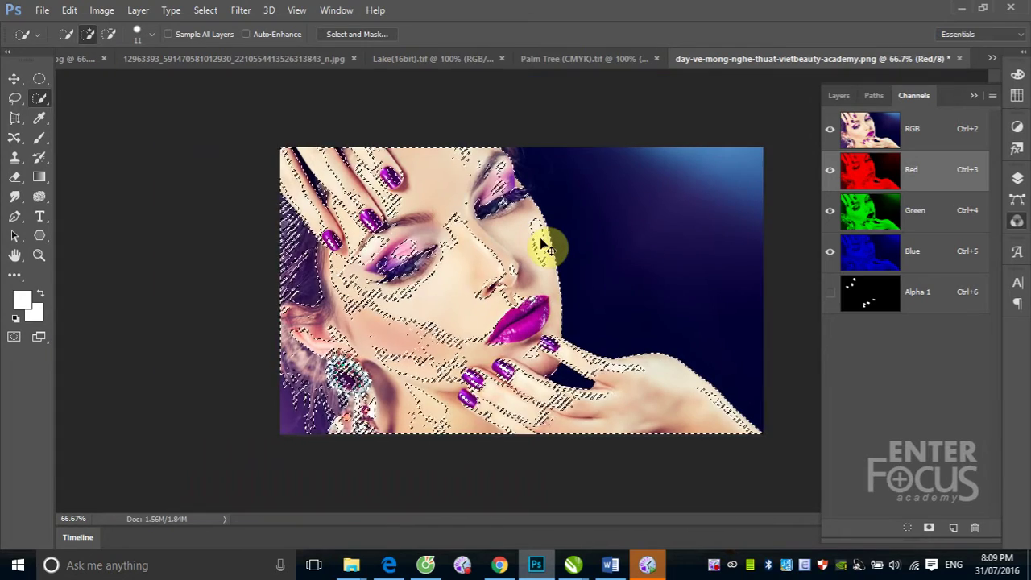
{"action": "key", "text": "Delete"}
{"action": "key", "text": "ctrl+d"}
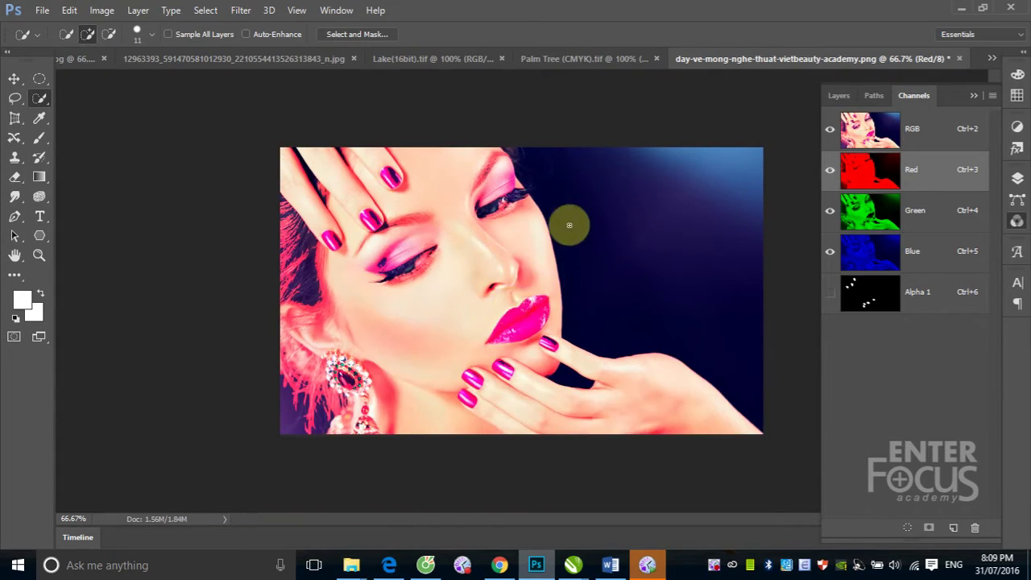
{"action": "key", "text": "ctrl+alt+z"}
{"action": "key", "text": "ctrl+alt+z"}
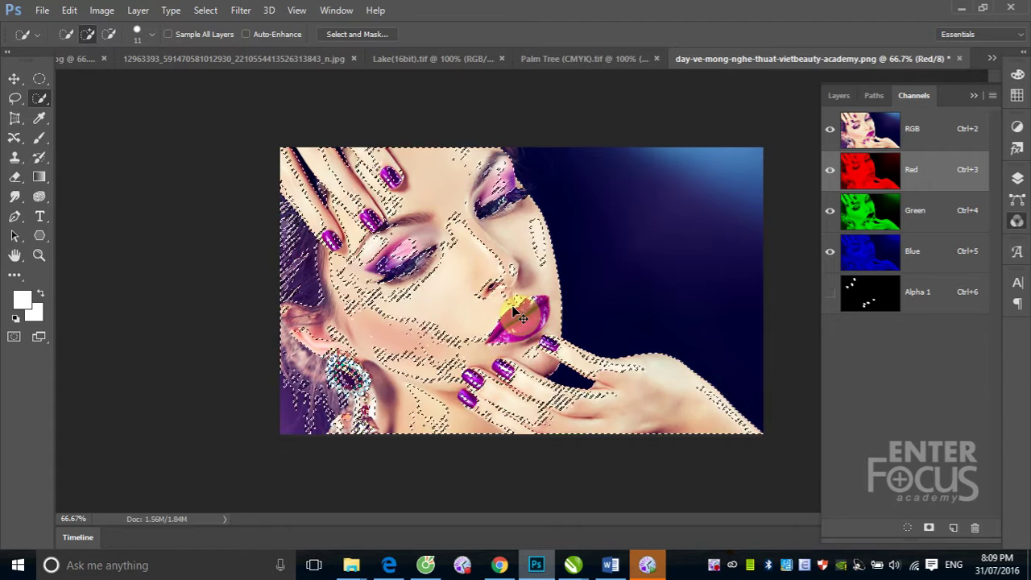
{"action": "key", "text": "ctrl+alt+z"}
Zoom in and refine the lip selection along the lower lip edge, removing skin below
{"action": "left_click_drag", "start_coordinate": [447, 280], "coordinate": [628, 409]}
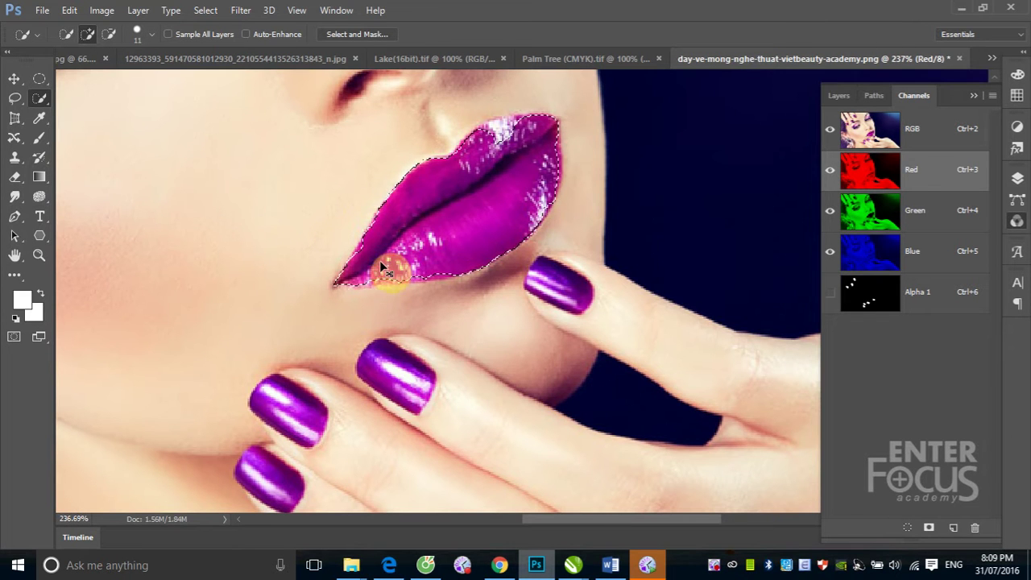
{"action": "left_click_drag", "start_coordinate": [266, 207], "coordinate": [556, 351]}
{"action": "left_click_drag", "start_coordinate": [316, 277], "coordinate": [564, 234]}
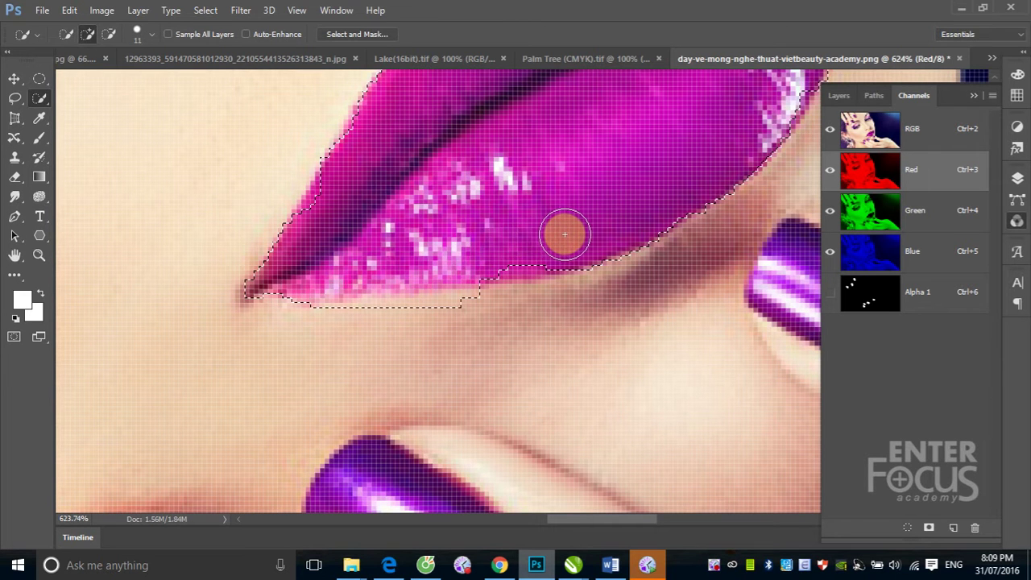
{"action": "left_click_drag", "start_coordinate": [564, 234], "coordinate": [411, 255]}
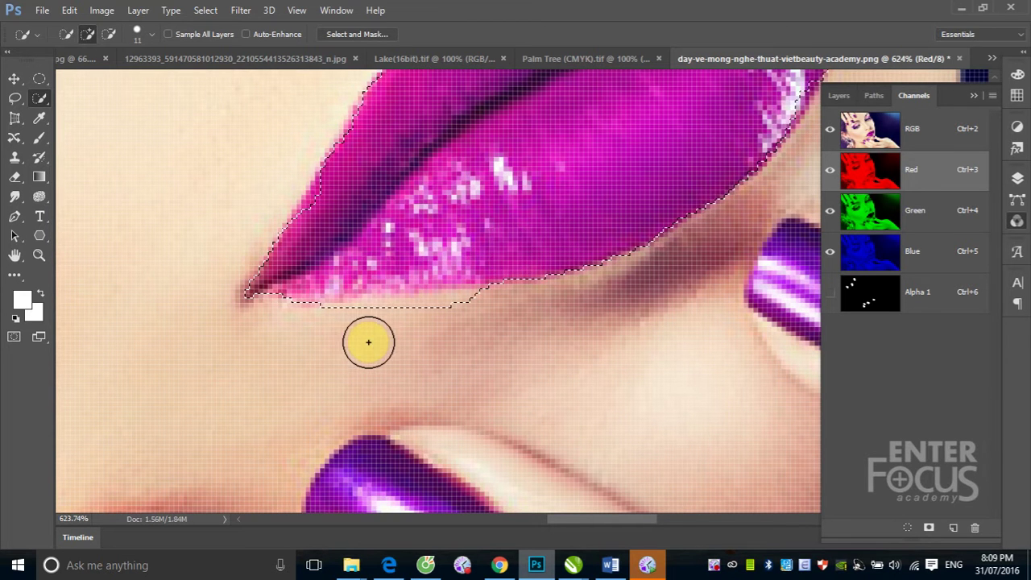
{"action": "mouse_move", "coordinate": [349, 327]}
{"action": "left_mouse_down"}
{"action": "mouse_move", "coordinate": [452, 320]}
{"action": "mouse_move", "coordinate": [381, 326]}
{"action": "left_mouse_up"}
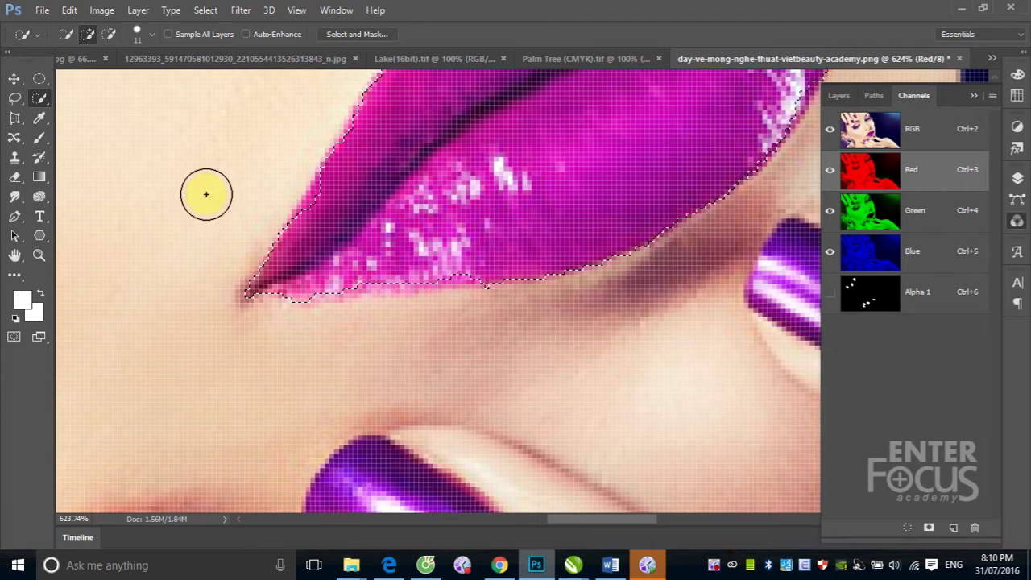
{"action": "mouse_move", "coordinate": [352, 212]}
{"action": "left_mouse_down"}
{"action": "mouse_move", "coordinate": [332, 206]}
{"action": "mouse_move", "coordinate": [464, 262]}
{"action": "left_mouse_up"}
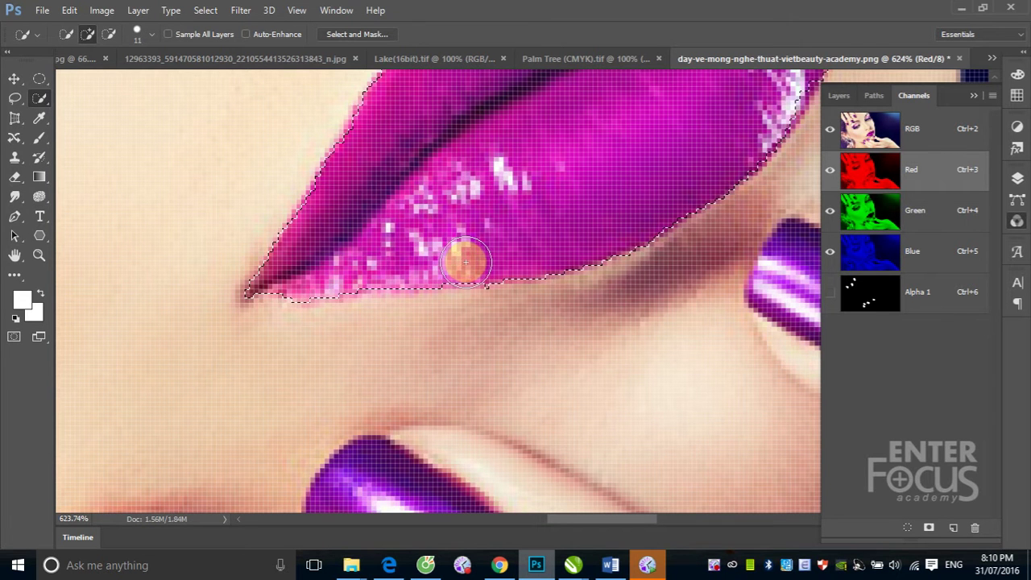
{"action": "mouse_move", "coordinate": [709, 161]}
{"action": "left_mouse_down"}
{"action": "mouse_move", "coordinate": [493, 296]}
{"action": "mouse_move", "coordinate": [552, 241]}
{"action": "mouse_move", "coordinate": [403, 211]}
{"action": "left_mouse_up"}
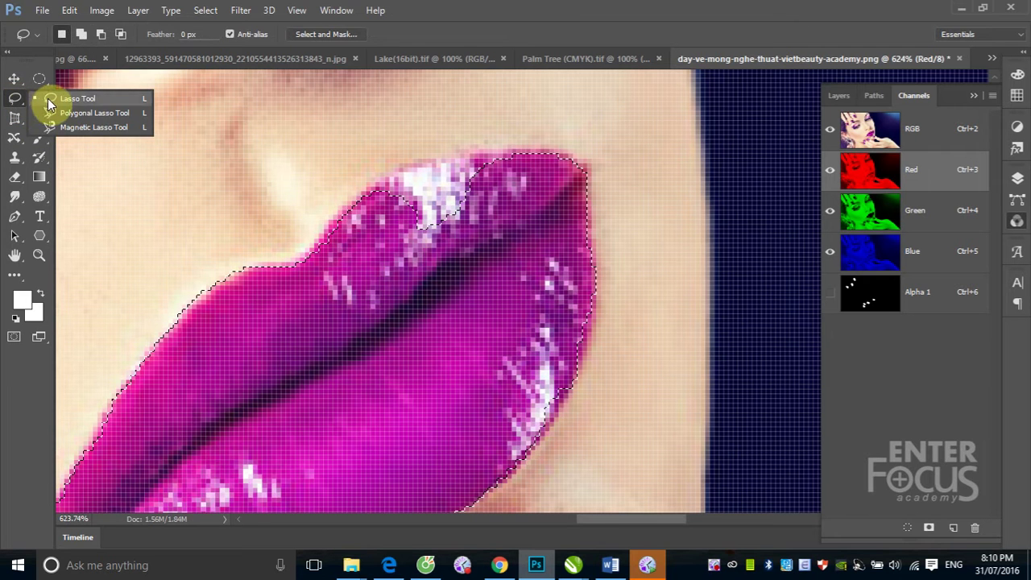
Lasso the upper-lip highlight into the selection and save it as channel Alpha 2
{"action": "left_click_drag", "start_coordinate": [13, 101], "coordinate": [48, 97]}
{"action": "mouse_move", "coordinate": [347, 238]}
{"action": "left_mouse_down"}
{"action": "mouse_move", "coordinate": [415, 171]}
{"action": "mouse_move", "coordinate": [371, 216]}
{"action": "left_mouse_up"}
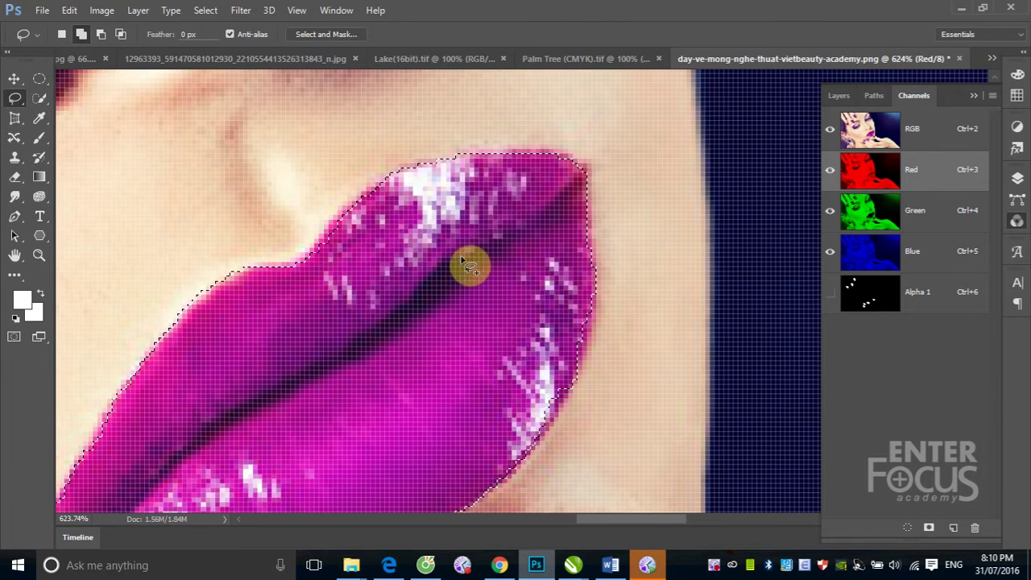
{"action": "left_click", "coordinate": [207, 10]}
{"action": "left_click", "coordinate": [262, 322]}
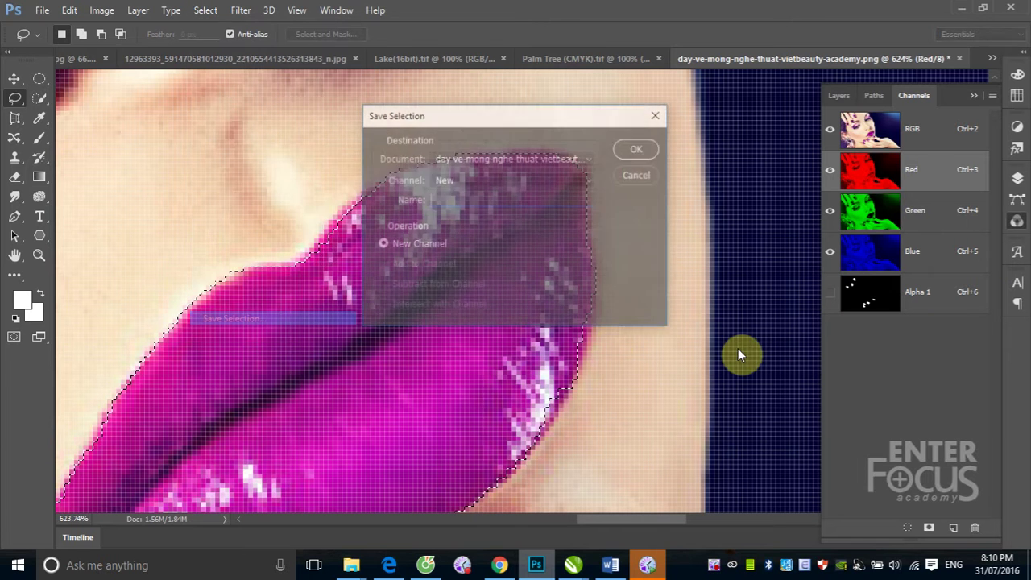
{"action": "left_click", "coordinate": [644, 155]}
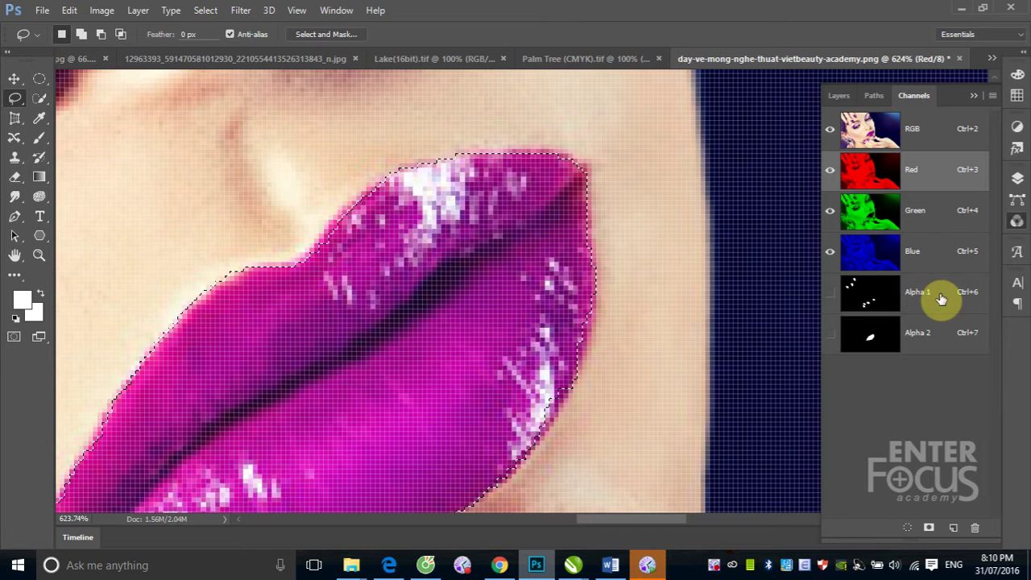
Cancel Load Selection, load the Alpha 1 nail selection from Channels, and view at 100%
{"action": "left_click", "coordinate": [207, 10]}
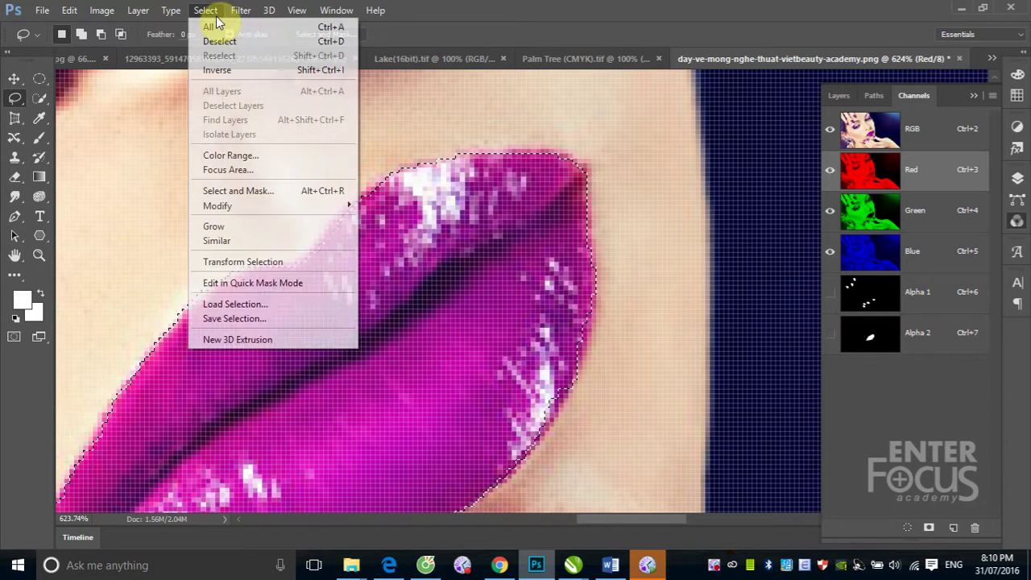
{"action": "left_click", "coordinate": [252, 306]}
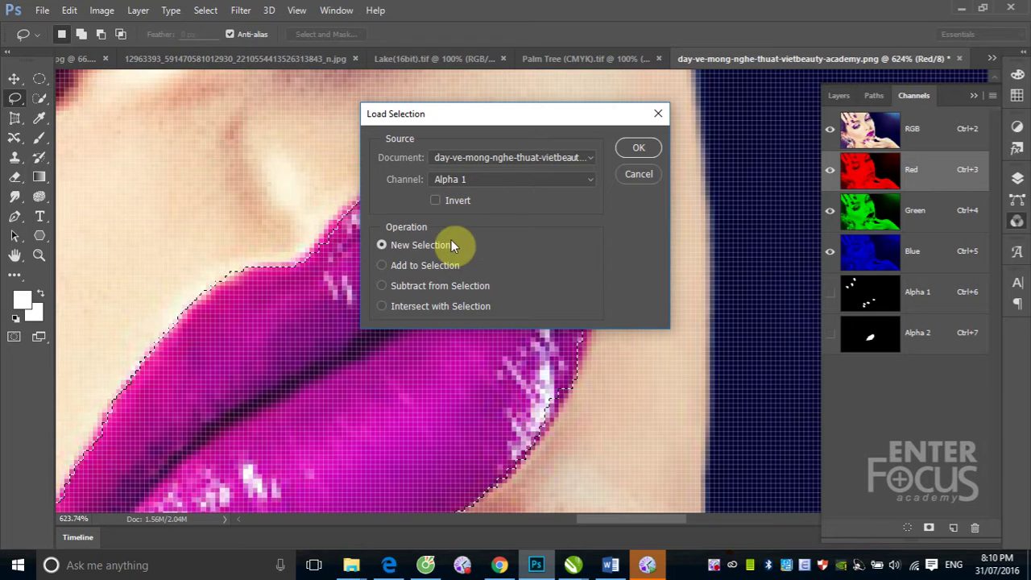
{"action": "left_click", "coordinate": [634, 174]}
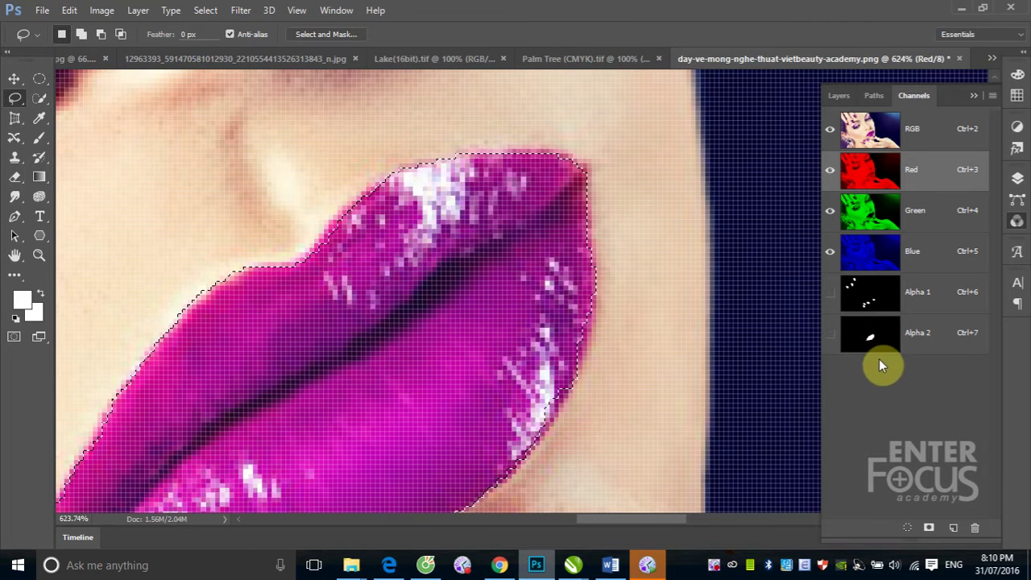
{"action": "left_click", "coordinate": [877, 345], "text": "ctrl"}
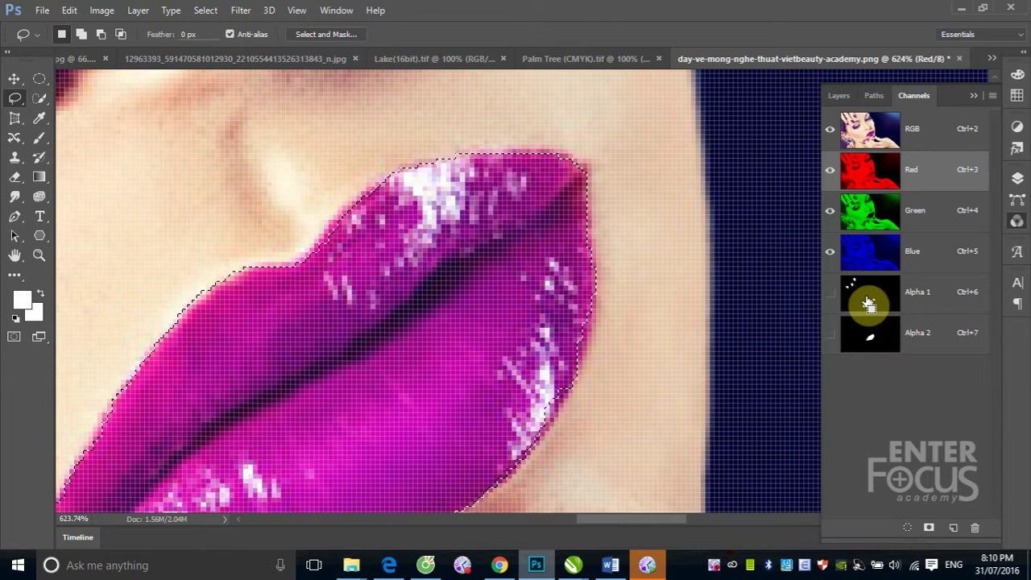
{"action": "key", "text": "ctrl+1"}
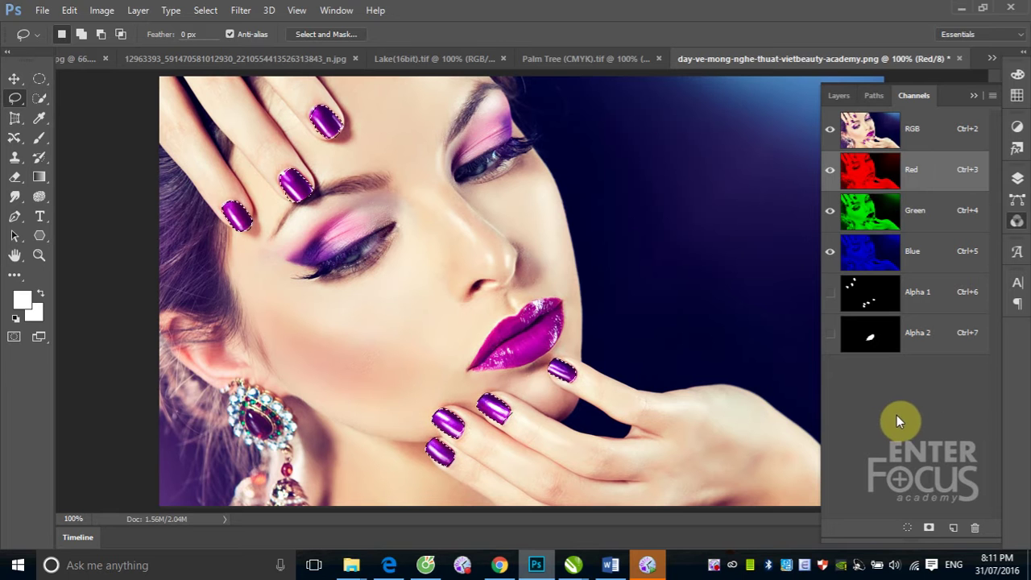
On the Alpha 1 channel, deselect and paint out one nail shape in black
{"action": "left_click", "coordinate": [945, 302]}
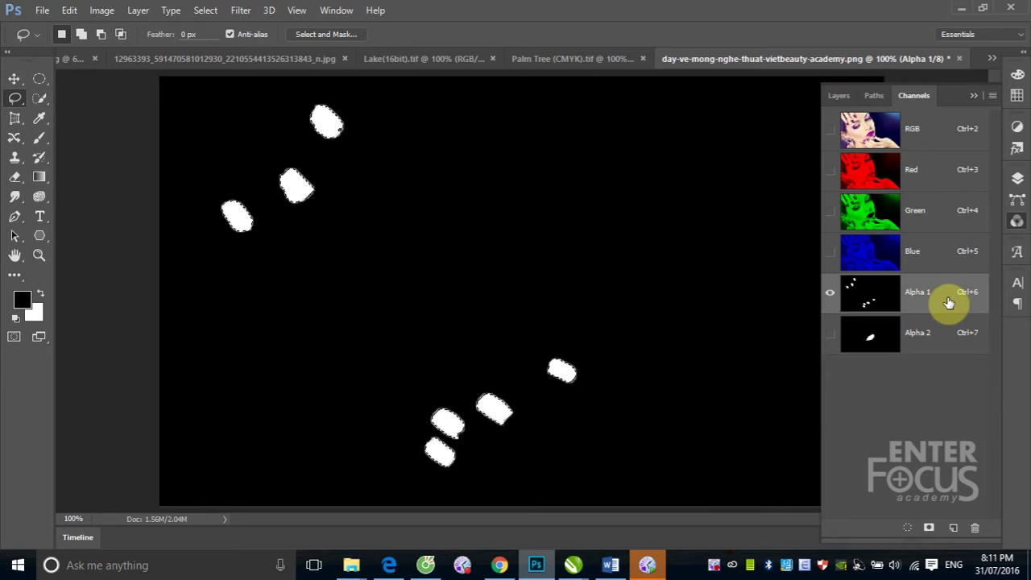
{"action": "mouse_move", "coordinate": [945, 302]}
{"action": "left_mouse_down"}
{"action": "mouse_move", "coordinate": [974, 525]}
{"action": "mouse_move", "coordinate": [939, 299]}
{"action": "left_mouse_up"}
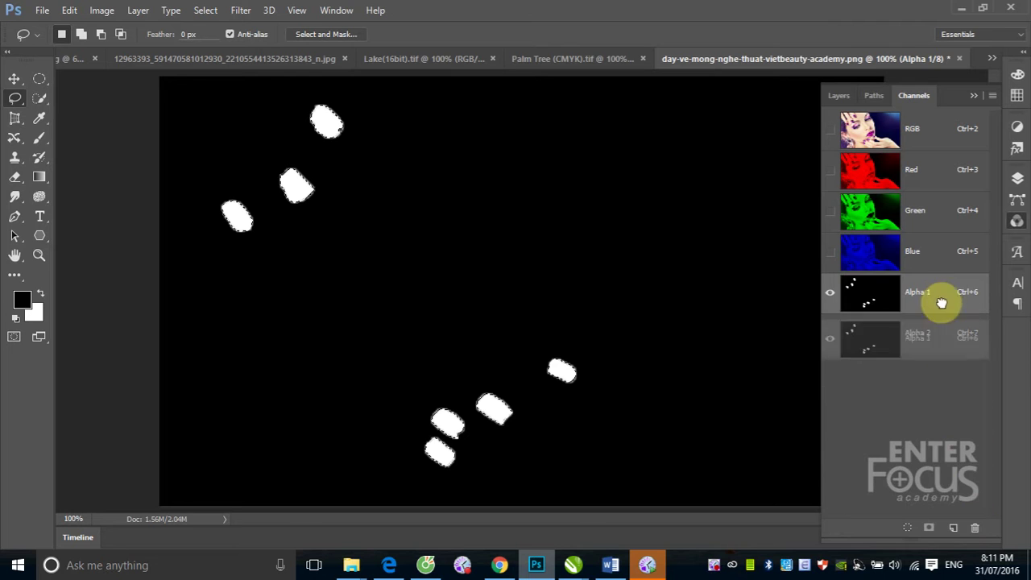
{"action": "left_click", "coordinate": [296, 191]}
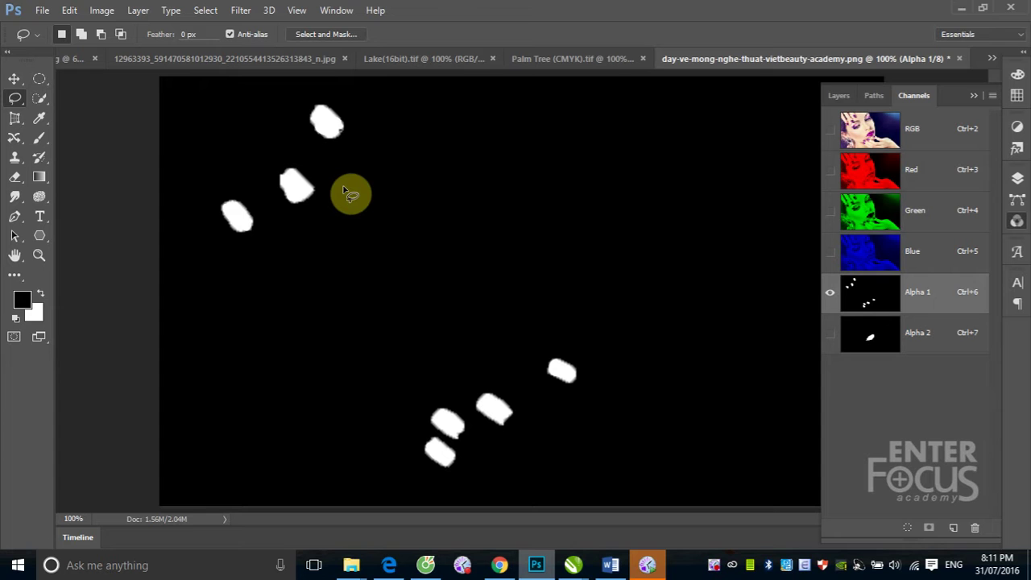
{"action": "left_click", "coordinate": [39, 142]}
{"action": "mouse_move", "coordinate": [265, 207]}
{"action": "left_mouse_down"}
{"action": "mouse_move", "coordinate": [312, 210]}
{"action": "mouse_move", "coordinate": [274, 165]}
{"action": "left_mouse_up"}
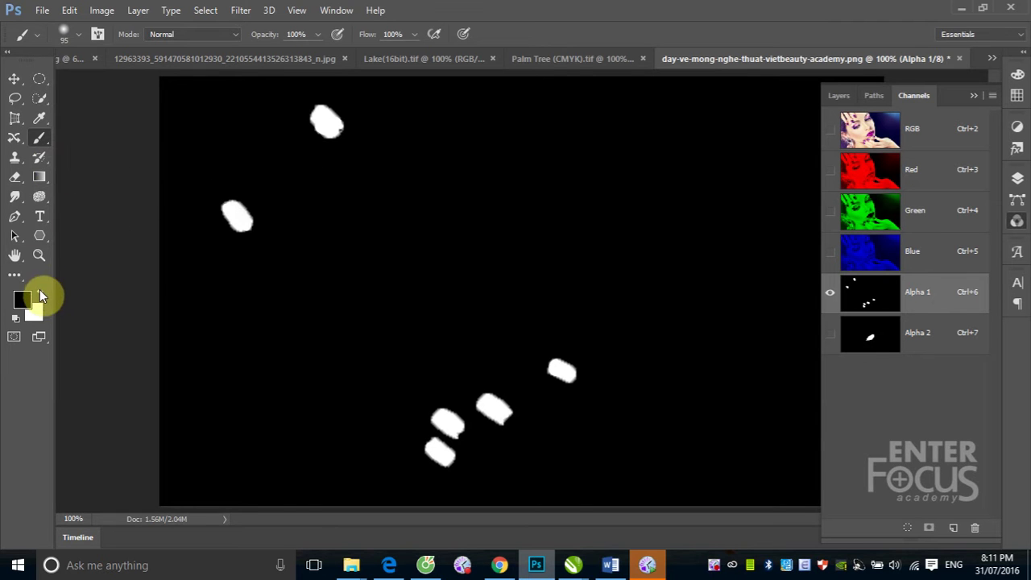
Paint a soft white spot on Alpha 1, then return to the RGB image
{"action": "left_click", "coordinate": [40, 293]}
{"action": "left_click_drag", "start_coordinate": [312, 170], "coordinate": [294, 172]}
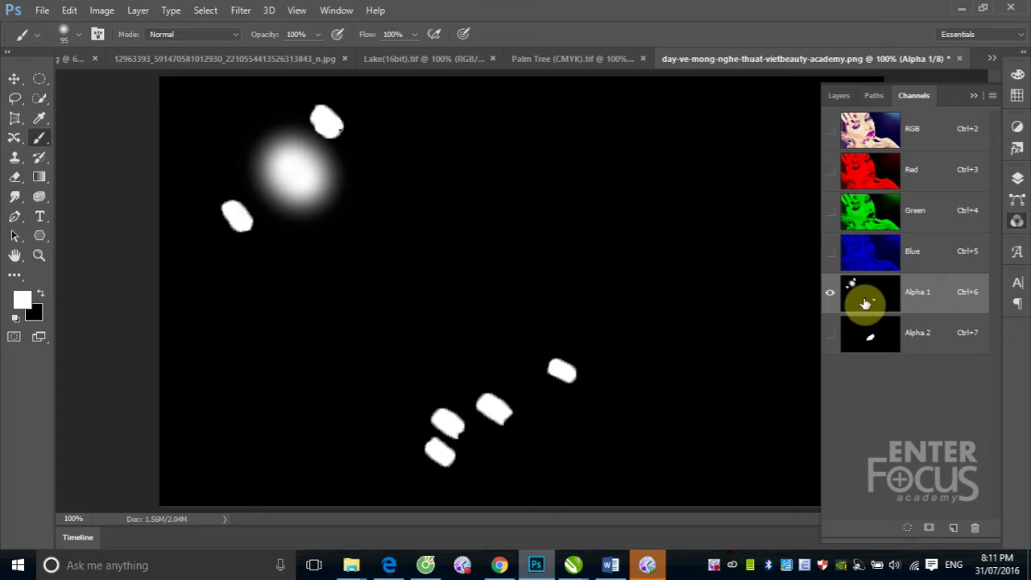
{"action": "left_click", "coordinate": [913, 142]}
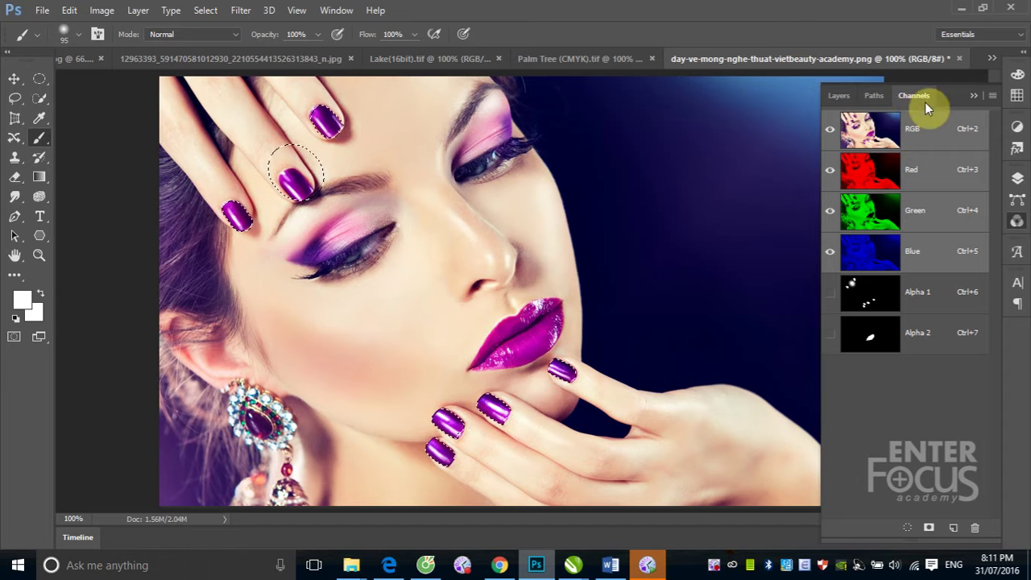
Deselect the fingernails and open Hue/Saturation, positioned beside the portrait
{"action": "left_click", "coordinate": [838, 95]}
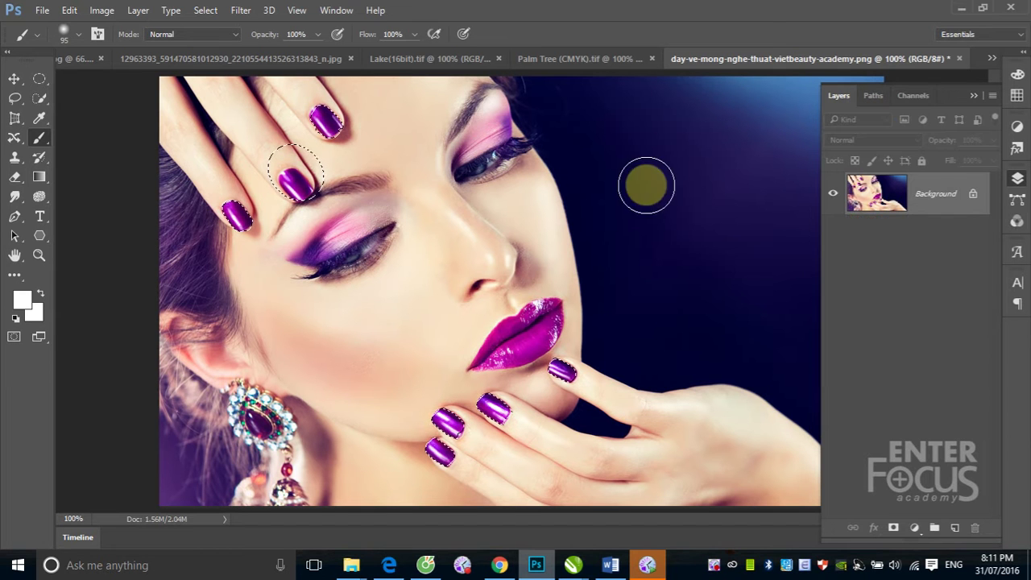
{"action": "key", "text": "ctrl+d"}
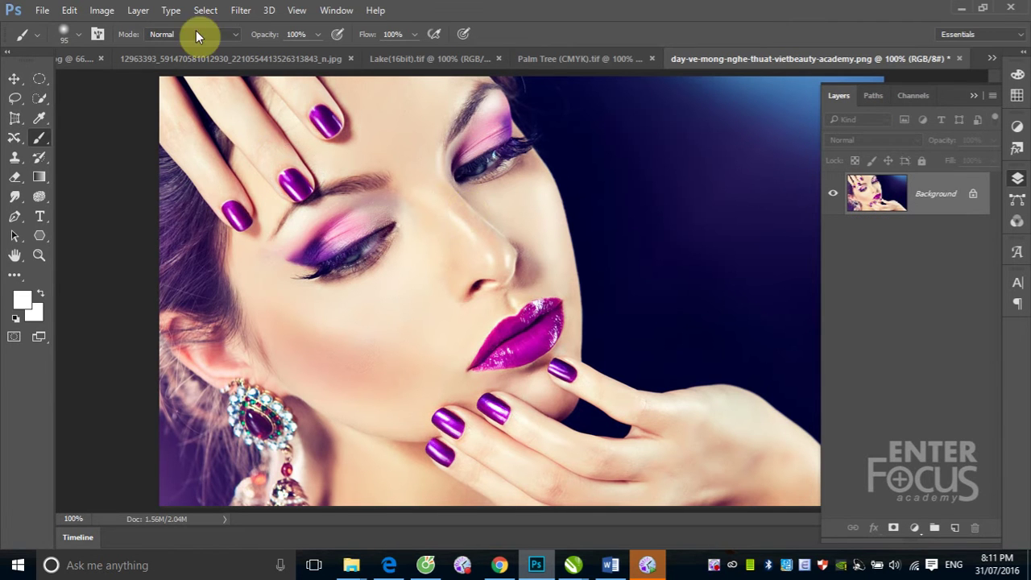
{"action": "left_click", "coordinate": [102, 11]}
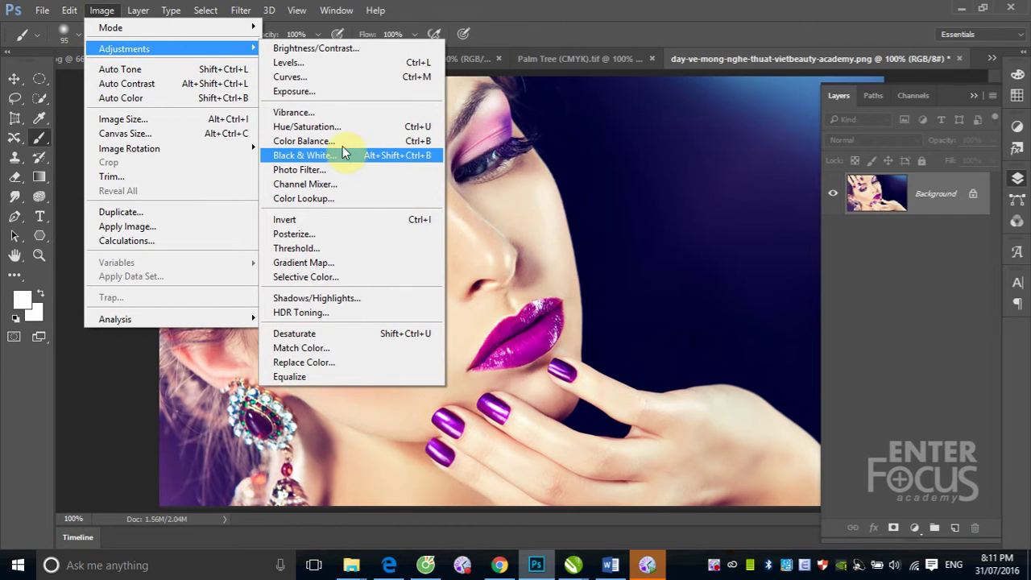
{"action": "mouse_move", "coordinate": [124, 49]}
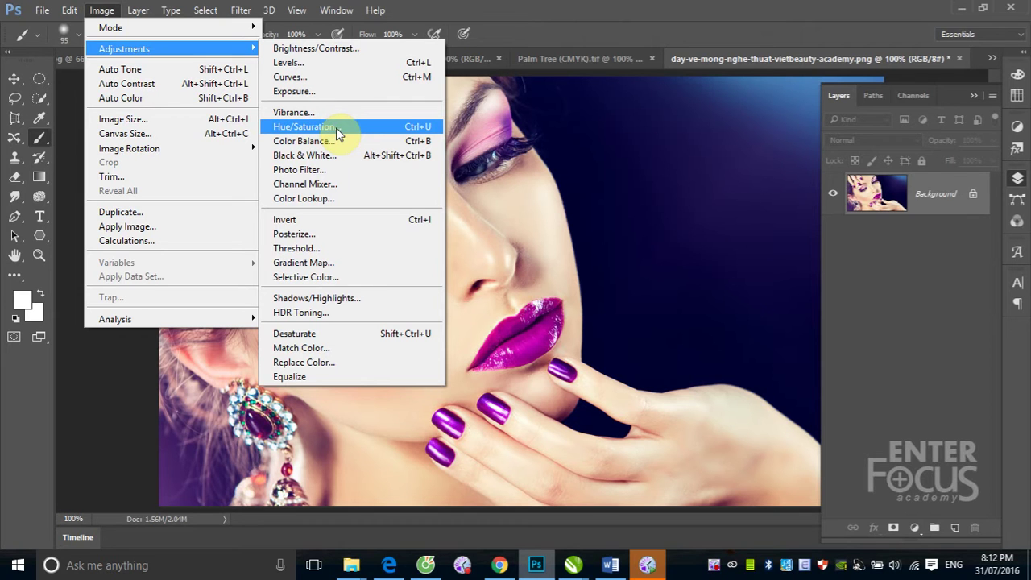
{"action": "left_click", "coordinate": [335, 127]}
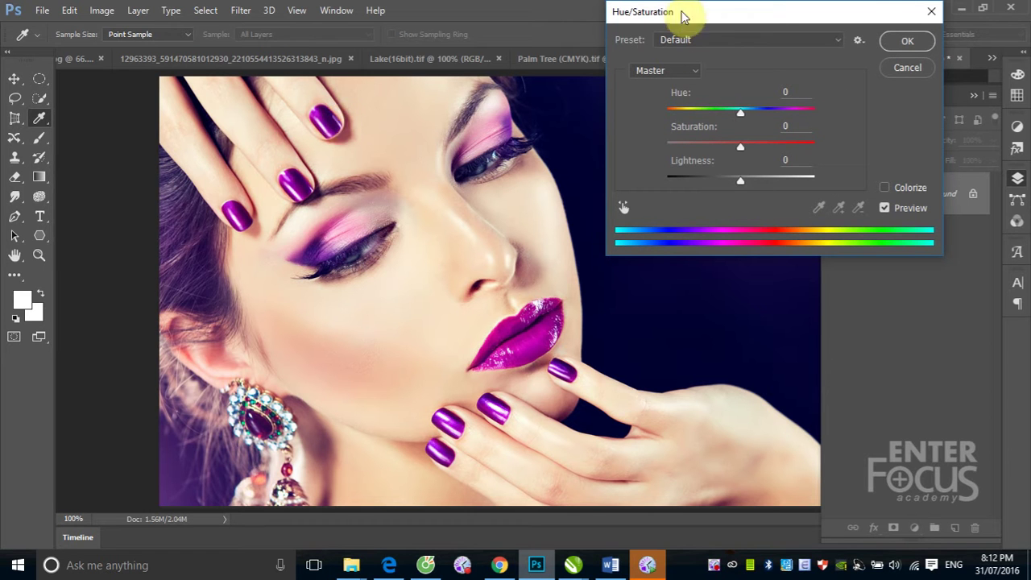
{"action": "mouse_move", "coordinate": [694, 13]}
{"action": "left_mouse_down"}
{"action": "mouse_move", "coordinate": [637, 110]}
{"action": "mouse_move", "coordinate": [566, 95]}
{"action": "left_mouse_up"}
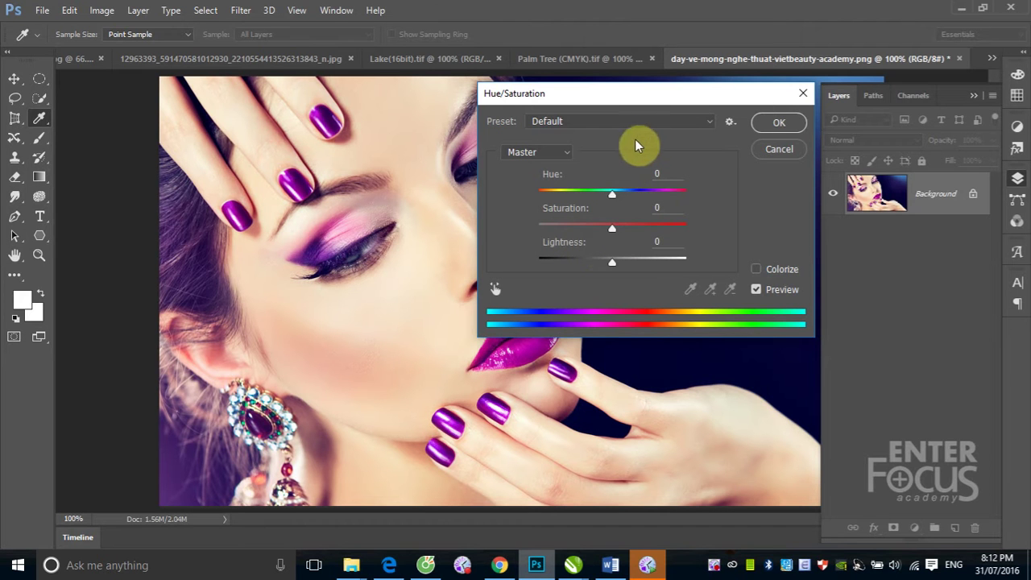
{"action": "left_click_drag", "start_coordinate": [639, 99], "coordinate": [769, 99]}
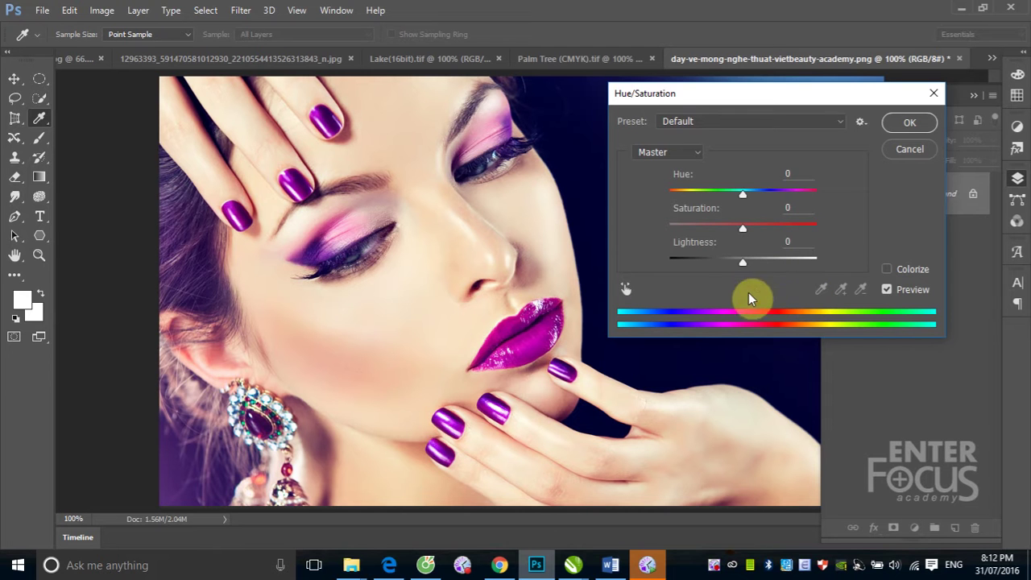
Try several Hue values, from +31 through cyan and pink, until lips and nails turn red
{"action": "left_click_drag", "start_coordinate": [744, 194], "coordinate": [766, 197]}
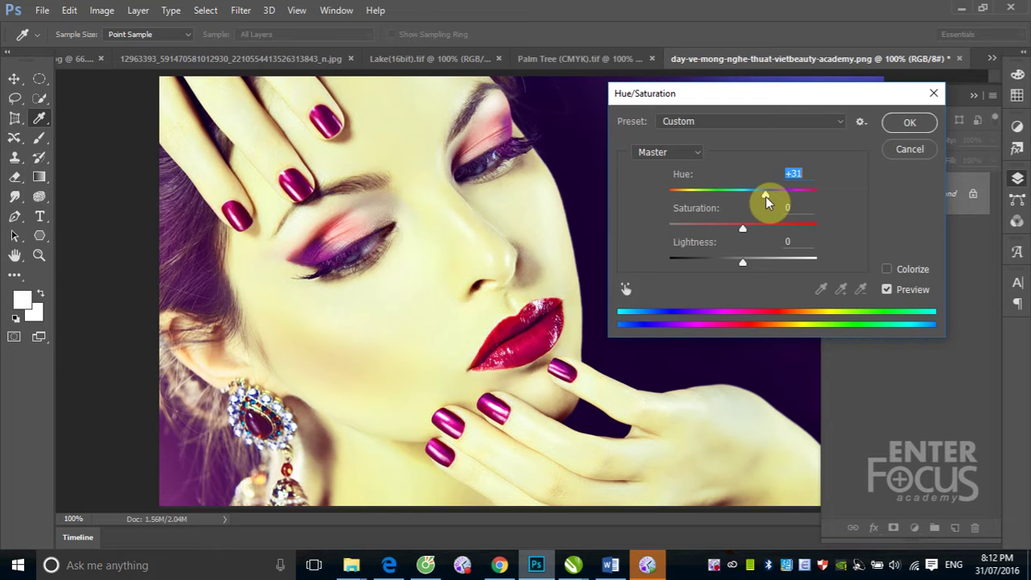
{"action": "left_click_drag", "start_coordinate": [766, 197], "coordinate": [808, 198]}
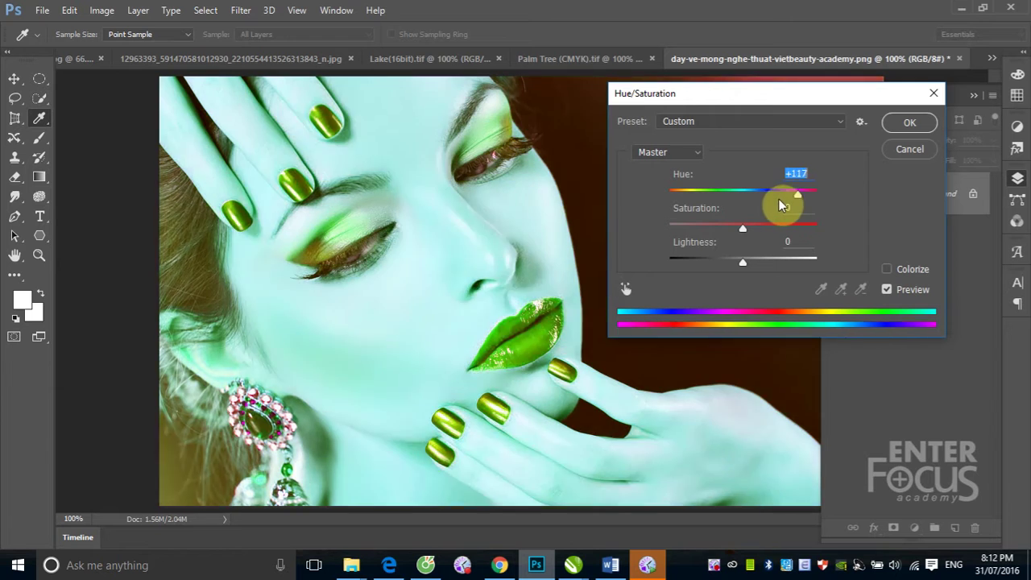
{"action": "left_click_drag", "start_coordinate": [808, 199], "coordinate": [678, 200]}
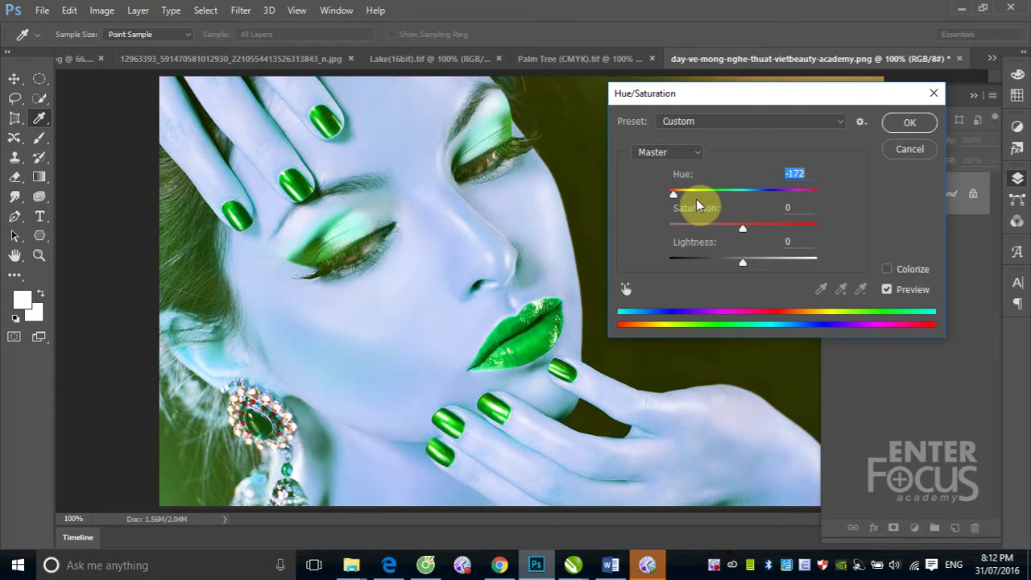
{"action": "left_click_drag", "start_coordinate": [677, 199], "coordinate": [730, 199]}
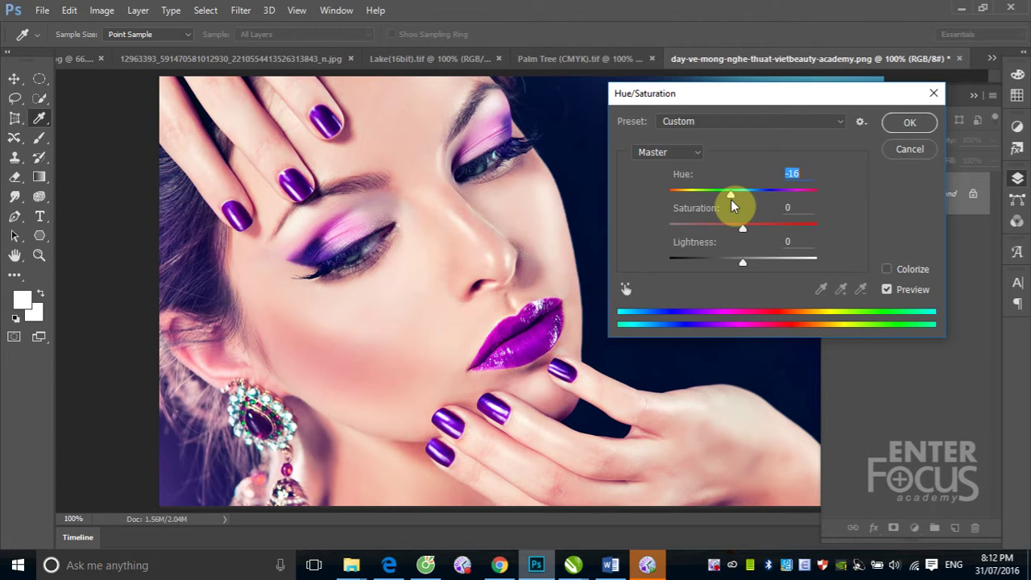
{"action": "mouse_move", "coordinate": [730, 198]}
{"action": "left_mouse_down"}
{"action": "mouse_move", "coordinate": [765, 201]}
{"action": "mouse_move", "coordinate": [741, 200]}
{"action": "mouse_move", "coordinate": [753, 199]}
{"action": "left_mouse_up"}
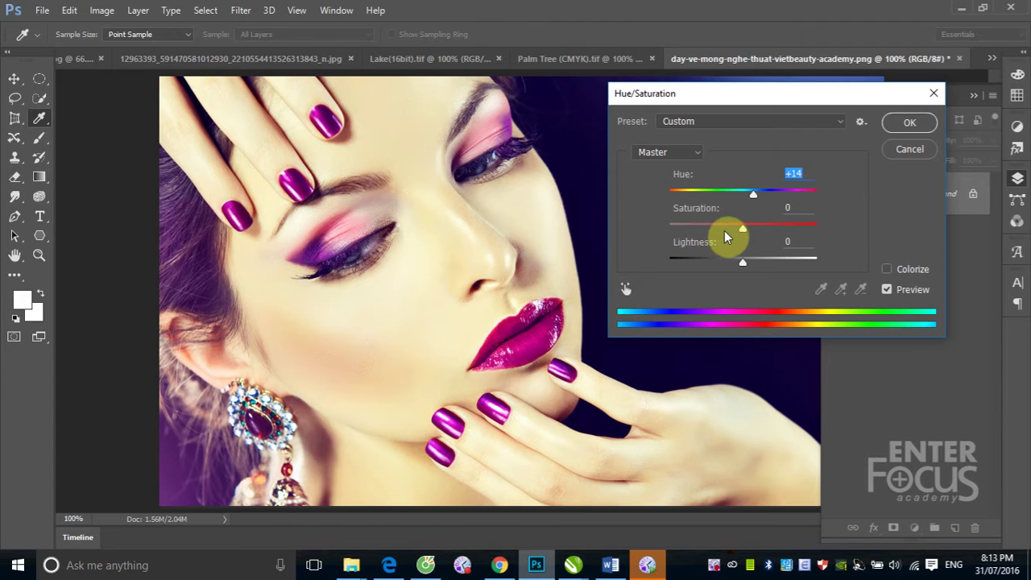
Test Saturation high and fully desaturated, ending at +21, and nudge Lightness
{"action": "left_click_drag", "start_coordinate": [741, 230], "coordinate": [786, 229]}
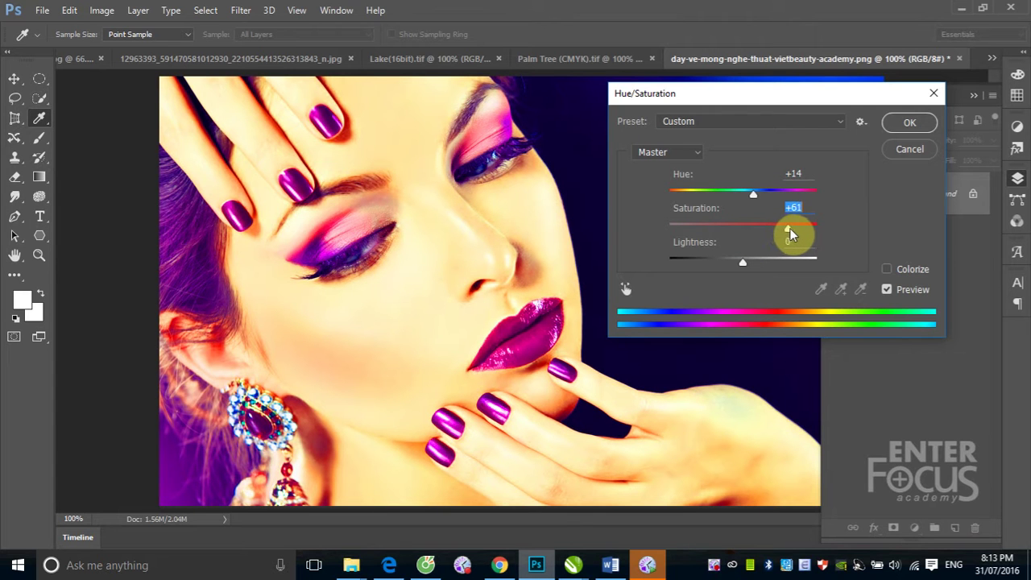
{"action": "mouse_move", "coordinate": [789, 232]}
{"action": "left_mouse_down"}
{"action": "mouse_move", "coordinate": [798, 232]}
{"action": "mouse_move", "coordinate": [655, 231]}
{"action": "left_mouse_up"}
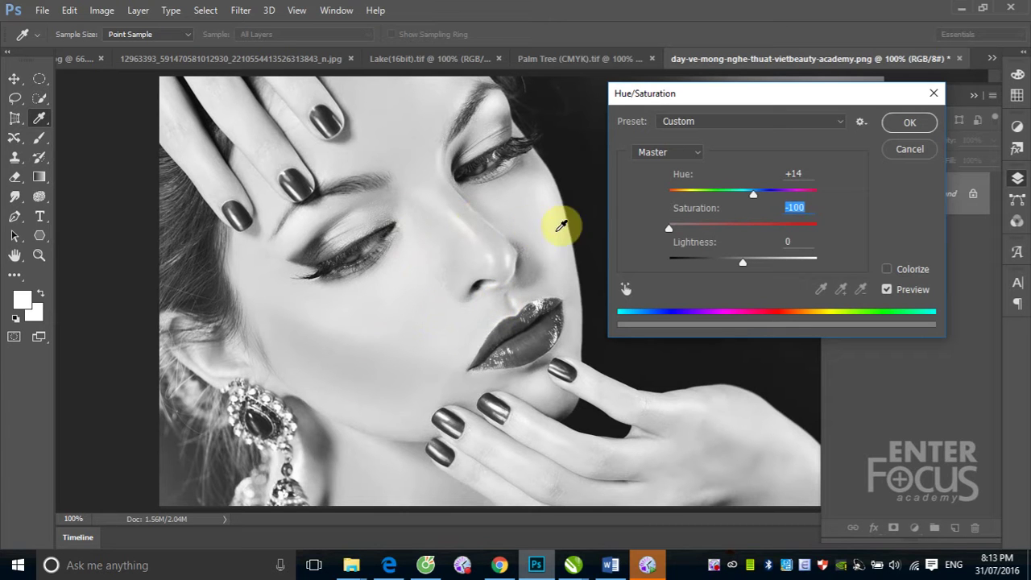
{"action": "left_click_drag", "start_coordinate": [670, 232], "coordinate": [741, 230]}
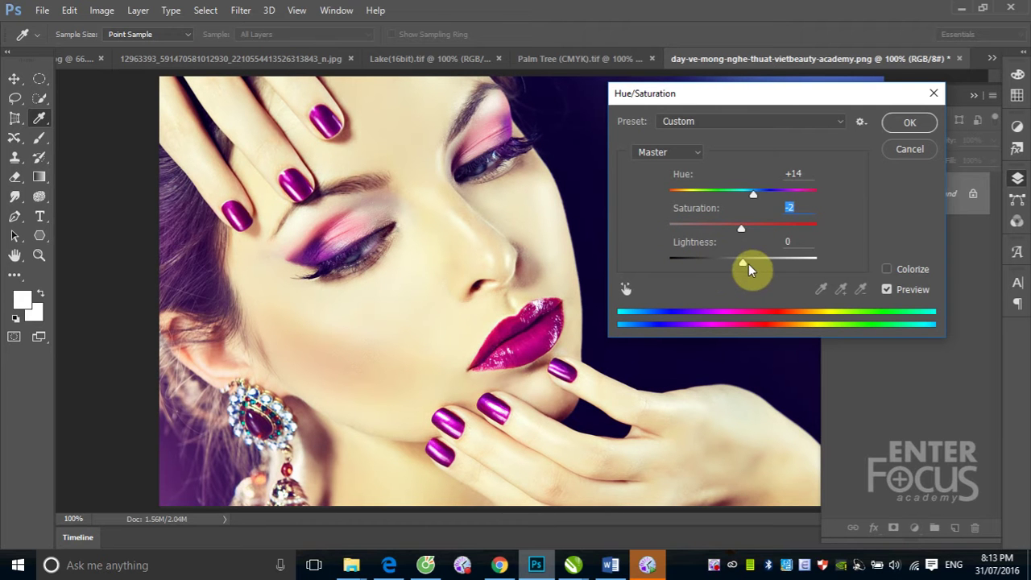
{"action": "mouse_move", "coordinate": [739, 261]}
{"action": "left_mouse_down"}
{"action": "mouse_move", "coordinate": [761, 259]}
{"action": "mouse_move", "coordinate": [742, 260]}
{"action": "left_mouse_up"}
Nudge saturation, apply the Hue/Saturation adjustment, then undo it
{"action": "left_click_drag", "start_coordinate": [749, 225], "coordinate": [758, 227]}
{"action": "left_click", "coordinate": [914, 127]}
{"action": "left_click", "coordinate": [919, 127]}
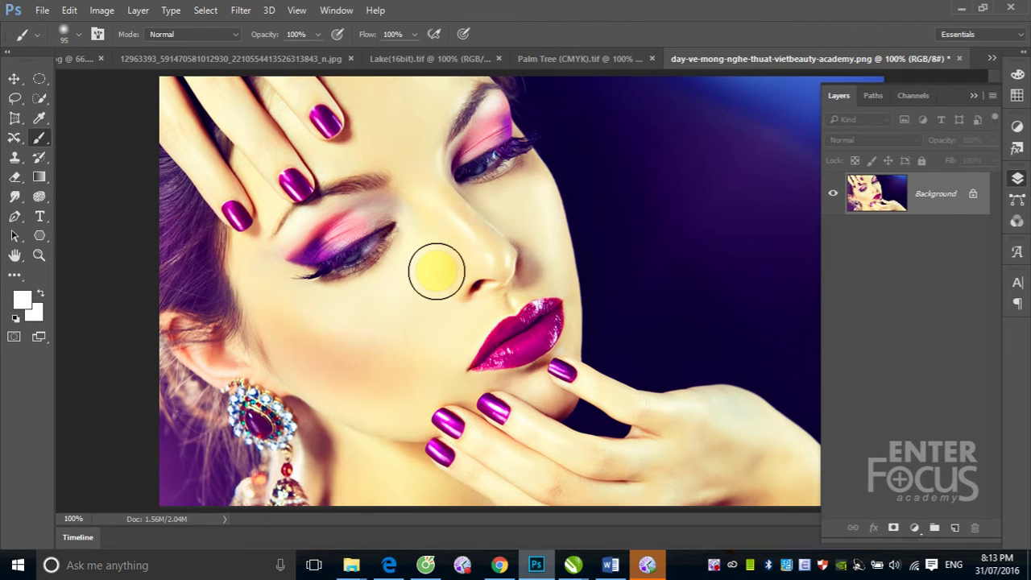
{"action": "key", "text": "ctrl+alt+z"}
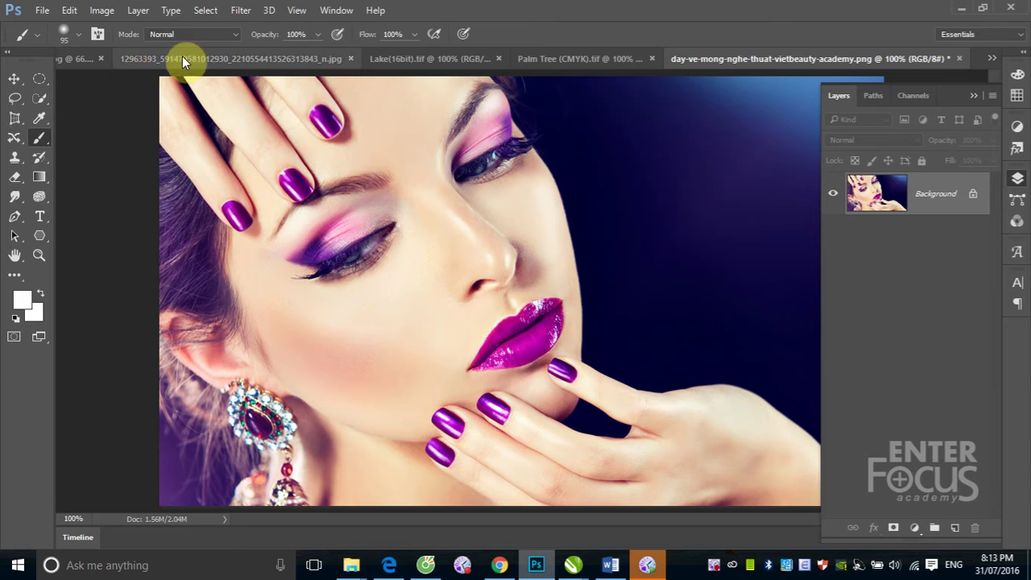
Reopen Hue/Saturation, trial warmer and green-skin hue shifts, then cancel without applying
{"action": "left_click", "coordinate": [101, 10]}
{"action": "mouse_move", "coordinate": [125, 49]}
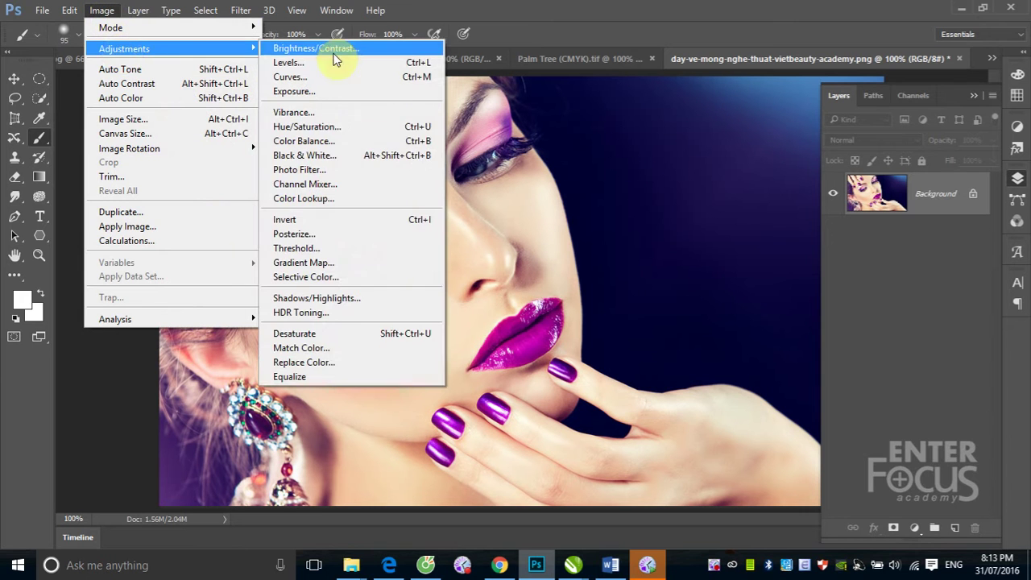
{"action": "left_click", "coordinate": [358, 131]}
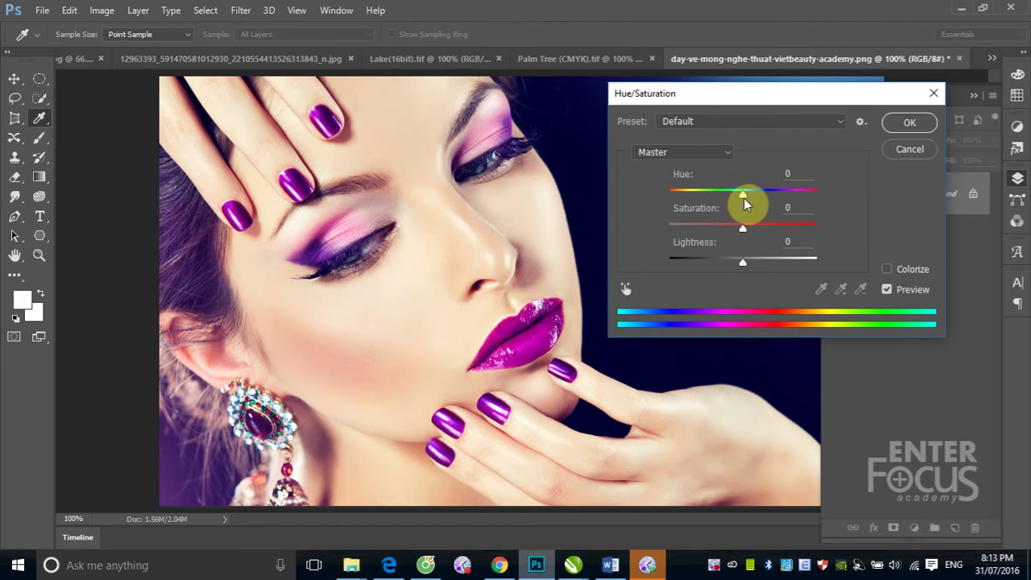
{"action": "left_click_drag", "start_coordinate": [741, 196], "coordinate": [759, 199]}
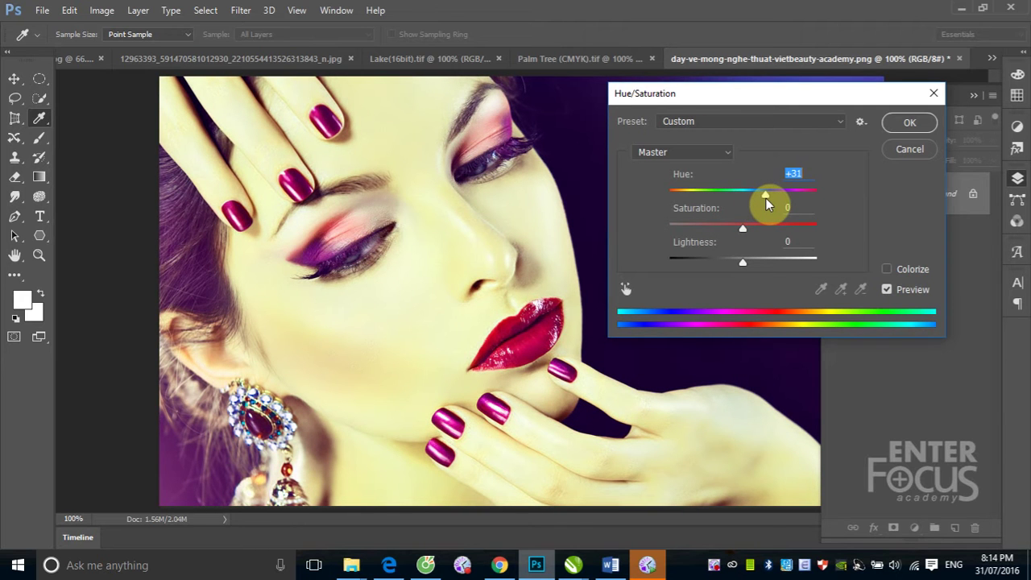
{"action": "left_click_drag", "start_coordinate": [766, 196], "coordinate": [790, 196]}
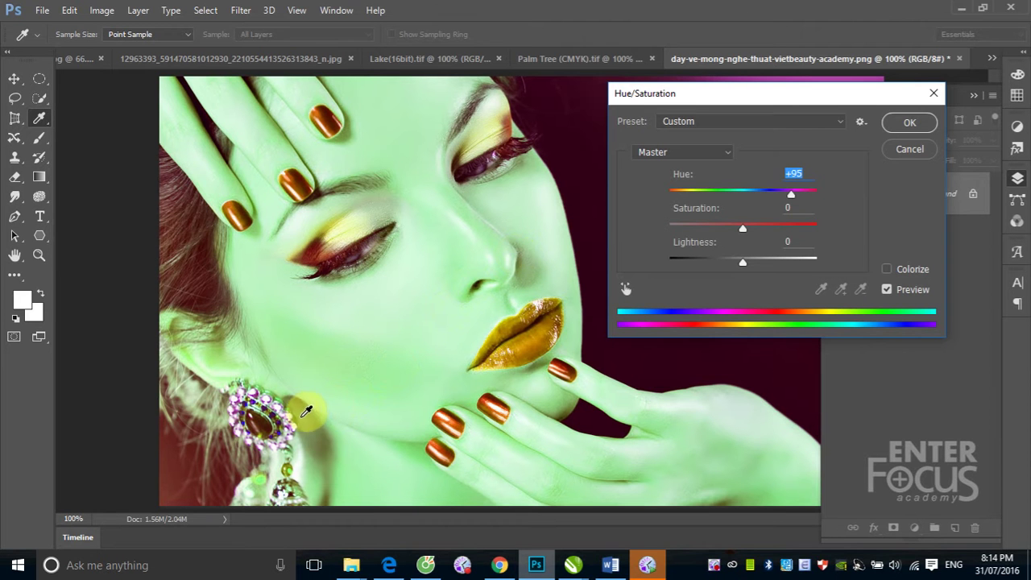
{"action": "left_click", "coordinate": [928, 154]}
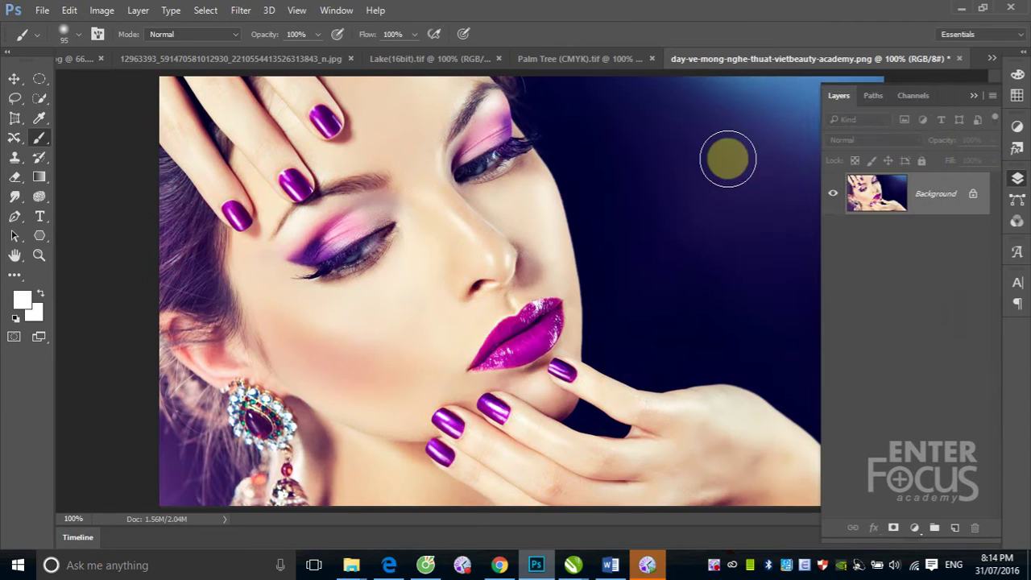
Cycle through the Lake, Palm Tree, portrait and perfume photos, ending on kids_beach_TQ_page.jpg
{"action": "left_click", "coordinate": [412, 61]}
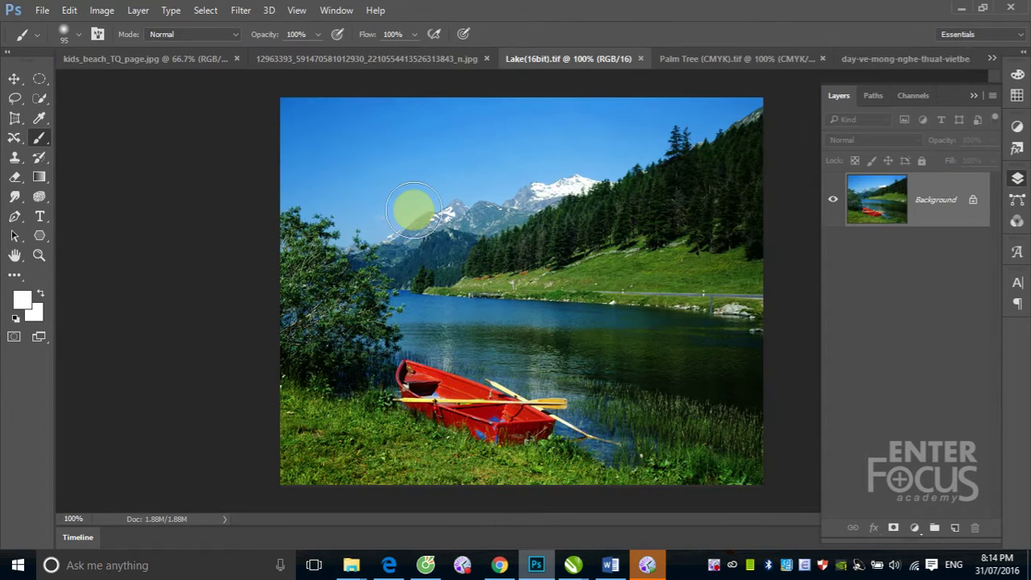
{"action": "left_click", "coordinate": [702, 63]}
{"action": "left_click", "coordinate": [862, 58]}
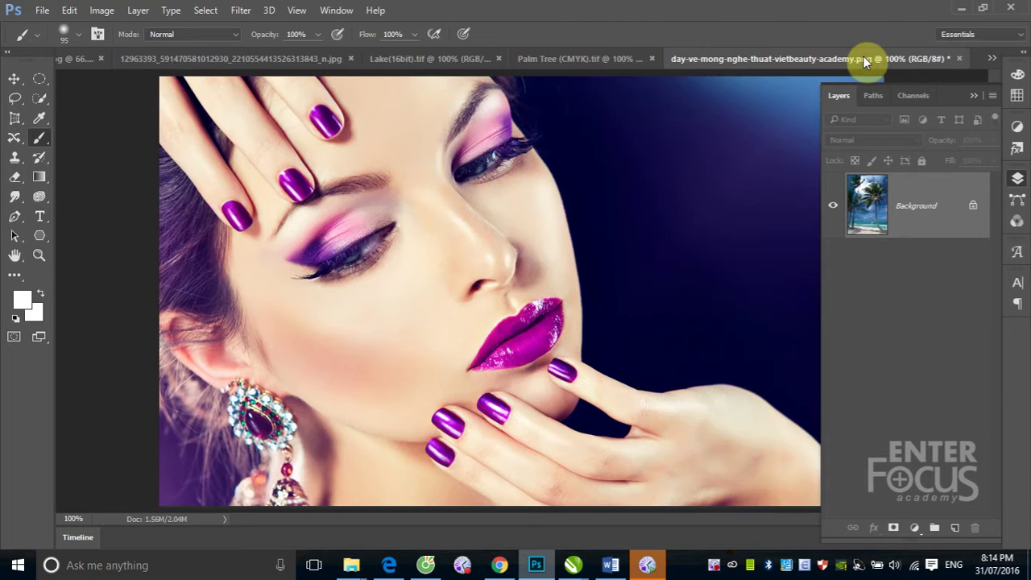
{"action": "left_click", "coordinate": [275, 62]}
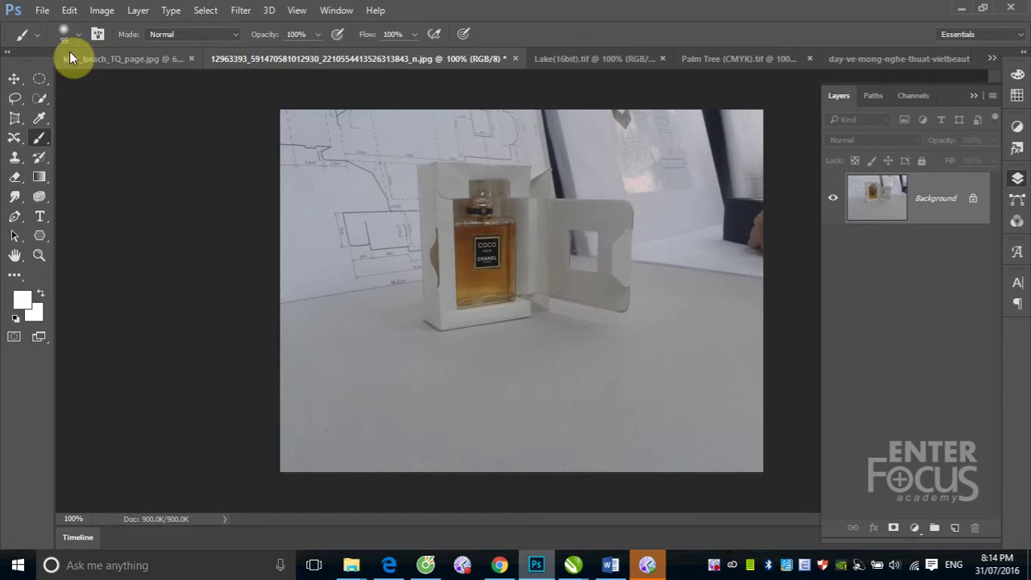
{"action": "left_click", "coordinate": [96, 59]}
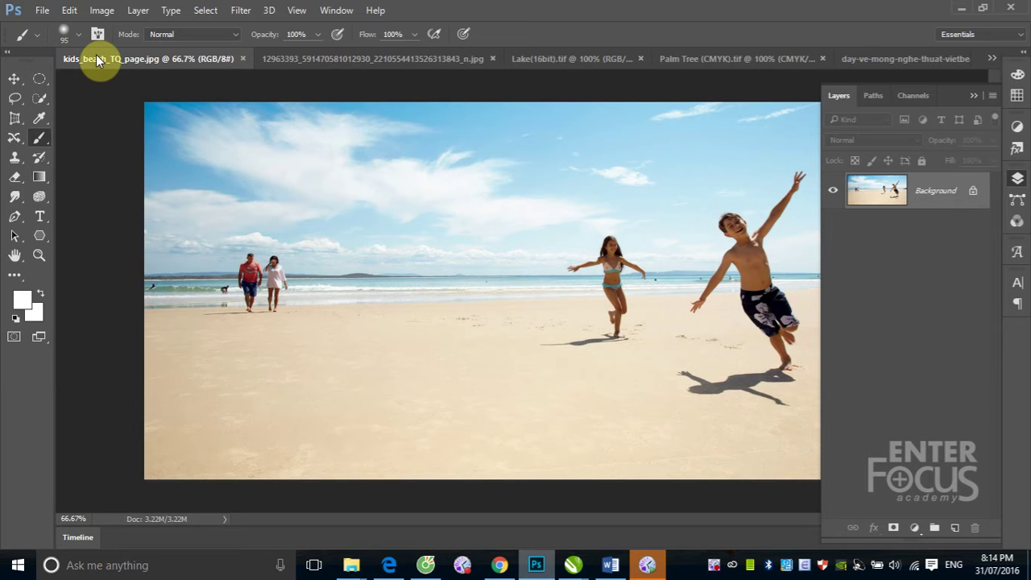
{"action": "left_click", "coordinate": [42, 11]}
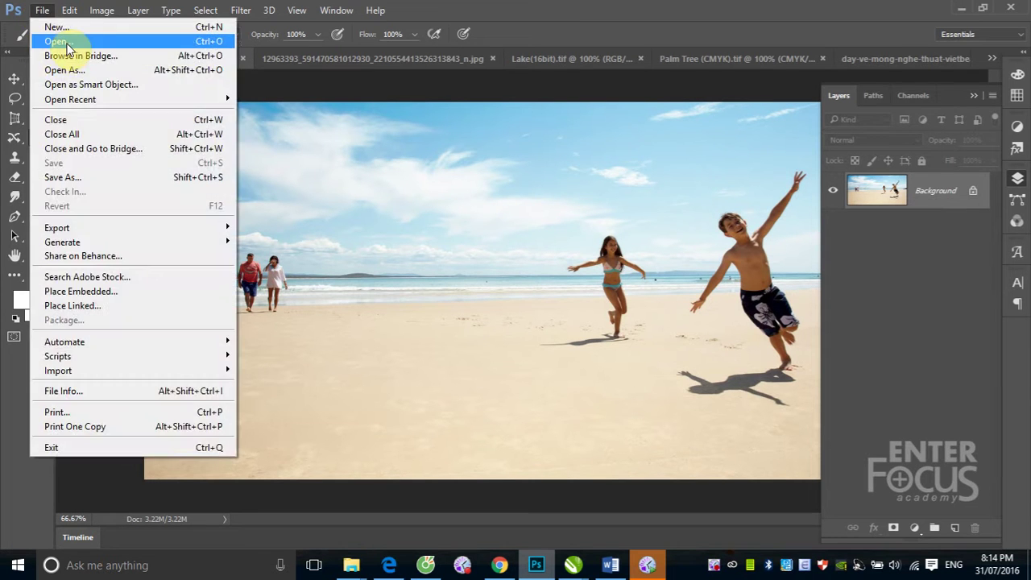
{"action": "key", "text": "Escape"}
{"action": "key", "text": "ctrl+o"}
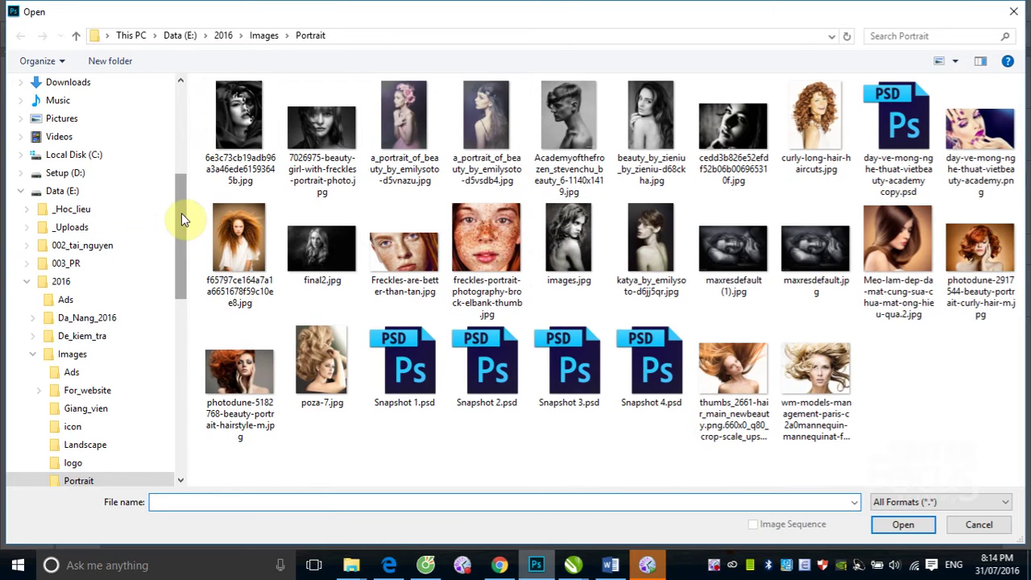
{"action": "left_click", "coordinate": [90, 173]}
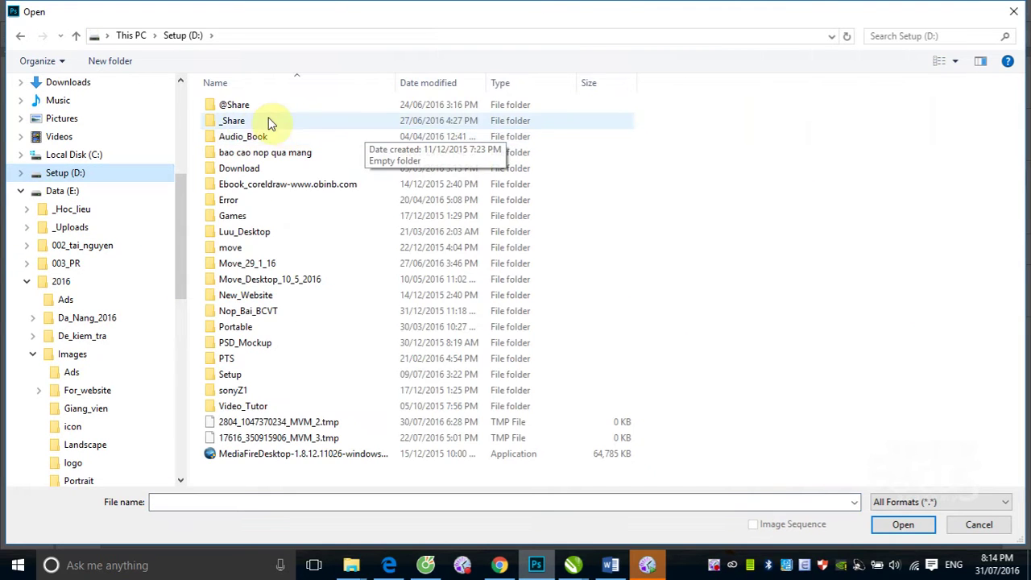
{"action": "double_click", "coordinate": [239, 105]}
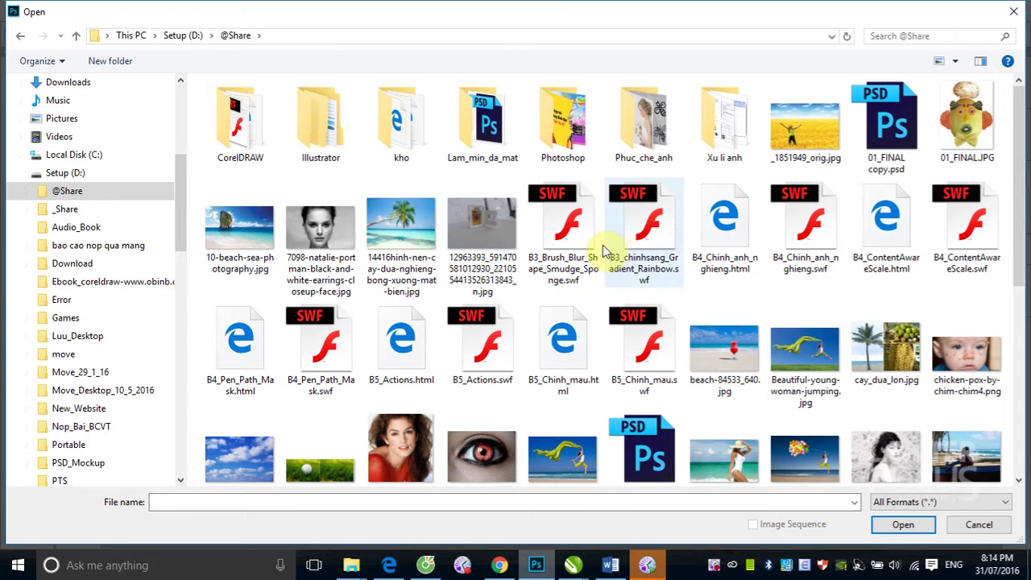
{"action": "scroll", "coordinate": [710, 306], "scroll_direction": "down", "scroll_amount": 2}
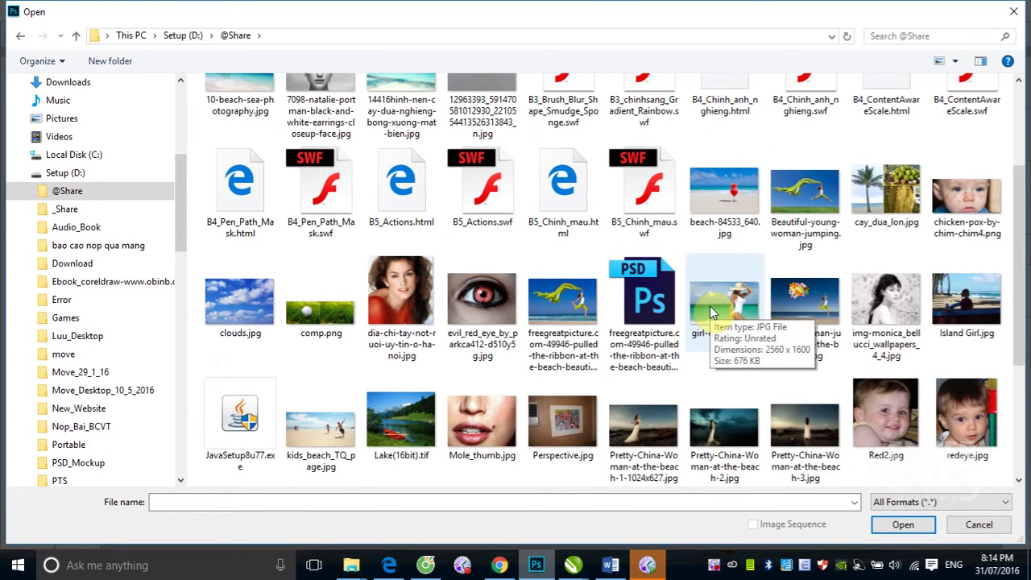
{"action": "scroll", "coordinate": [710, 310], "scroll_direction": "down", "scroll_amount": 3}
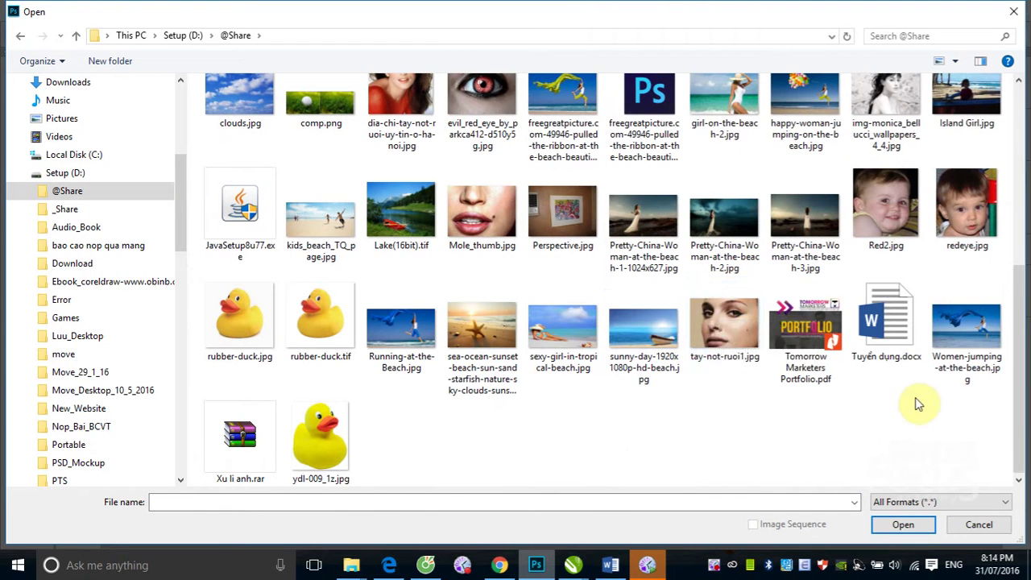
{"action": "scroll", "coordinate": [883, 391], "scroll_direction": "up", "scroll_amount": 2}
{"action": "left_click", "coordinate": [775, 249]}
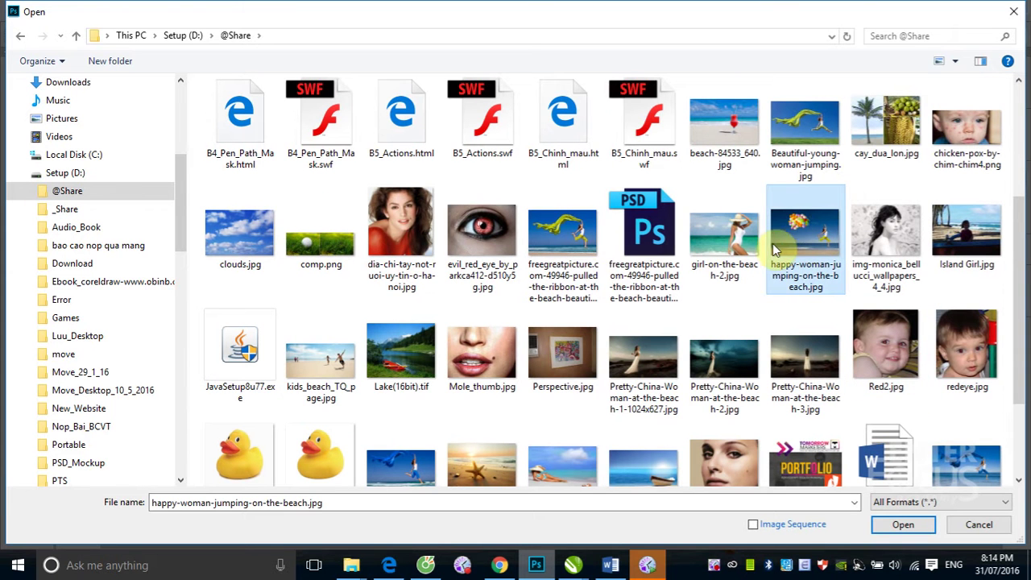
{"action": "left_click", "coordinate": [906, 524]}
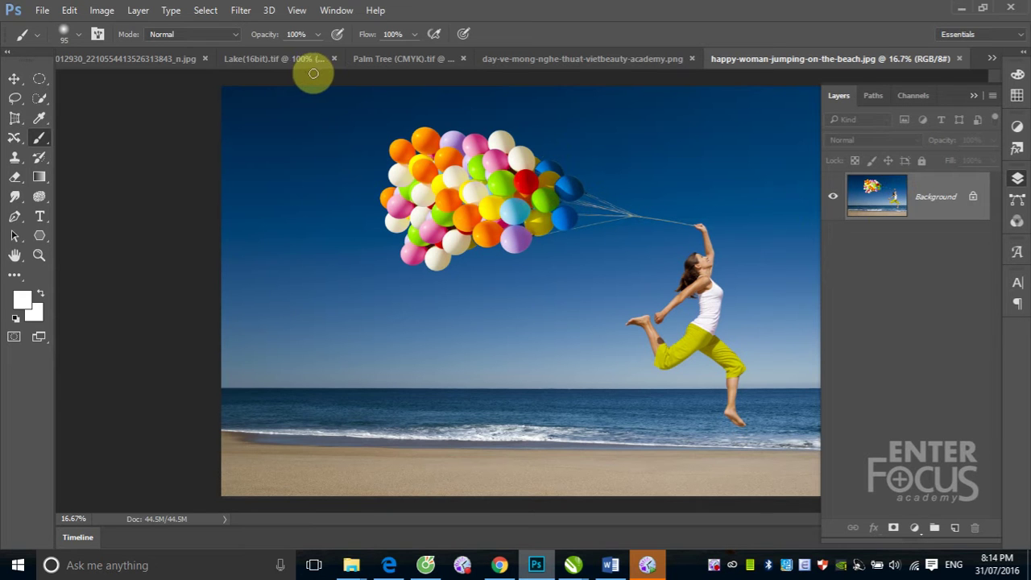
Open Hue/Saturation, move it aside, cancel it, and collapse the Layers panel
{"action": "left_click", "coordinate": [102, 10]}
{"action": "mouse_move", "coordinate": [124, 48]}
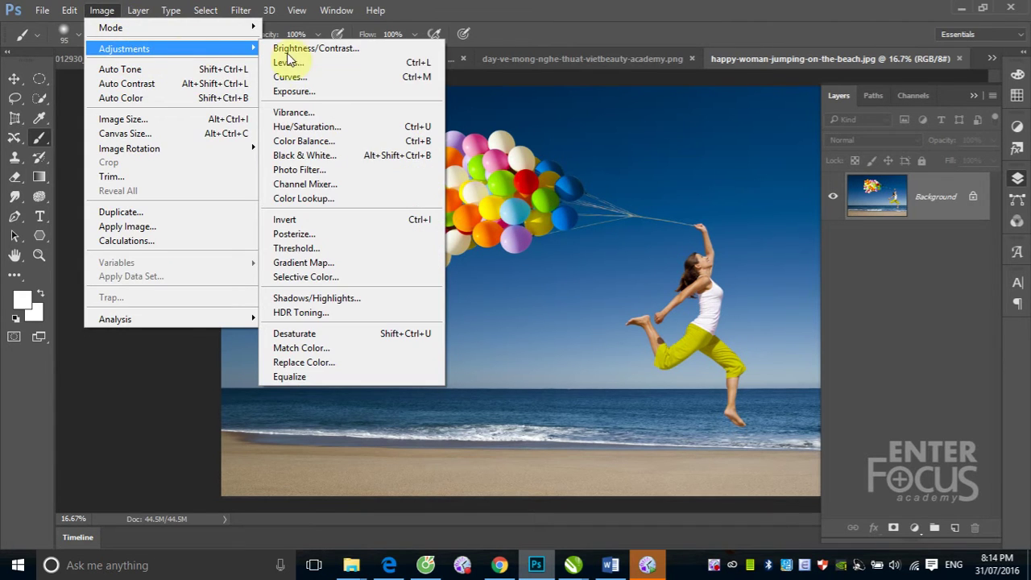
{"action": "left_click", "coordinate": [349, 129]}
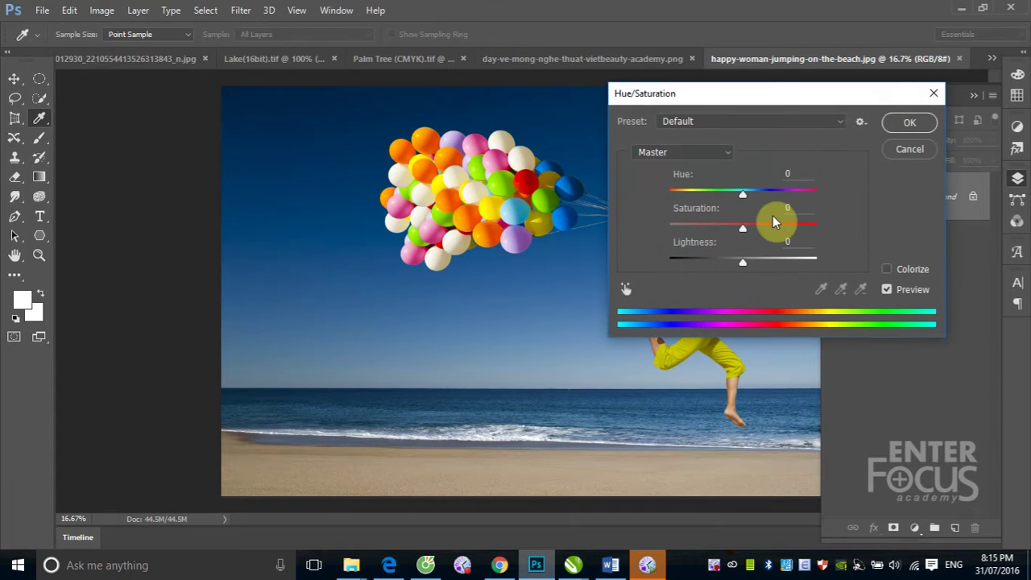
{"action": "mouse_move", "coordinate": [762, 101]}
{"action": "left_mouse_down"}
{"action": "mouse_move", "coordinate": [778, 102]}
{"action": "mouse_move", "coordinate": [472, 253]}
{"action": "left_mouse_up"}
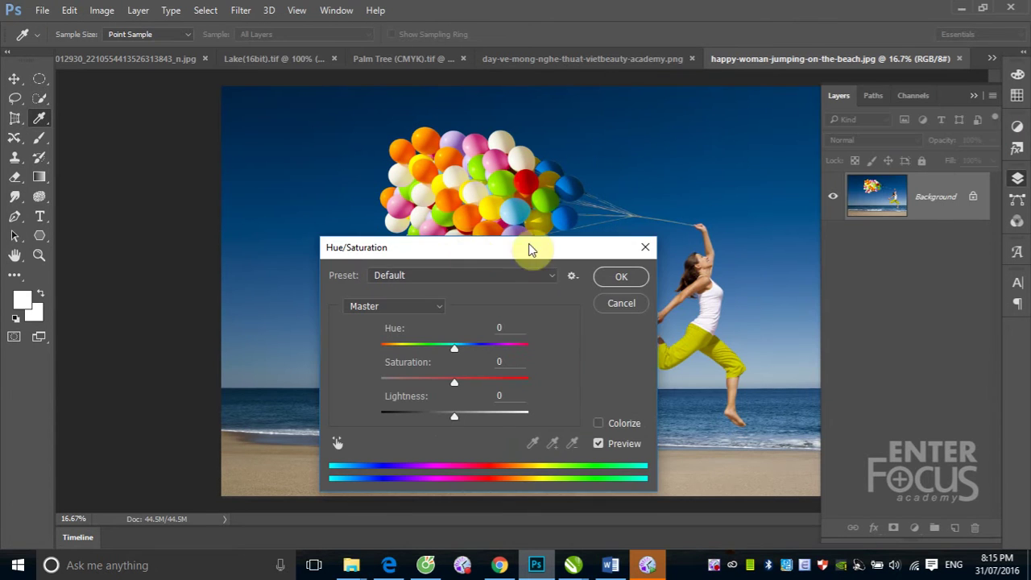
{"action": "left_click", "coordinate": [632, 313]}
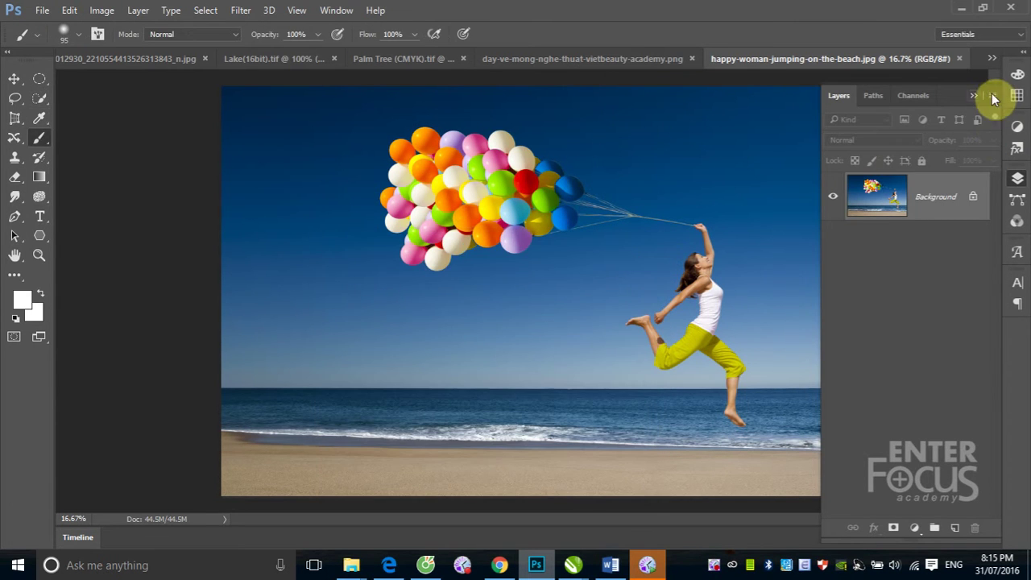
{"action": "left_click", "coordinate": [999, 96]}
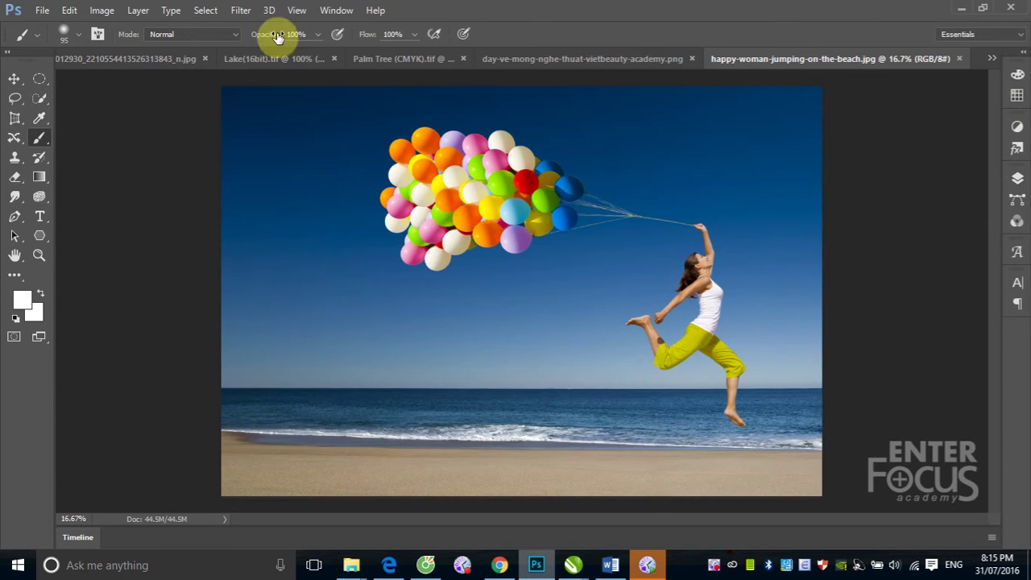
Reopen Hue/Saturation and preview Hue +47 then -60, enabling image sampling
{"action": "left_click", "coordinate": [102, 10]}
{"action": "mouse_move", "coordinate": [125, 48]}
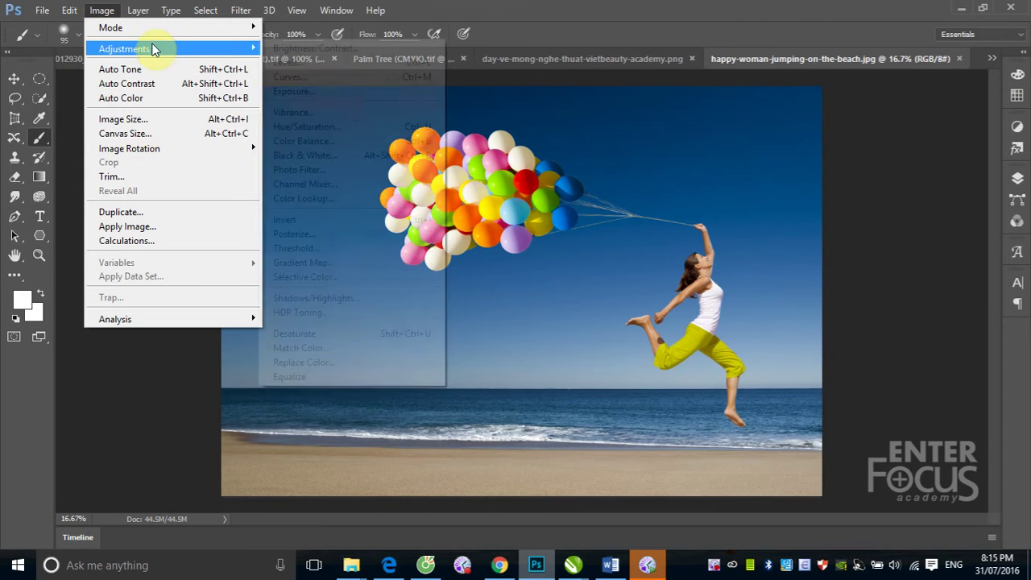
{"action": "left_click", "coordinate": [304, 128]}
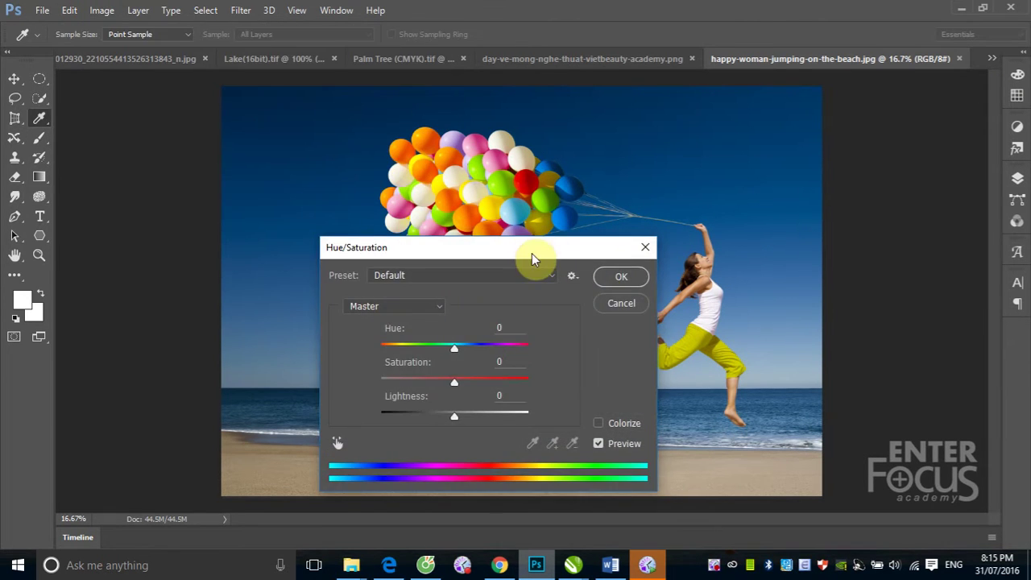
{"action": "mouse_move", "coordinate": [531, 245]}
{"action": "left_mouse_down"}
{"action": "mouse_move", "coordinate": [932, 172]}
{"action": "mouse_move", "coordinate": [986, 71]}
{"action": "left_mouse_up"}
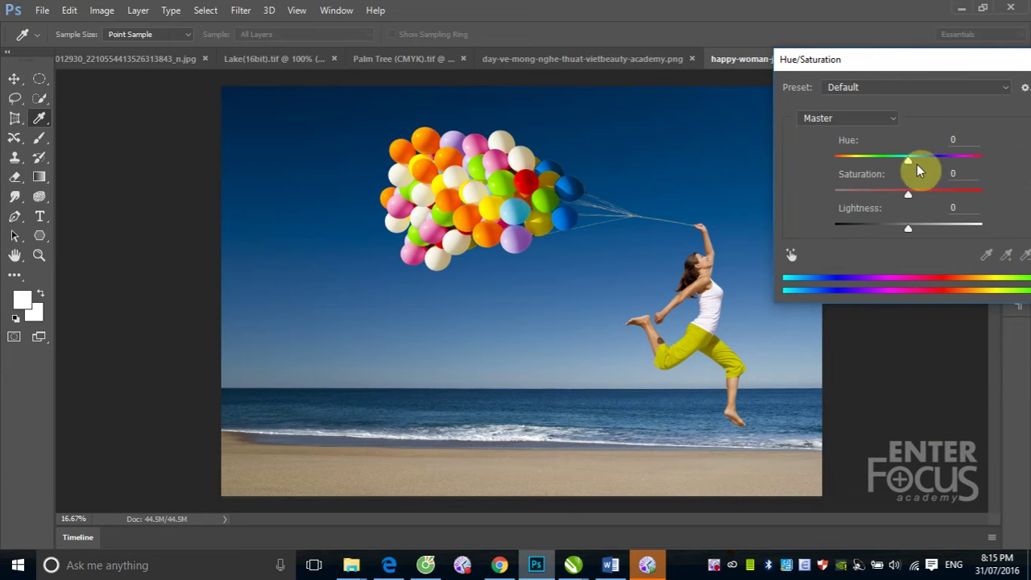
{"action": "left_click_drag", "start_coordinate": [910, 163], "coordinate": [942, 160]}
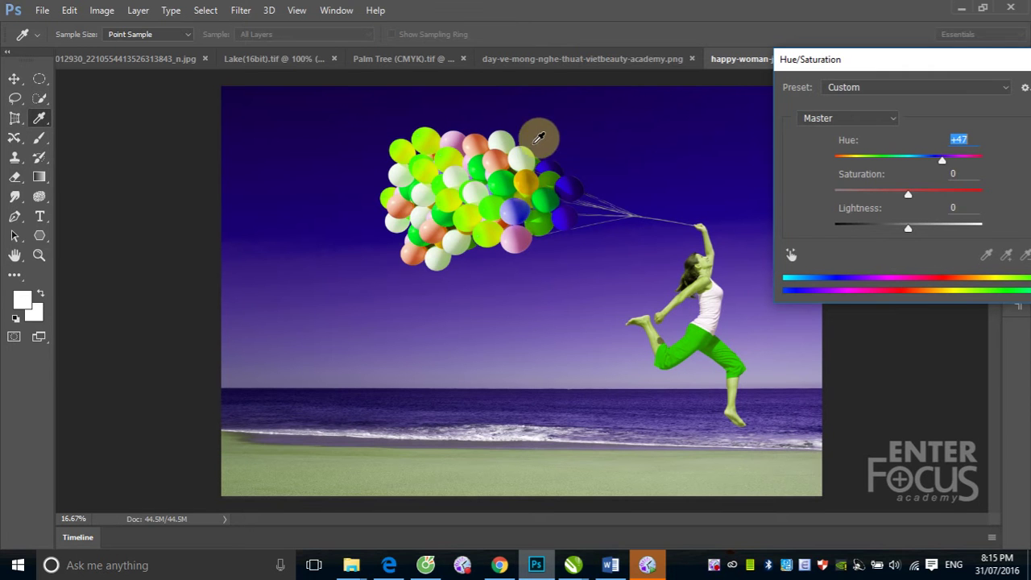
{"action": "left_click", "coordinate": [947, 161]}
{"action": "left_click_drag", "start_coordinate": [942, 161], "coordinate": [871, 163]}
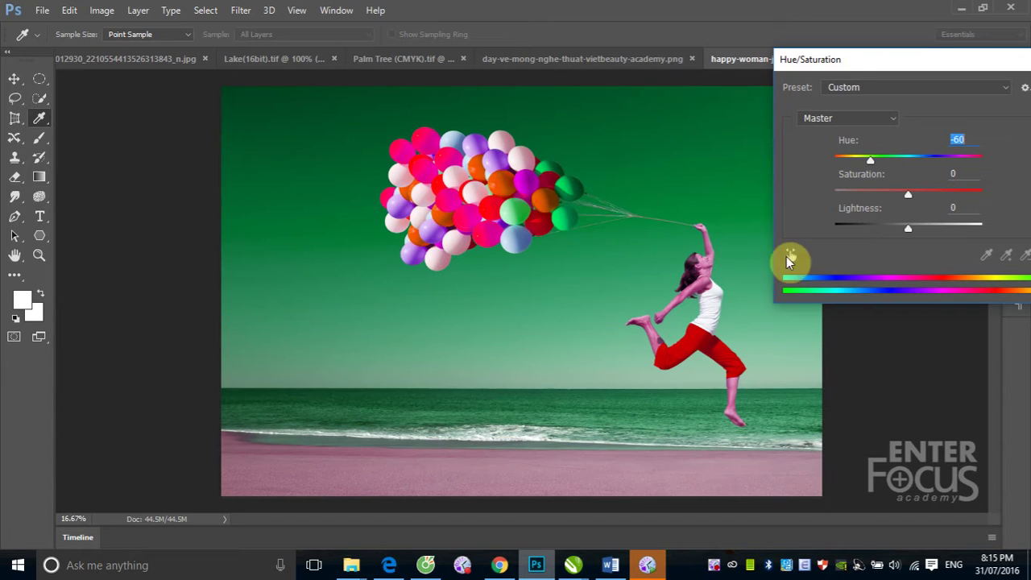
{"action": "left_click", "coordinate": [696, 347]}
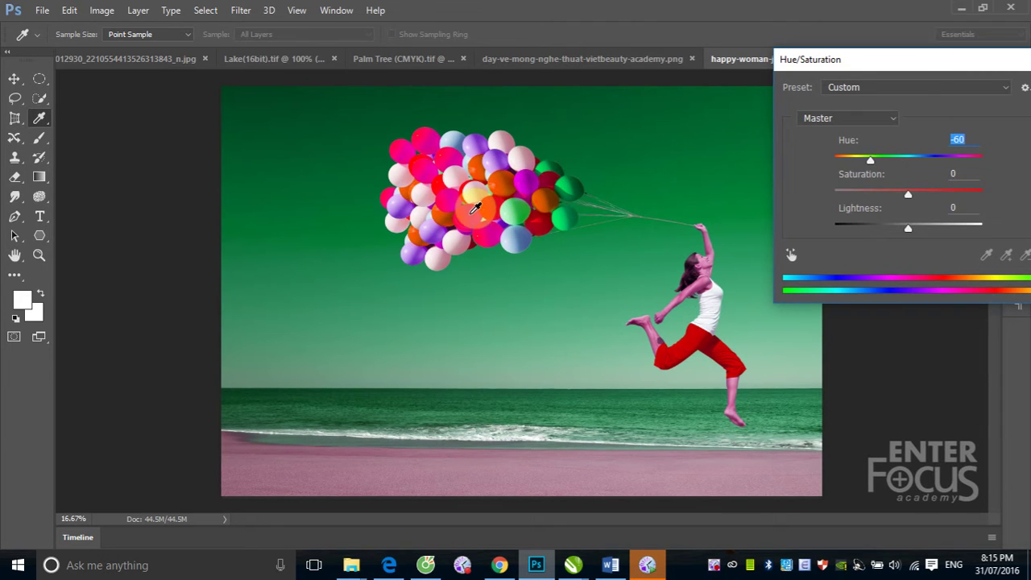
{"action": "left_click_drag", "start_coordinate": [905, 58], "coordinate": [760, 66]}
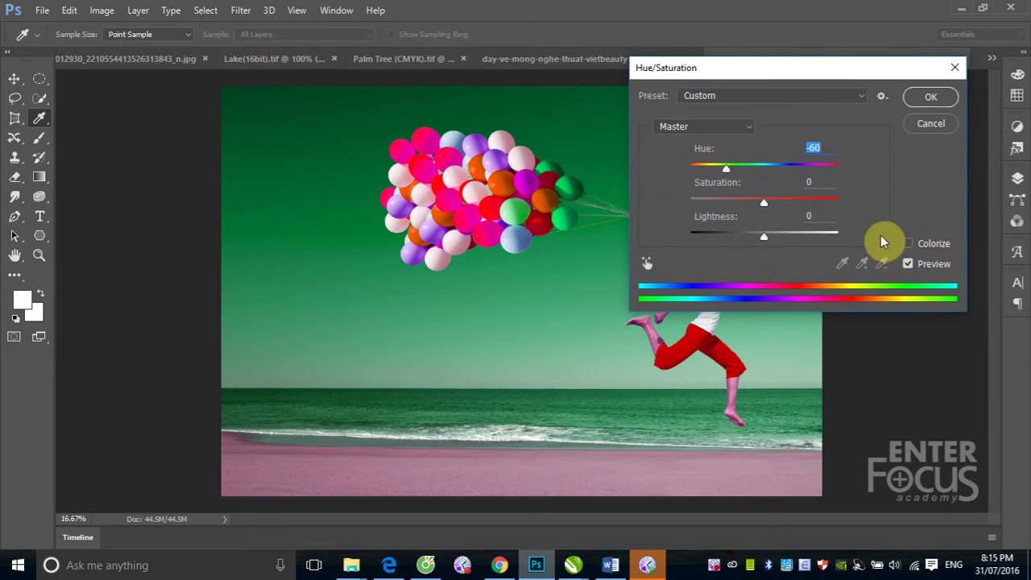
Enable Colorize and try red, blue, magenta and olive tints at varying saturation
{"action": "left_click", "coordinate": [912, 245]}
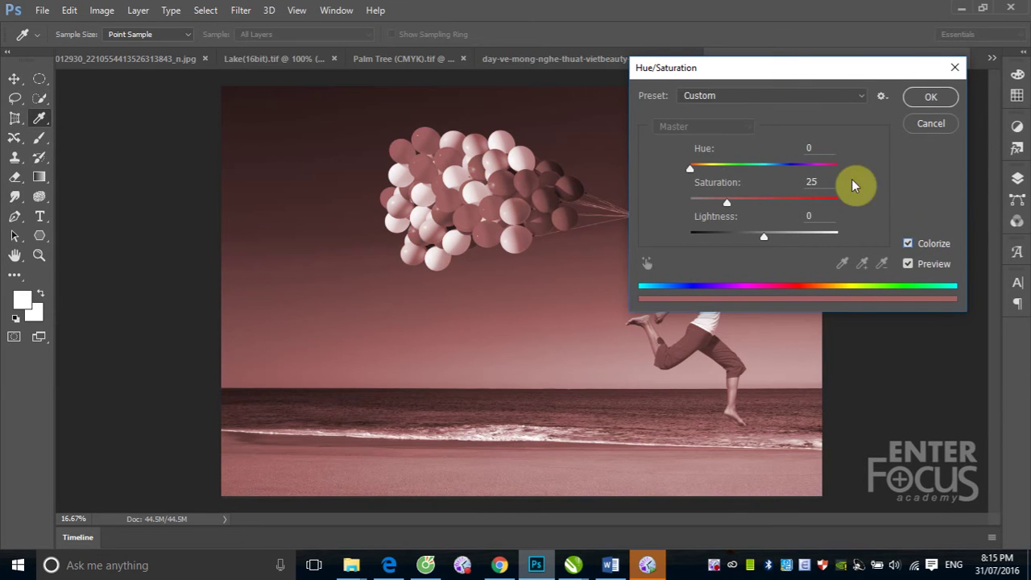
{"action": "left_click_drag", "start_coordinate": [749, 71], "coordinate": [837, 24]}
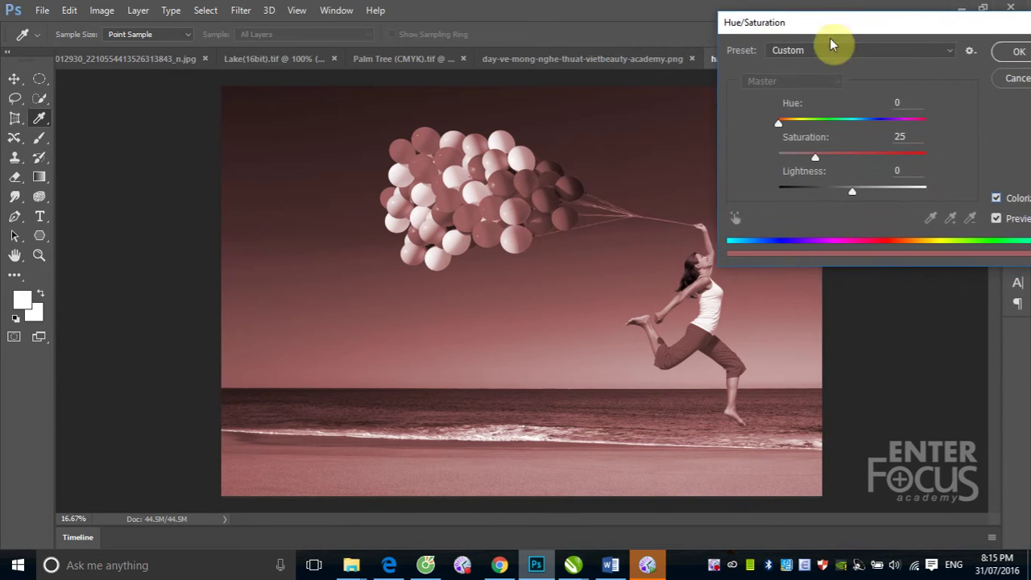
{"action": "mouse_move", "coordinate": [814, 159]}
{"action": "left_mouse_down"}
{"action": "mouse_move", "coordinate": [872, 158]}
{"action": "mouse_move", "coordinate": [859, 159]}
{"action": "left_mouse_up"}
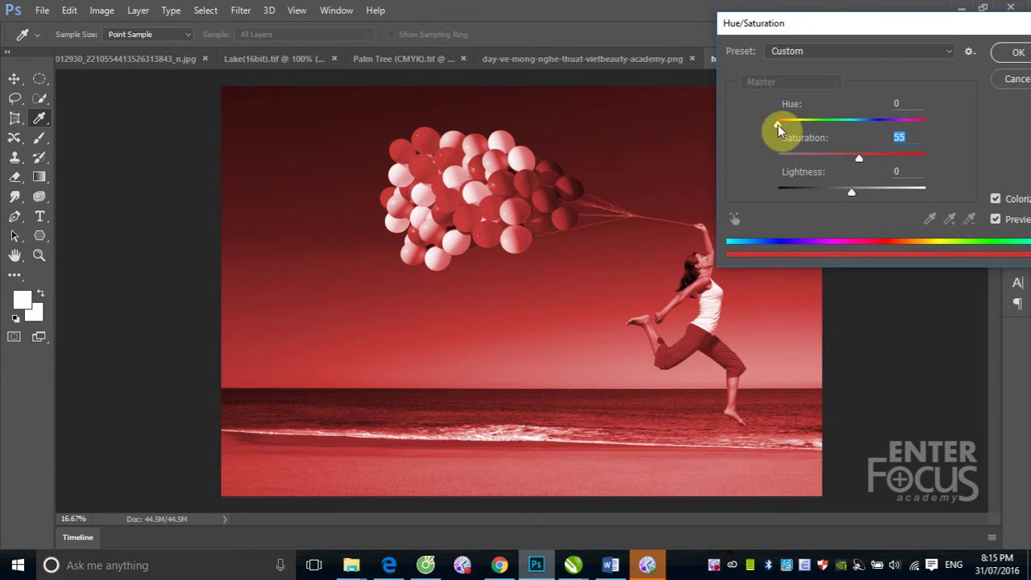
{"action": "left_click_drag", "start_coordinate": [782, 129], "coordinate": [869, 134]}
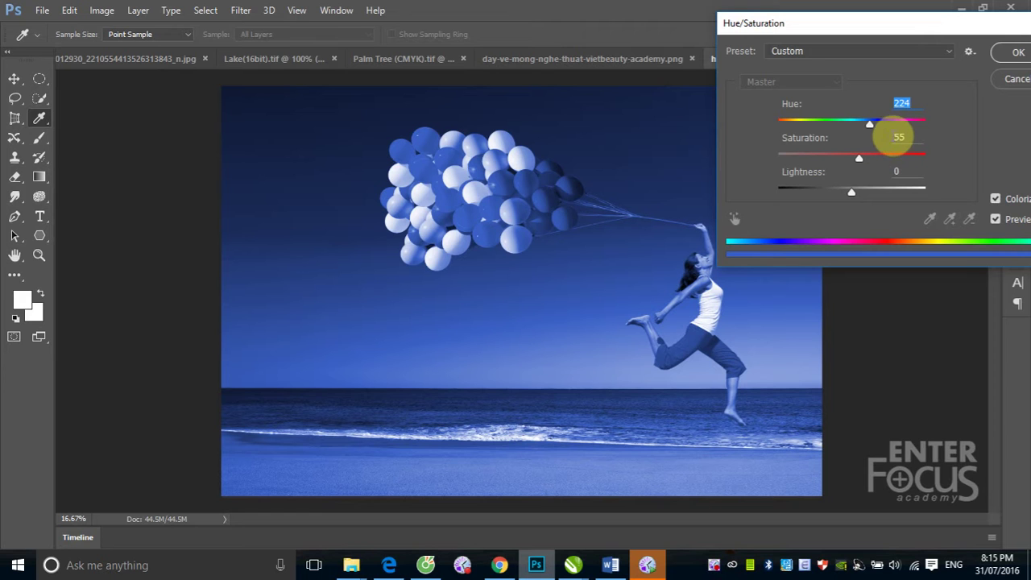
{"action": "left_click_drag", "start_coordinate": [871, 125], "coordinate": [905, 127]}
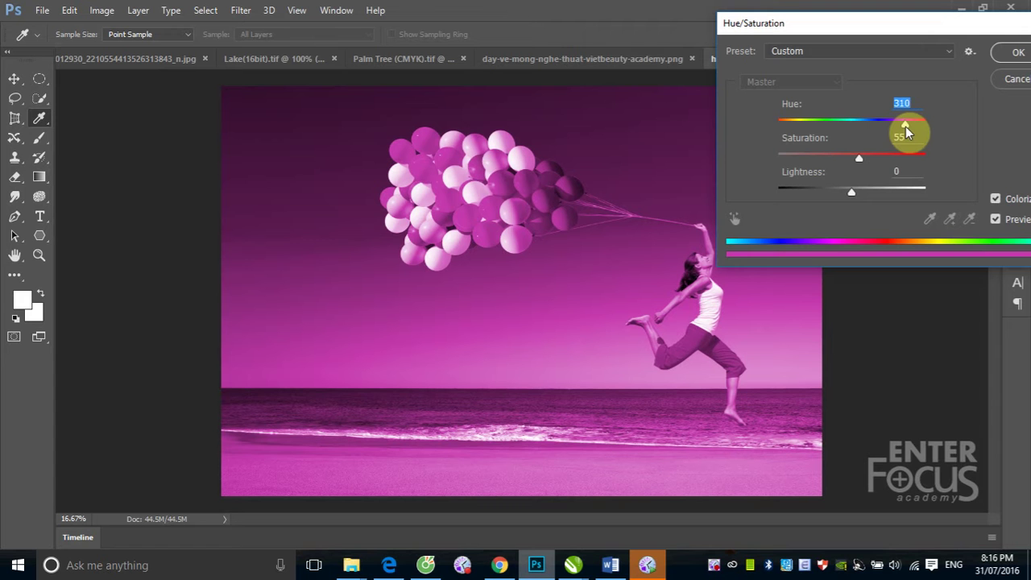
{"action": "left_click_drag", "start_coordinate": [905, 126], "coordinate": [791, 144]}
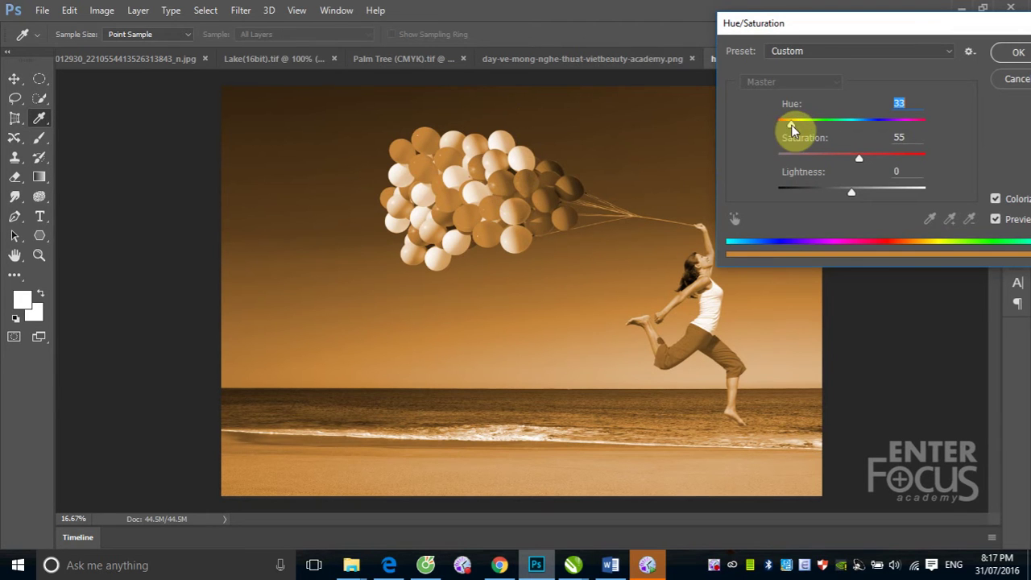
Shift the tint through green to blue, applying Hue 204, Saturation 39, Lightness +3
{"action": "left_click_drag", "start_coordinate": [791, 124], "coordinate": [824, 129]}
{"action": "mouse_move", "coordinate": [859, 160]}
{"action": "left_mouse_down"}
{"action": "mouse_move", "coordinate": [906, 164]}
{"action": "mouse_move", "coordinate": [811, 171]}
{"action": "left_mouse_up"}
{"action": "mouse_move", "coordinate": [790, 171]}
{"action": "left_mouse_down"}
{"action": "mouse_move", "coordinate": [836, 169]}
{"action": "mouse_move", "coordinate": [854, 195]}
{"action": "left_mouse_up"}
{"action": "left_click_drag", "start_coordinate": [825, 127], "coordinate": [862, 126]}
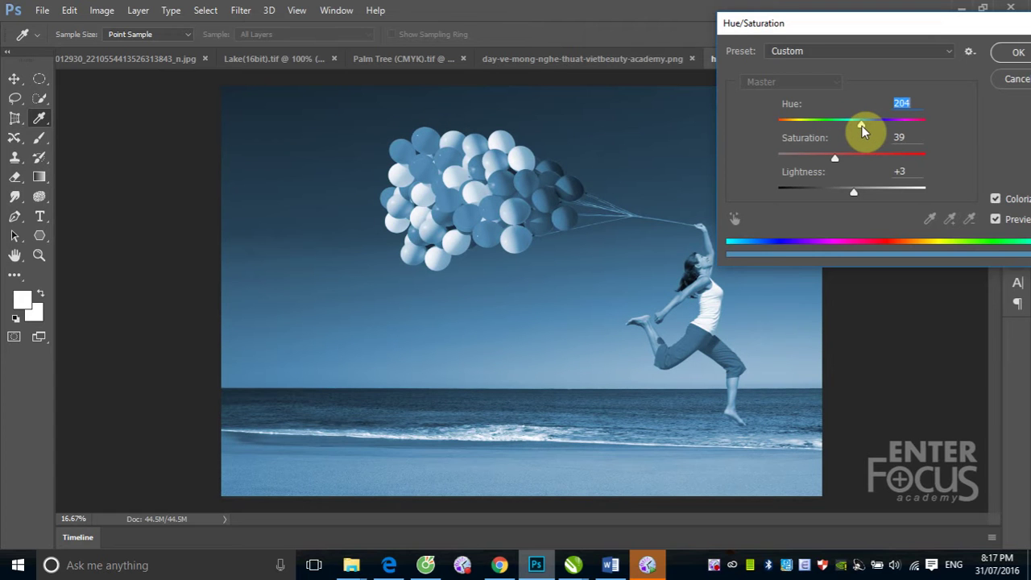
{"action": "left_click_drag", "start_coordinate": [897, 27], "coordinate": [748, 42]}
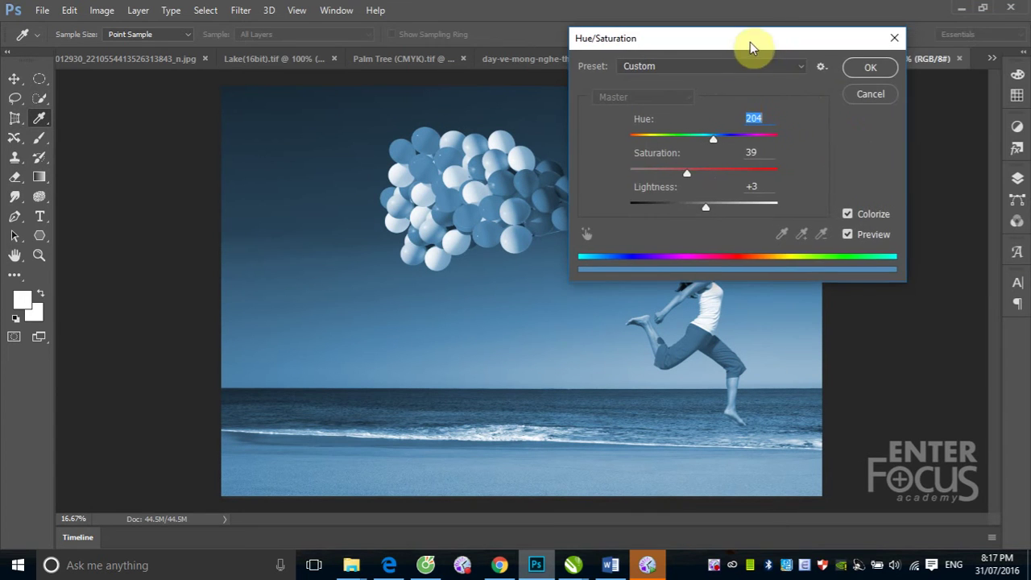
{"action": "left_click", "coordinate": [865, 71]}
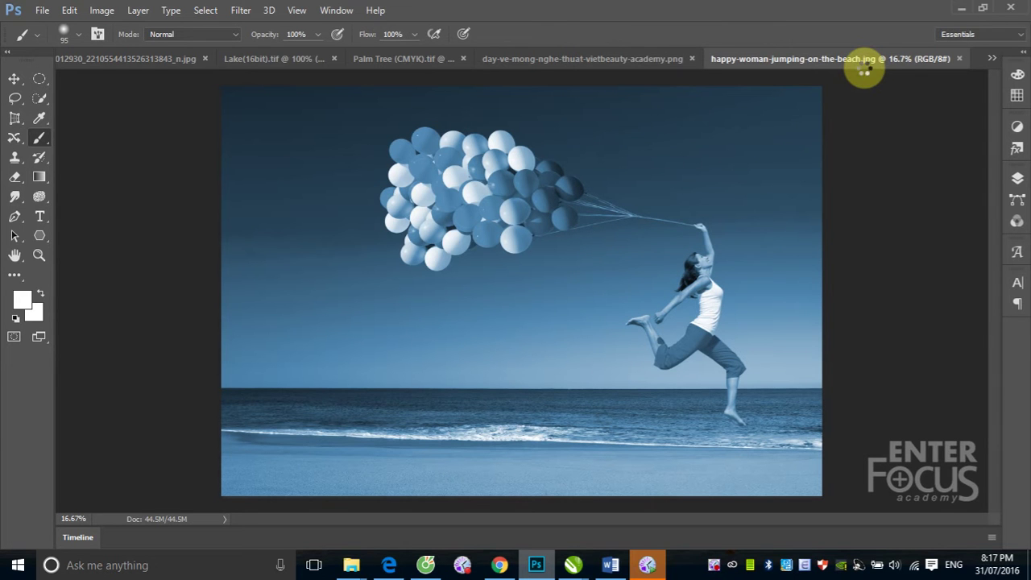
Undo the blue colorize tint so the beach photo regains its original colours
{"action": "key", "text": "ctrl+z"}
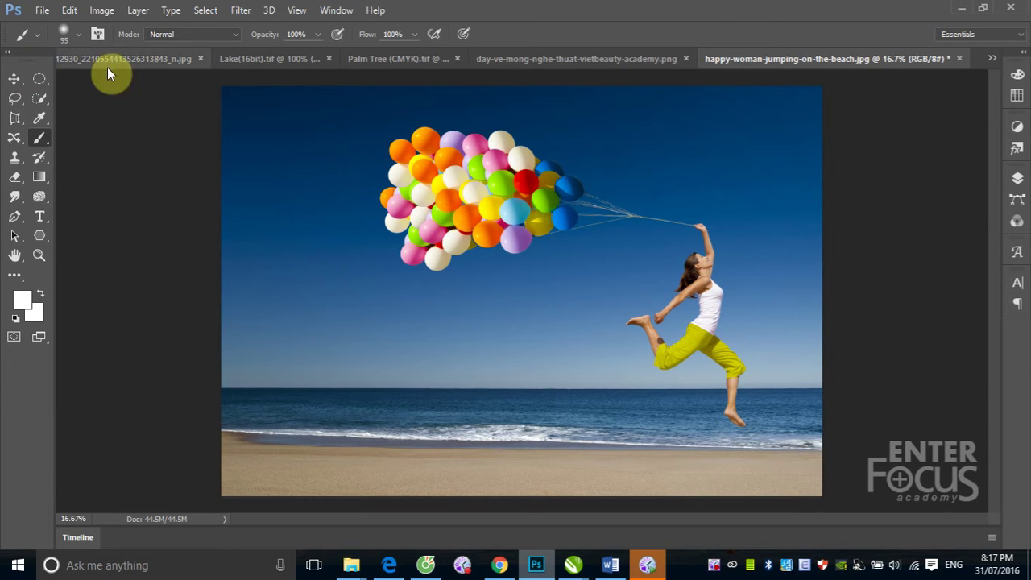
{"action": "left_click", "coordinate": [102, 10]}
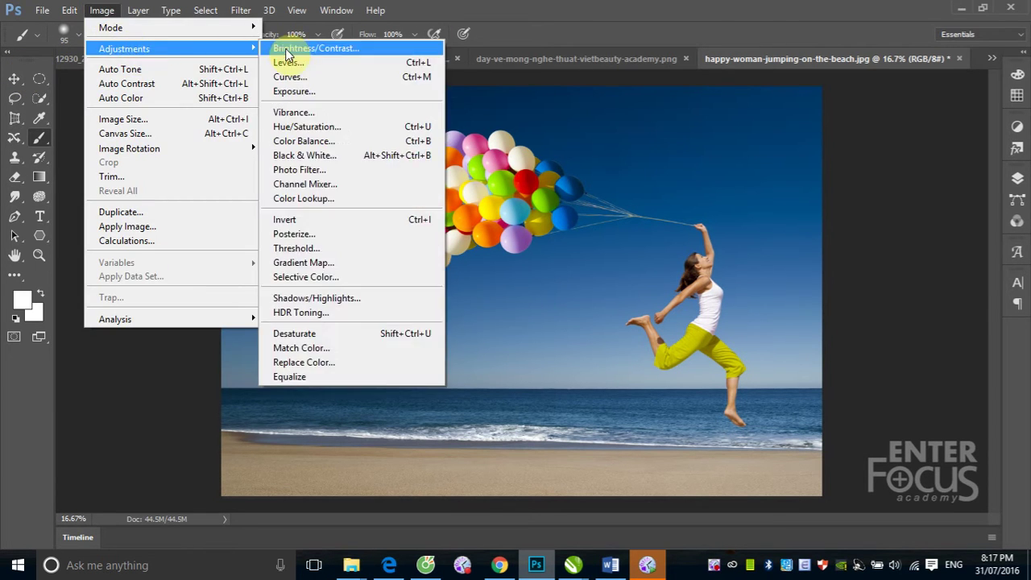
{"action": "mouse_move", "coordinate": [124, 49]}
{"action": "left_click", "coordinate": [319, 140]}
{"action": "left_click_drag", "start_coordinate": [881, 148], "coordinate": [891, 20]}
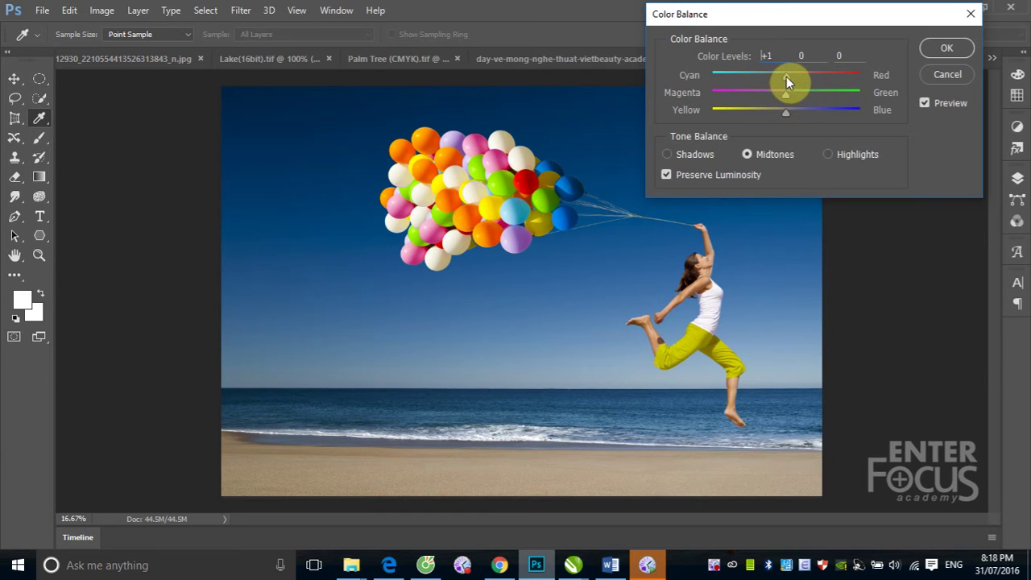
{"action": "left_click_drag", "start_coordinate": [756, 78], "coordinate": [716, 83]}
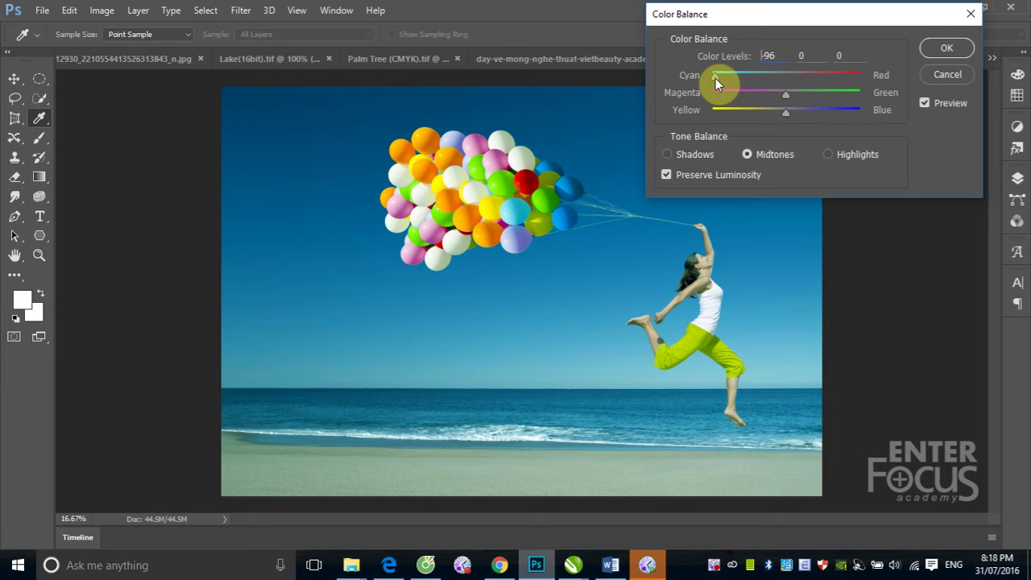
{"action": "left_click_drag", "start_coordinate": [717, 83], "coordinate": [713, 85]}
{"action": "left_click_drag", "start_coordinate": [717, 80], "coordinate": [852, 79]}
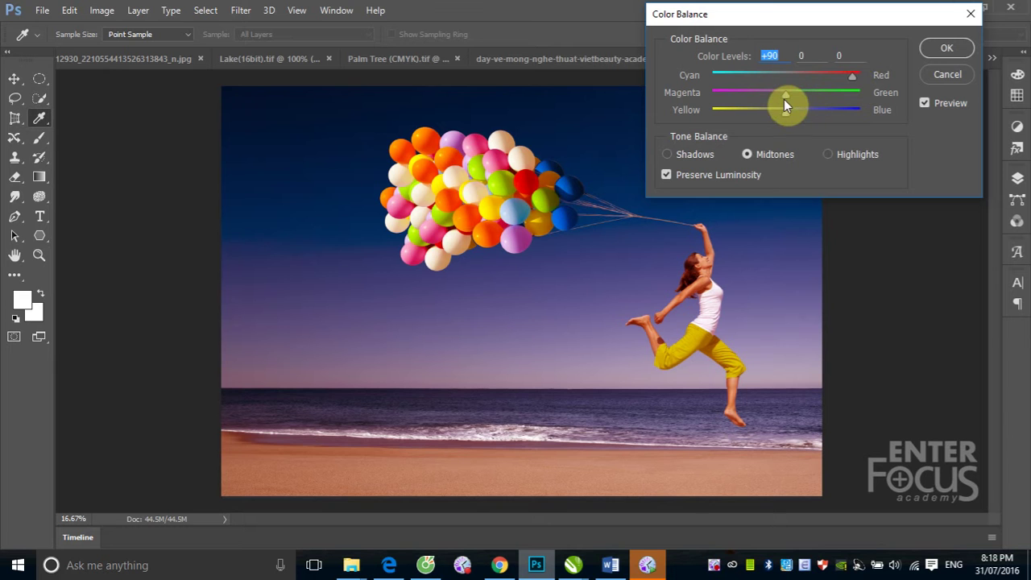
{"action": "left_click_drag", "start_coordinate": [783, 95], "coordinate": [725, 99]}
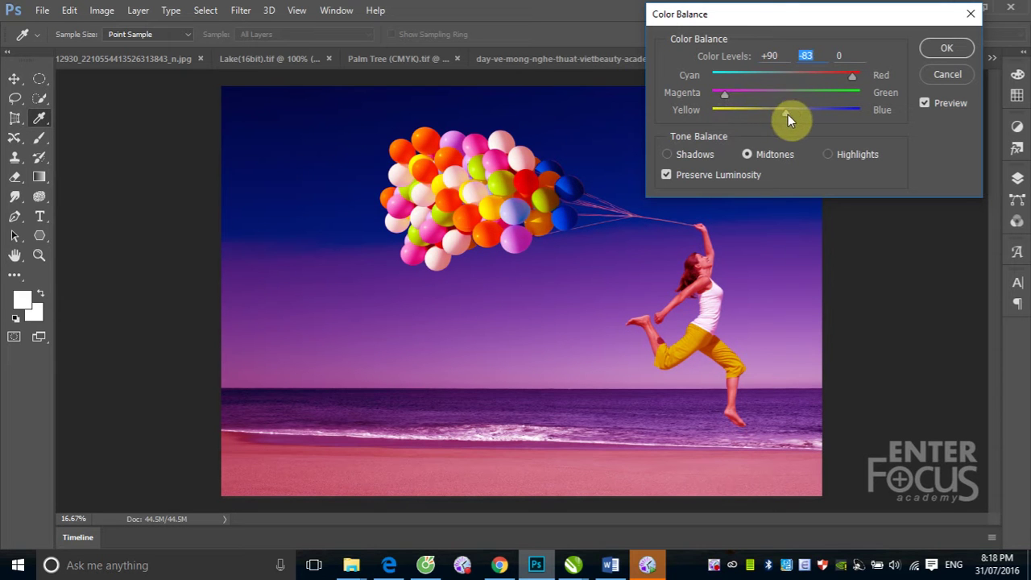
{"action": "mouse_move", "coordinate": [787, 114]}
{"action": "left_mouse_down"}
{"action": "mouse_move", "coordinate": [736, 122]}
{"action": "mouse_move", "coordinate": [835, 124]}
{"action": "left_mouse_up"}
{"action": "mouse_move", "coordinate": [726, 95]}
{"action": "left_mouse_down"}
{"action": "mouse_move", "coordinate": [793, 93]}
{"action": "mouse_move", "coordinate": [761, 78]}
{"action": "mouse_move", "coordinate": [782, 79]}
{"action": "mouse_move", "coordinate": [752, 80]}
{"action": "left_mouse_up"}
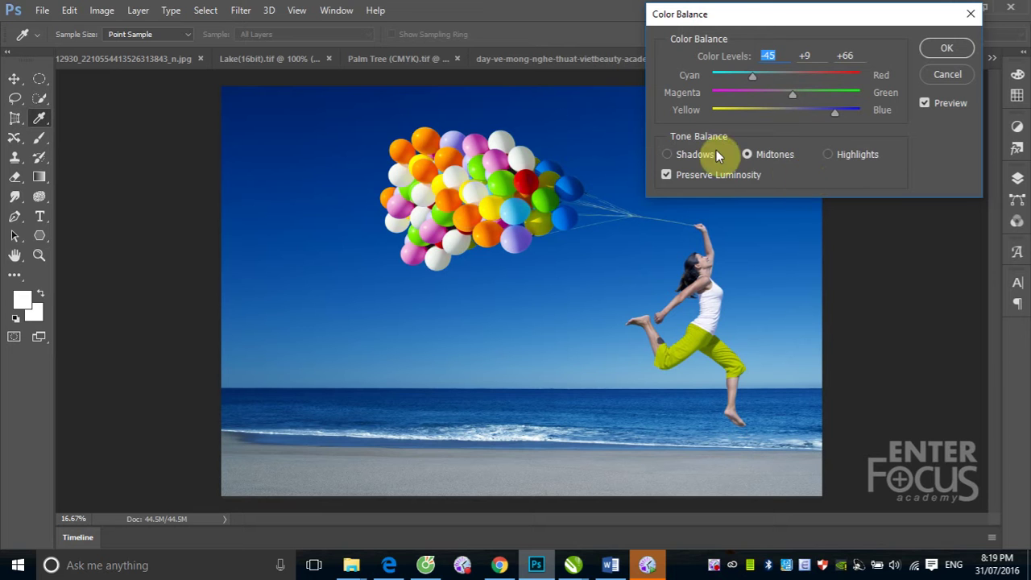
{"action": "left_click", "coordinate": [689, 156]}
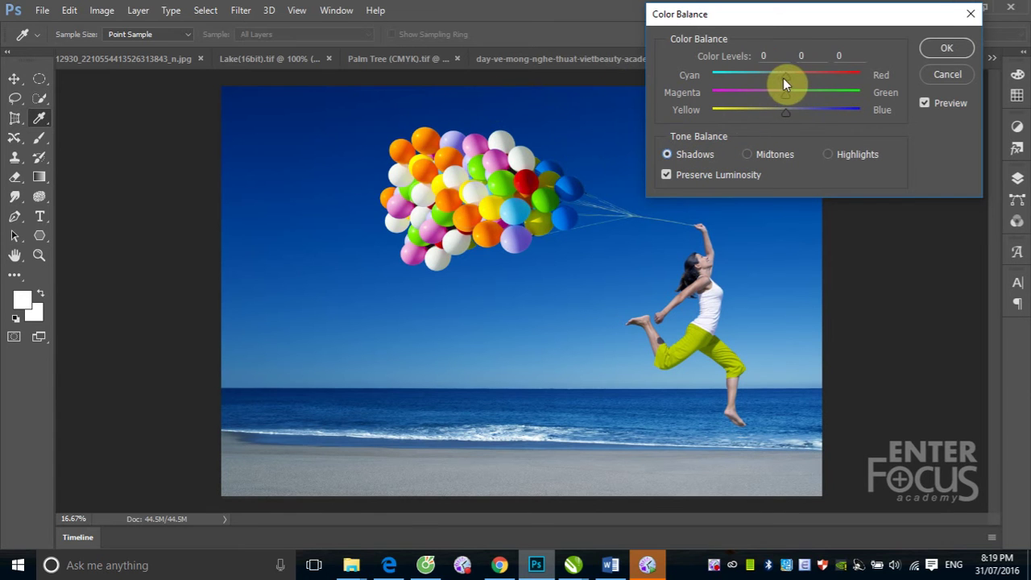
{"action": "mouse_move", "coordinate": [785, 83]}
{"action": "left_mouse_down"}
{"action": "mouse_move", "coordinate": [824, 84]}
{"action": "mouse_move", "coordinate": [723, 85]}
{"action": "mouse_move", "coordinate": [804, 80]}
{"action": "mouse_move", "coordinate": [788, 81]}
{"action": "left_mouse_up"}
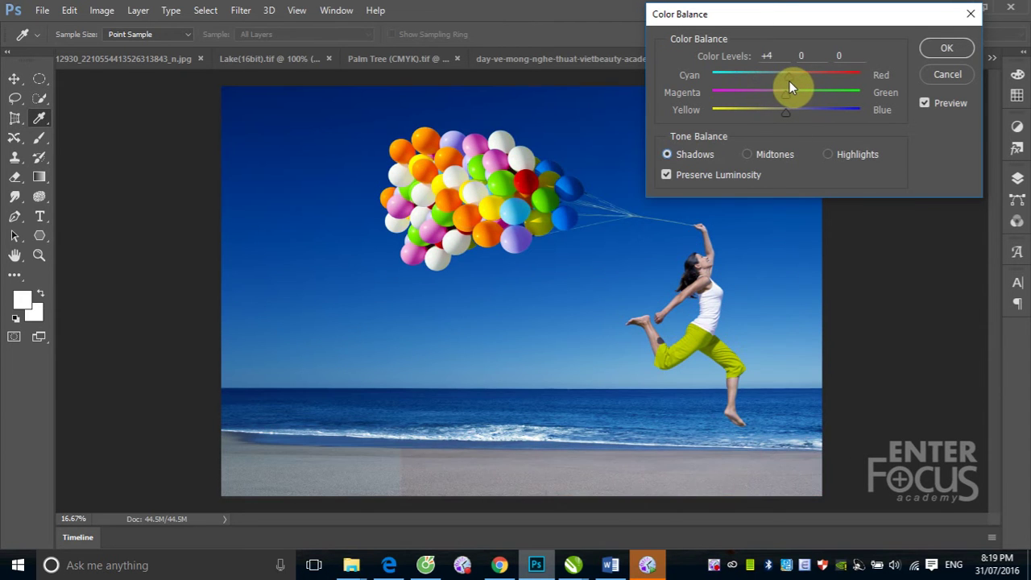
{"action": "left_click", "coordinate": [828, 155]}
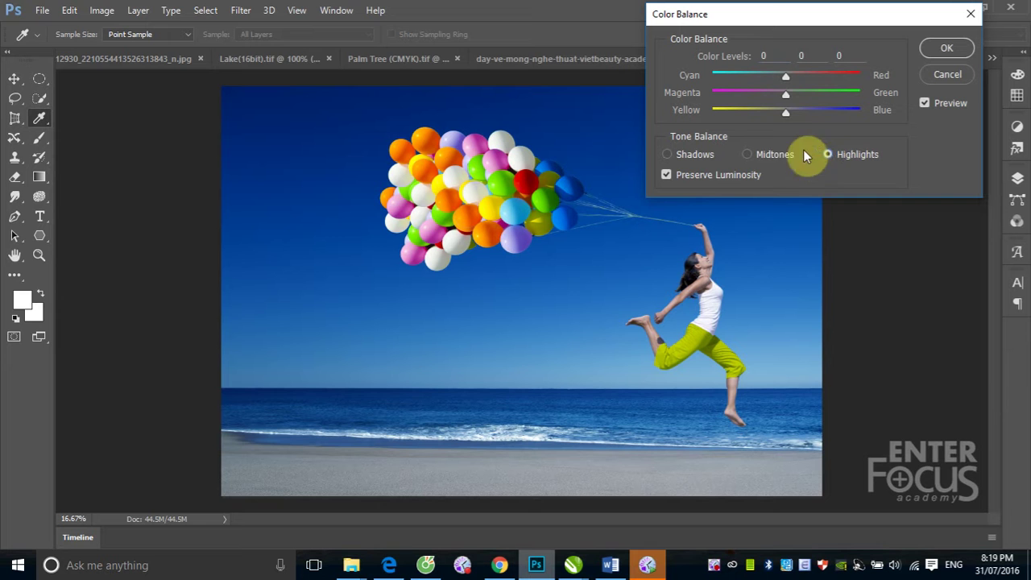
{"action": "mouse_move", "coordinate": [792, 114]}
{"action": "left_mouse_down"}
{"action": "mouse_move", "coordinate": [844, 114]}
{"action": "mouse_move", "coordinate": [712, 120]}
{"action": "mouse_move", "coordinate": [756, 120]}
{"action": "mouse_move", "coordinate": [720, 123]}
{"action": "mouse_move", "coordinate": [733, 122]}
{"action": "left_mouse_up"}
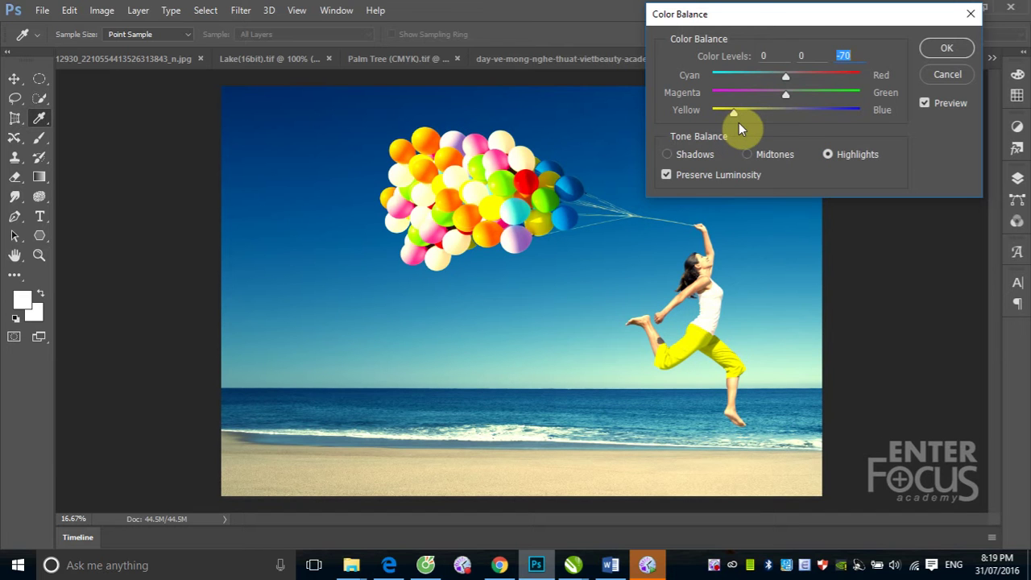
{"action": "left_click", "coordinate": [747, 154]}
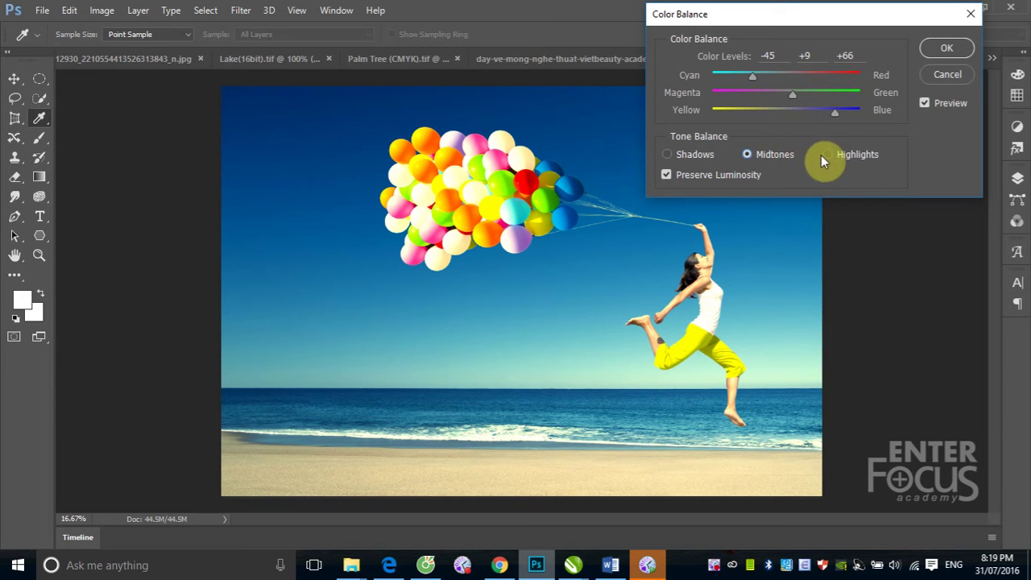
{"action": "left_click", "coordinate": [950, 79]}
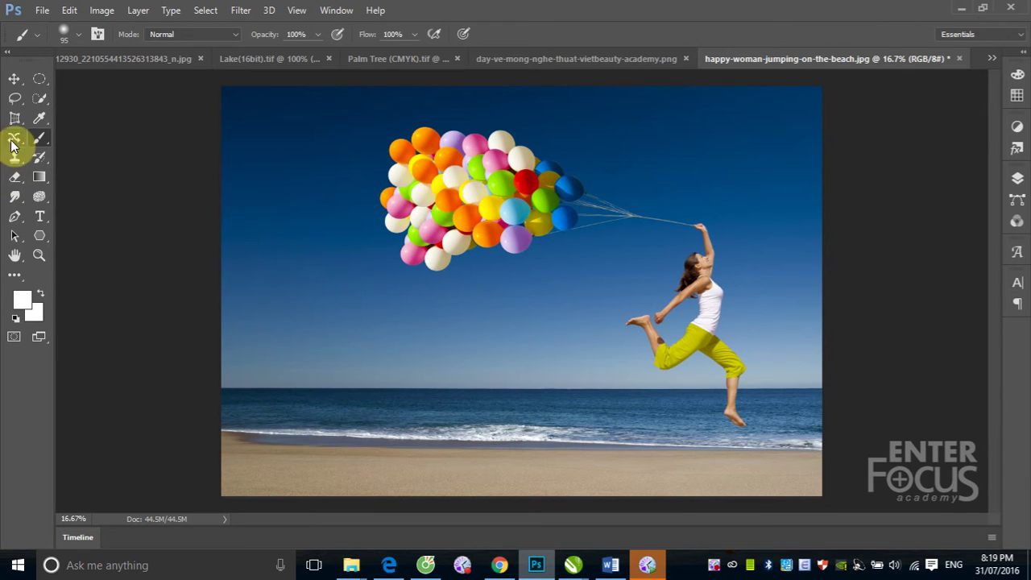
Draw an elliptical marquee selection around the balloons
{"action": "left_click", "coordinate": [40, 78]}
{"action": "left_click_drag", "start_coordinate": [360, 123], "coordinate": [657, 293]}
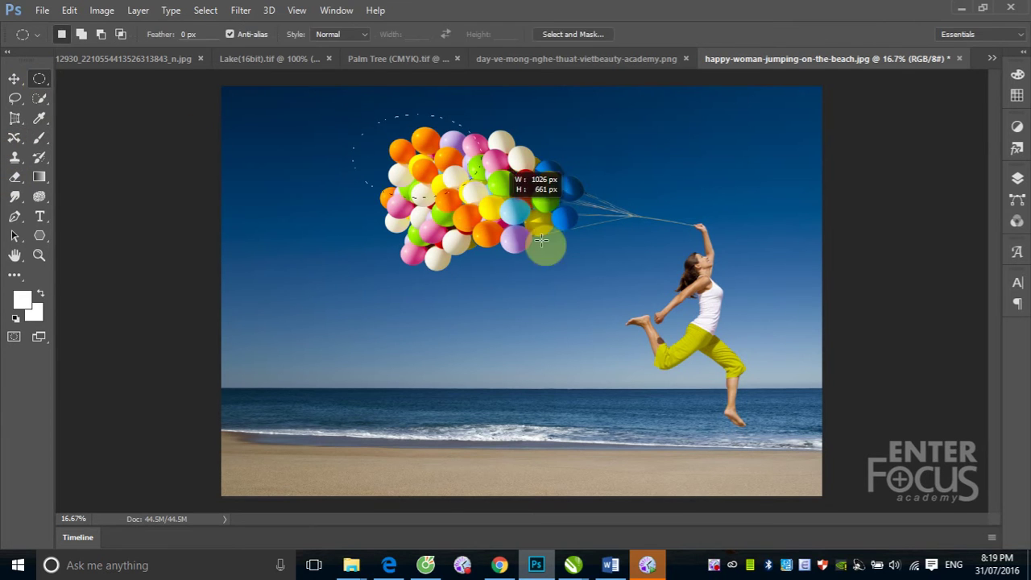
{"action": "left_click", "coordinate": [157, 121]}
{"action": "key", "text": "ctrl+z"}
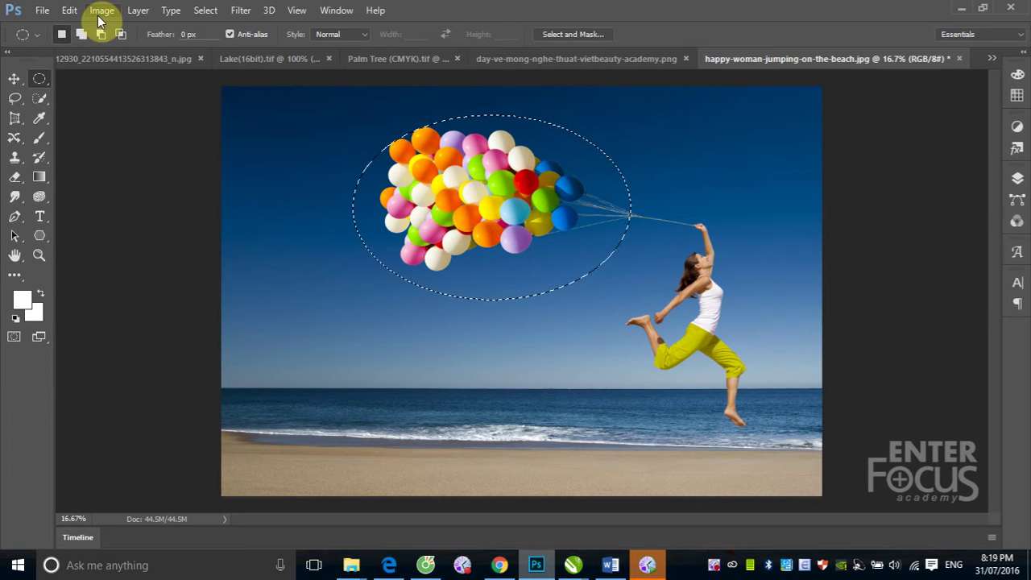
Tint the selected balloons toward cyan with Color Balance, apply it, and deselect
{"action": "left_click", "coordinate": [105, 11]}
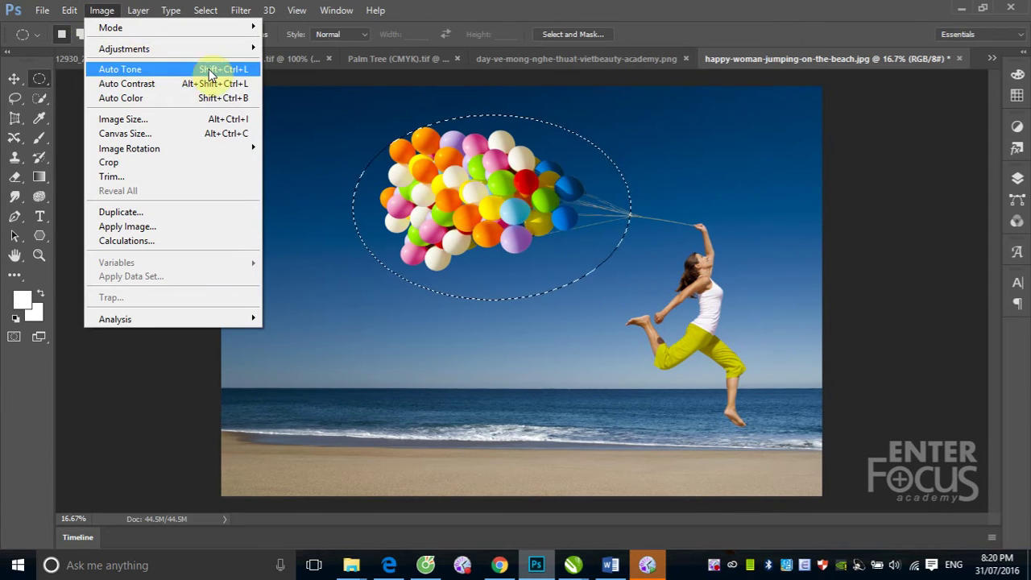
{"action": "mouse_move", "coordinate": [124, 48]}
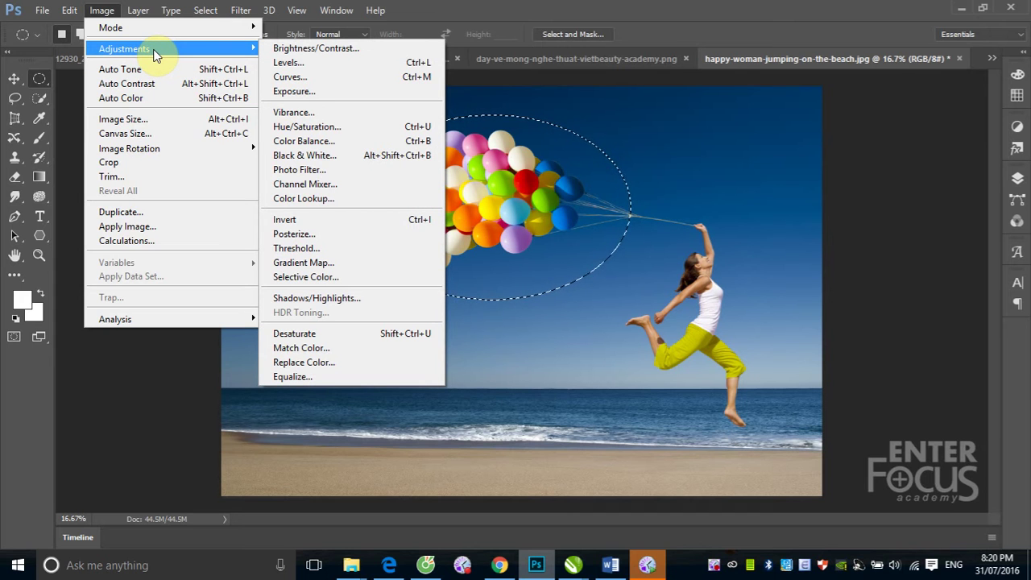
{"action": "left_click", "coordinate": [322, 141]}
{"action": "mouse_move", "coordinate": [786, 78]}
{"action": "left_mouse_down"}
{"action": "mouse_move", "coordinate": [709, 73]}
{"action": "mouse_move", "coordinate": [828, 83]}
{"action": "mouse_move", "coordinate": [714, 88]}
{"action": "mouse_move", "coordinate": [832, 92]}
{"action": "mouse_move", "coordinate": [689, 85]}
{"action": "mouse_move", "coordinate": [834, 82]}
{"action": "mouse_move", "coordinate": [728, 81]}
{"action": "mouse_move", "coordinate": [807, 80]}
{"action": "mouse_move", "coordinate": [742, 82]}
{"action": "mouse_move", "coordinate": [792, 81]}
{"action": "left_mouse_up"}
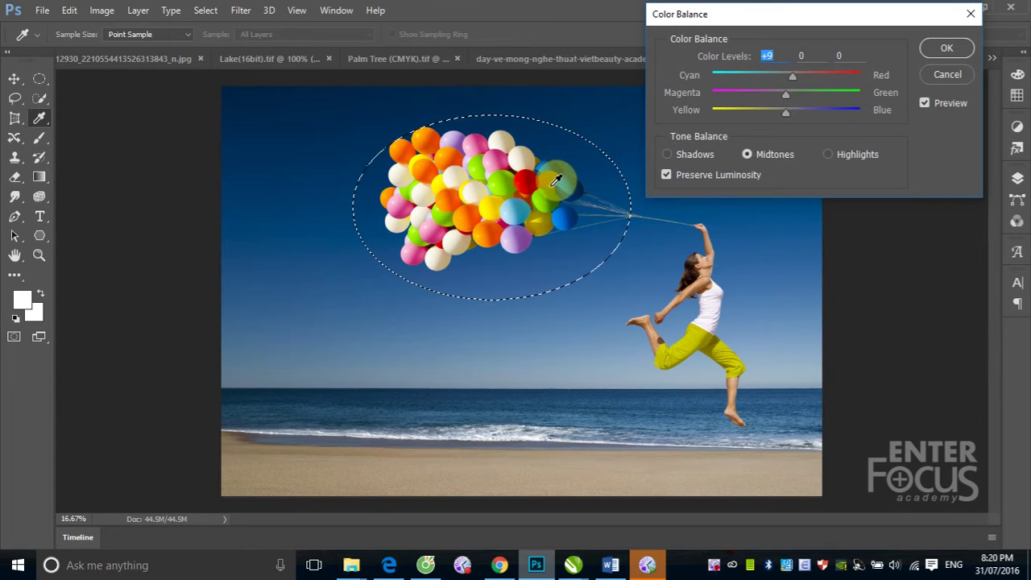
{"action": "left_click", "coordinate": [947, 48]}
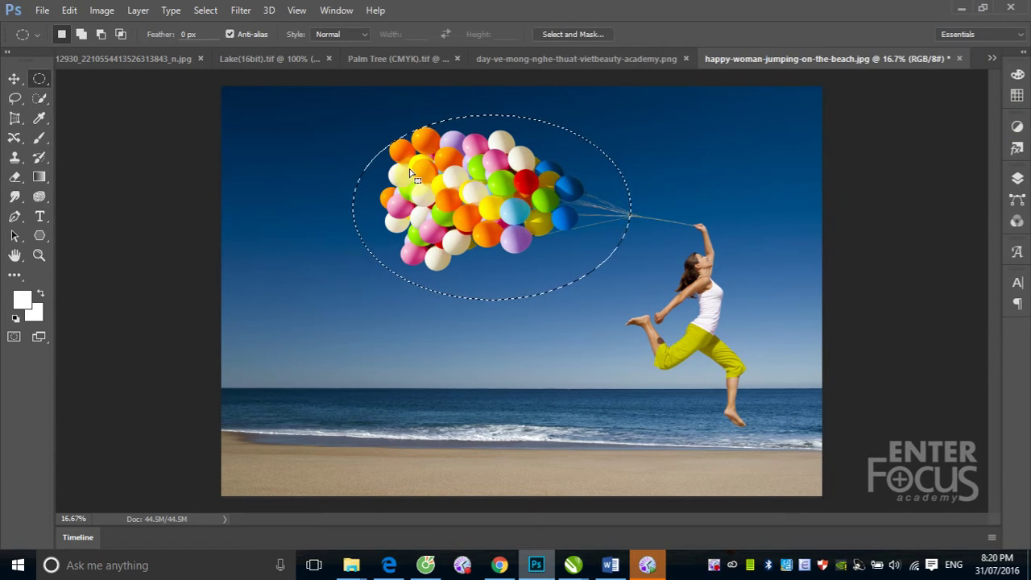
{"action": "left_click", "coordinate": [382, 161]}
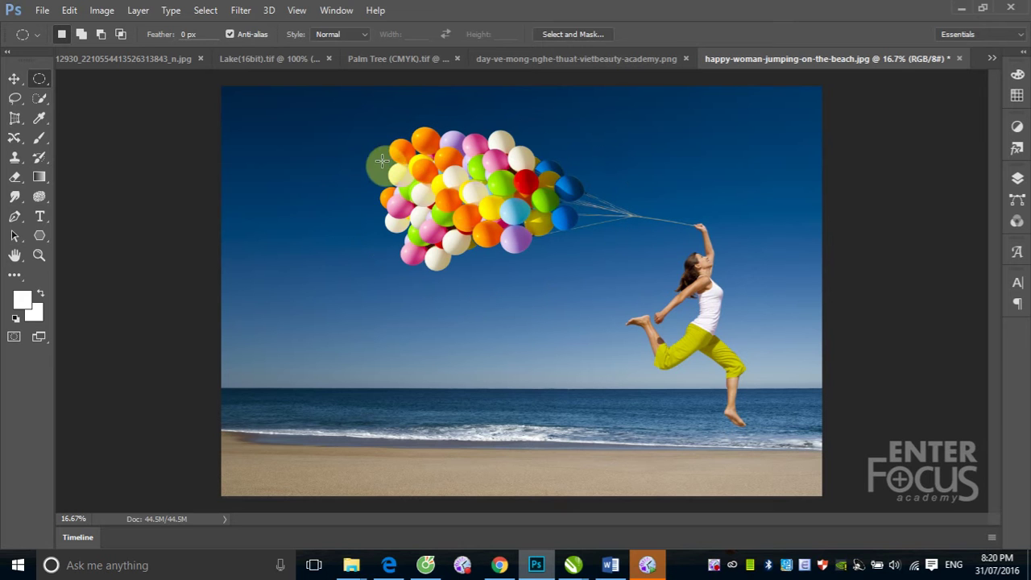
{"action": "left_click", "coordinate": [102, 11]}
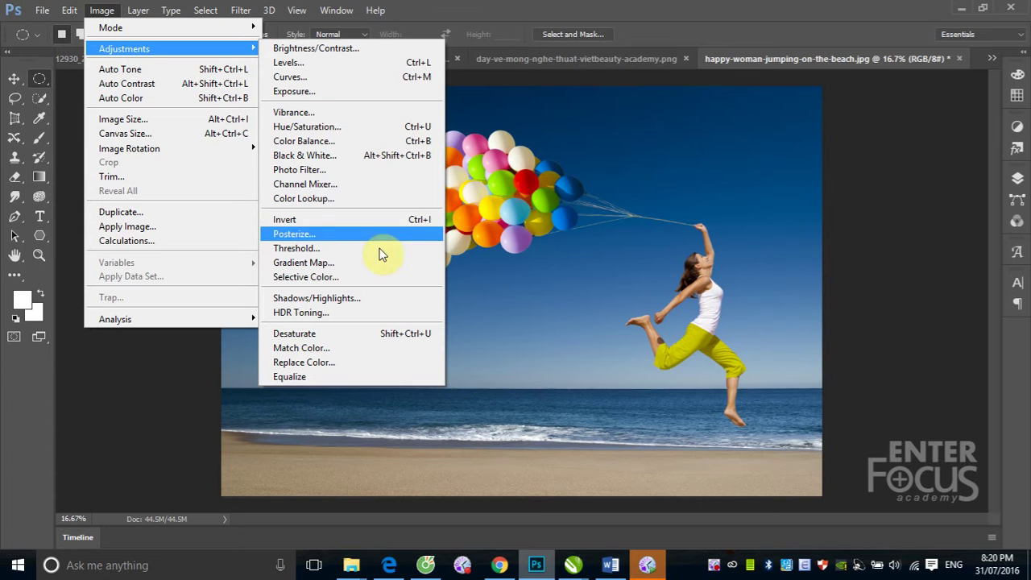
Open Selective Color on the beach photo, move the dialog aside, and target Cyans
{"action": "left_click", "coordinate": [336, 284]}
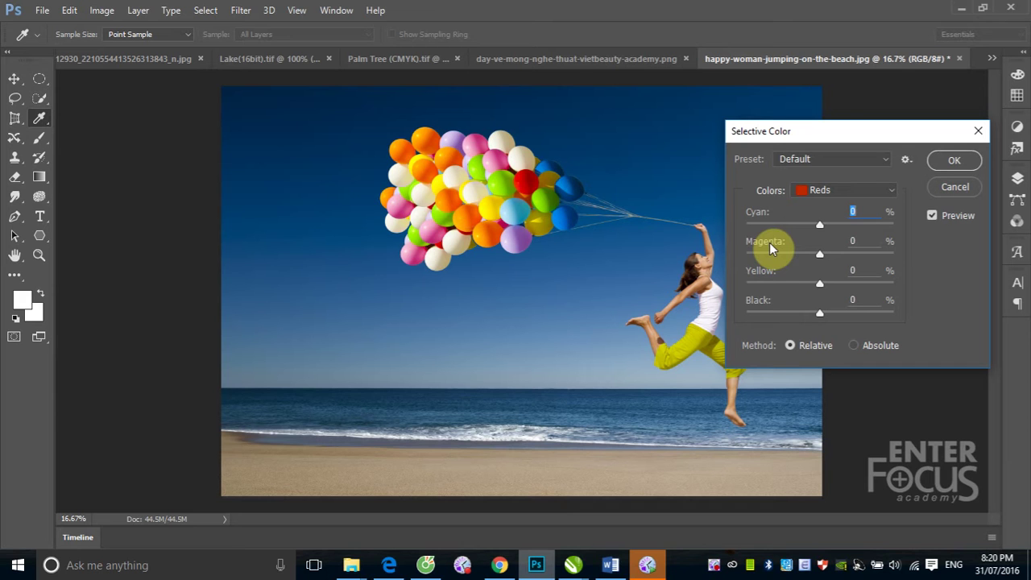
{"action": "mouse_move", "coordinate": [831, 130]}
{"action": "left_mouse_down"}
{"action": "mouse_move", "coordinate": [881, 145]}
{"action": "mouse_move", "coordinate": [858, 100]}
{"action": "left_mouse_up"}
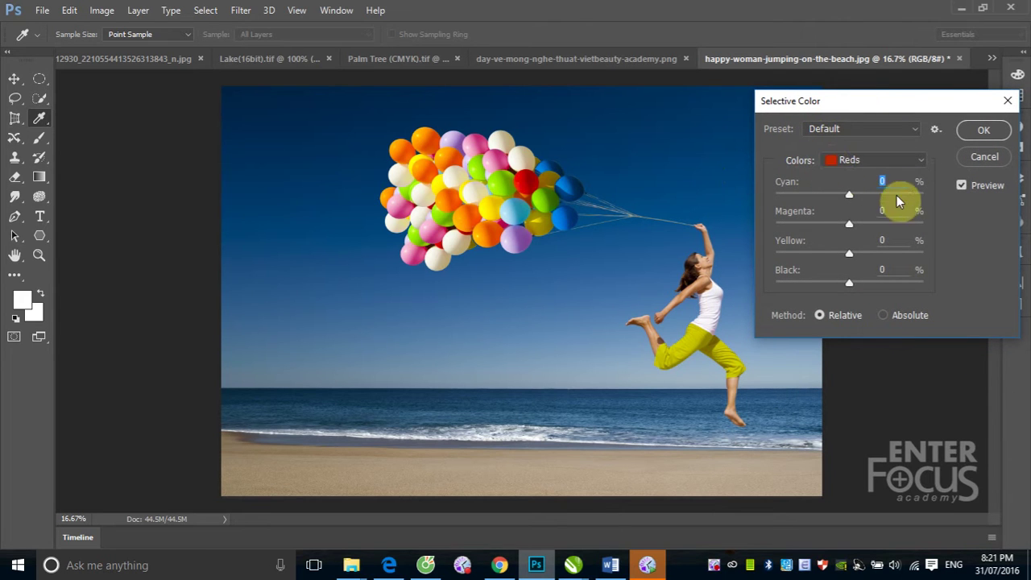
{"action": "left_click", "coordinate": [922, 161]}
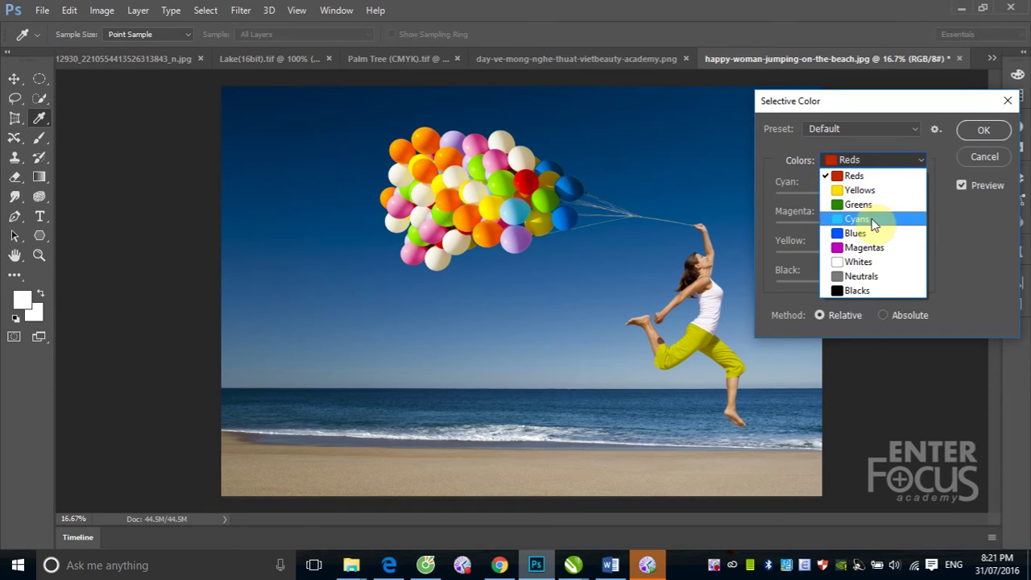
{"action": "left_click", "coordinate": [873, 219]}
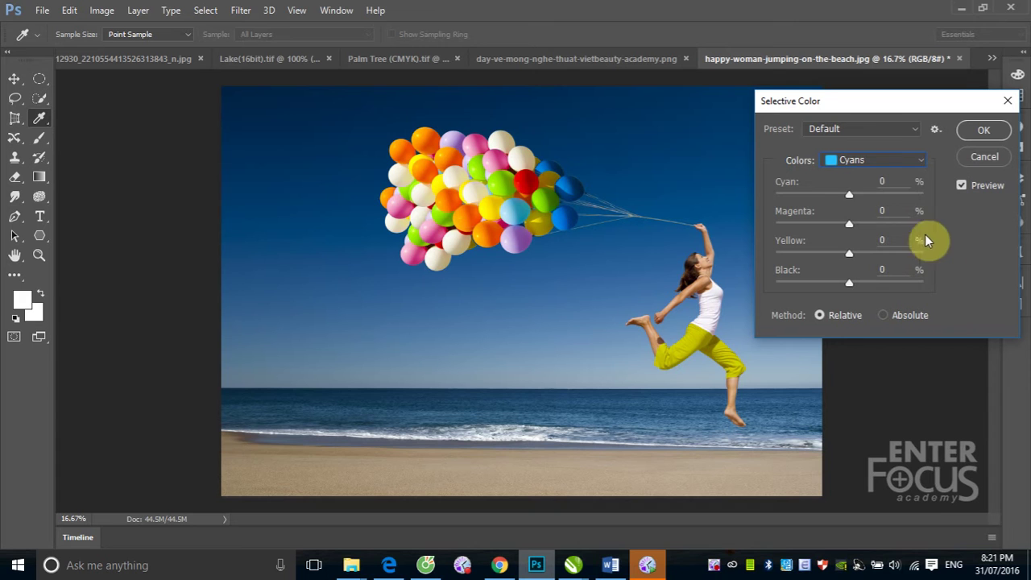
Set Blues to Cyan -95, Magenta +100, and Cyans to Cyan -76
{"action": "left_click", "coordinate": [914, 161]}
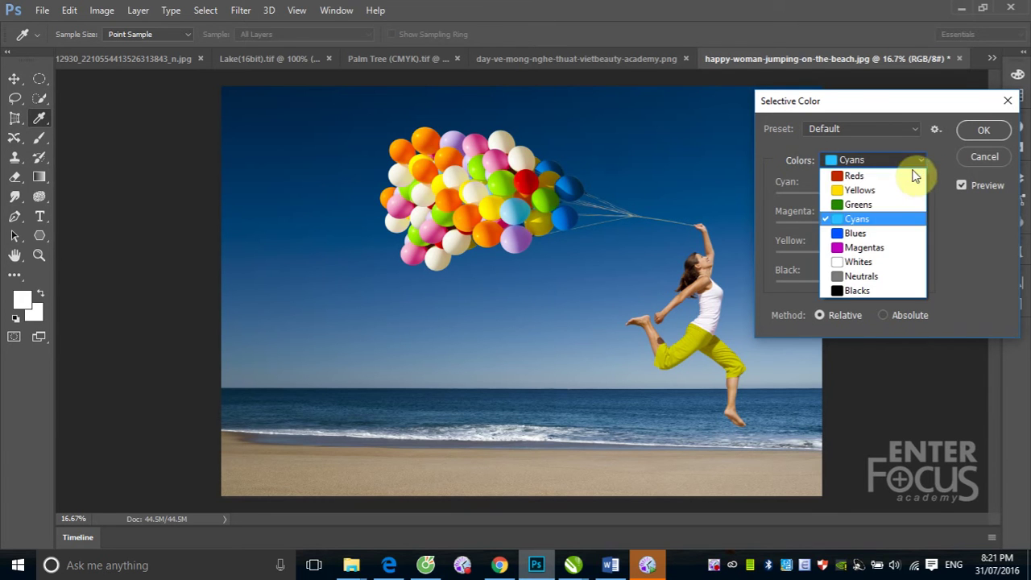
{"action": "left_click", "coordinate": [872, 231]}
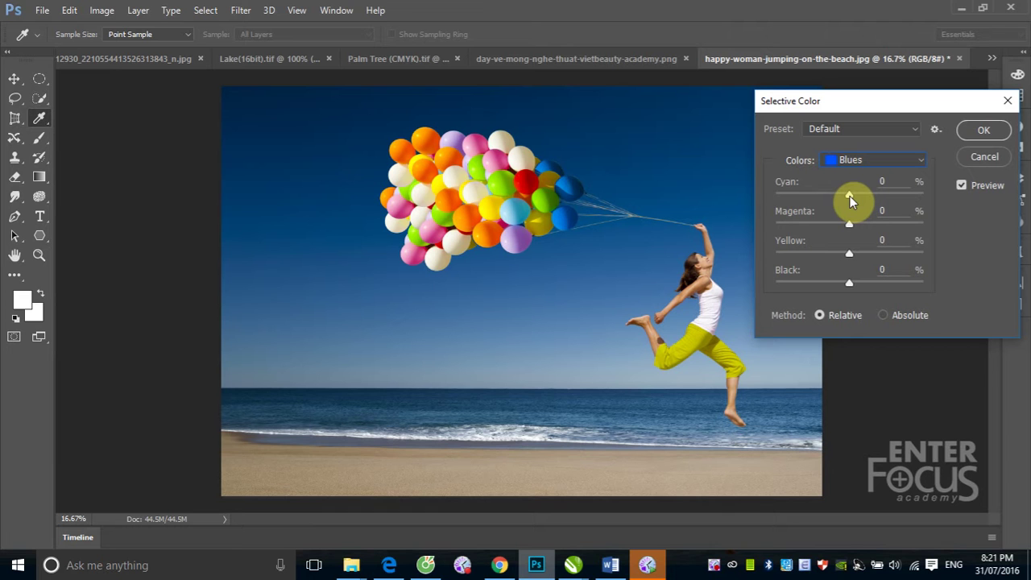
{"action": "left_click_drag", "start_coordinate": [850, 195], "coordinate": [780, 198]}
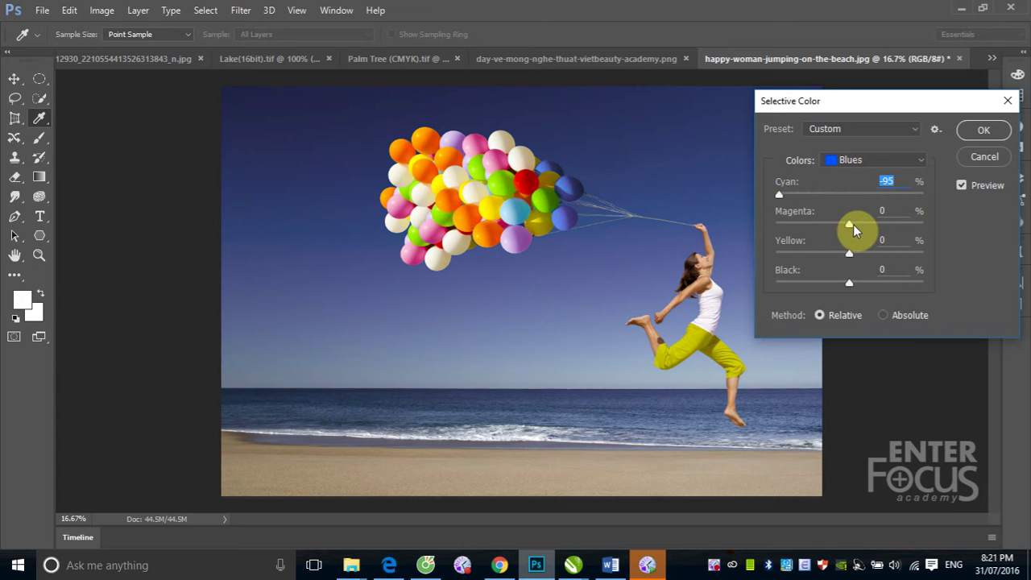
{"action": "left_click_drag", "start_coordinate": [850, 226], "coordinate": [939, 234]}
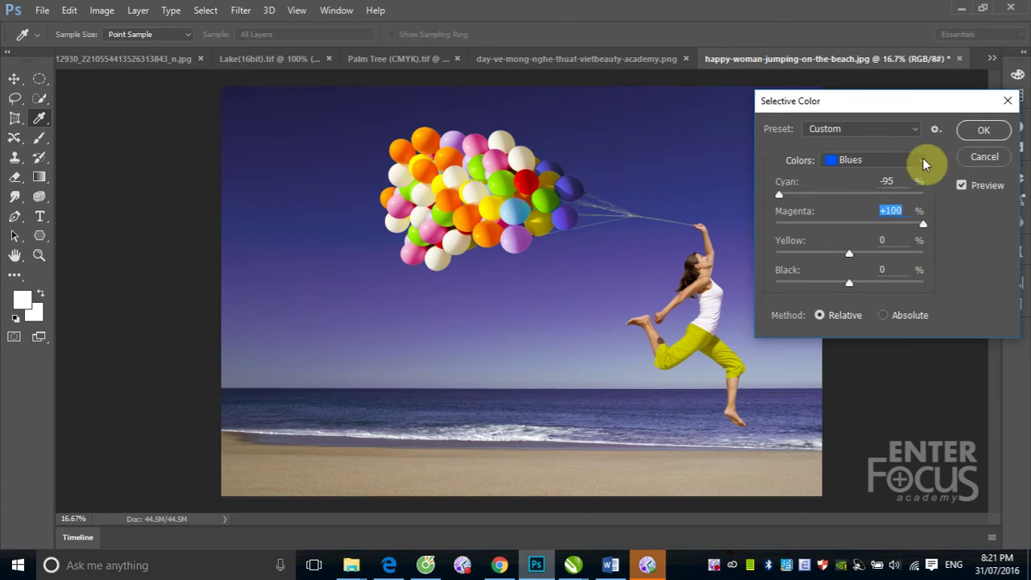
{"action": "left_click", "coordinate": [920, 160]}
{"action": "left_click", "coordinate": [856, 219]}
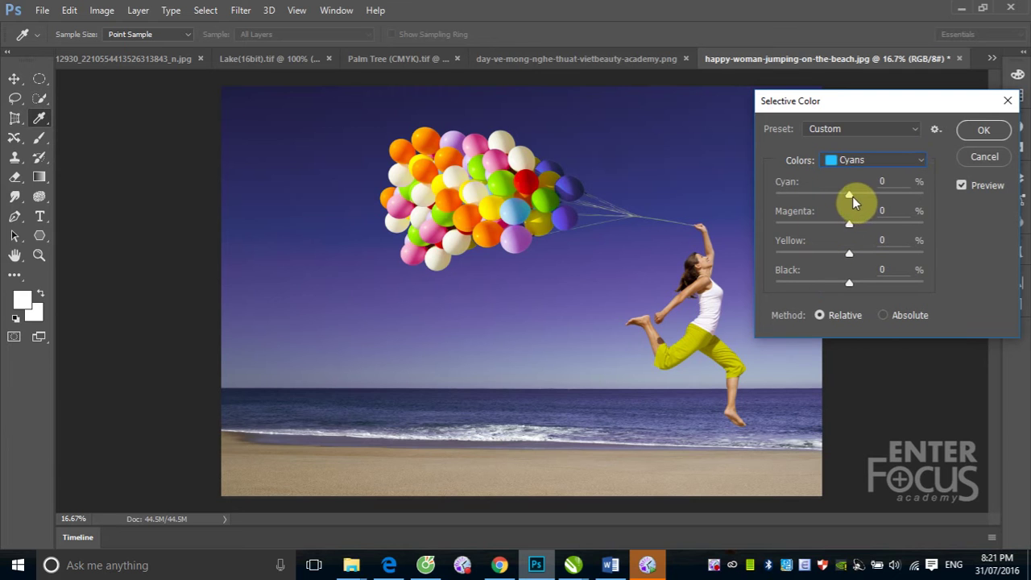
{"action": "left_click_drag", "start_coordinate": [849, 196], "coordinate": [793, 196]}
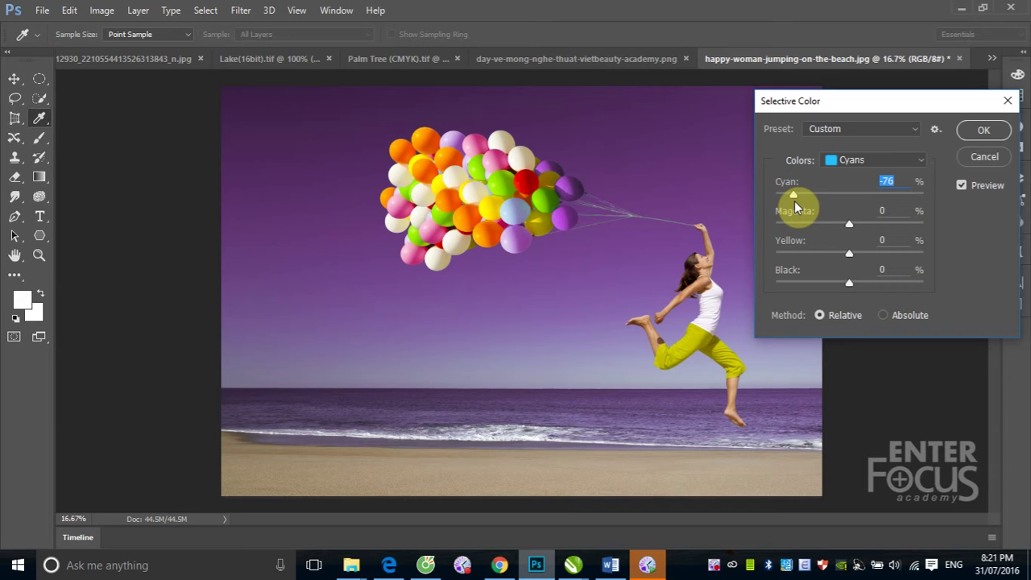
In the Greens, raise Magenta to +90 and lower Yellow to -94
{"action": "left_click", "coordinate": [922, 159]}
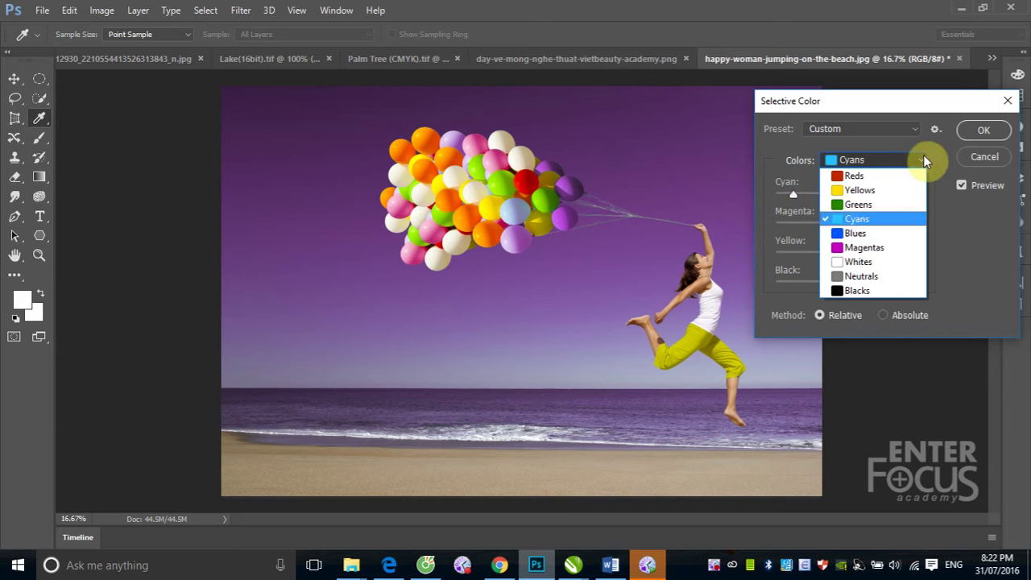
{"action": "left_click", "coordinate": [882, 204]}
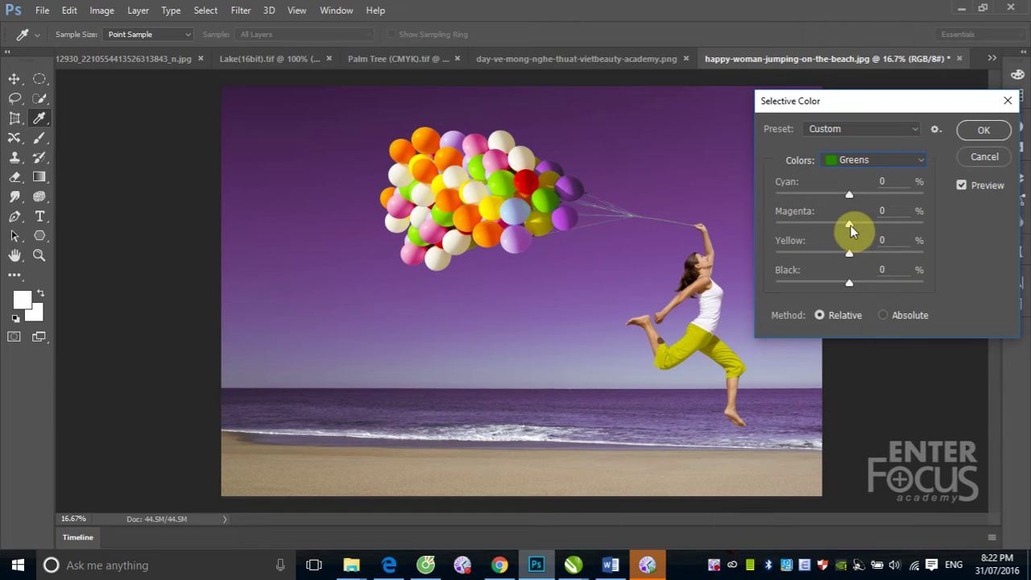
{"action": "mouse_move", "coordinate": [850, 224]}
{"action": "left_mouse_down"}
{"action": "mouse_move", "coordinate": [804, 225]}
{"action": "mouse_move", "coordinate": [914, 225]}
{"action": "left_mouse_up"}
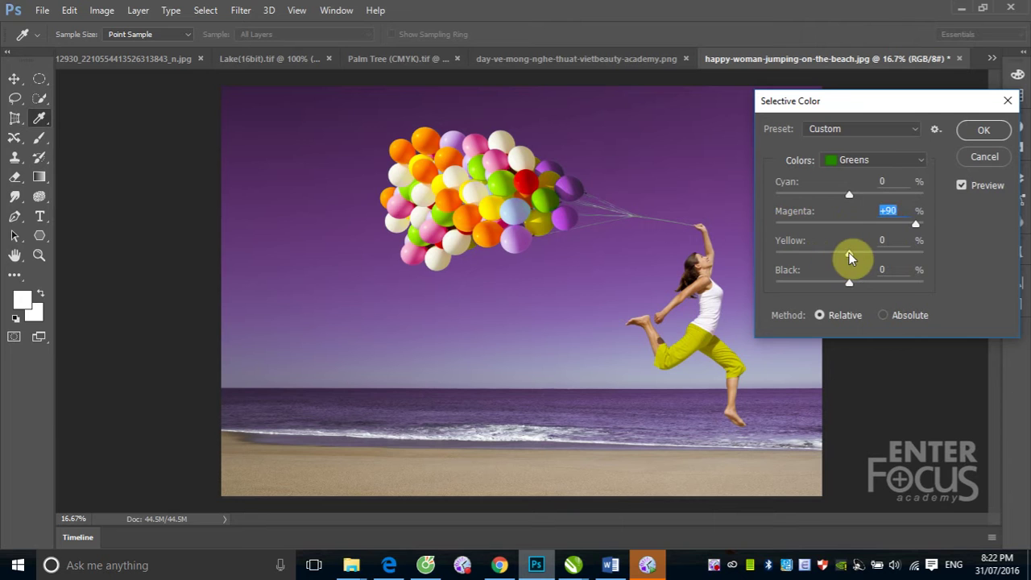
{"action": "mouse_move", "coordinate": [849, 256]}
{"action": "left_mouse_down"}
{"action": "mouse_move", "coordinate": [905, 258]}
{"action": "mouse_move", "coordinate": [780, 259]}
{"action": "left_mouse_up"}
Try Yellows at Yellow -41, Magenta +100, Cyan -69, Black +68, then cancel Selective Color
{"action": "left_click", "coordinate": [919, 160]}
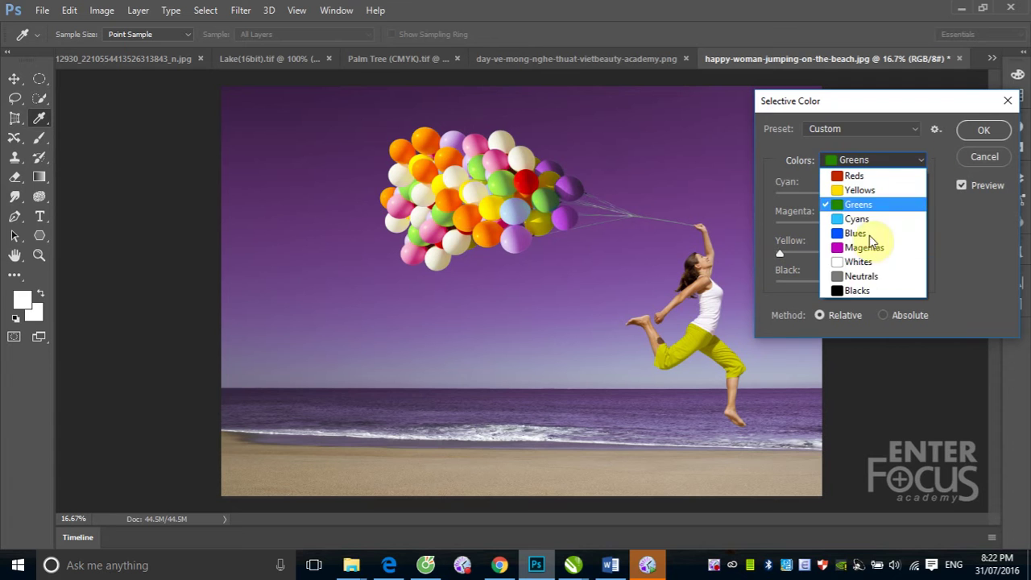
{"action": "left_click", "coordinate": [853, 190]}
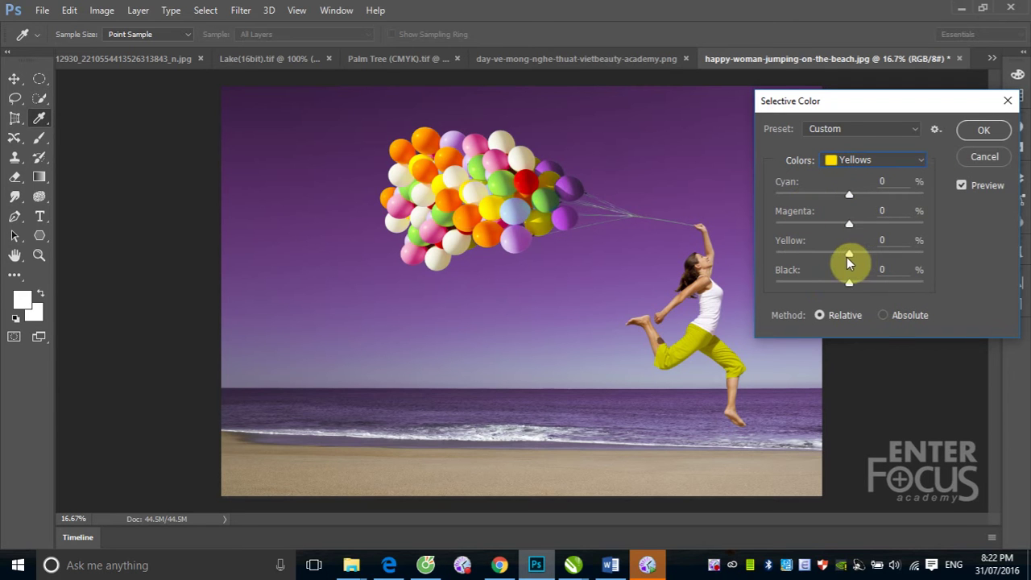
{"action": "left_click_drag", "start_coordinate": [850, 256], "coordinate": [818, 266]}
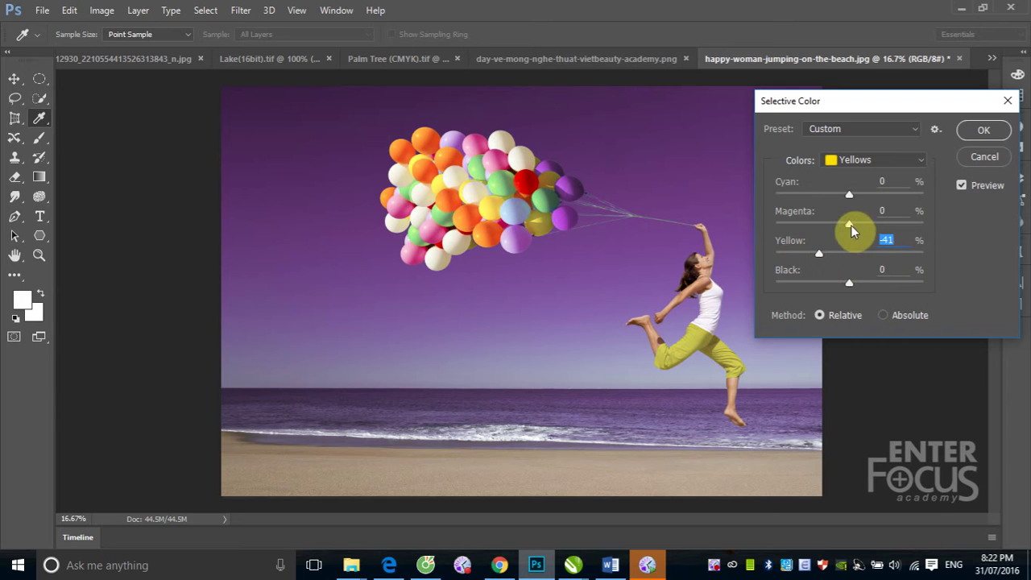
{"action": "left_click_drag", "start_coordinate": [849, 223], "coordinate": [922, 225]}
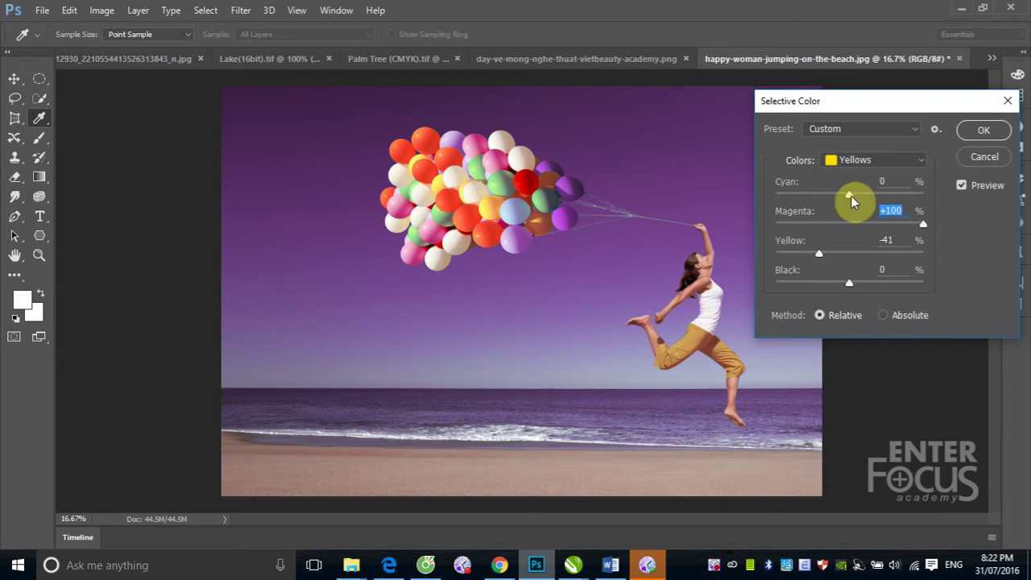
{"action": "mouse_move", "coordinate": [849, 194]}
{"action": "left_mouse_down"}
{"action": "mouse_move", "coordinate": [911, 196]}
{"action": "mouse_move", "coordinate": [798, 195]}
{"action": "left_mouse_up"}
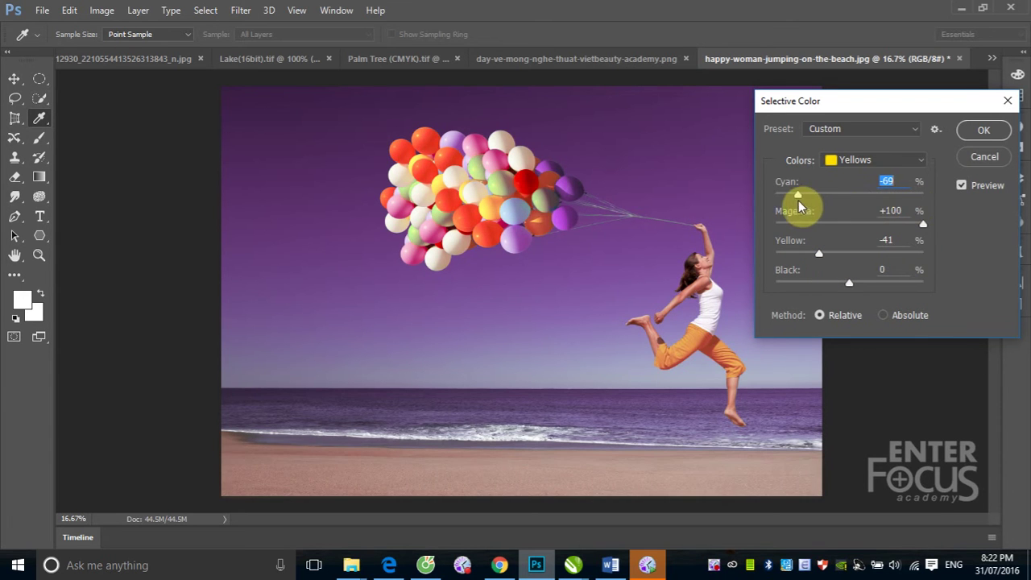
{"action": "left_click_drag", "start_coordinate": [847, 285], "coordinate": [901, 283]}
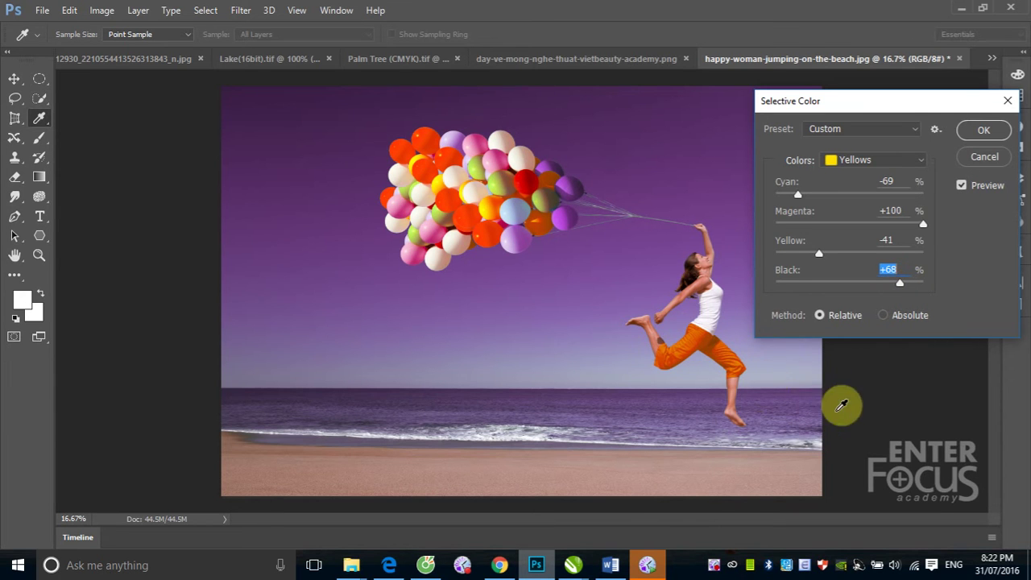
{"action": "left_click", "coordinate": [983, 156]}
{"action": "key", "text": "m"}
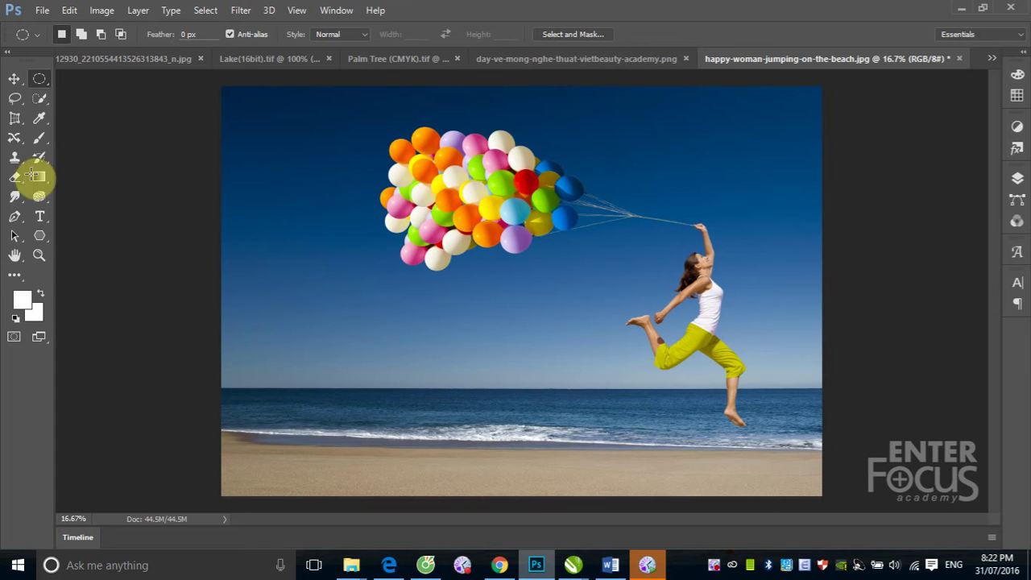
Open Replace Color, toggle Image/Selection preview, and sample the yellow trousers with the eyedropper
{"action": "left_click", "coordinate": [102, 11]}
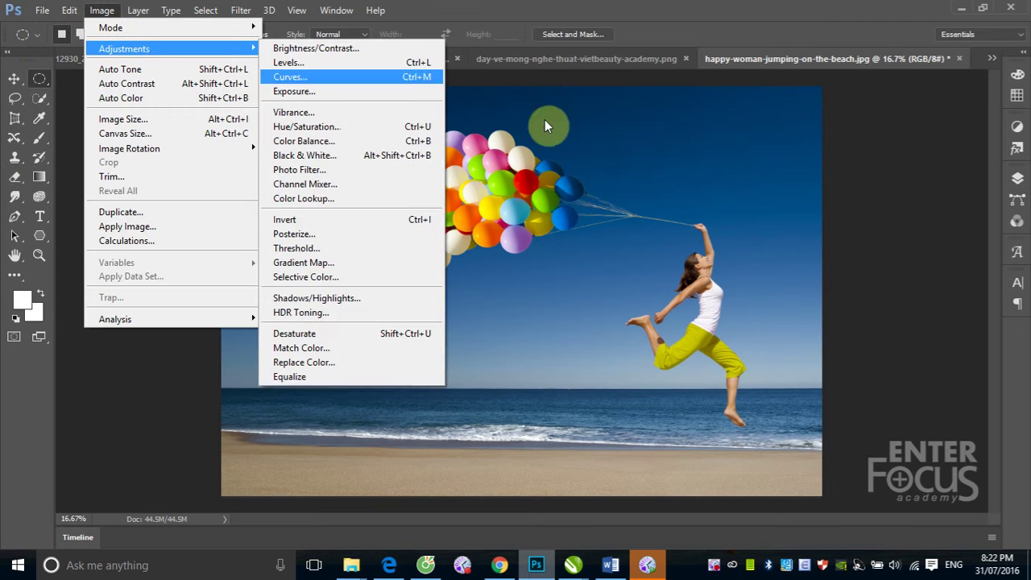
{"action": "mouse_move", "coordinate": [125, 49]}
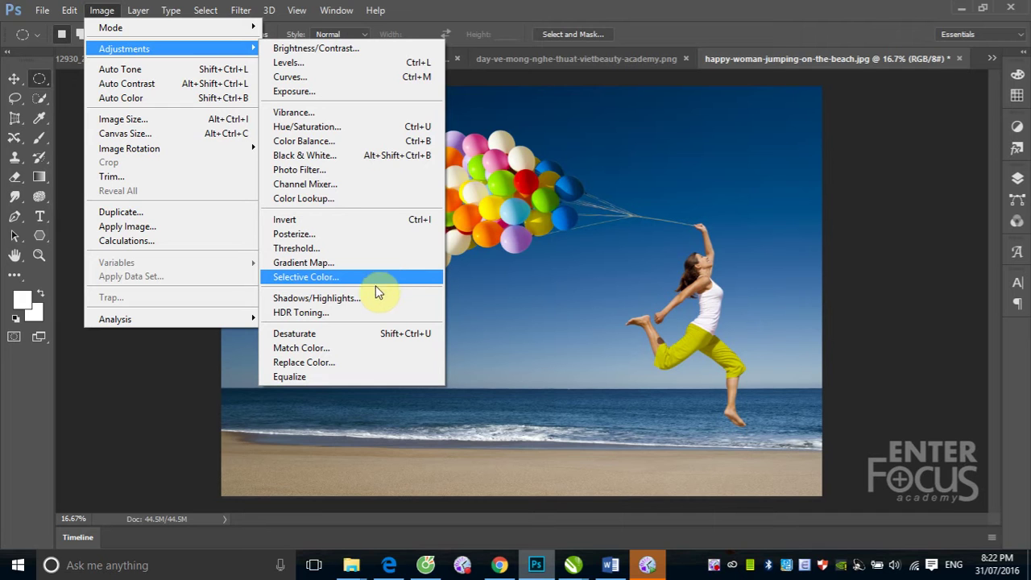
{"action": "left_click", "coordinate": [339, 364]}
{"action": "left_click_drag", "start_coordinate": [687, 125], "coordinate": [207, 98]}
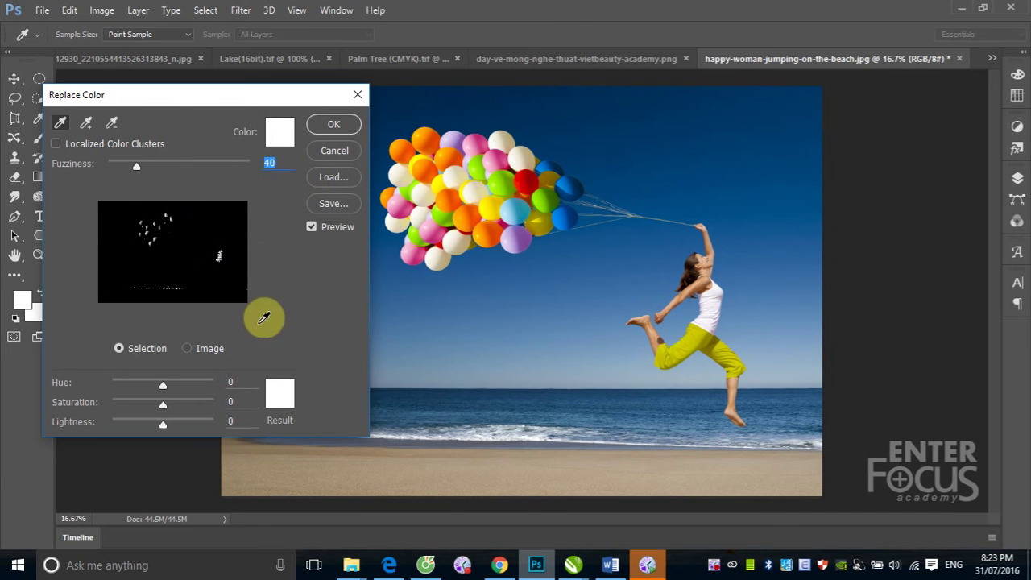
{"action": "left_click", "coordinate": [186, 350]}
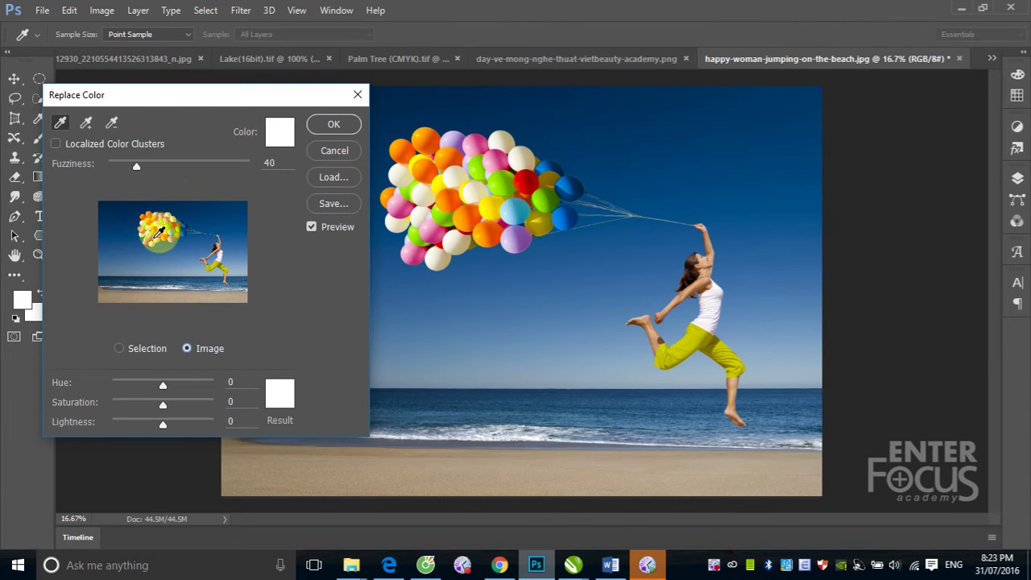
{"action": "left_click", "coordinate": [119, 348]}
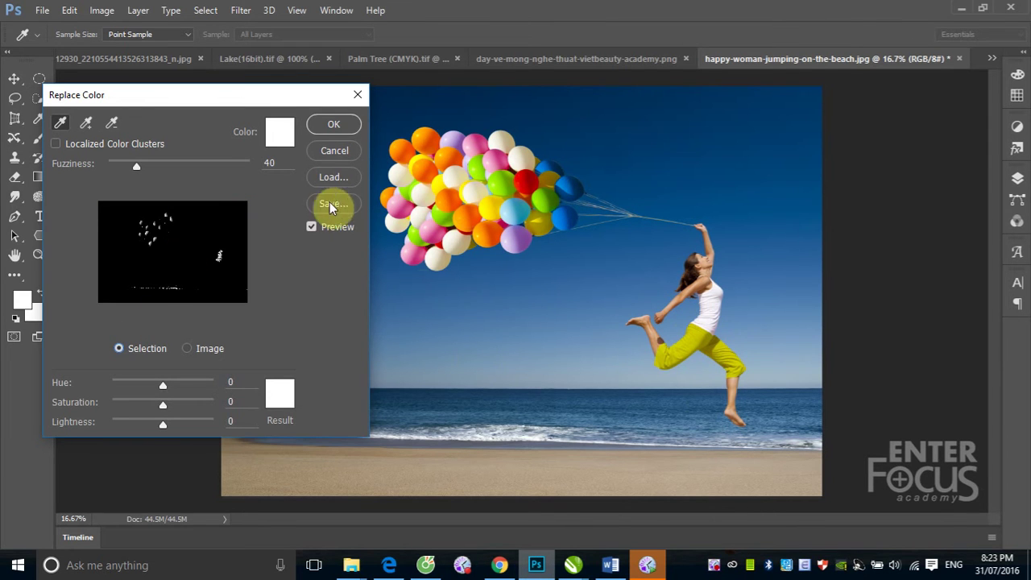
{"action": "left_click", "coordinate": [684, 342]}
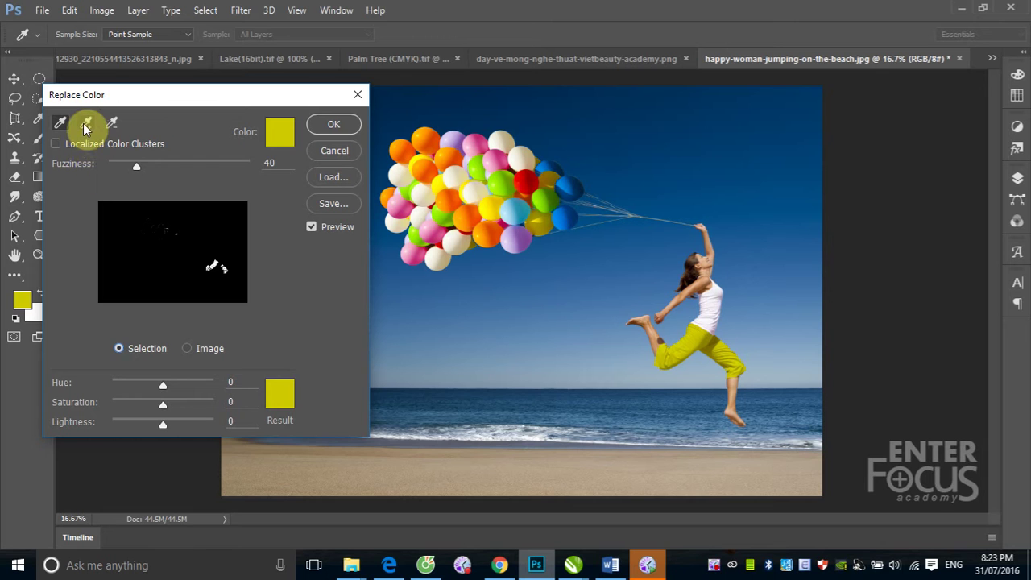
Add four more yellow-trouser shades to the Replace Color sample and set Fuzziness to 0
{"action": "left_click", "coordinate": [86, 125]}
{"action": "left_click", "coordinate": [716, 346]}
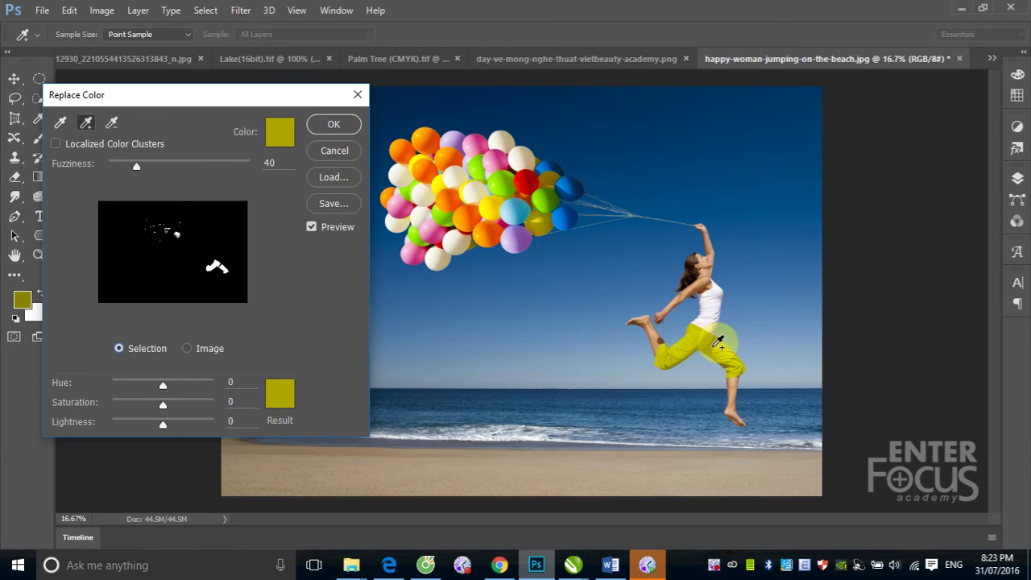
{"action": "left_click", "coordinate": [735, 362]}
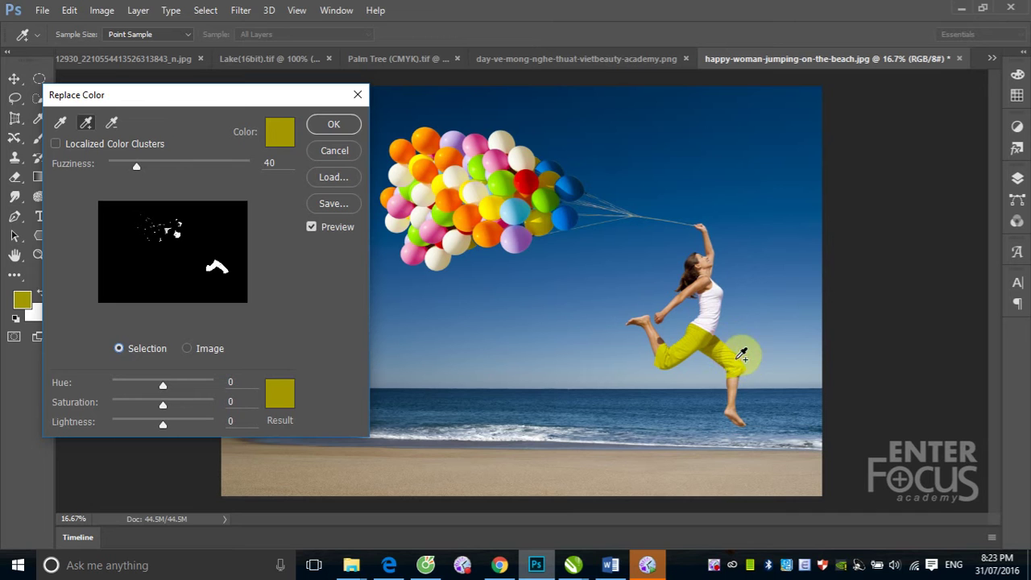
{"action": "left_click", "coordinate": [708, 348]}
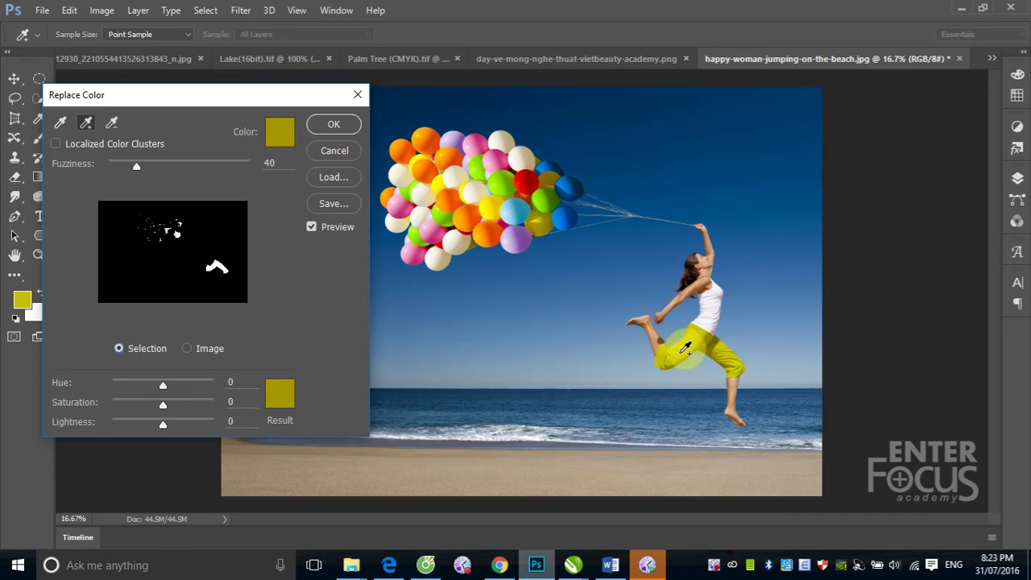
{"action": "left_click", "coordinate": [719, 340]}
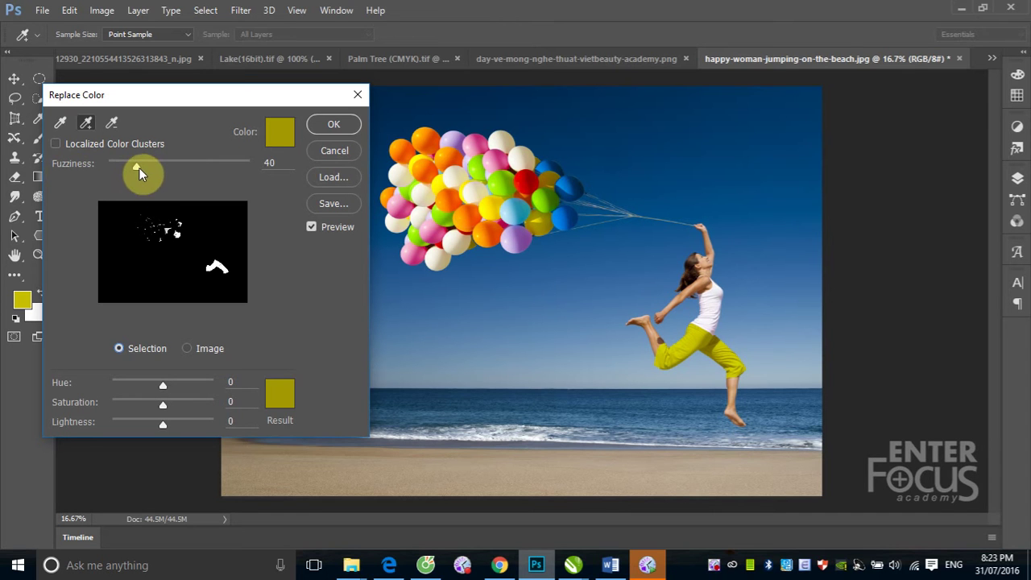
{"action": "mouse_move", "coordinate": [138, 168]}
{"action": "left_mouse_down"}
{"action": "mouse_move", "coordinate": [160, 171]}
{"action": "mouse_move", "coordinate": [105, 170]}
{"action": "mouse_move", "coordinate": [141, 173]}
{"action": "mouse_move", "coordinate": [115, 174]}
{"action": "left_mouse_up"}
{"action": "left_click_drag", "start_coordinate": [201, 107], "coordinate": [261, 85]}
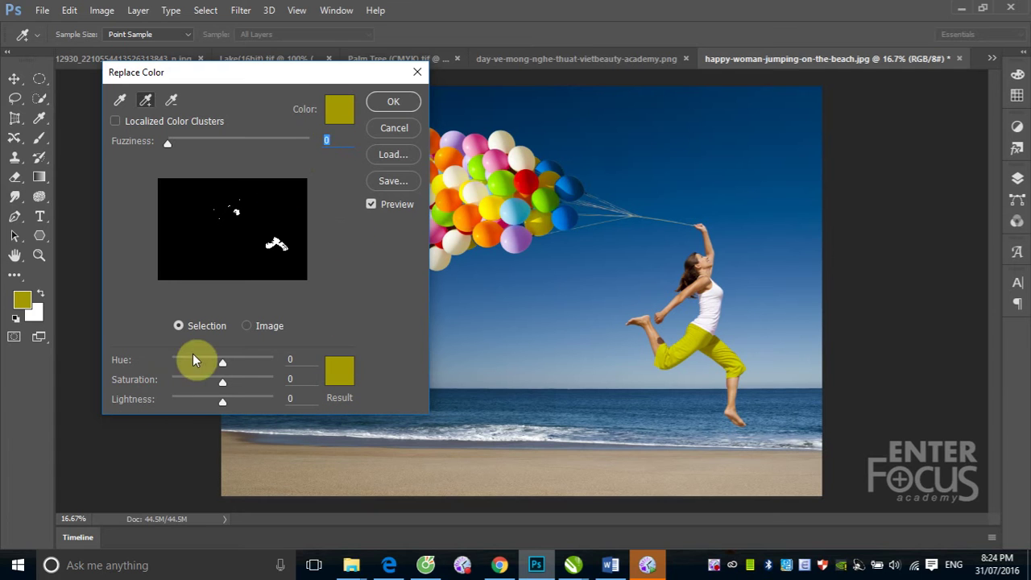
Try Hue -52, Saturation -44 and a wider Fuzziness in Replace Color, then cancel
{"action": "left_click_drag", "start_coordinate": [223, 363], "coordinate": [237, 366]}
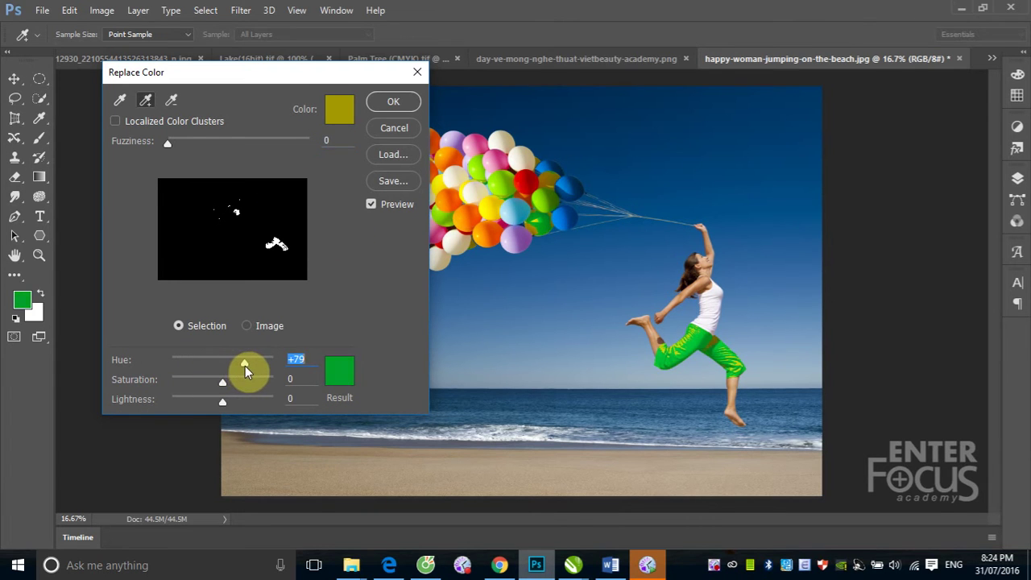
{"action": "left_click_drag", "start_coordinate": [237, 365], "coordinate": [208, 363]}
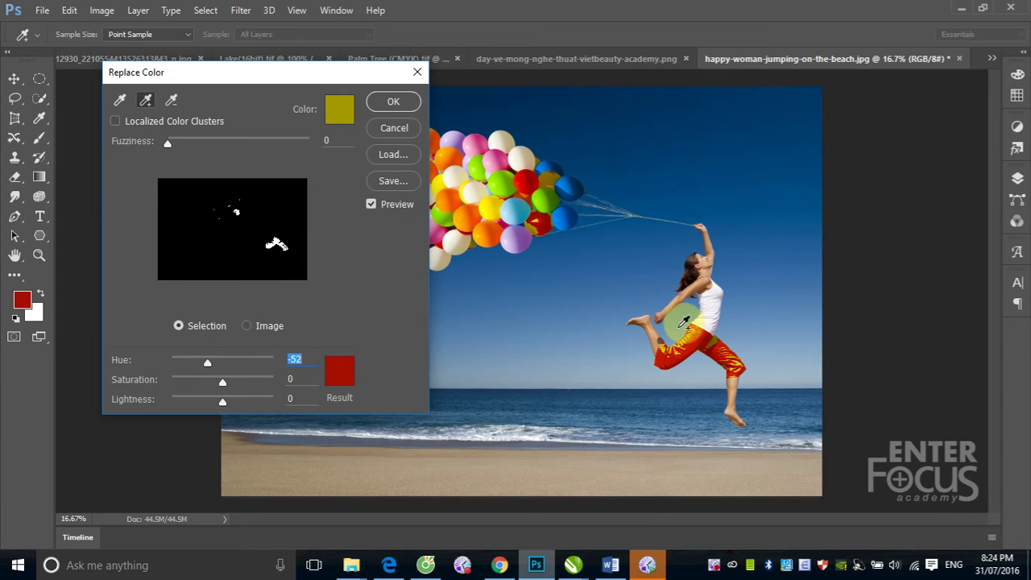
{"action": "left_click_drag", "start_coordinate": [171, 144], "coordinate": [190, 146]}
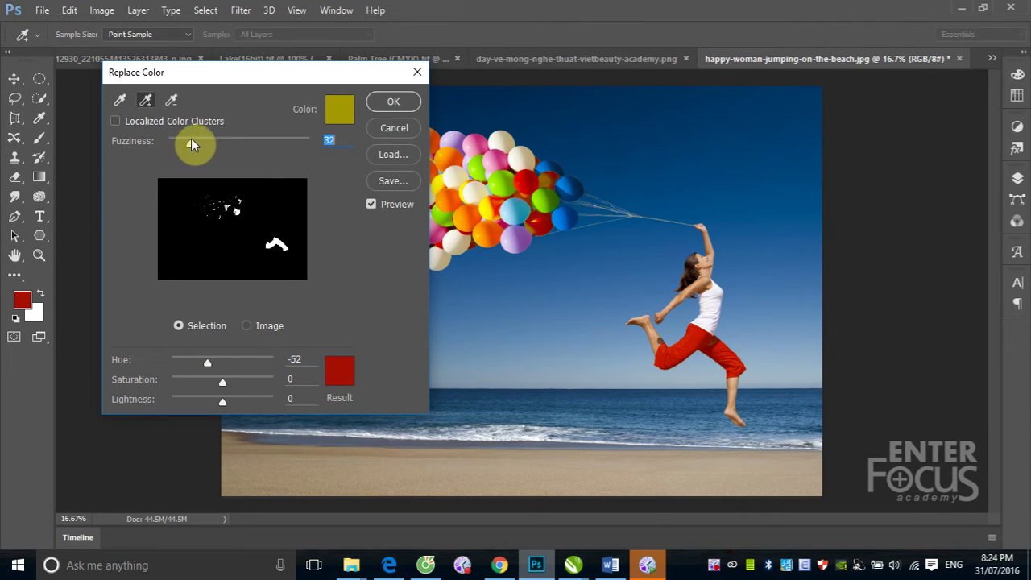
{"action": "left_click_drag", "start_coordinate": [190, 146], "coordinate": [205, 150]}
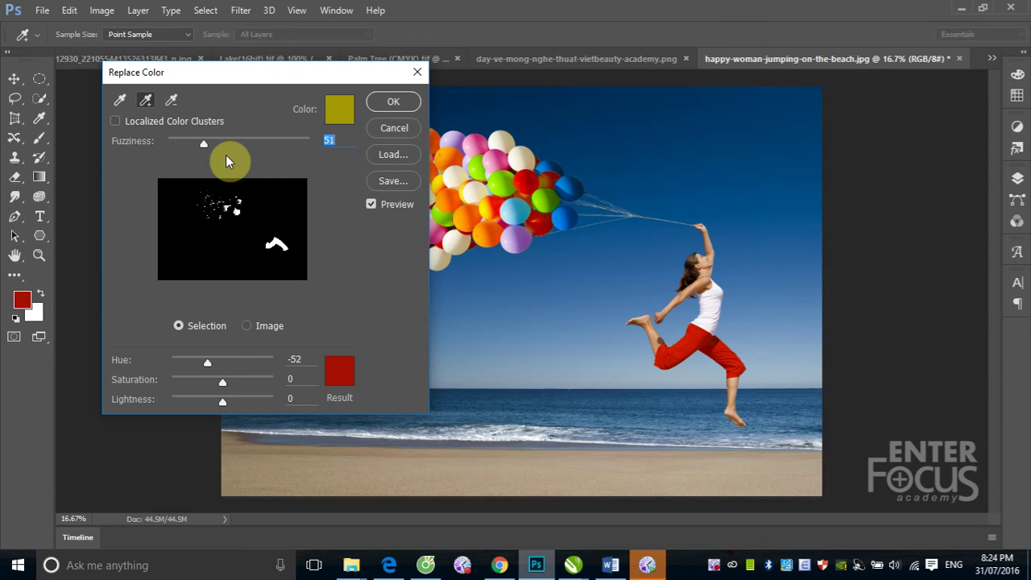
{"action": "mouse_move", "coordinate": [222, 384]}
{"action": "left_mouse_down"}
{"action": "mouse_move", "coordinate": [248, 385]}
{"action": "mouse_move", "coordinate": [179, 379]}
{"action": "mouse_move", "coordinate": [239, 401]}
{"action": "mouse_move", "coordinate": [216, 398]}
{"action": "left_mouse_up"}
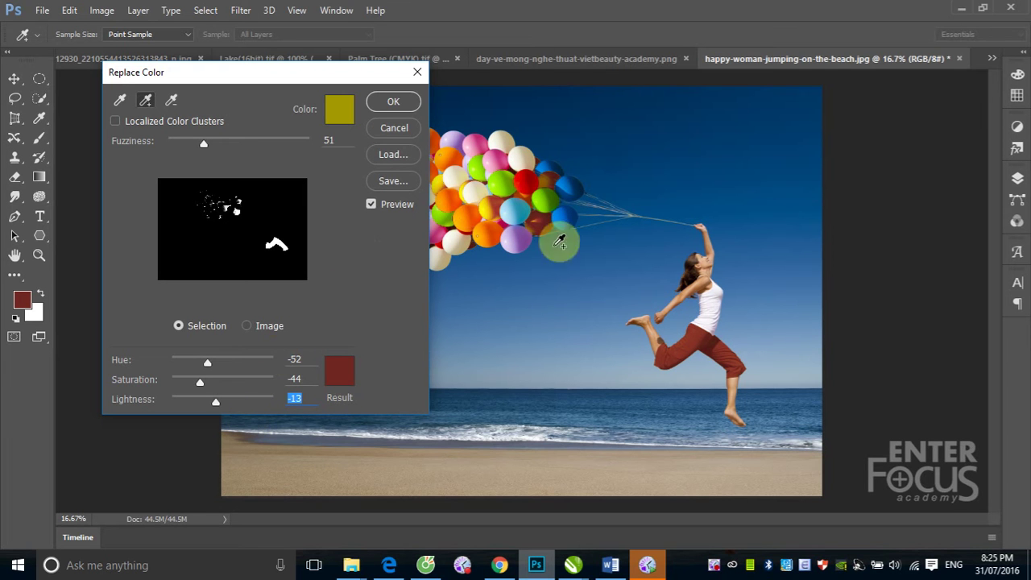
{"action": "left_click", "coordinate": [399, 135]}
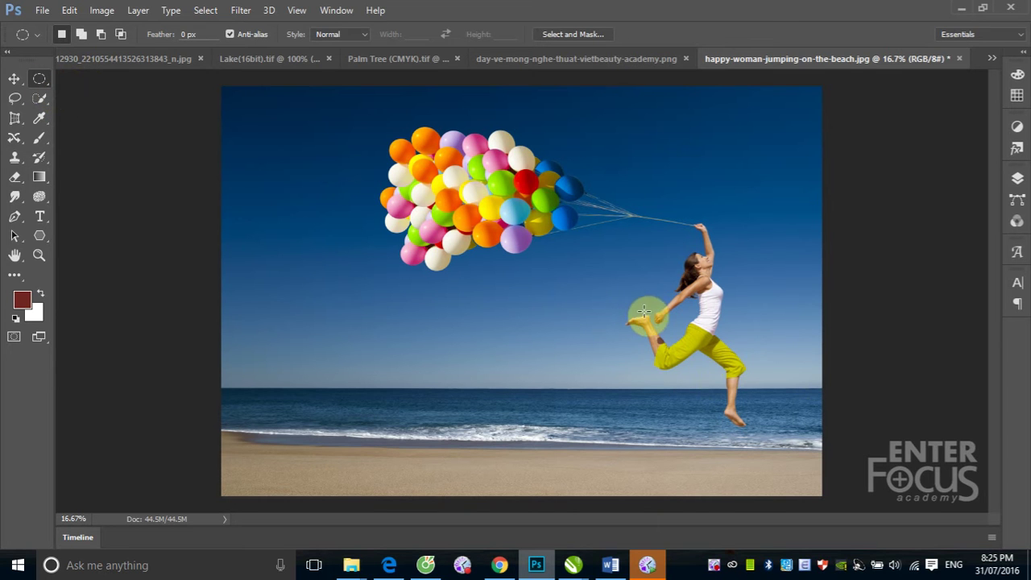
Select the woman's legs and Replace Color the sampled trousers to Hue -108 magenta
{"action": "left_click_drag", "start_coordinate": [644, 311], "coordinate": [764, 400]}
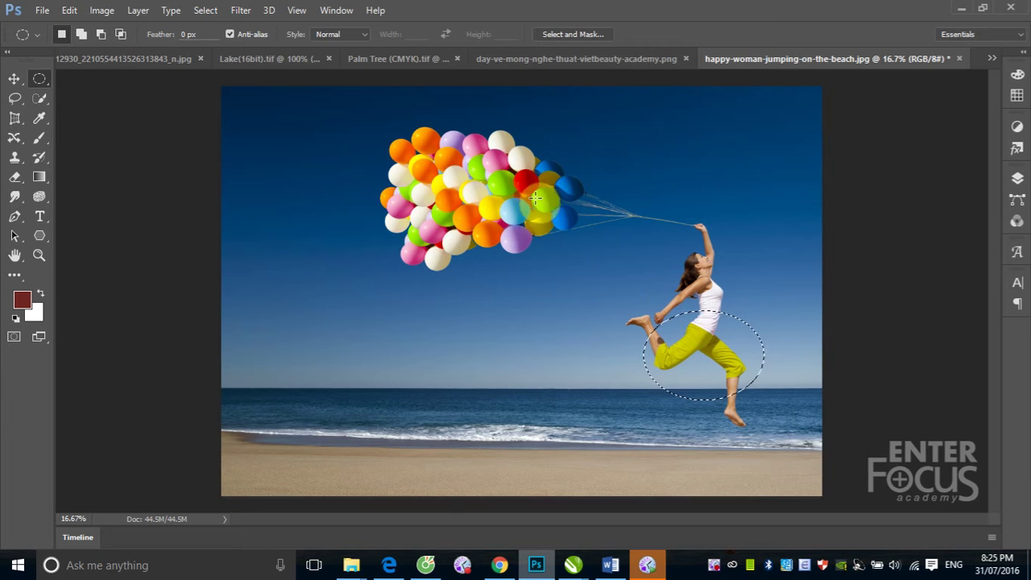
{"action": "left_click", "coordinate": [102, 10]}
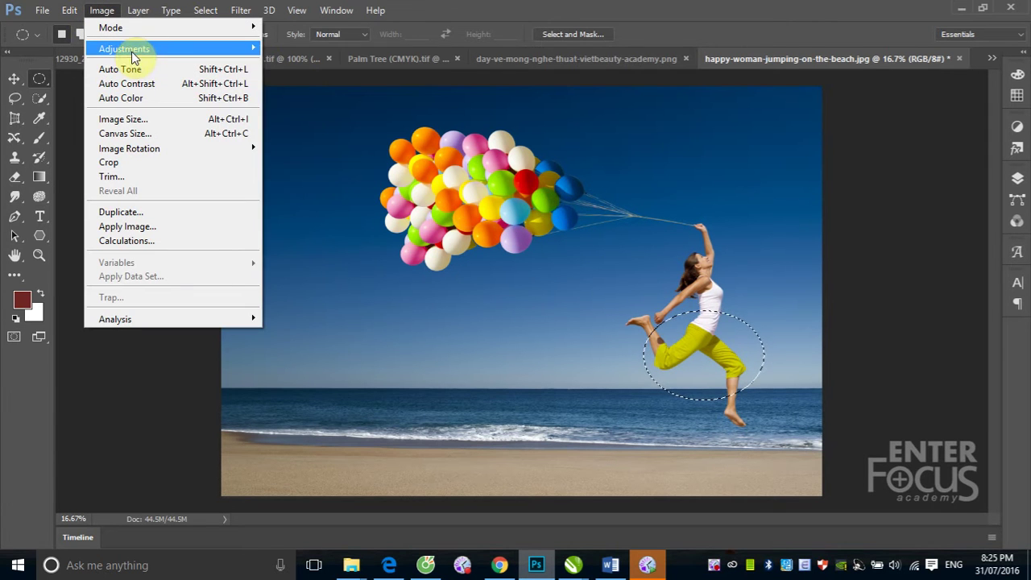
{"action": "mouse_move", "coordinate": [124, 49]}
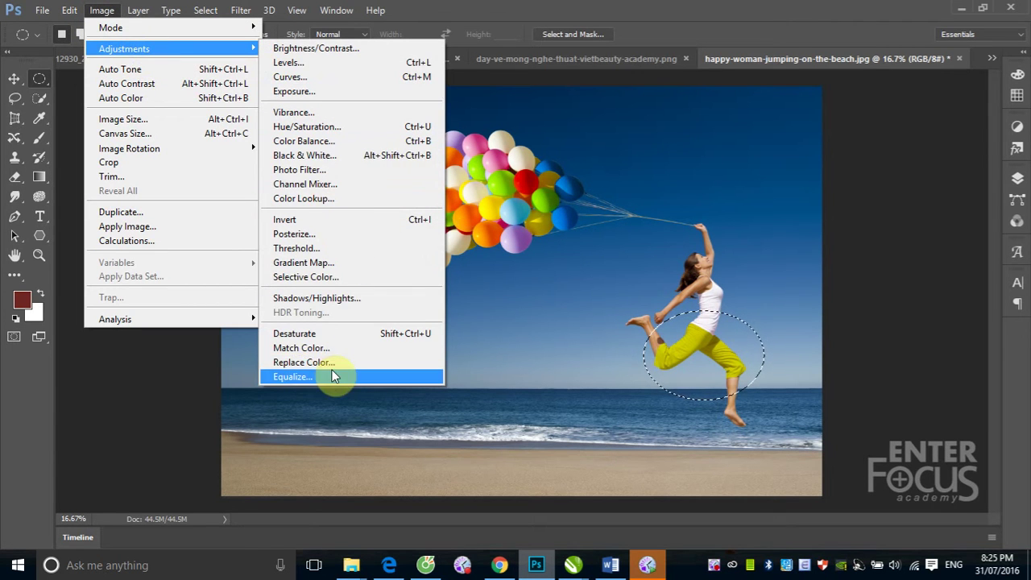
{"action": "left_click", "coordinate": [332, 362]}
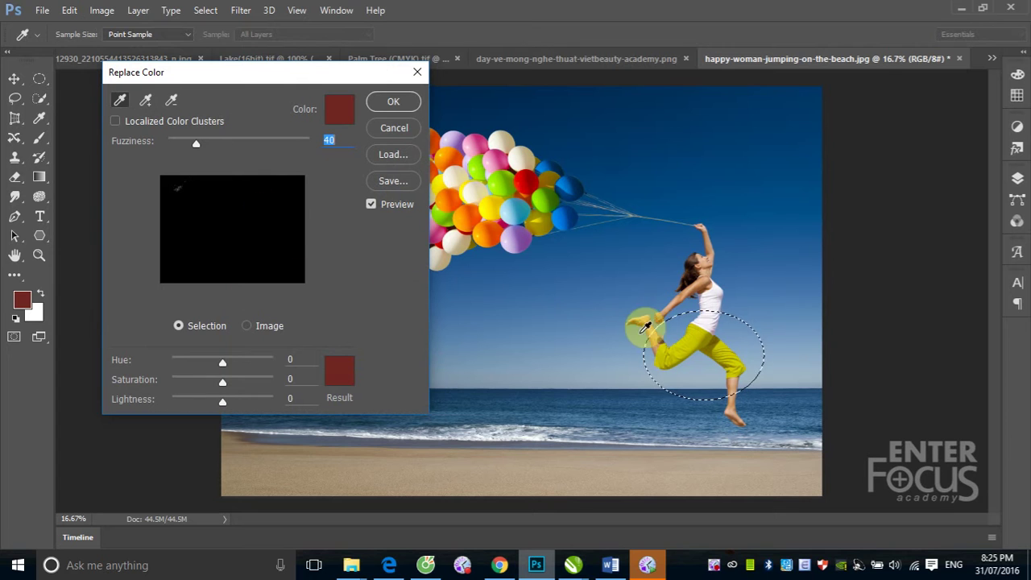
{"action": "left_click", "coordinate": [699, 341]}
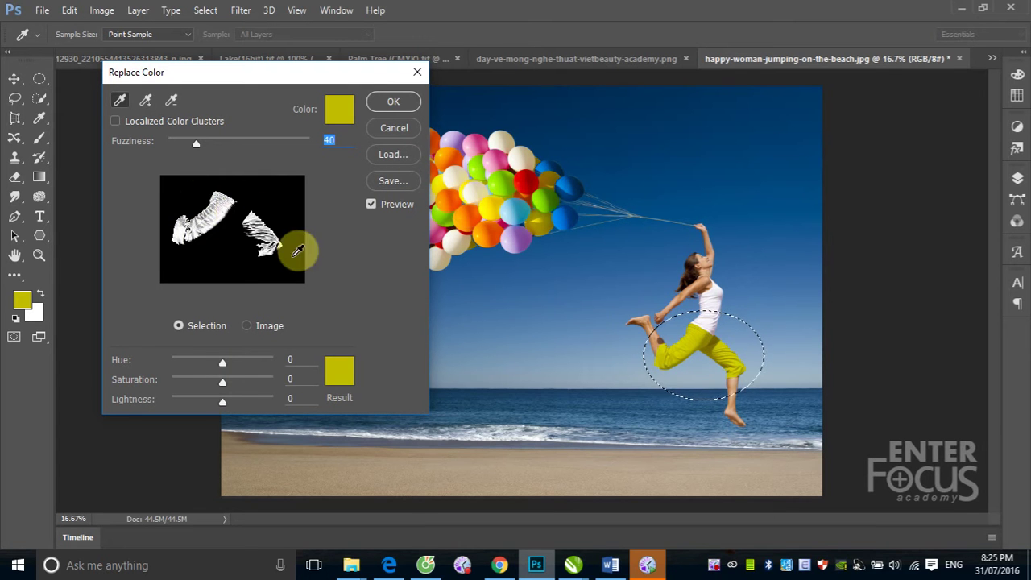
{"action": "left_click", "coordinate": [147, 99]}
{"action": "mouse_move", "coordinate": [736, 338]}
{"action": "left_mouse_down"}
{"action": "mouse_move", "coordinate": [716, 336]}
{"action": "mouse_move", "coordinate": [742, 367]}
{"action": "mouse_move", "coordinate": [729, 349]}
{"action": "mouse_move", "coordinate": [731, 361]}
{"action": "left_mouse_up"}
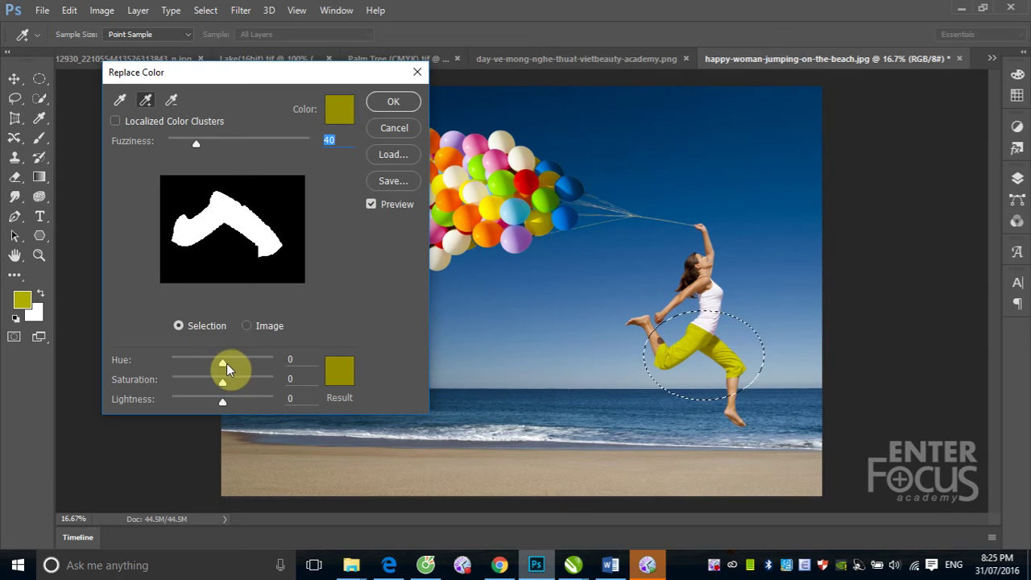
{"action": "left_click_drag", "start_coordinate": [221, 364], "coordinate": [191, 363]}
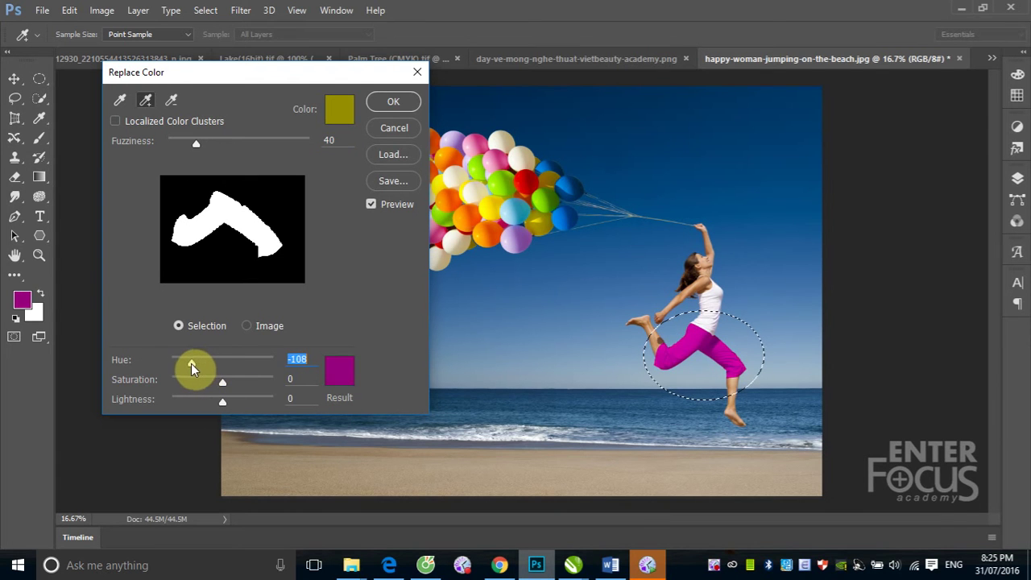
{"action": "left_click", "coordinate": [385, 101]}
{"action": "left_click", "coordinate": [381, 96]}
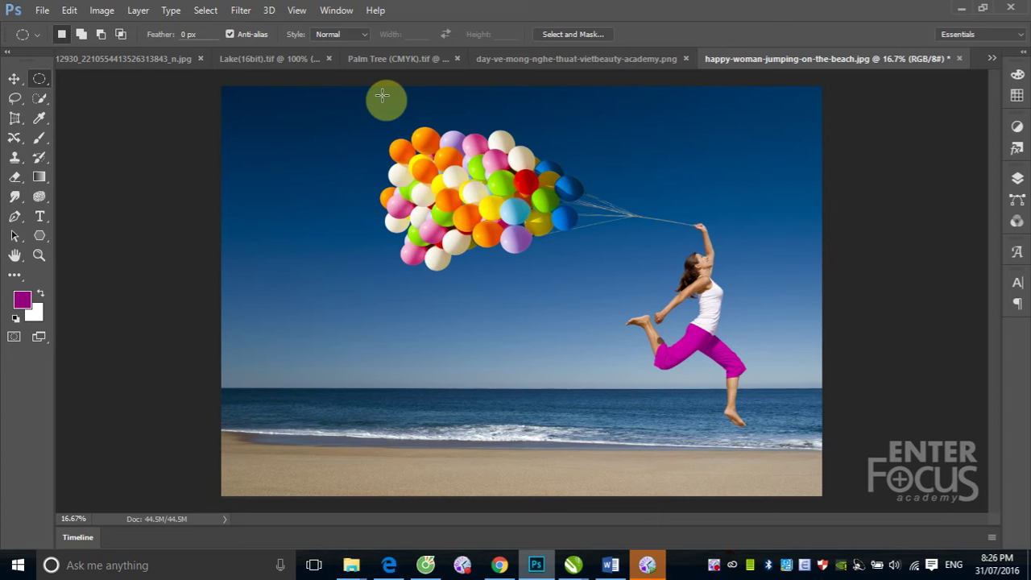
Switch to Lake(16bit).tif, preview Black & White, and cancel it
{"action": "left_click", "coordinate": [285, 60]}
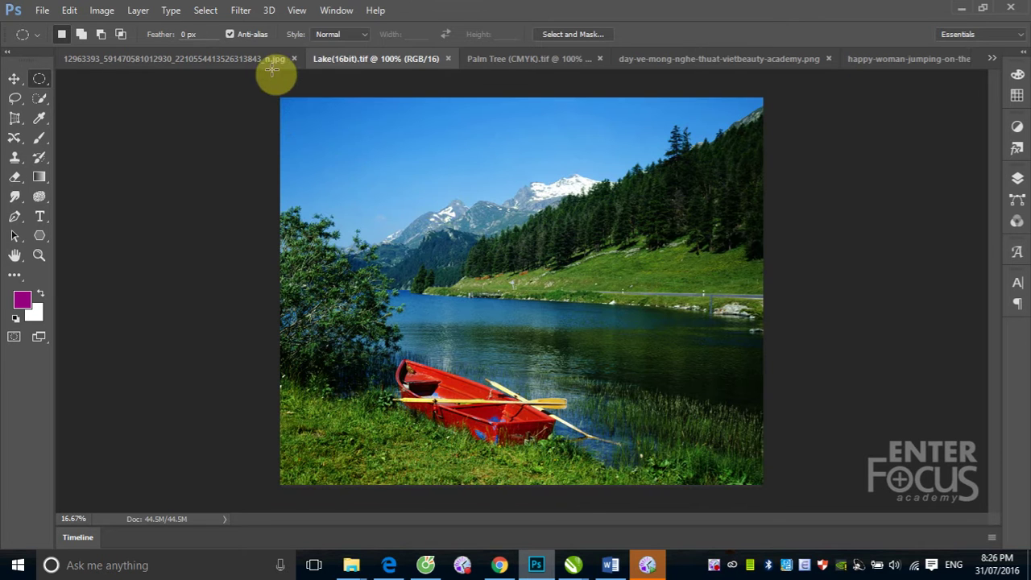
{"action": "left_click", "coordinate": [102, 10]}
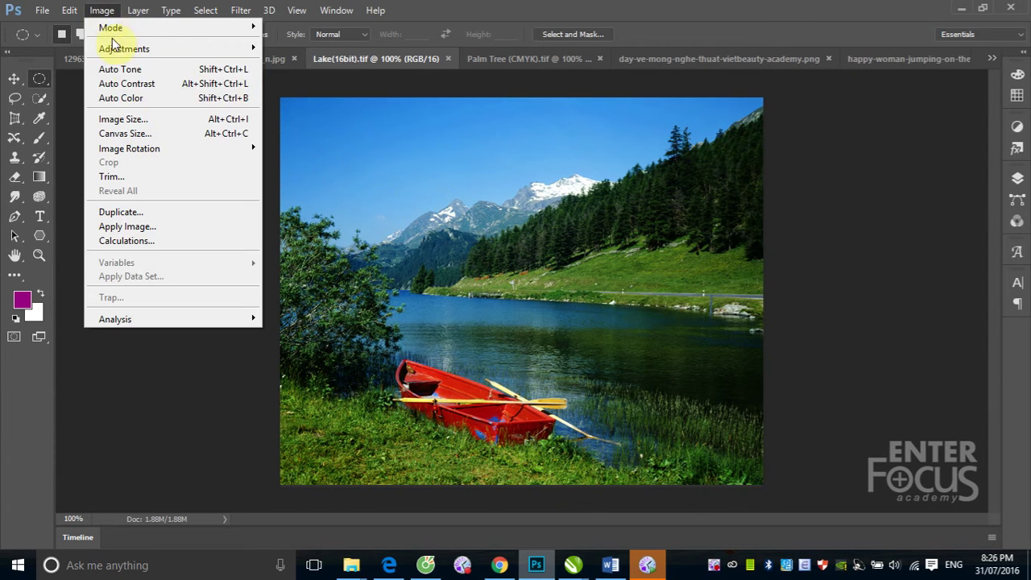
{"action": "mouse_move", "coordinate": [124, 48]}
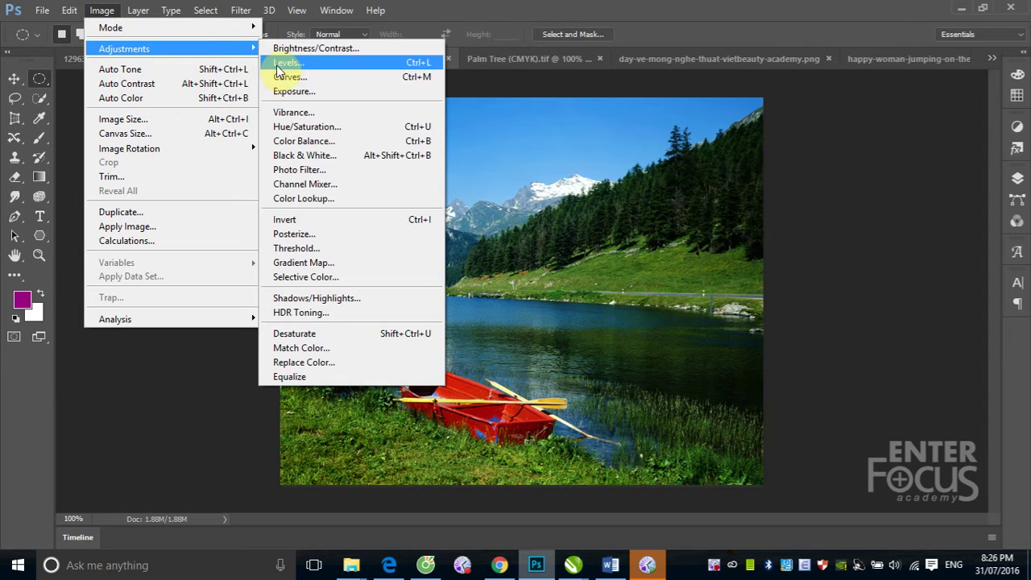
{"action": "left_click", "coordinate": [345, 162]}
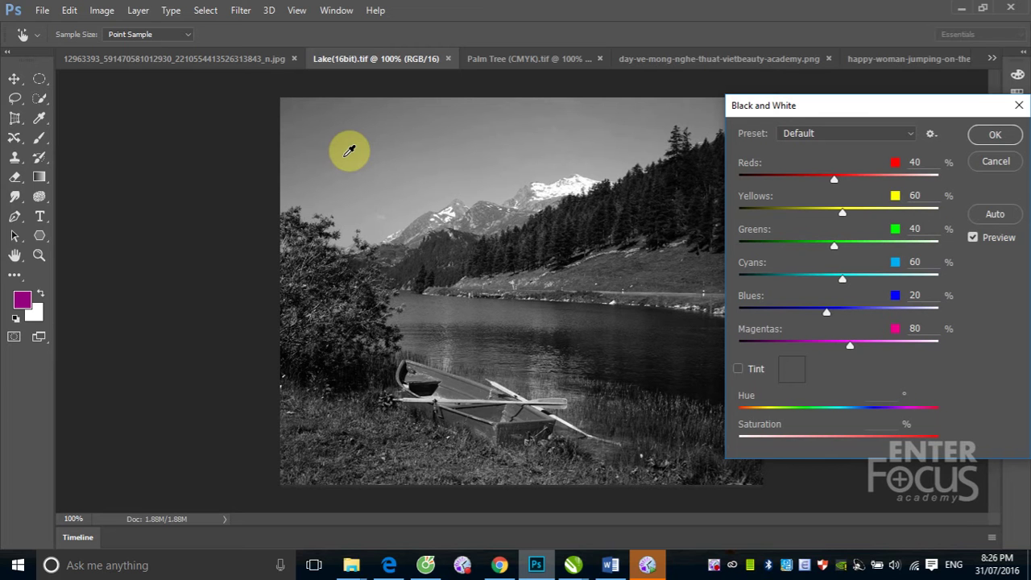
{"action": "left_click", "coordinate": [995, 161]}
{"action": "left_click", "coordinate": [102, 9]}
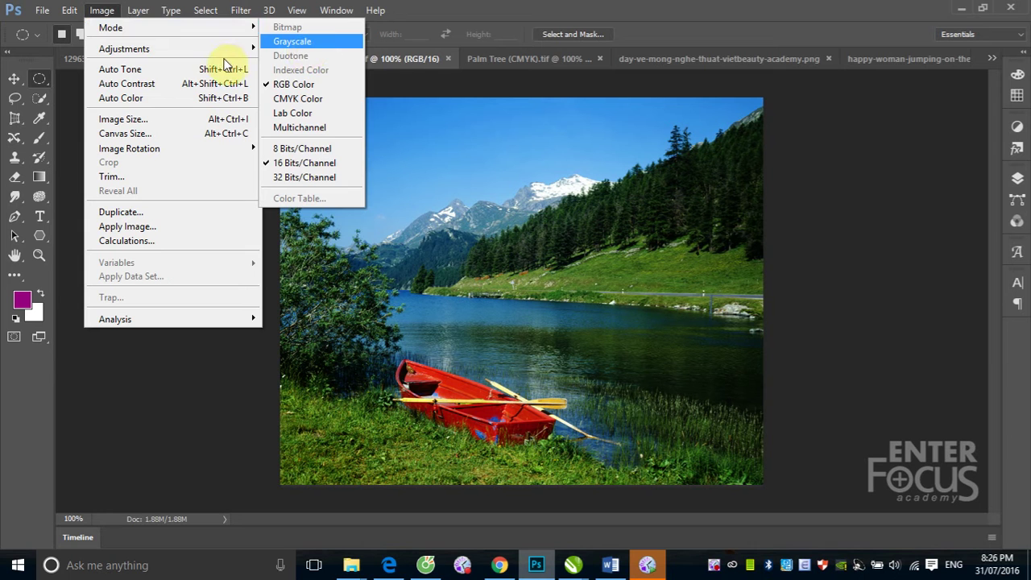
{"action": "mouse_move", "coordinate": [124, 48]}
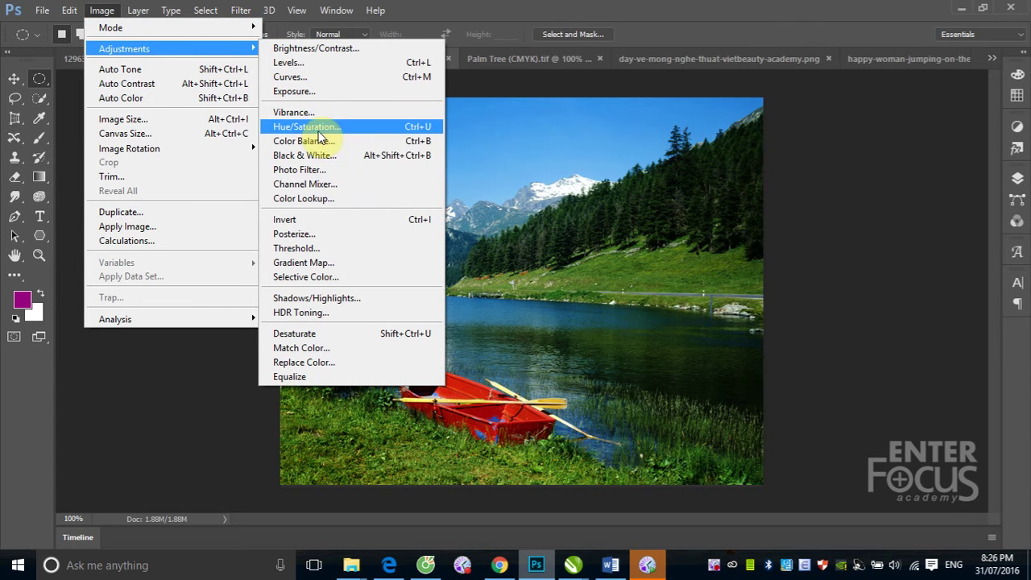
{"action": "left_click", "coordinate": [324, 128]}
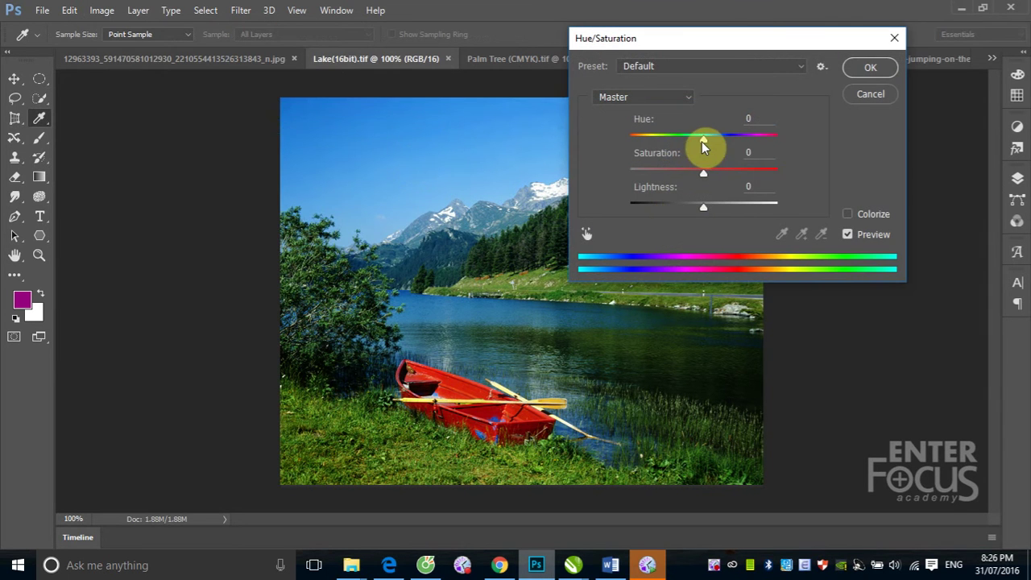
{"action": "left_click_drag", "start_coordinate": [703, 139], "coordinate": [708, 138]}
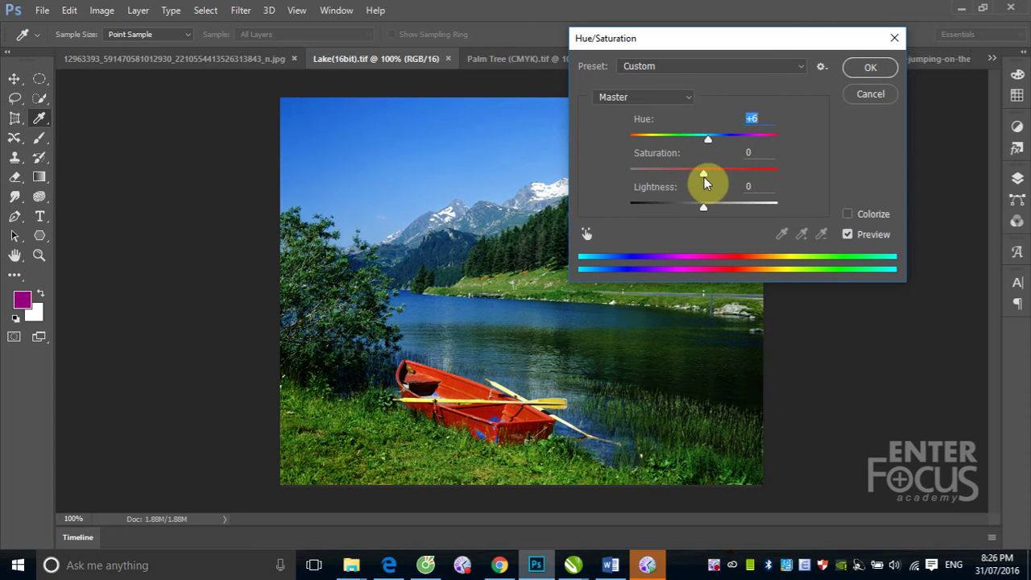
{"action": "left_click_drag", "start_coordinate": [703, 174], "coordinate": [610, 171]}
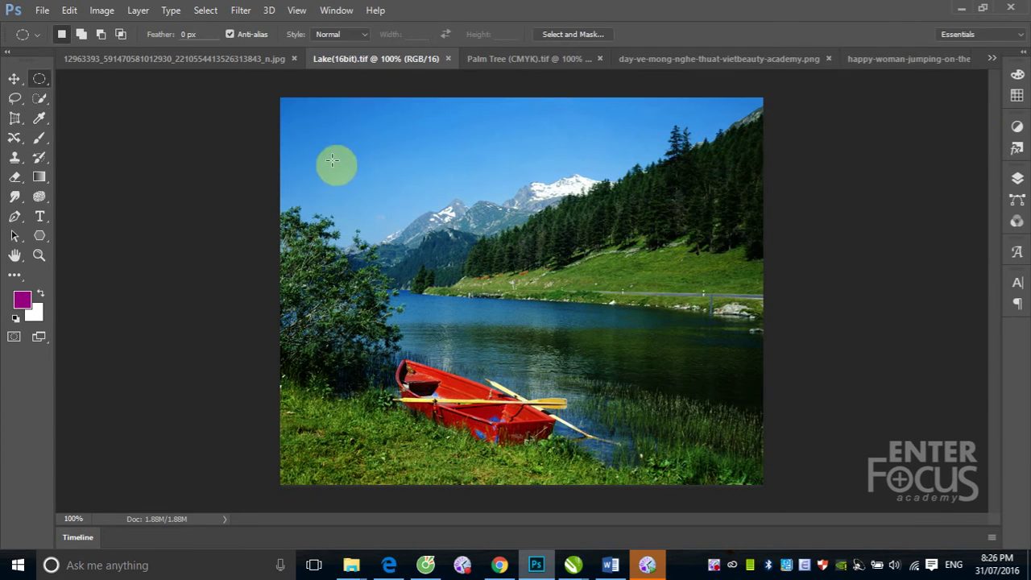
{"action": "left_click", "coordinate": [101, 11]}
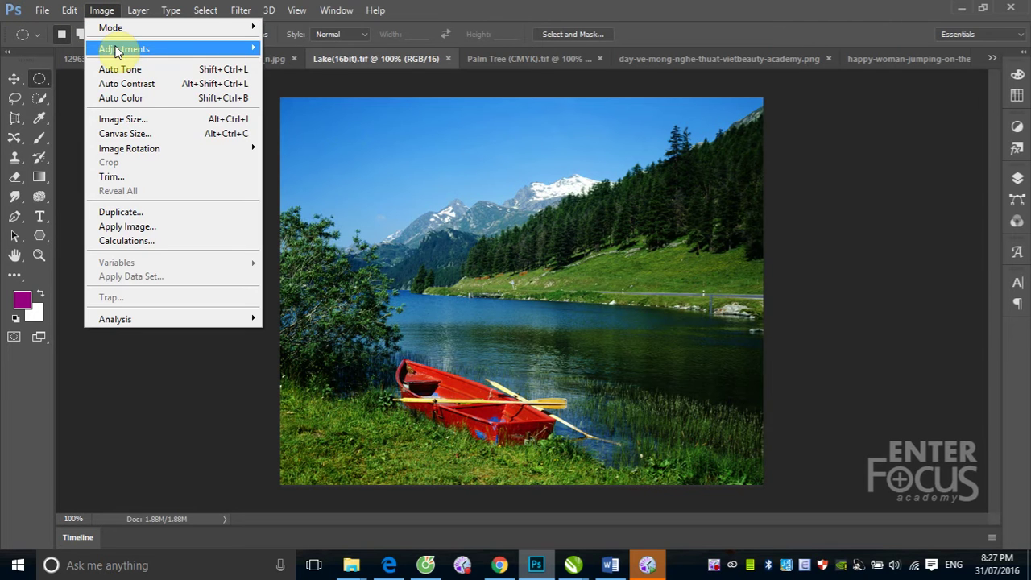
{"action": "mouse_move", "coordinate": [124, 49]}
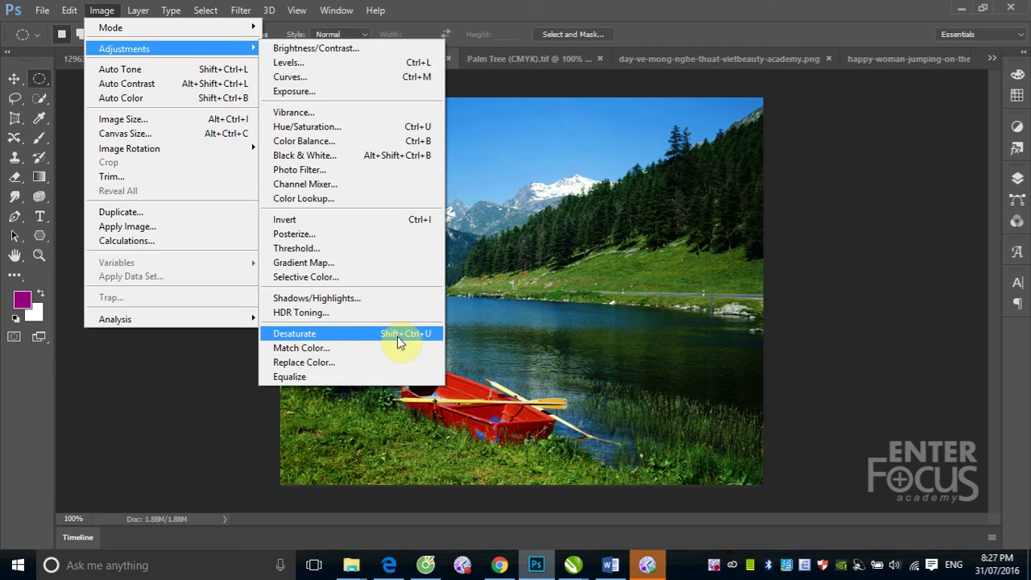
{"action": "left_click", "coordinate": [423, 334]}
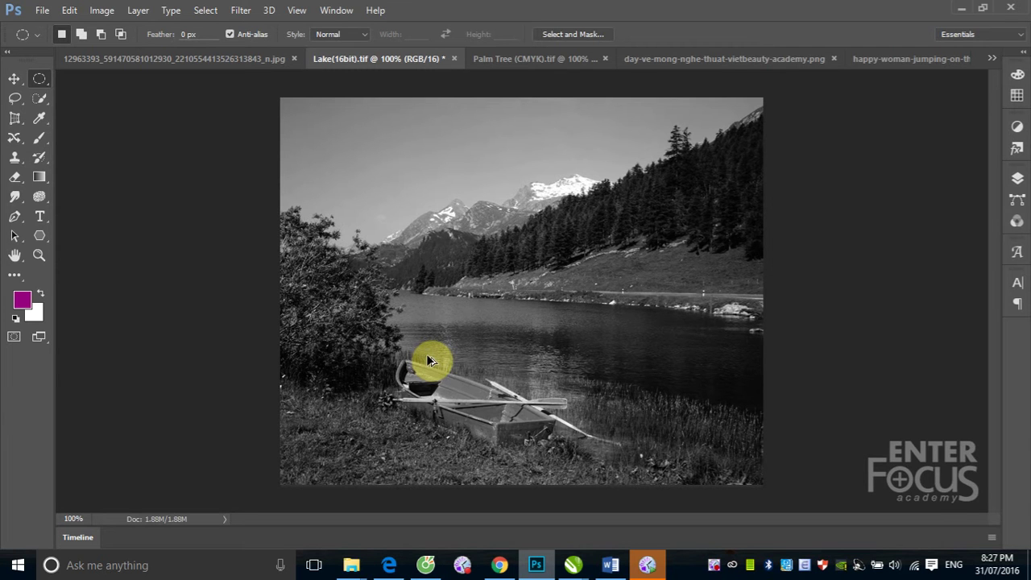
{"action": "key", "text": "ctrl+z"}
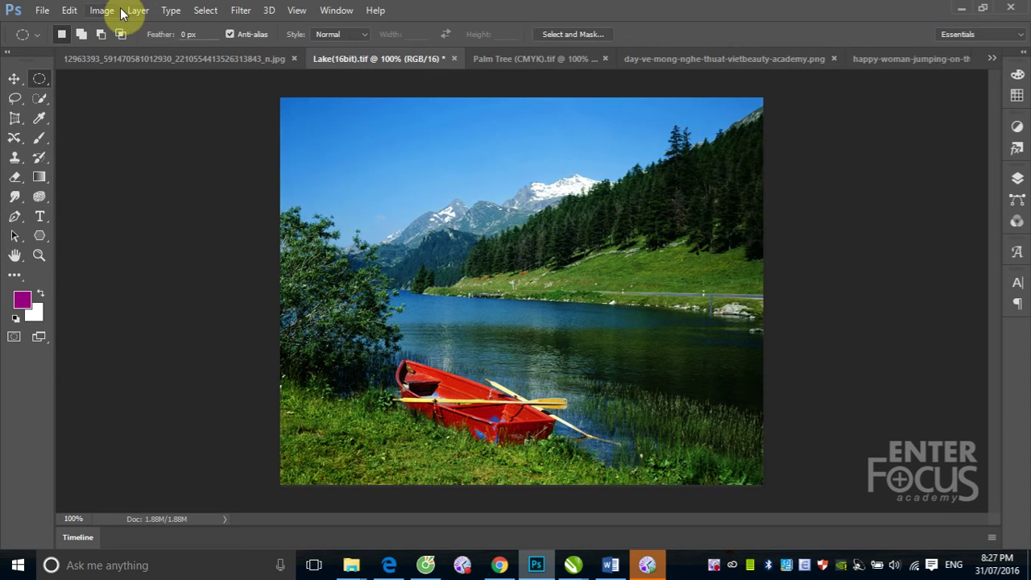
{"action": "left_click", "coordinate": [113, 10]}
{"action": "mouse_move", "coordinate": [124, 49]}
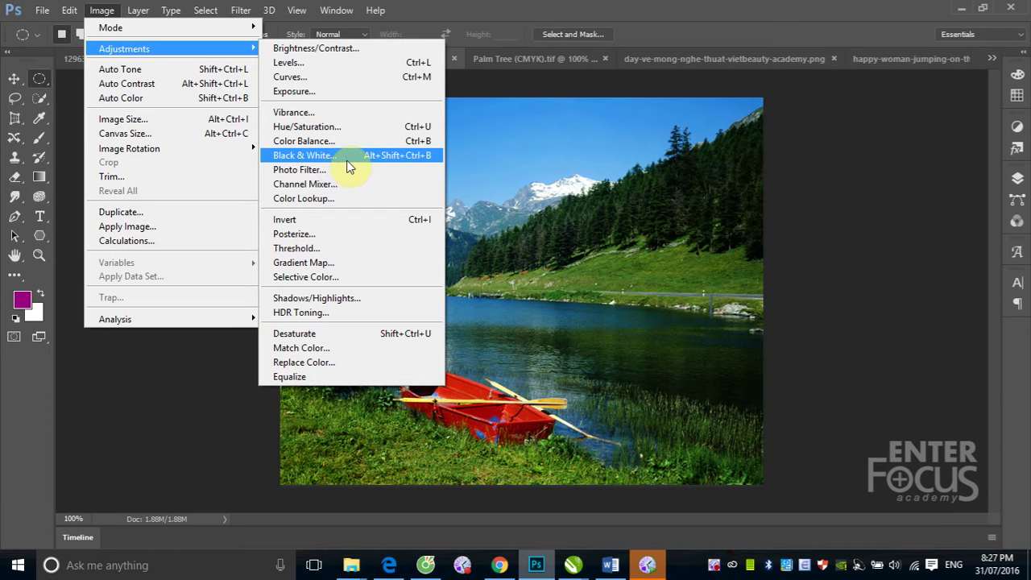
Convert the lake photo to black and white with Tint on, adjusting toward Hue 310, Saturation 14
{"action": "left_click", "coordinate": [348, 165]}
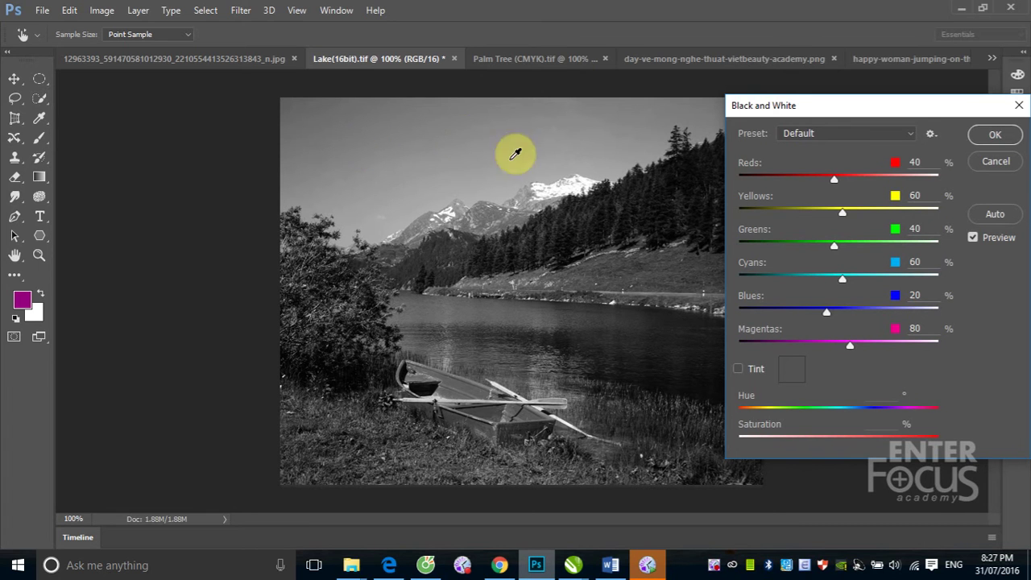
{"action": "left_click", "coordinate": [738, 370]}
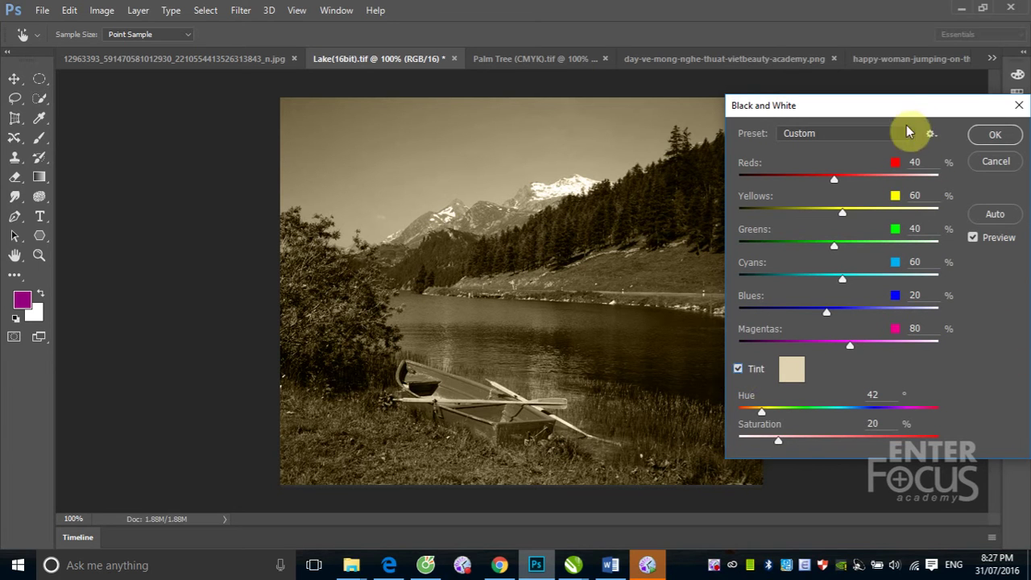
{"action": "left_click_drag", "start_coordinate": [851, 103], "coordinate": [762, 54]}
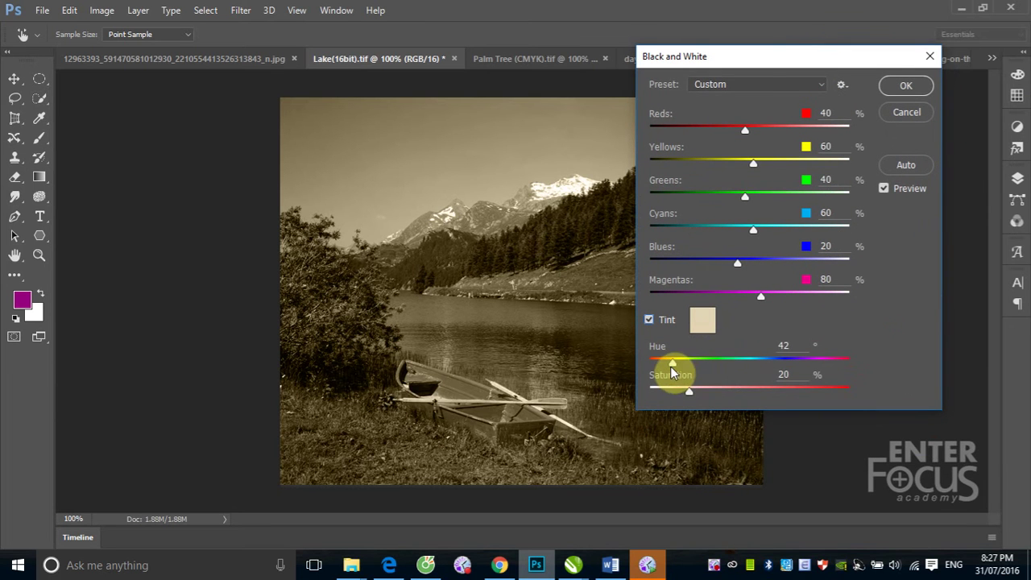
{"action": "left_click_drag", "start_coordinate": [672, 362], "coordinate": [721, 363]}
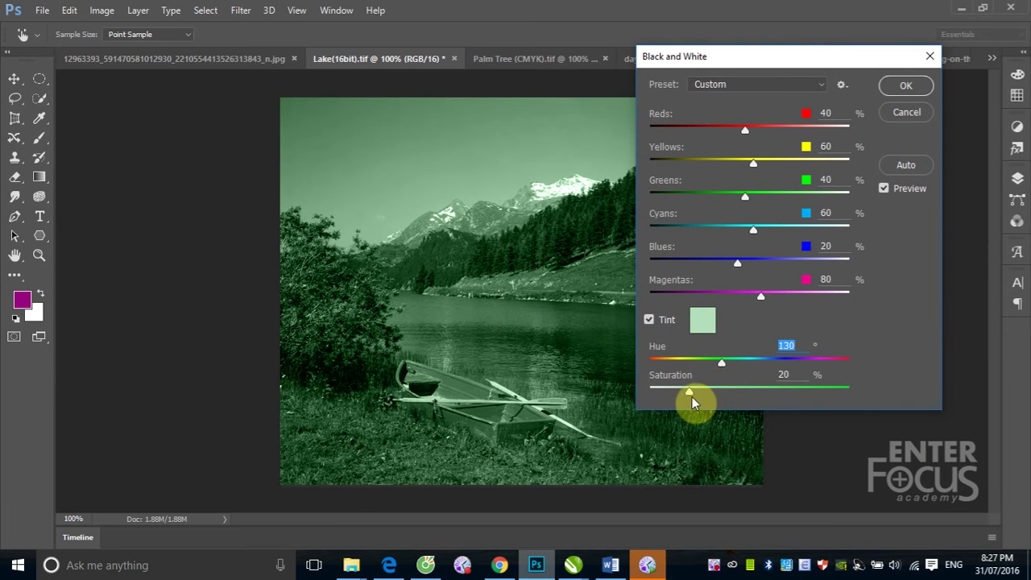
{"action": "mouse_move", "coordinate": [690, 394]}
{"action": "left_mouse_down"}
{"action": "mouse_move", "coordinate": [747, 395]}
{"action": "mouse_move", "coordinate": [678, 395]}
{"action": "left_mouse_up"}
{"action": "left_click_drag", "start_coordinate": [723, 365], "coordinate": [811, 365]}
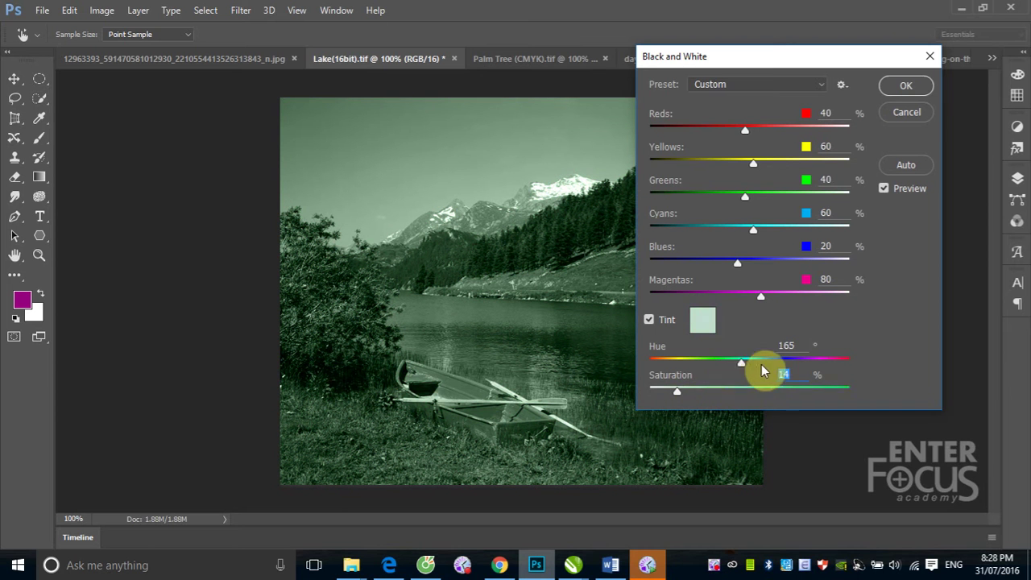
{"action": "left_click", "coordinate": [822, 366]}
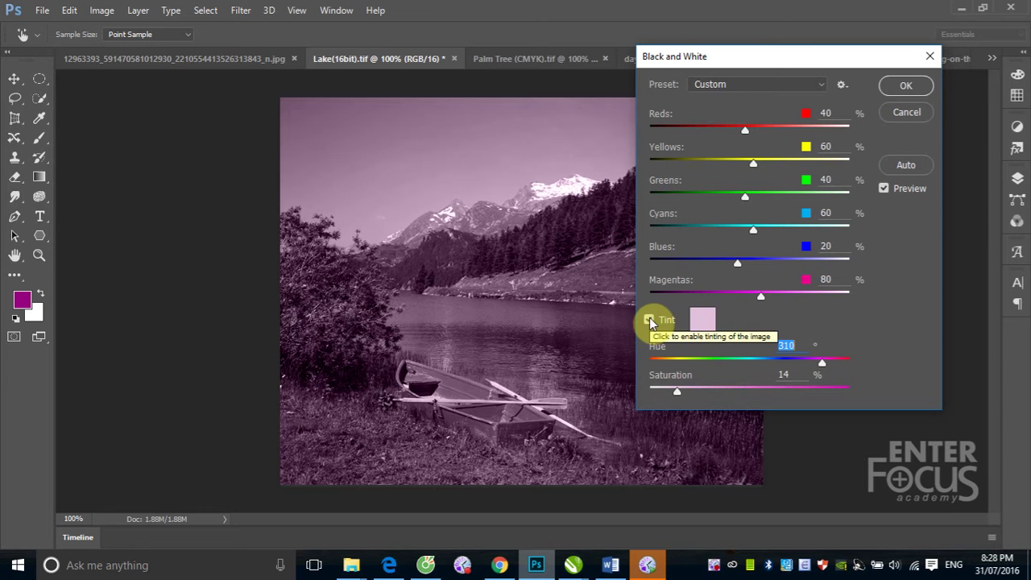
{"action": "left_click", "coordinate": [649, 319]}
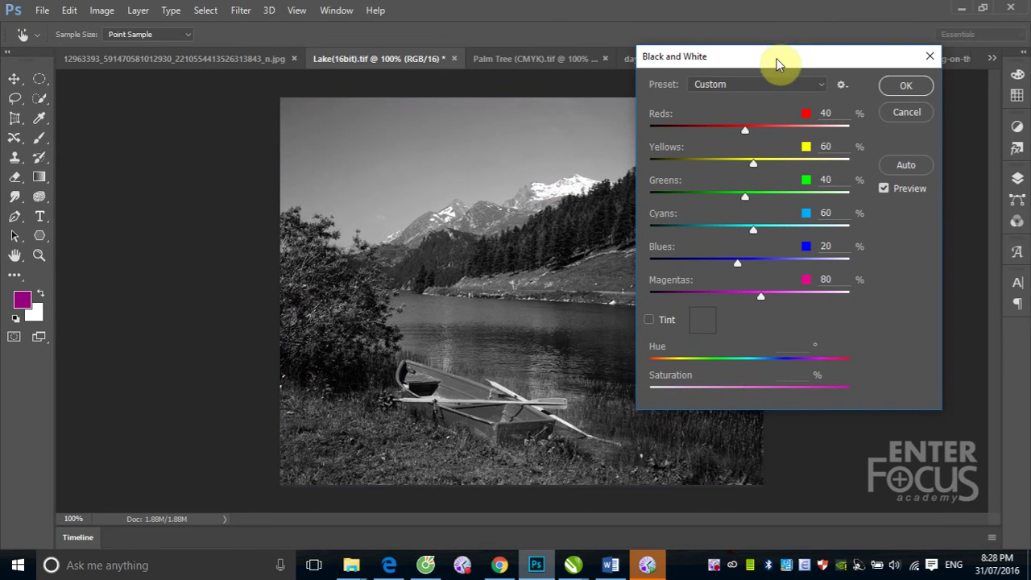
{"action": "left_click_drag", "start_coordinate": [777, 56], "coordinate": [178, 44]}
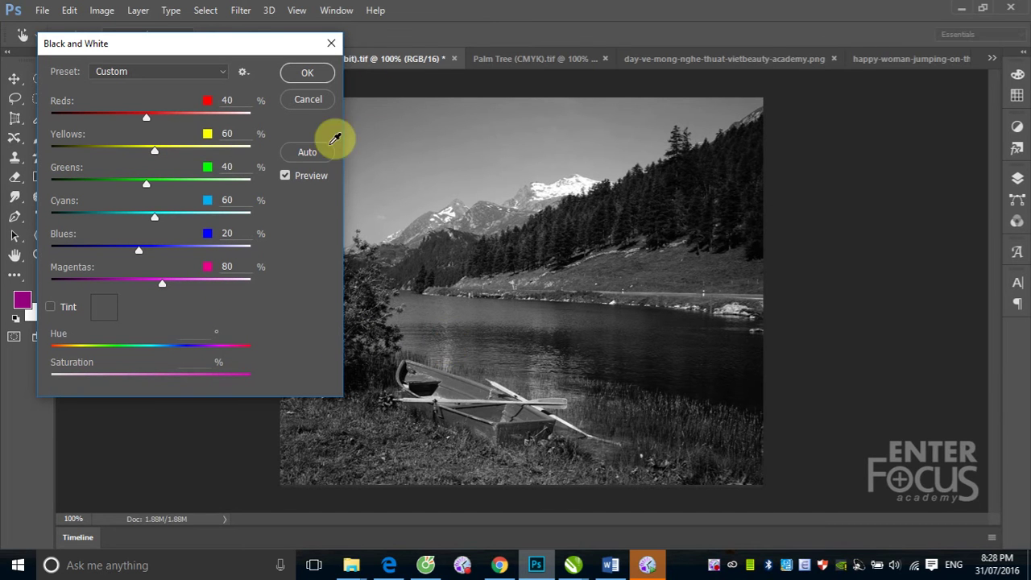
{"action": "left_click", "coordinate": [285, 176]}
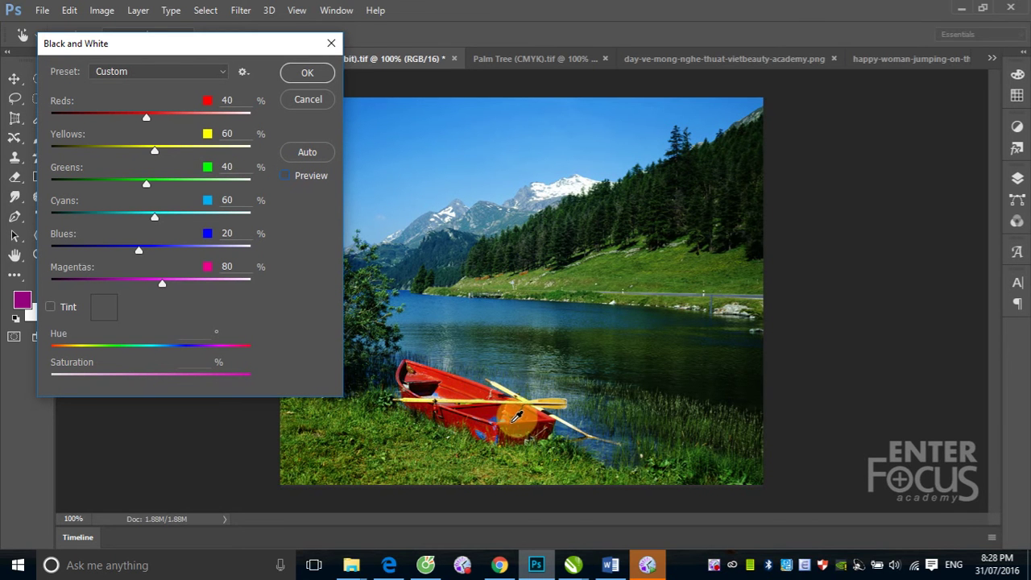
{"action": "left_click", "coordinate": [286, 174]}
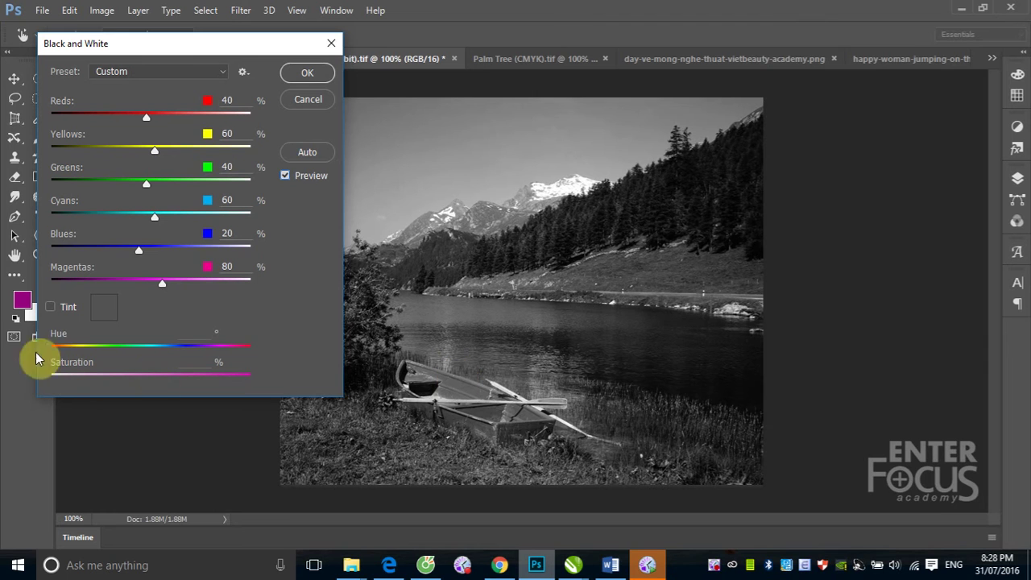
{"action": "left_click", "coordinate": [50, 309]}
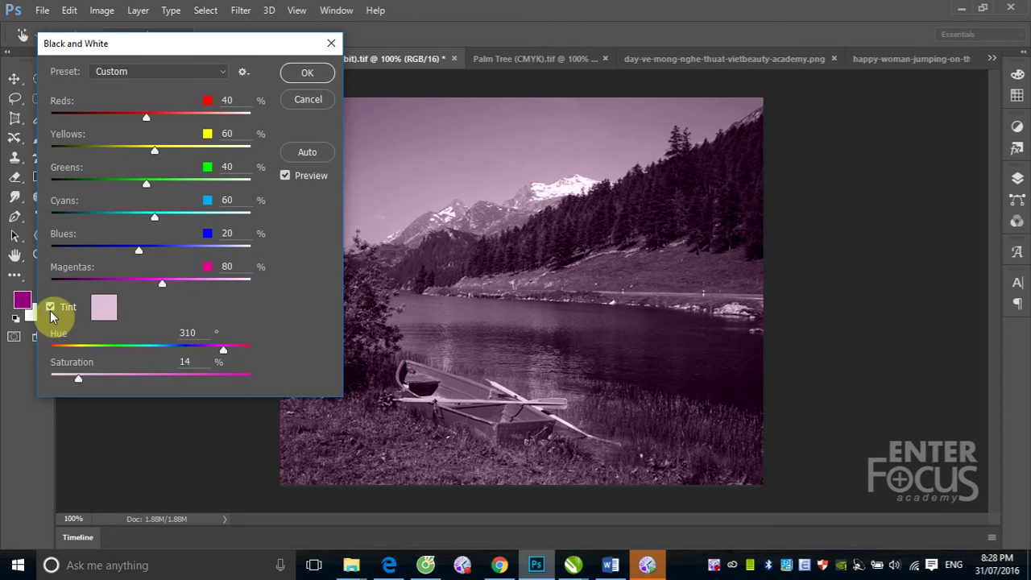
{"action": "left_click", "coordinate": [50, 308]}
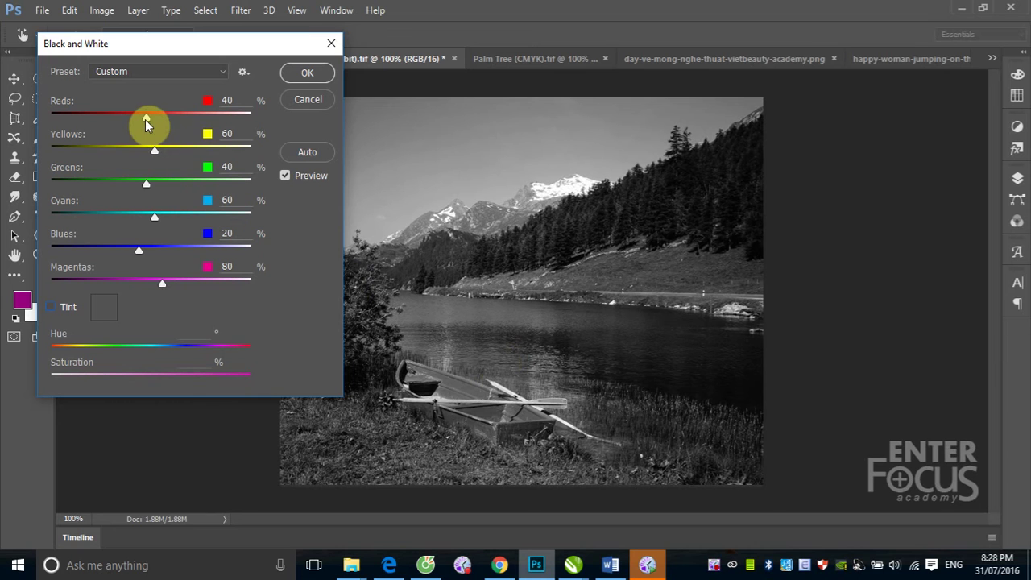
Set Reds to 104% and restore the purple tint at Hue 310, Saturation 14
{"action": "left_click_drag", "start_coordinate": [144, 119], "coordinate": [196, 119]}
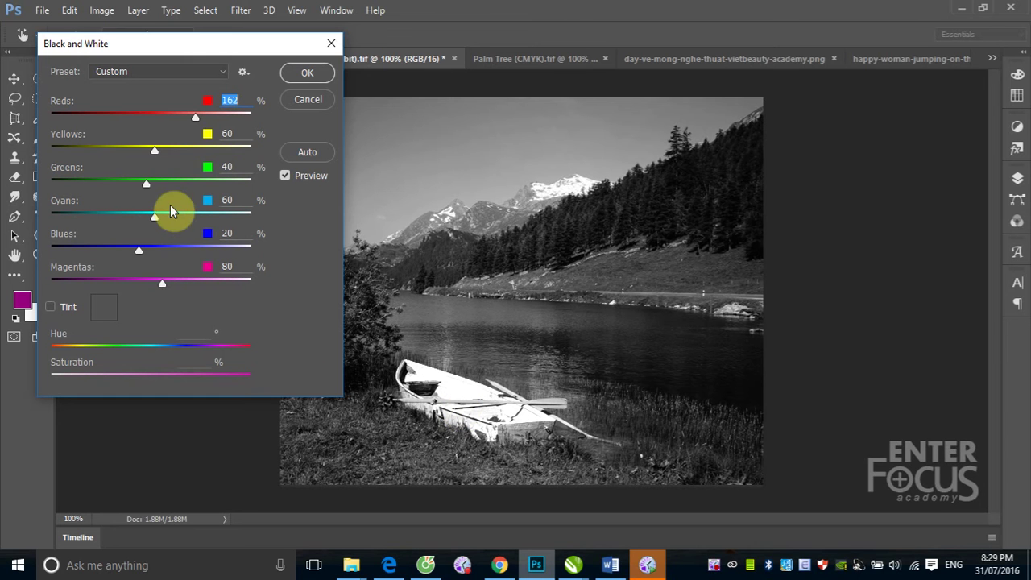
{"action": "type", "text": "185"}
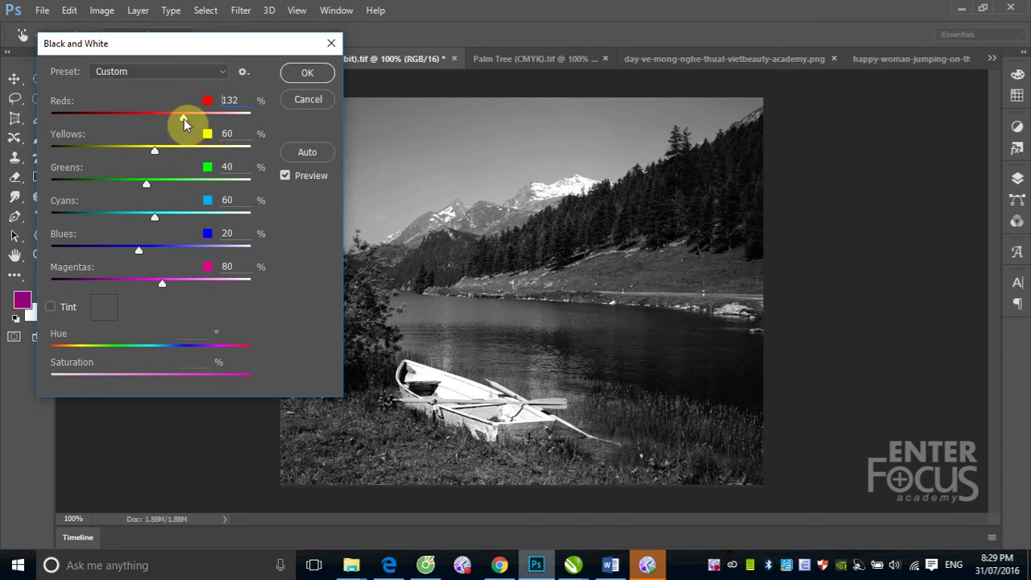
{"action": "left_click_drag", "start_coordinate": [194, 122], "coordinate": [173, 123]}
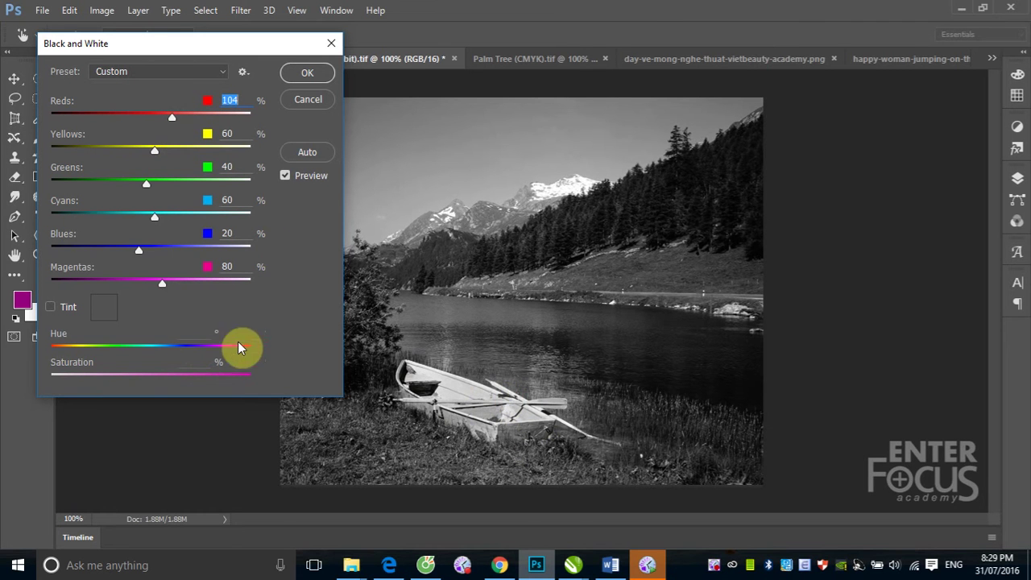
{"action": "left_click", "coordinate": [51, 306]}
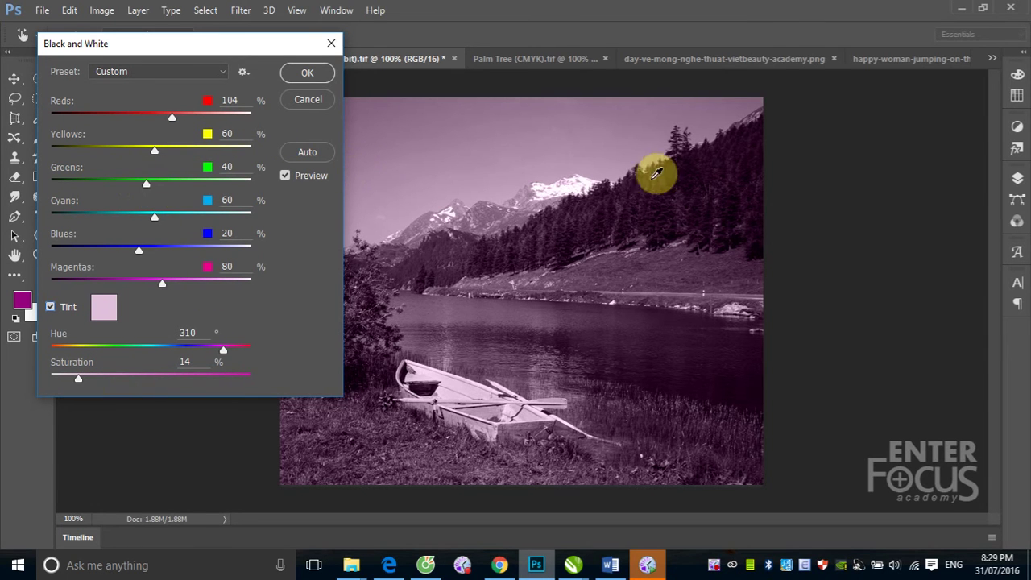
Test brightening and darkening the Greens, then cancel the Black and White conversion
{"action": "left_click_drag", "start_coordinate": [148, 186], "coordinate": [227, 194]}
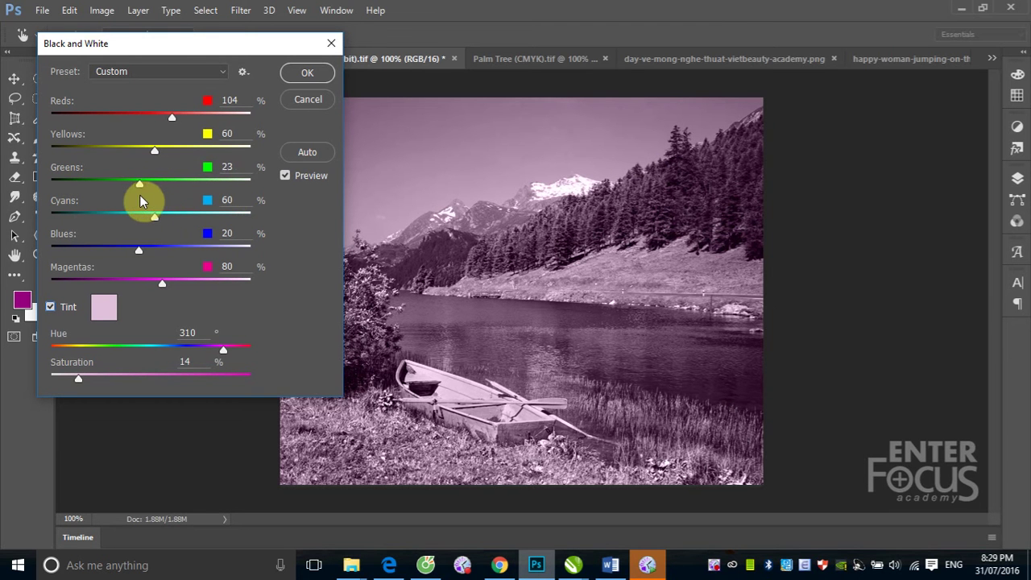
{"action": "mouse_move", "coordinate": [225, 197]}
{"action": "left_mouse_down"}
{"action": "mouse_move", "coordinate": [134, 198]}
{"action": "mouse_move", "coordinate": [203, 219]}
{"action": "left_mouse_up"}
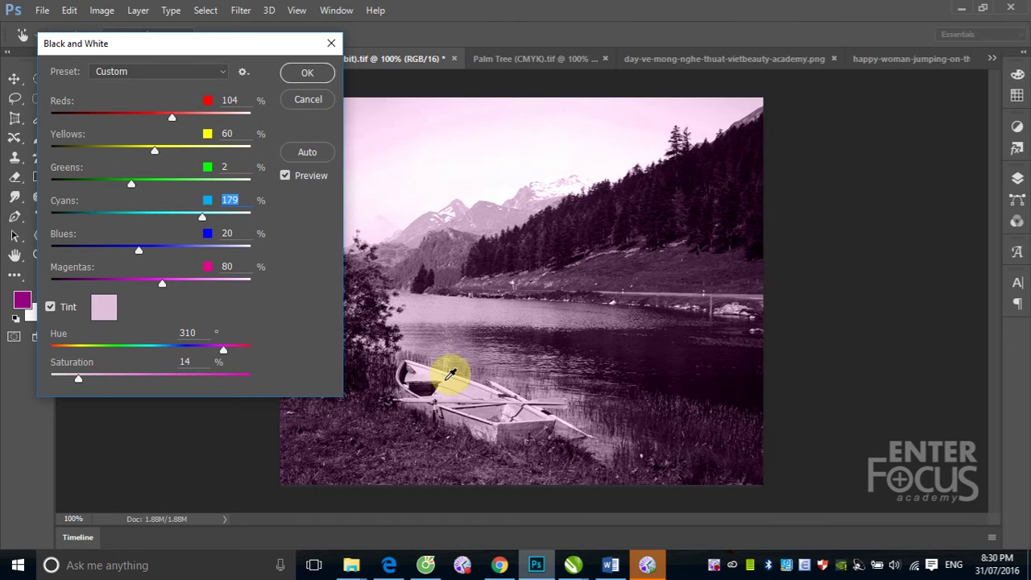
{"action": "left_click", "coordinate": [307, 98]}
{"action": "left_click", "coordinate": [101, 10]}
{"action": "mouse_move", "coordinate": [124, 48]}
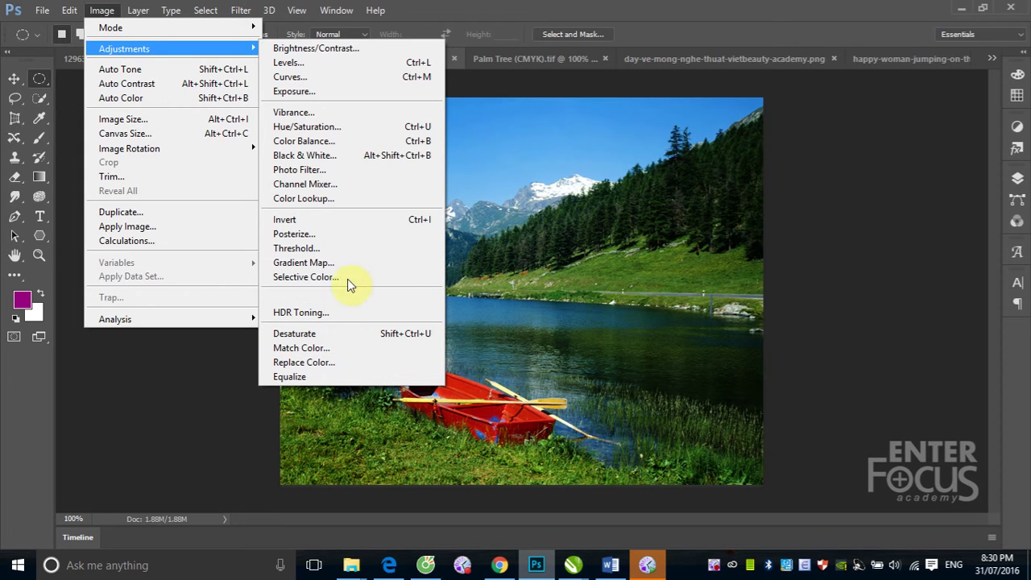
Preview a Photo Filter on the lake, trying Orange then Green at 97% density
{"action": "left_click", "coordinate": [372, 173]}
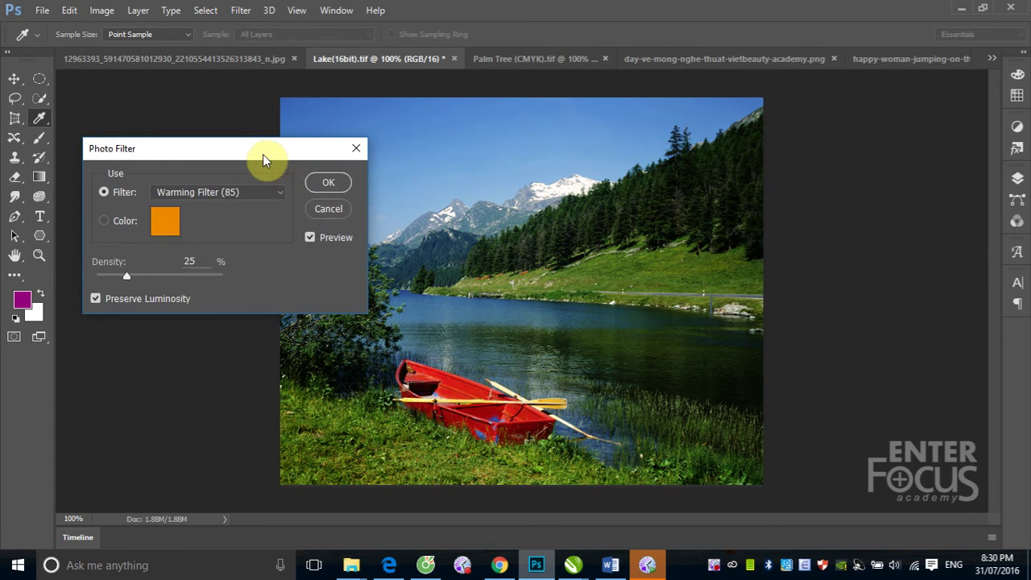
{"action": "left_click_drag", "start_coordinate": [262, 158], "coordinate": [891, 37]}
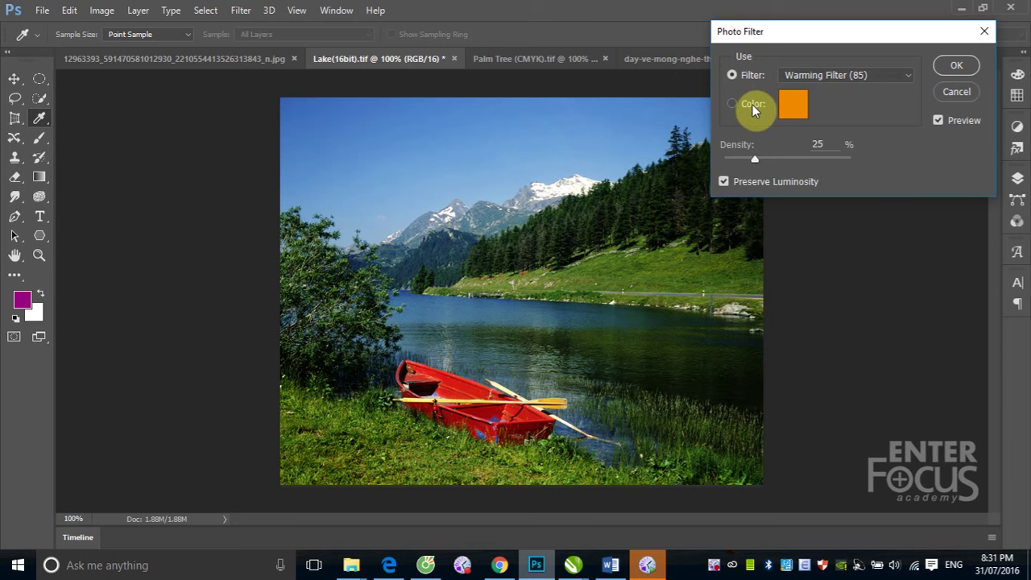
{"action": "left_click", "coordinate": [908, 77]}
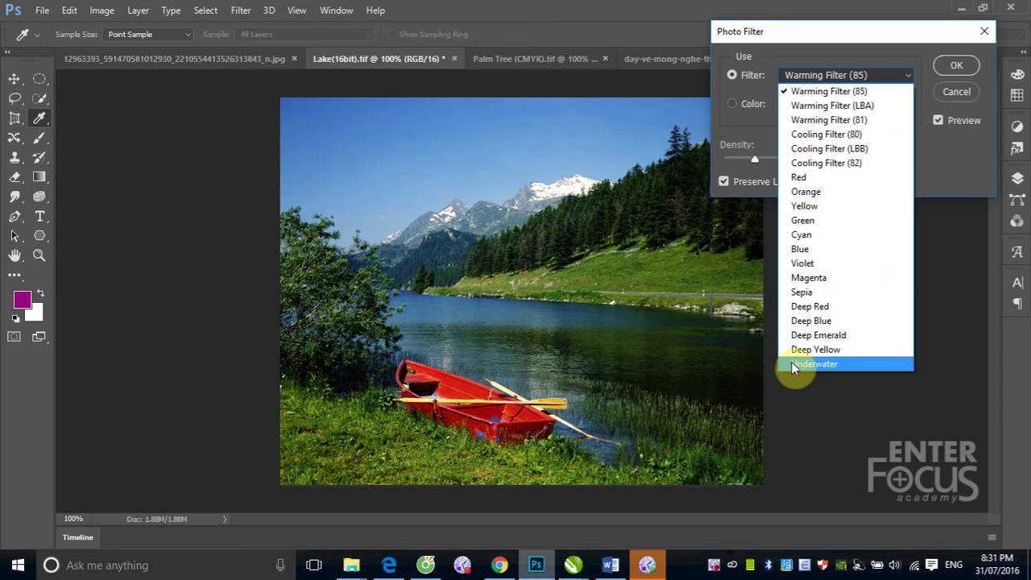
{"action": "left_click", "coordinate": [839, 194]}
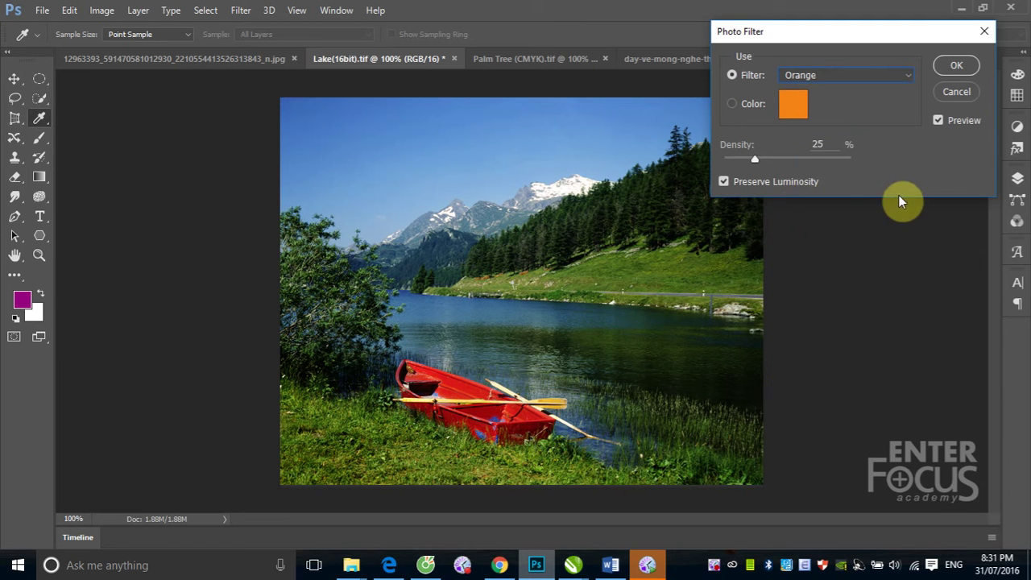
{"action": "left_click", "coordinate": [863, 77]}
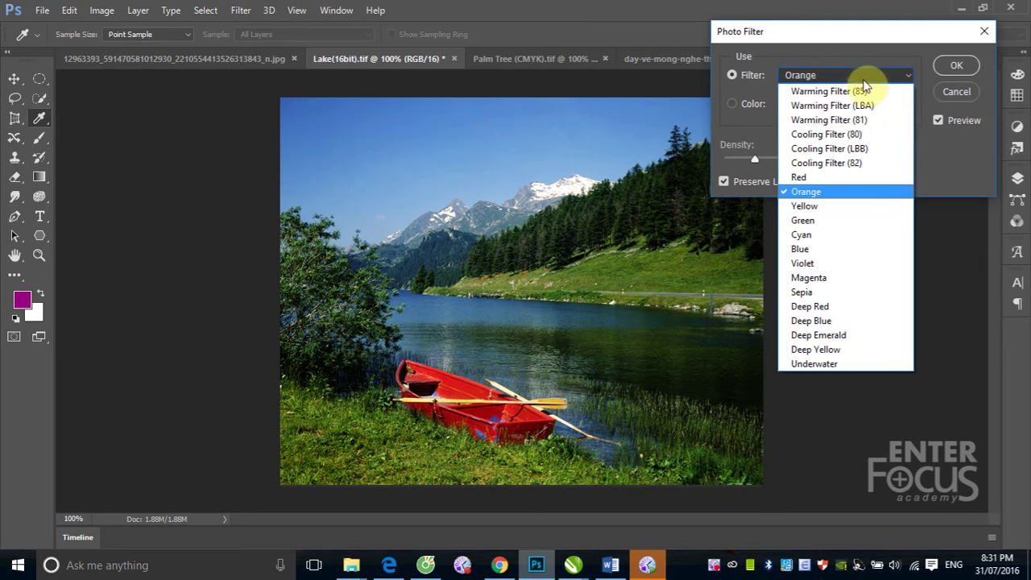
{"action": "left_click", "coordinate": [839, 219]}
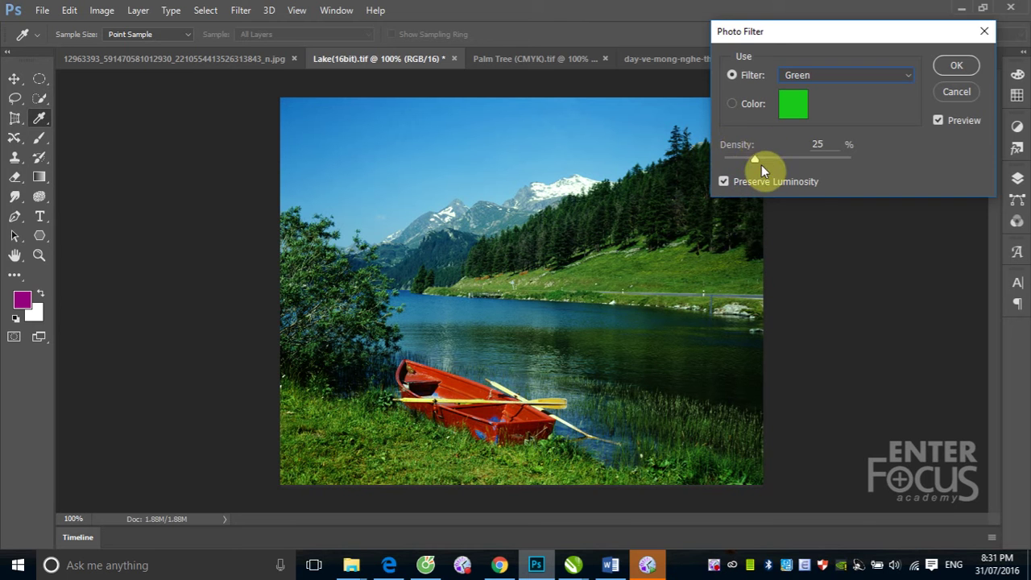
{"action": "left_click_drag", "start_coordinate": [756, 162], "coordinate": [792, 166]}
{"action": "left_click", "coordinate": [732, 104]}
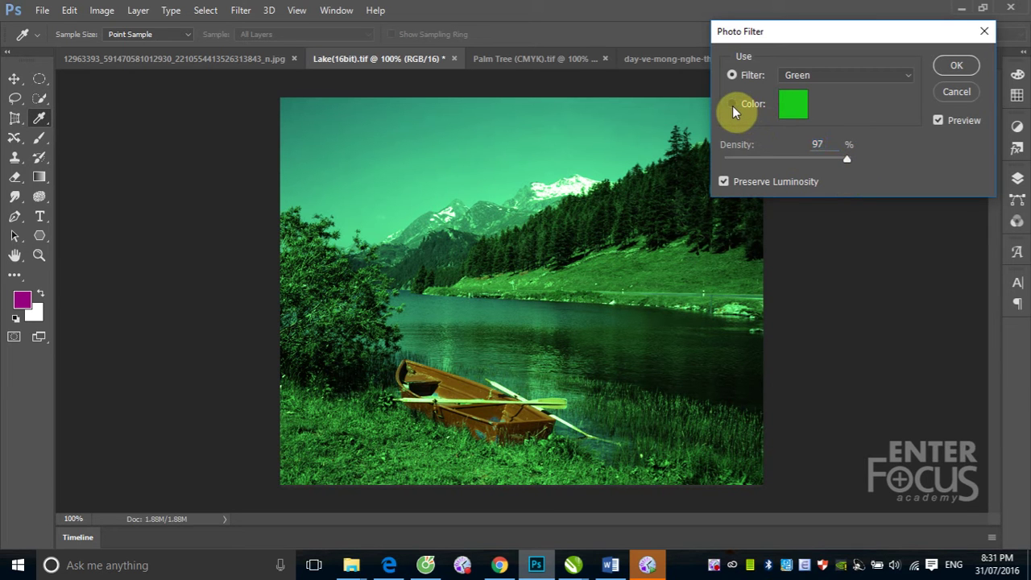
Set the Photo Filter's custom colour to a bright saturated magenta
{"action": "left_click", "coordinate": [793, 105]}
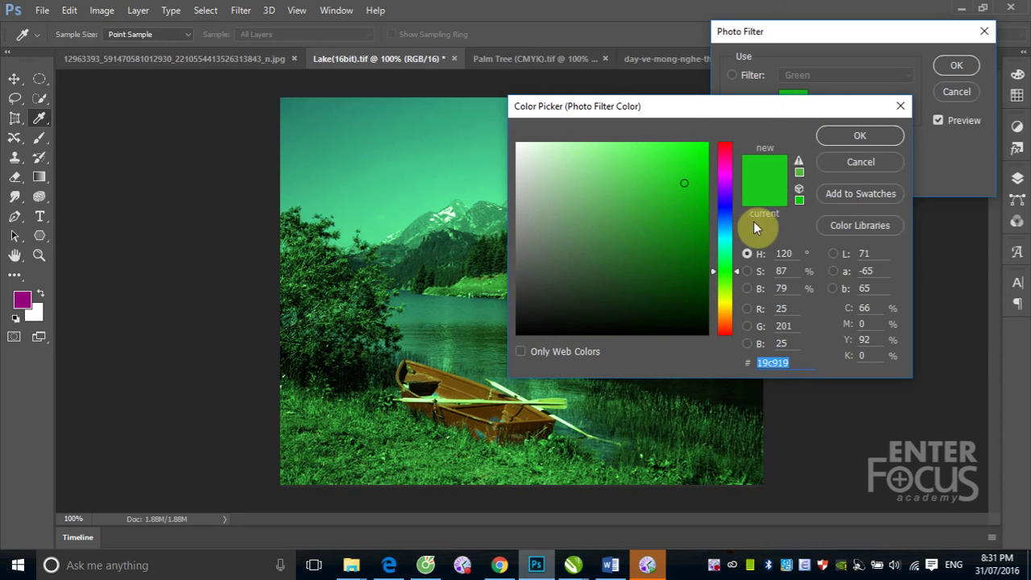
{"action": "left_click", "coordinate": [729, 170]}
{"action": "left_click", "coordinate": [697, 156]}
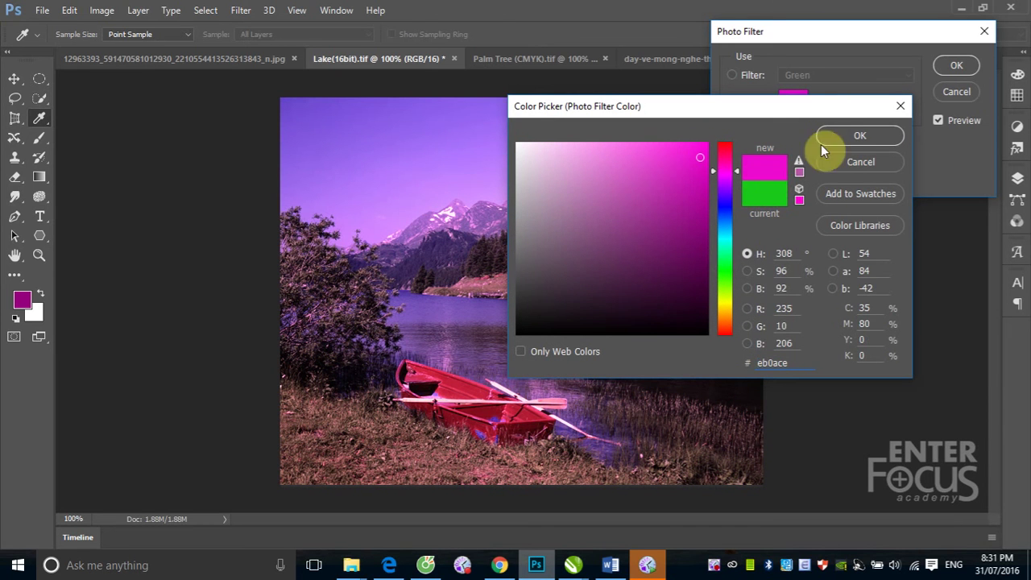
{"action": "key", "text": "Return"}
Vary the magenta filter density up to about 98%, then cancel the Photo Filter
{"action": "left_click_drag", "start_coordinate": [846, 161], "coordinate": [766, 166]}
{"action": "mouse_move", "coordinate": [839, 169]}
{"action": "left_mouse_down"}
{"action": "mouse_move", "coordinate": [859, 169]}
{"action": "mouse_move", "coordinate": [817, 173]}
{"action": "mouse_move", "coordinate": [849, 171]}
{"action": "left_mouse_up"}
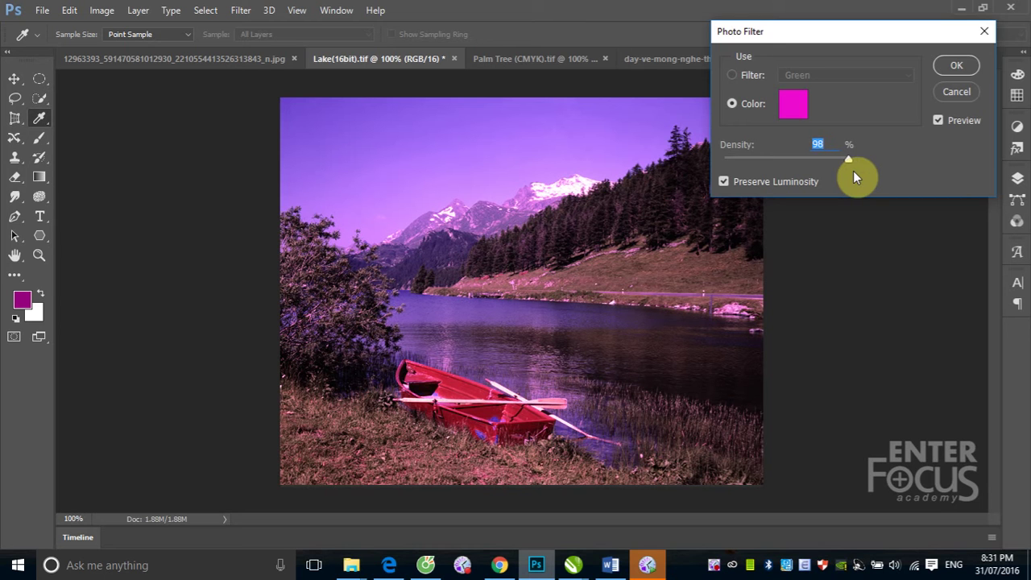
{"action": "left_click", "coordinate": [956, 91]}
{"action": "left_click", "coordinate": [99, 10]}
{"action": "mouse_move", "coordinate": [124, 49]}
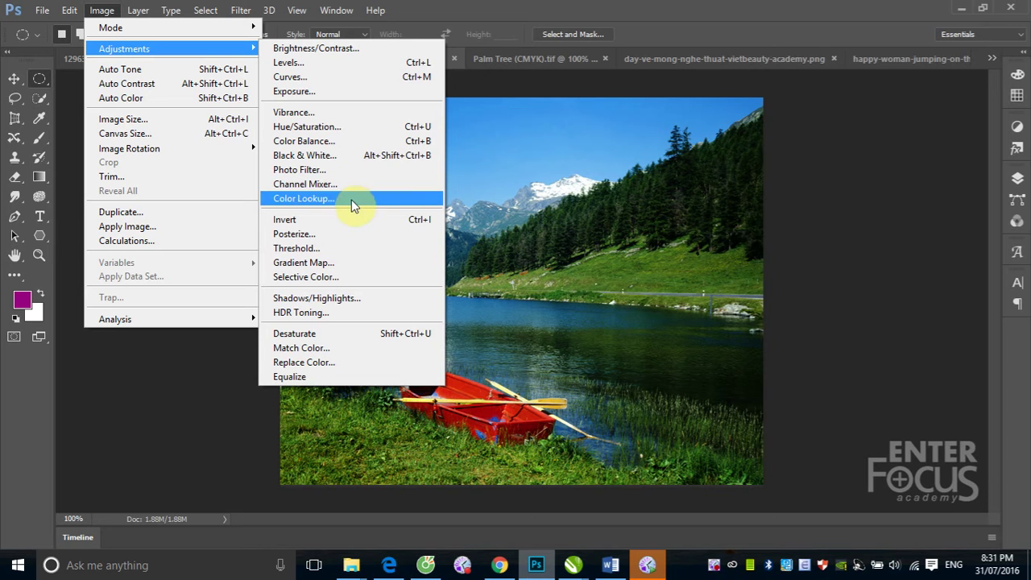
Apply a Gradient Map to the lake photo, previewing its magenta-to-white gradient
{"action": "left_click", "coordinate": [346, 268]}
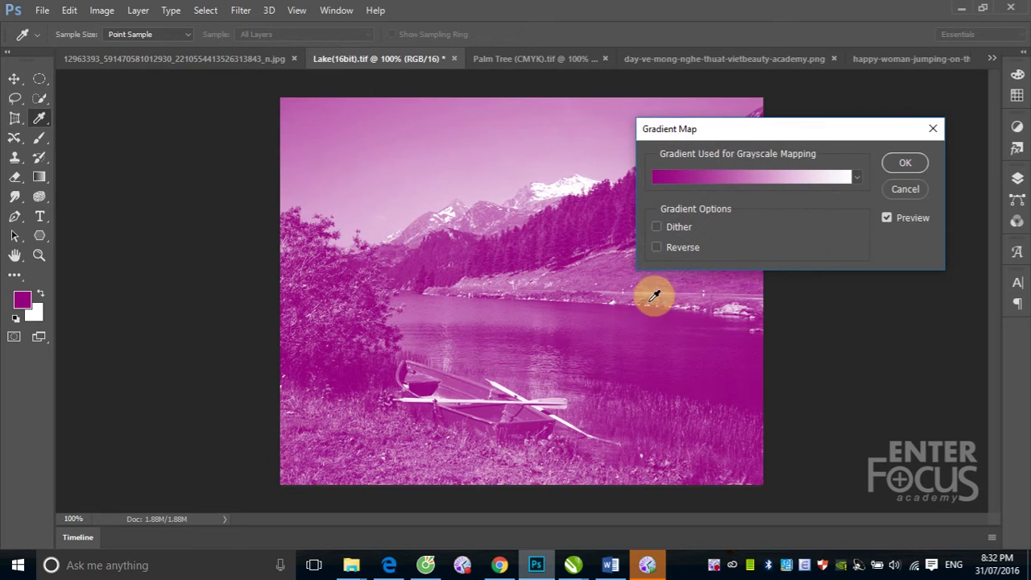
{"action": "left_click_drag", "start_coordinate": [756, 132], "coordinate": [818, 116]}
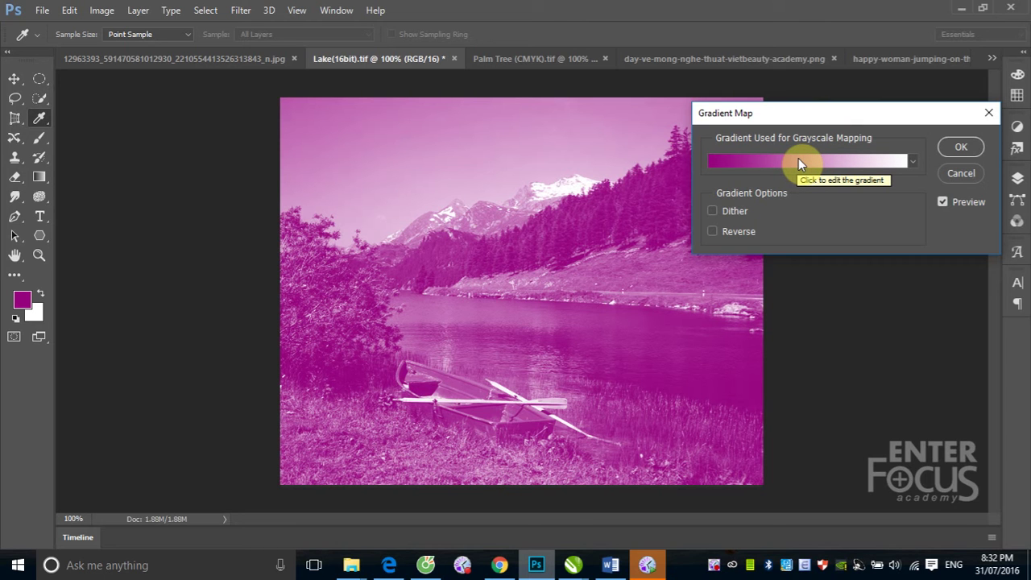
{"action": "left_click", "coordinate": [912, 161]}
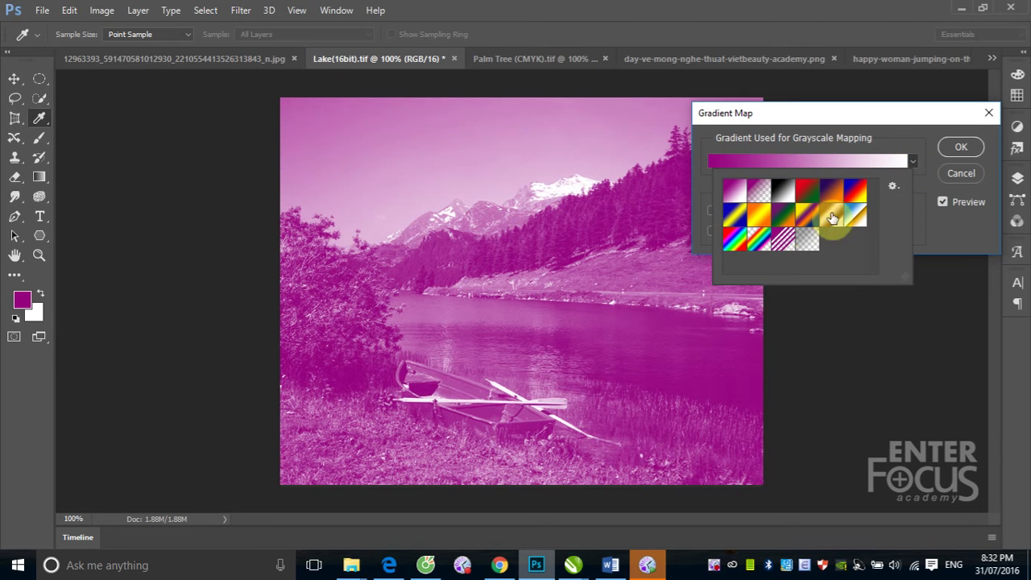
Try rainbow, blue-yellow, orange-yellow and other gradient presets, ending on copper tones
{"action": "left_click", "coordinate": [736, 239]}
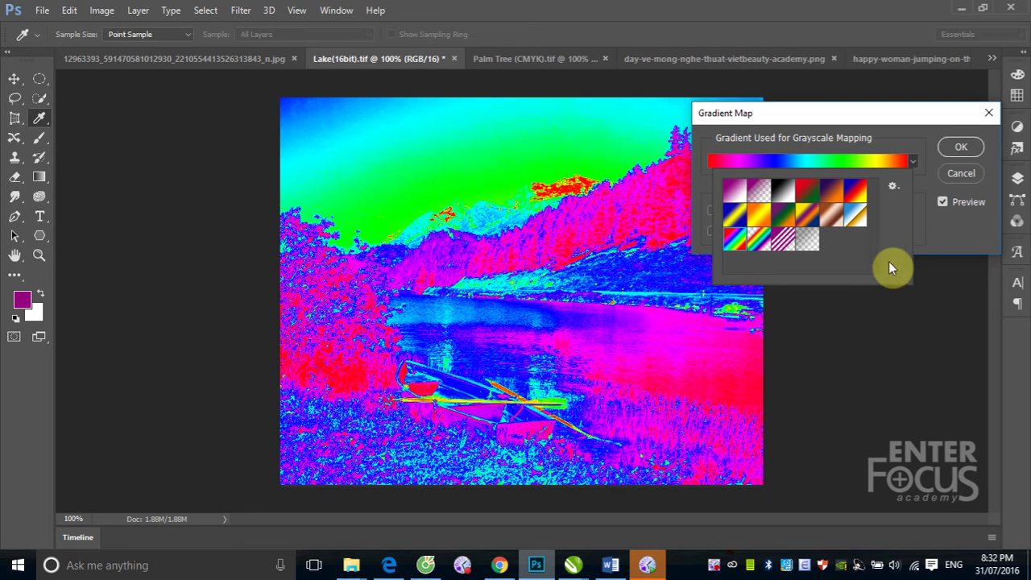
{"action": "left_click", "coordinate": [732, 216]}
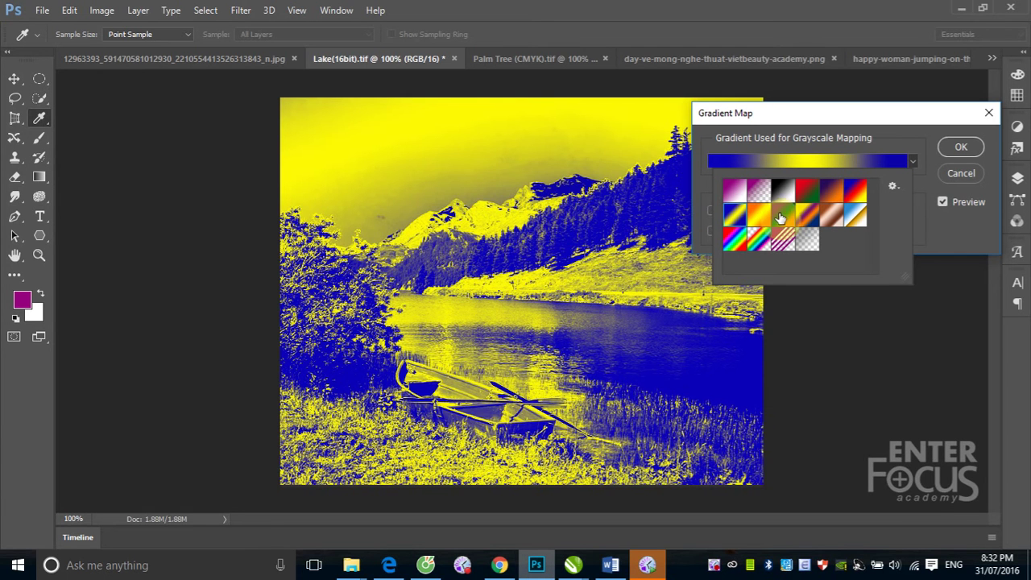
{"action": "left_click", "coordinate": [765, 217]}
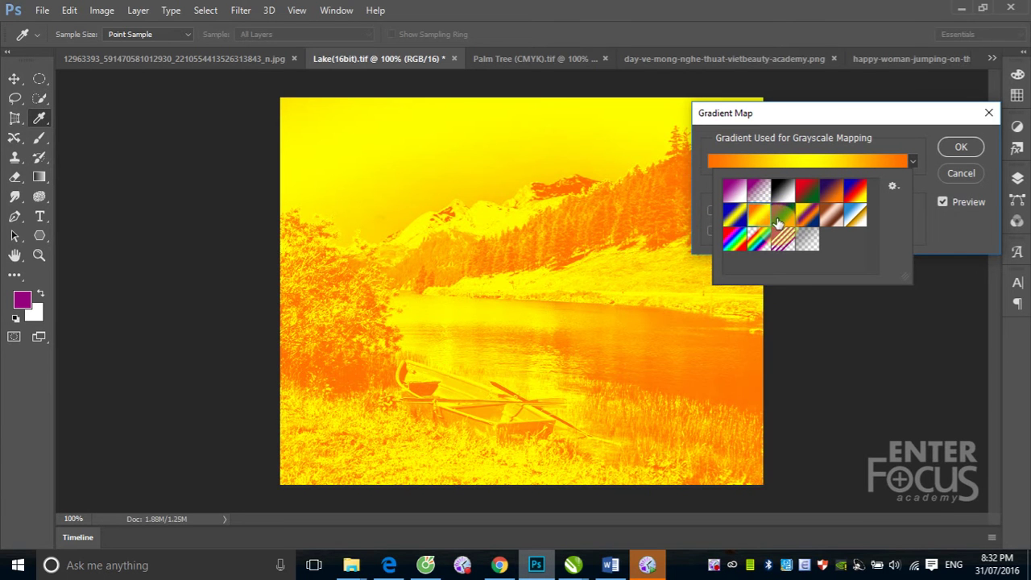
{"action": "left_click", "coordinate": [771, 221]}
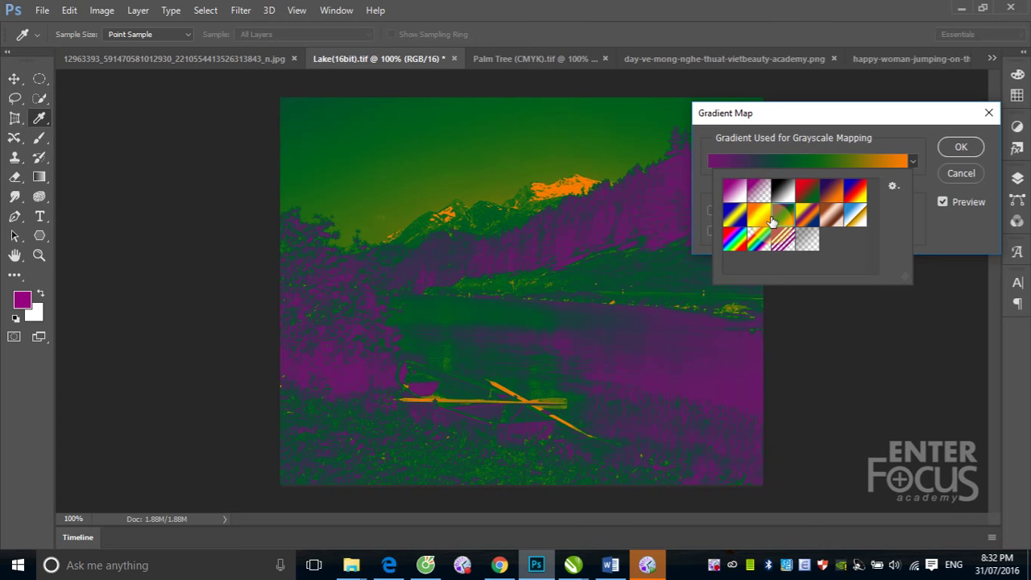
{"action": "left_click", "coordinate": [815, 220]}
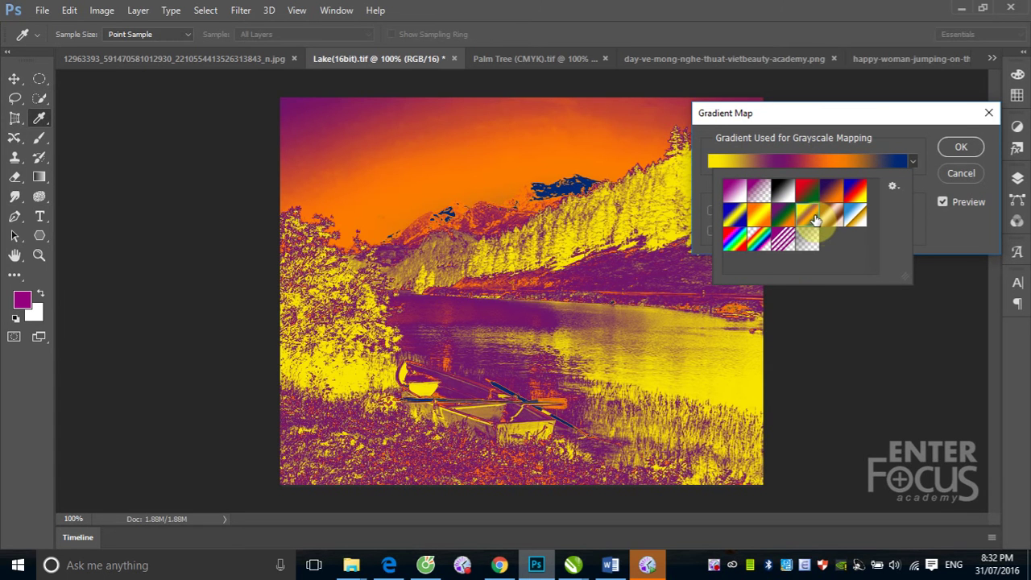
{"action": "left_click", "coordinate": [831, 216]}
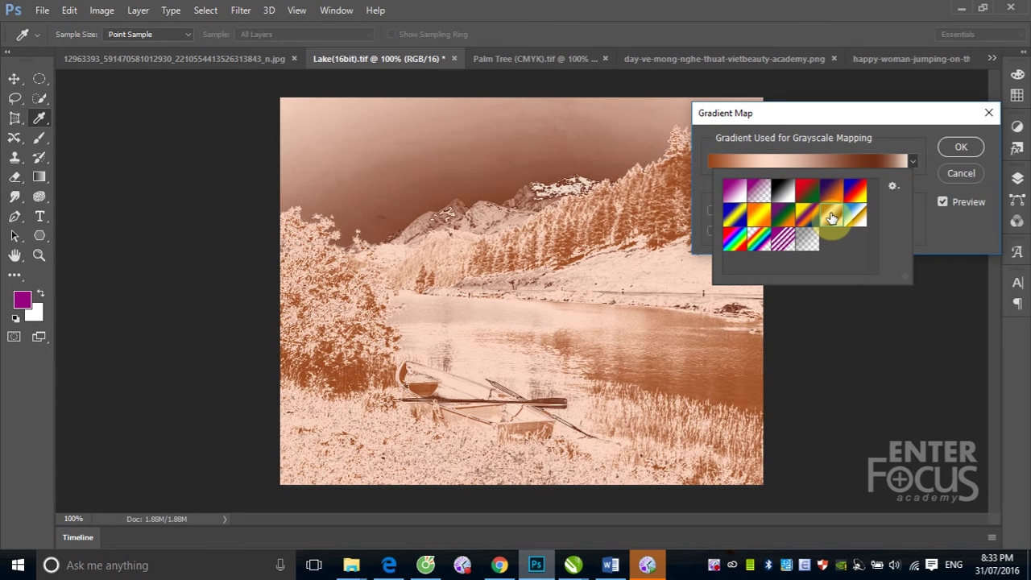
Apply the copper gradient map to the lake, then undo it
{"action": "left_click", "coordinate": [923, 133]}
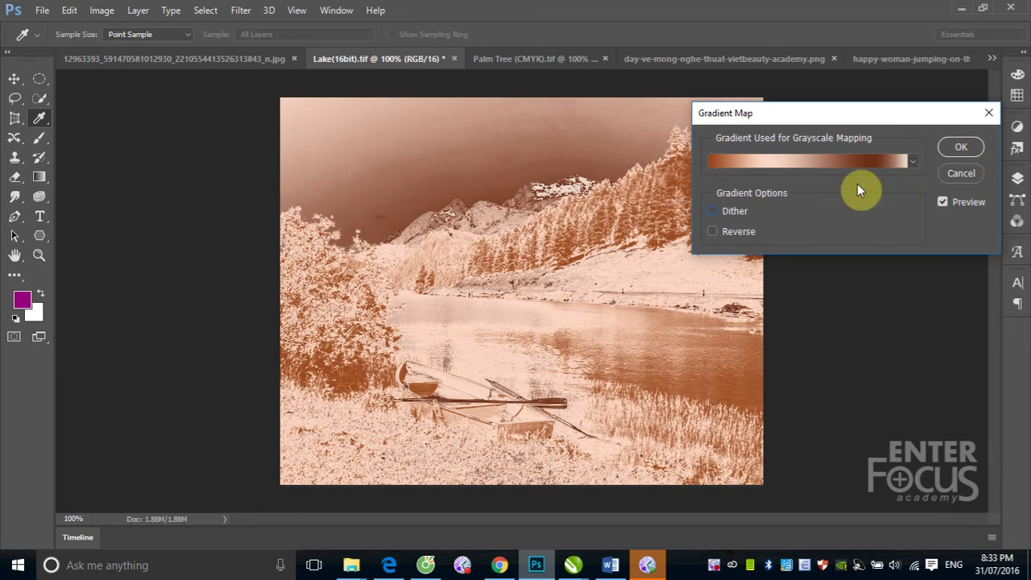
{"action": "left_click", "coordinate": [960, 148]}
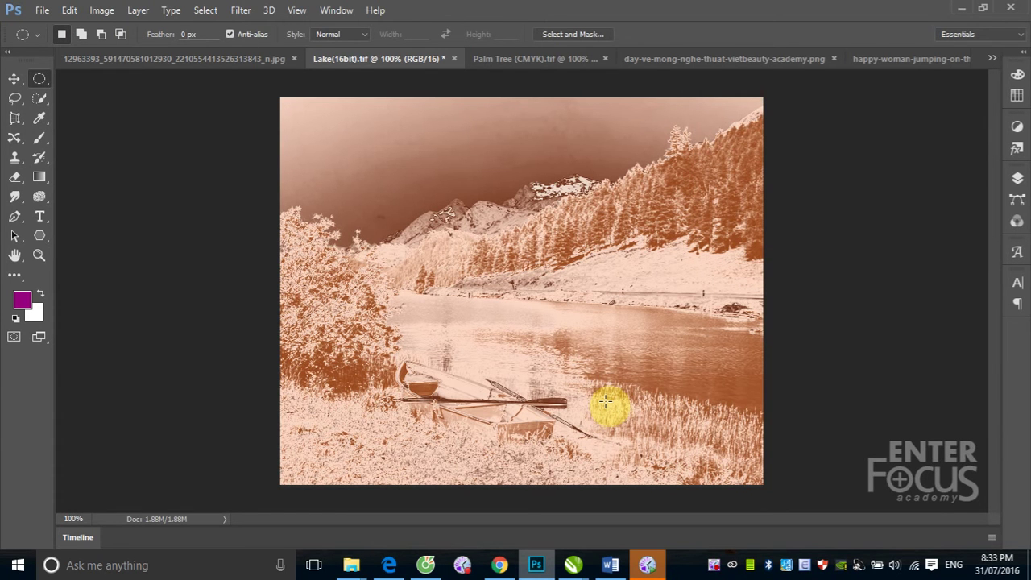
{"action": "key", "text": "ctrl+z"}
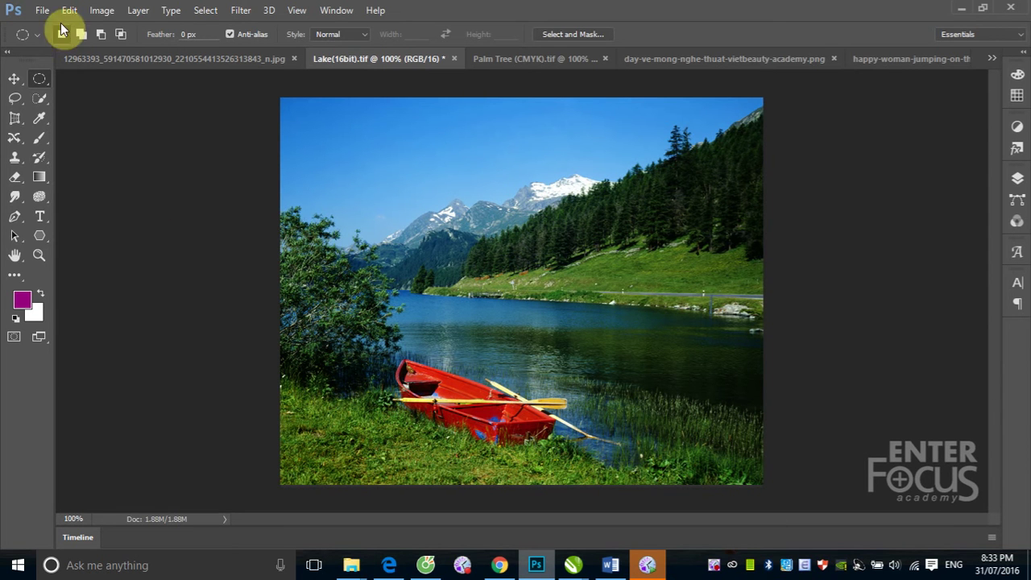
{"action": "left_click", "coordinate": [101, 11]}
{"action": "mouse_move", "coordinate": [124, 48]}
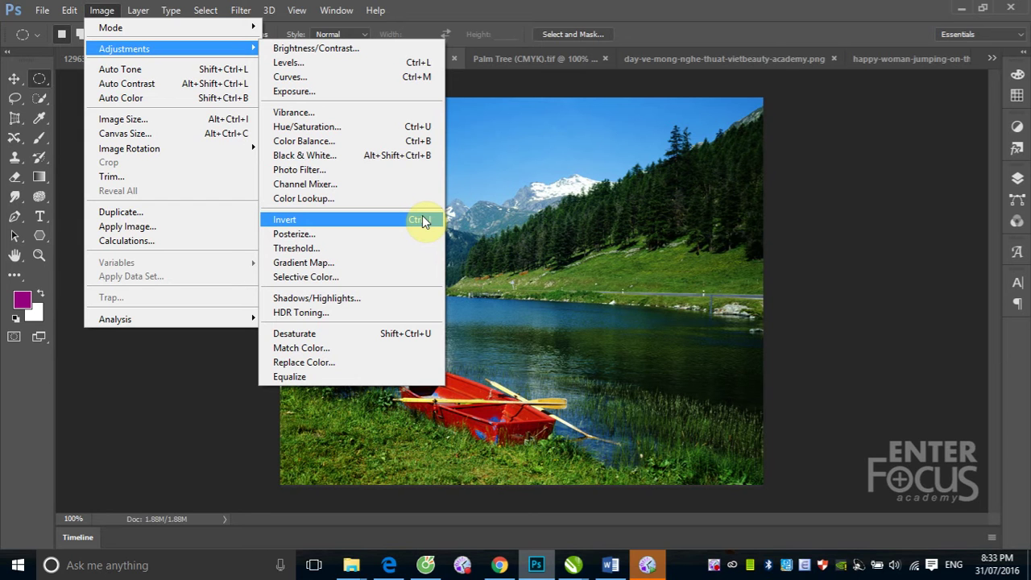
{"action": "left_click", "coordinate": [358, 220]}
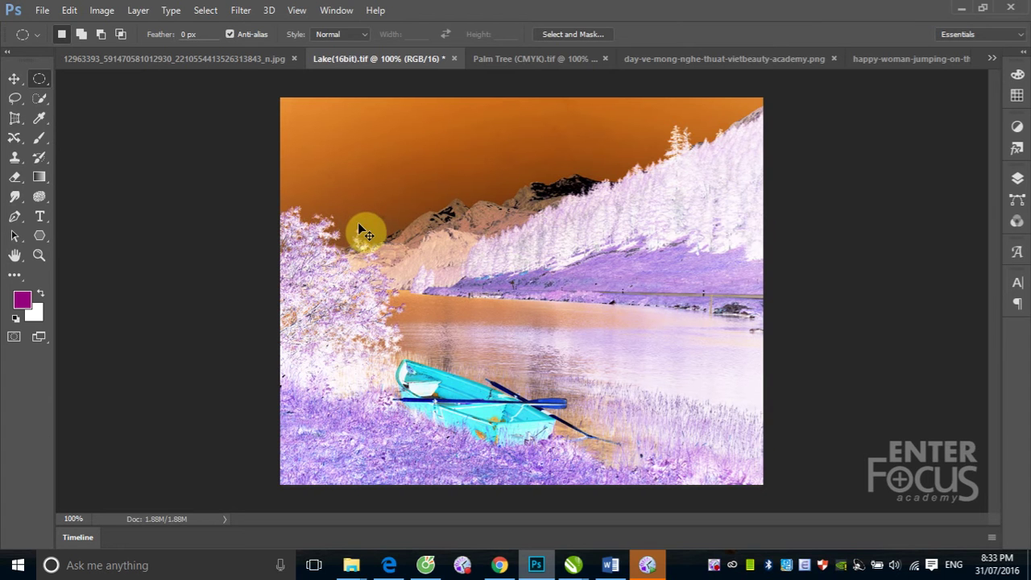
{"action": "key", "text": "ctrl+i"}
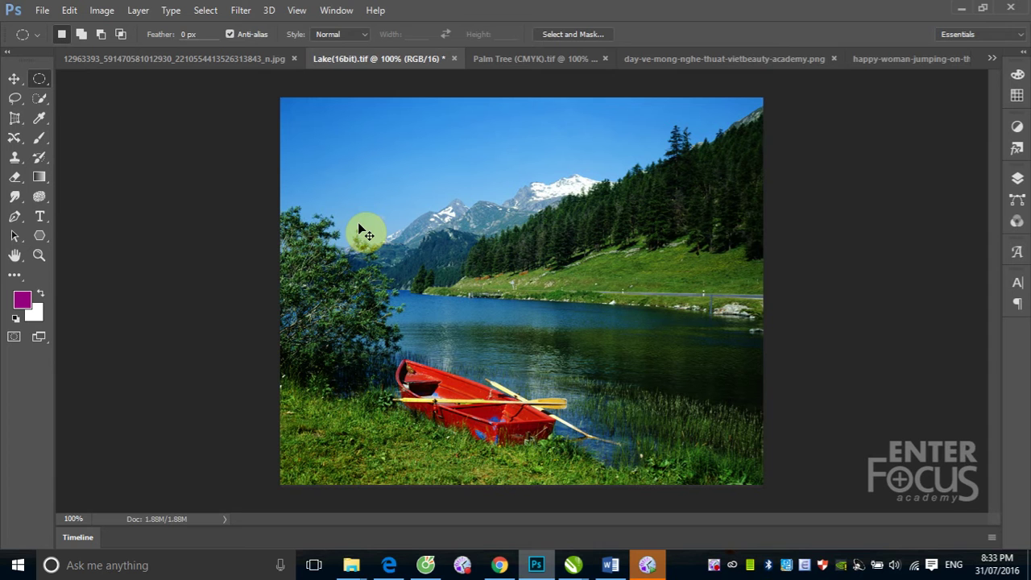
{"action": "key", "text": "ctrl+i"}
{"action": "key", "text": "ctrl+i"}
Skip Posterize, switch to day-ve-mong-nghe-thuat-vietbeauty-academy.png and save it
{"action": "left_click", "coordinate": [101, 10]}
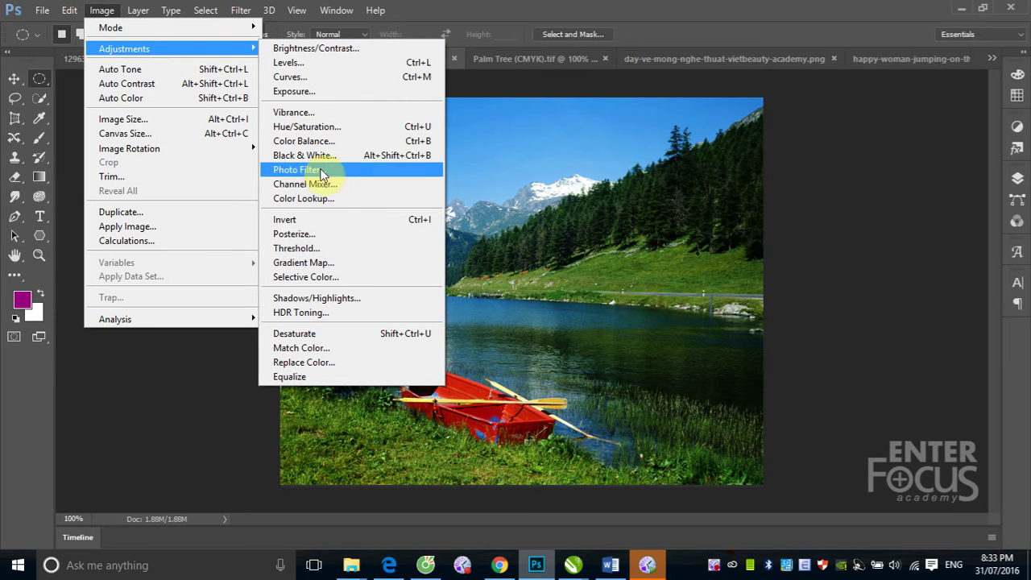
{"action": "left_click", "coordinate": [336, 234]}
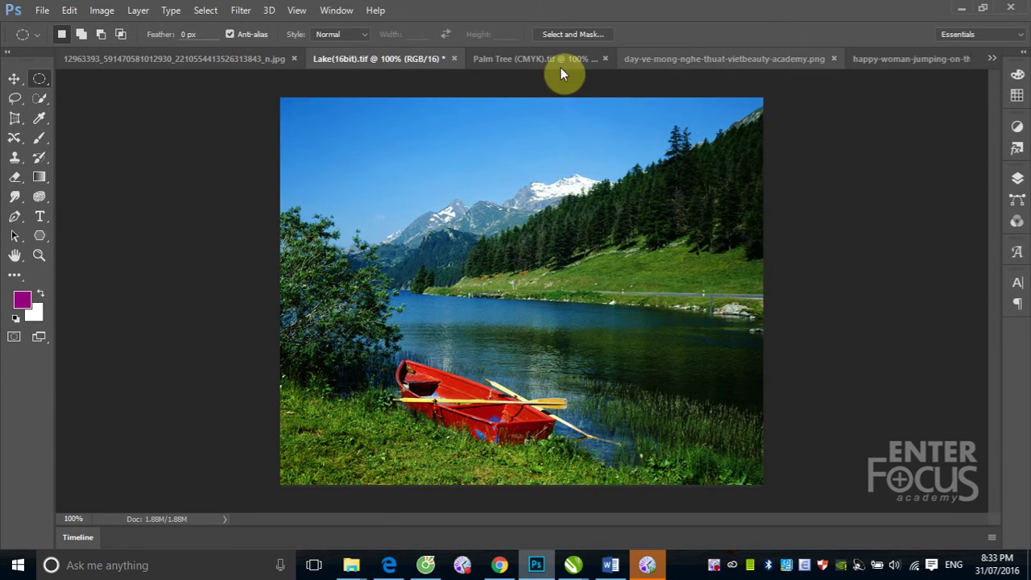
{"action": "left_click", "coordinate": [535, 58]}
{"action": "left_click", "coordinate": [691, 59]}
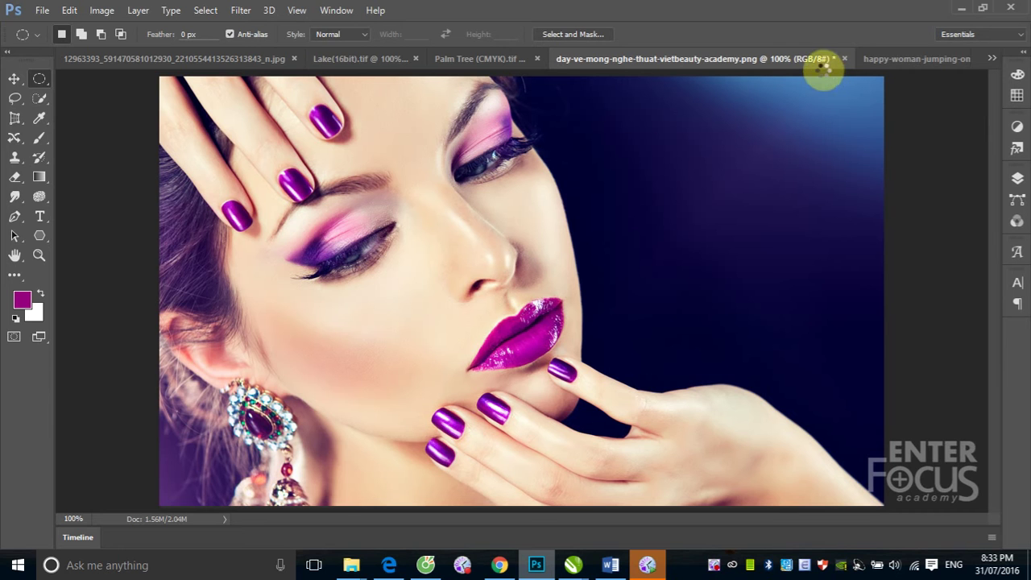
{"action": "key", "text": "ctrl+s"}
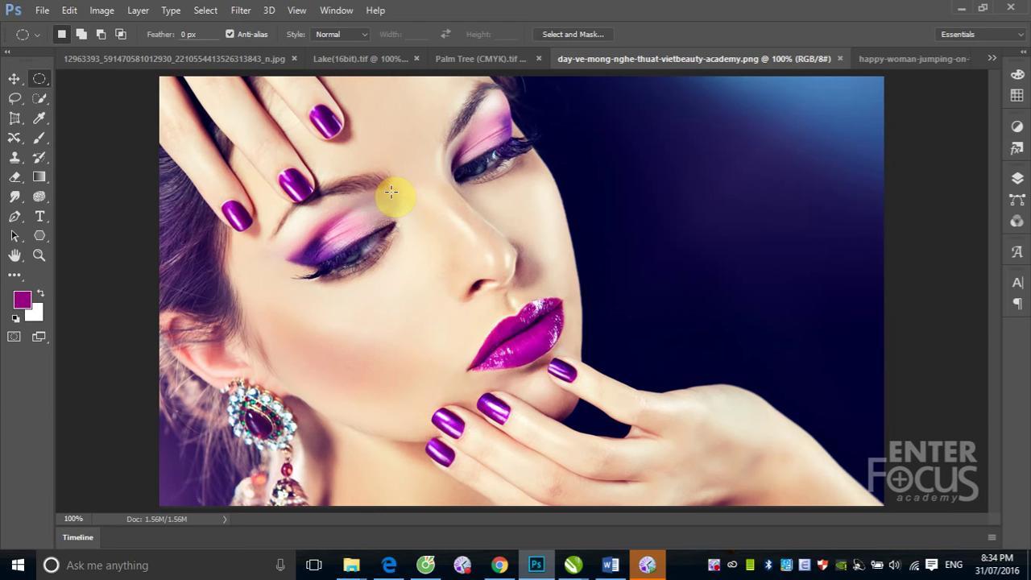
{"action": "left_click", "coordinate": [115, 12]}
{"action": "mouse_move", "coordinate": [124, 49]}
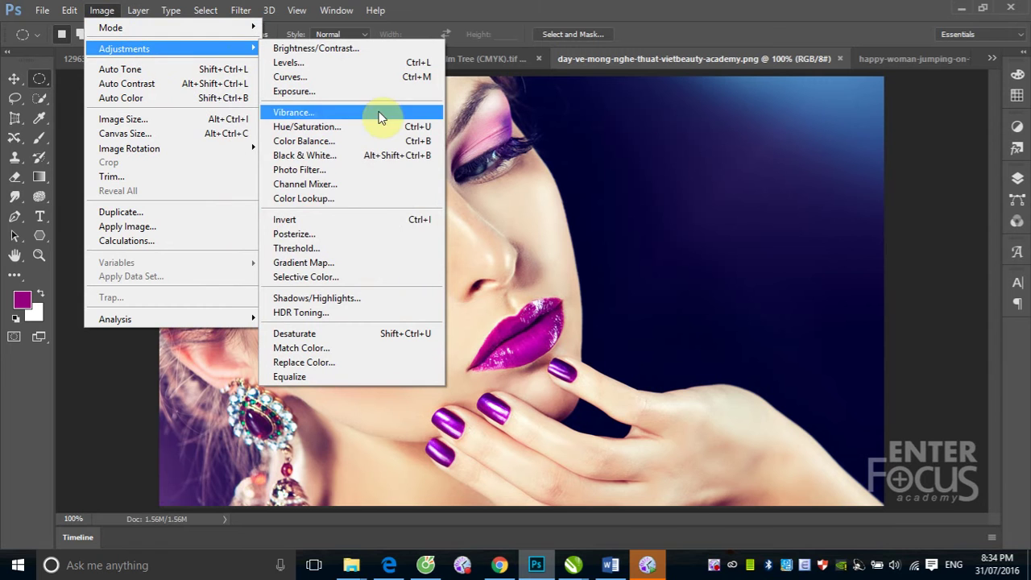
{"action": "left_click", "coordinate": [345, 235]}
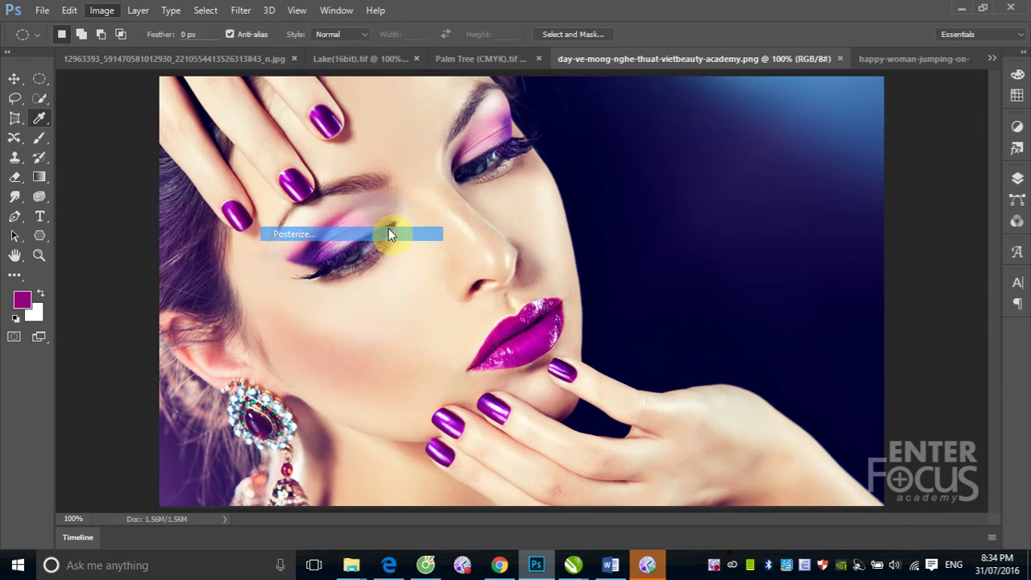
{"action": "left_click_drag", "start_coordinate": [583, 198], "coordinate": [786, 166]}
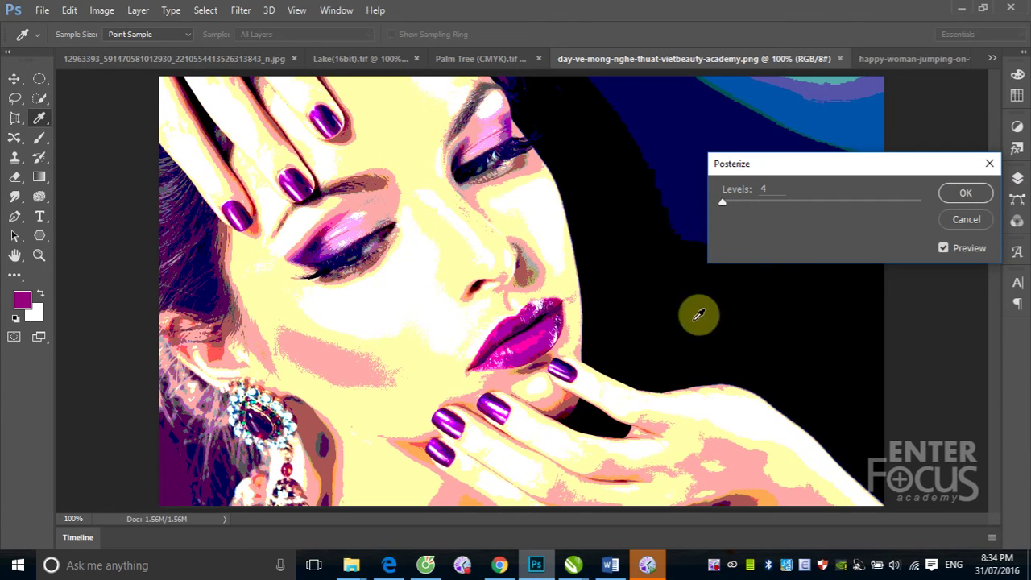
{"action": "left_click_drag", "start_coordinate": [723, 202], "coordinate": [737, 203]}
{"action": "left_click_drag", "start_coordinate": [809, 165], "coordinate": [843, 170]}
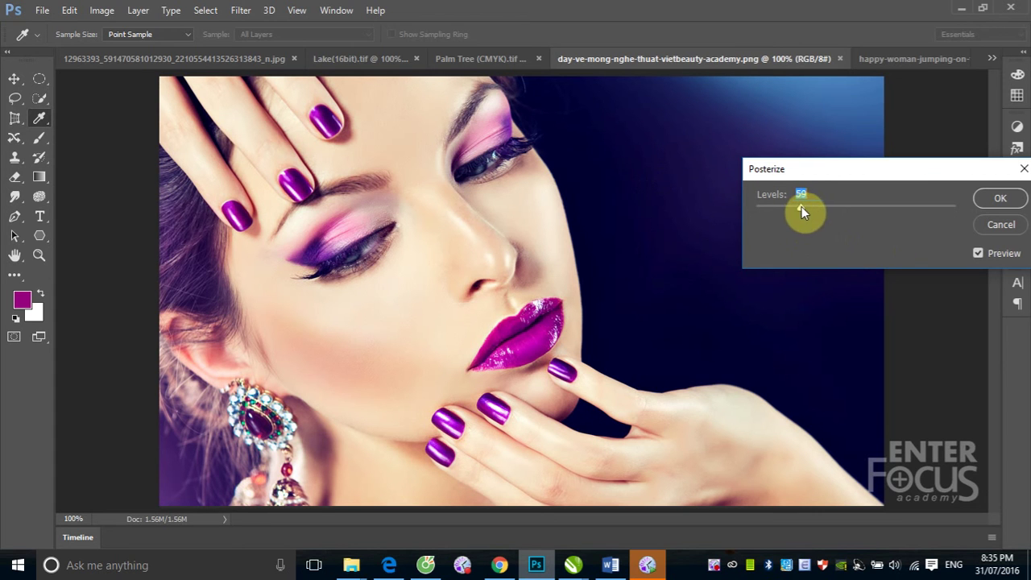
{"action": "left_click_drag", "start_coordinate": [778, 209], "coordinate": [776, 210]}
{"action": "left_click_drag", "start_coordinate": [770, 208], "coordinate": [753, 207]}
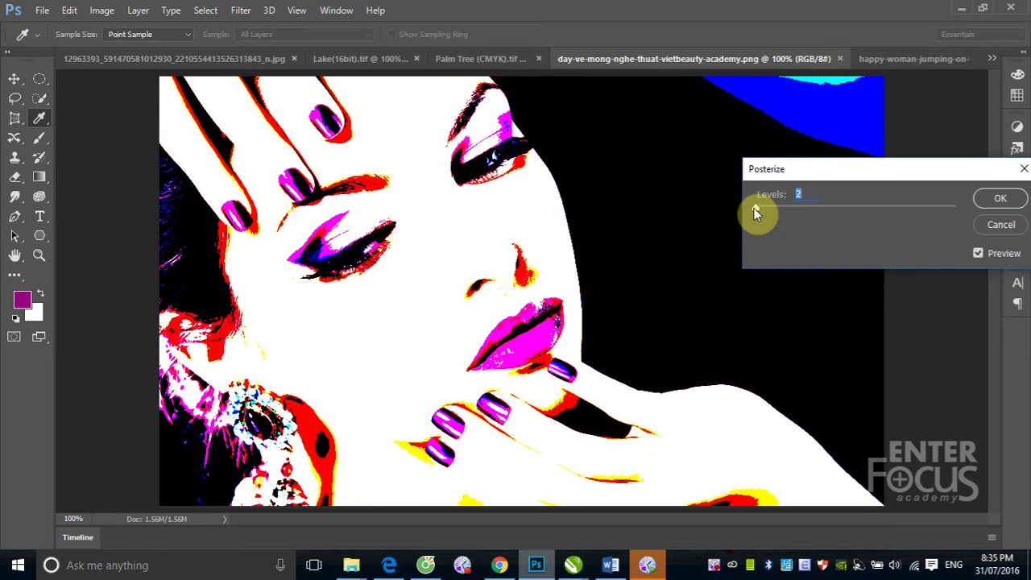
{"action": "left_click_drag", "start_coordinate": [756, 206], "coordinate": [758, 206]}
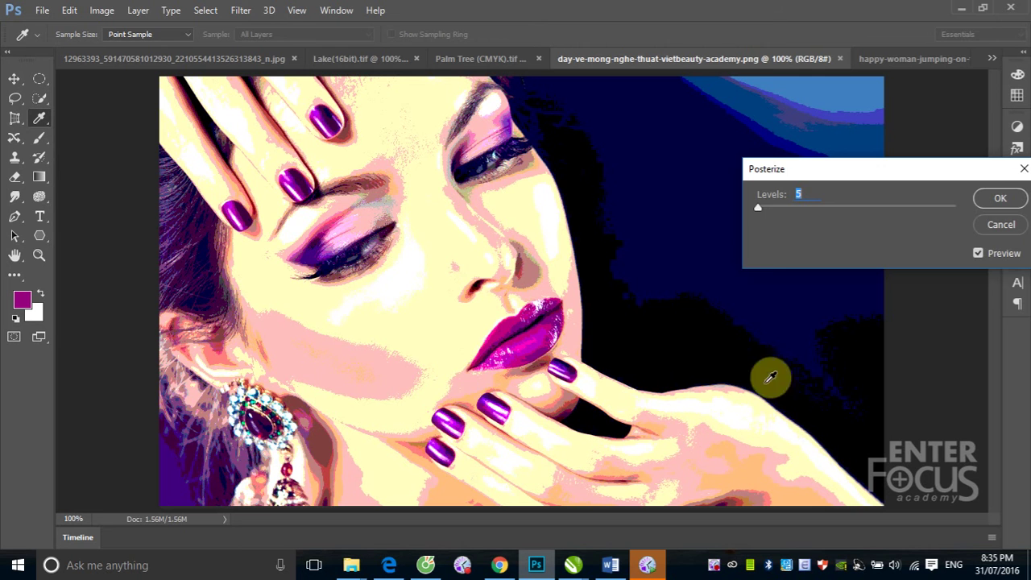
{"action": "left_click", "coordinate": [992, 226]}
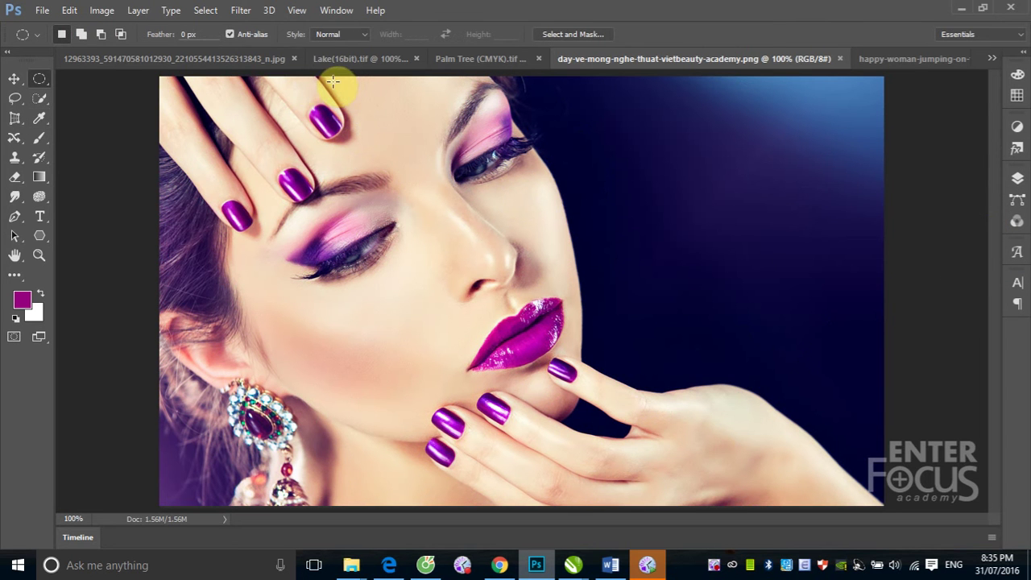
{"action": "left_click", "coordinate": [102, 11]}
{"action": "mouse_move", "coordinate": [124, 48]}
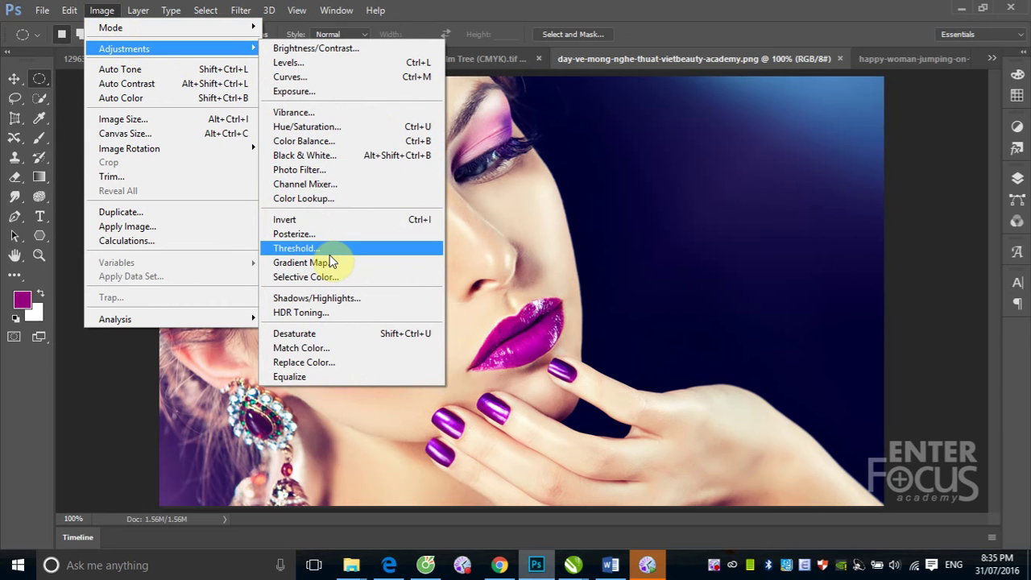
{"action": "left_click", "coordinate": [331, 251]}
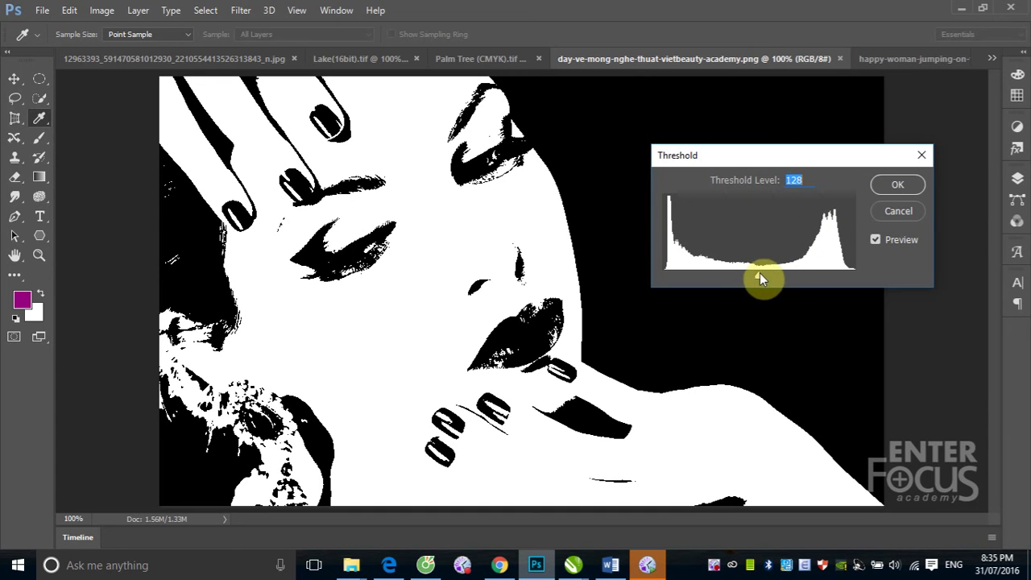
{"action": "left_click_drag", "start_coordinate": [759, 273], "coordinate": [719, 272]}
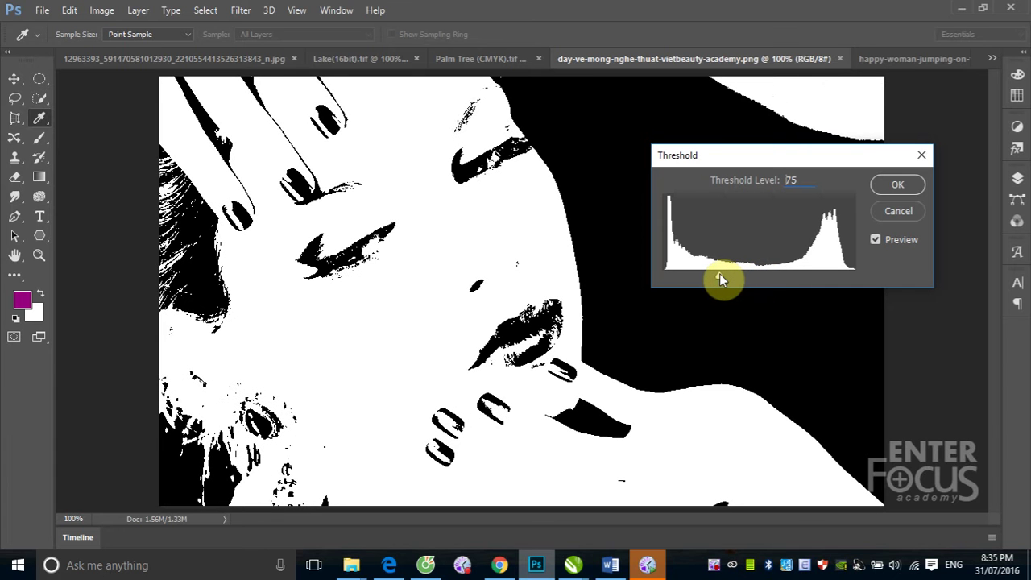
{"action": "left_click_drag", "start_coordinate": [719, 273], "coordinate": [712, 273]}
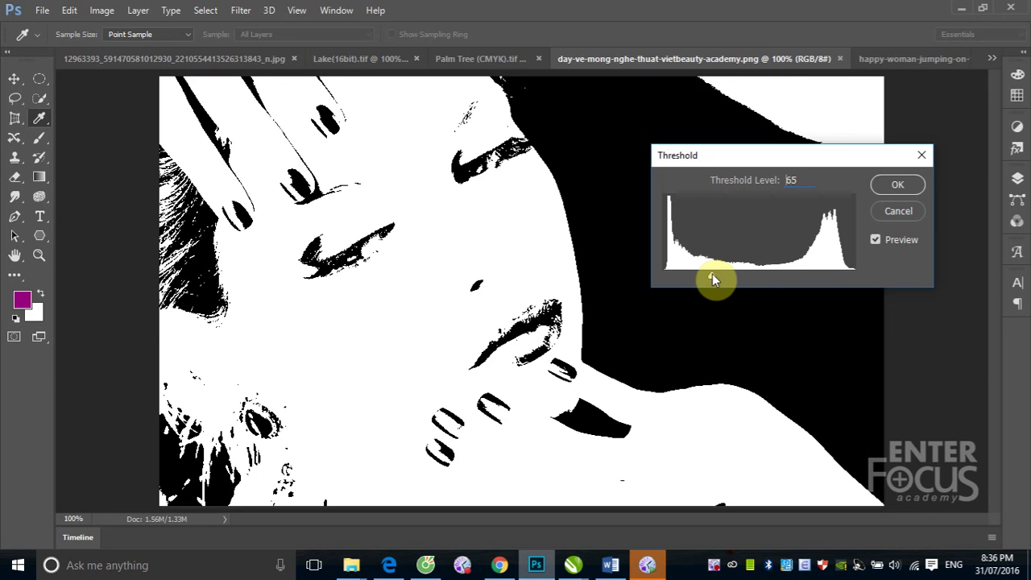
{"action": "mouse_move", "coordinate": [712, 273]}
{"action": "left_mouse_down"}
{"action": "mouse_move", "coordinate": [772, 277]}
{"action": "mouse_move", "coordinate": [727, 276]}
{"action": "left_mouse_up"}
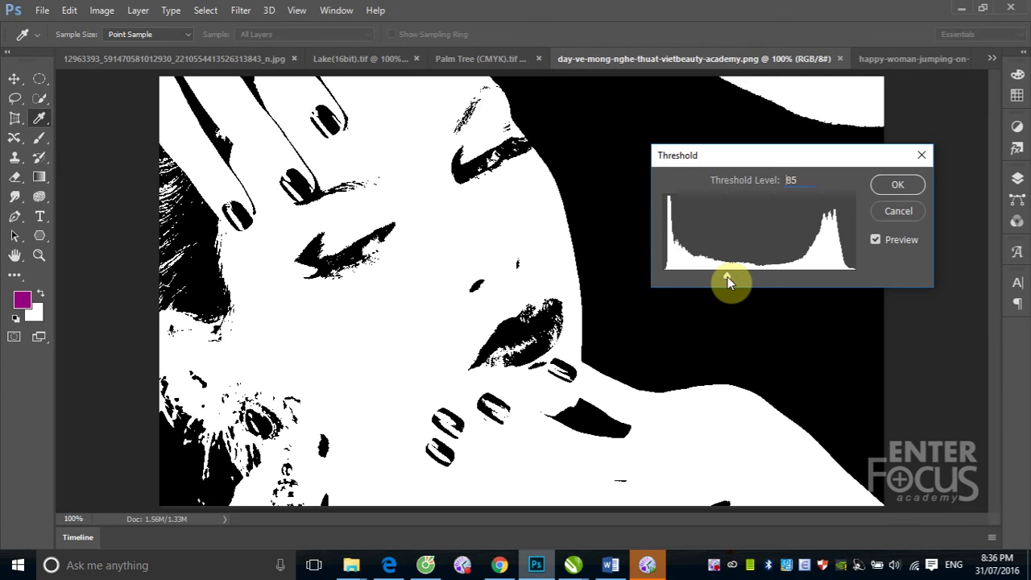
{"action": "left_click_drag", "start_coordinate": [728, 277], "coordinate": [779, 276]}
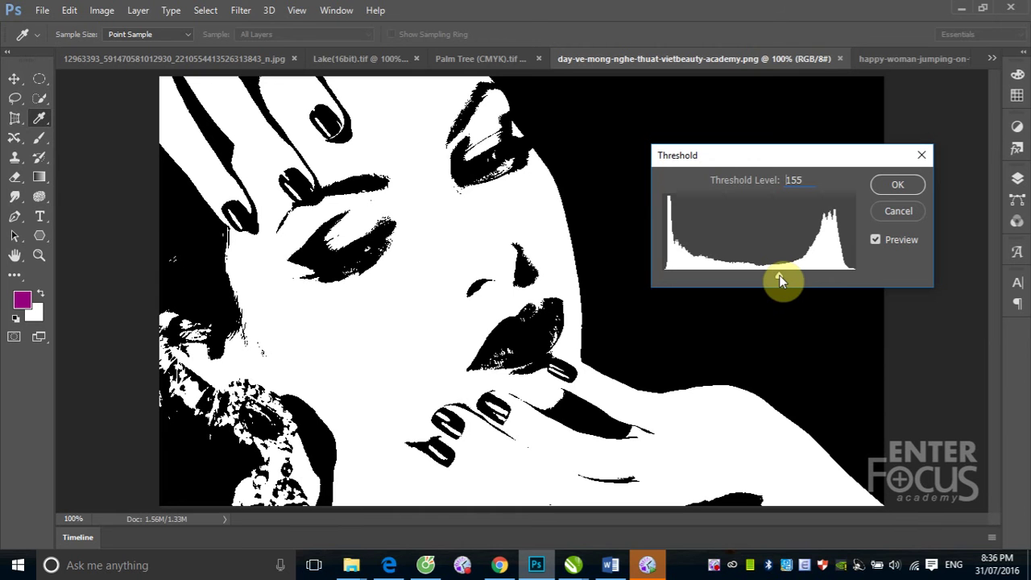
{"action": "left_click_drag", "start_coordinate": [779, 275], "coordinate": [749, 274]}
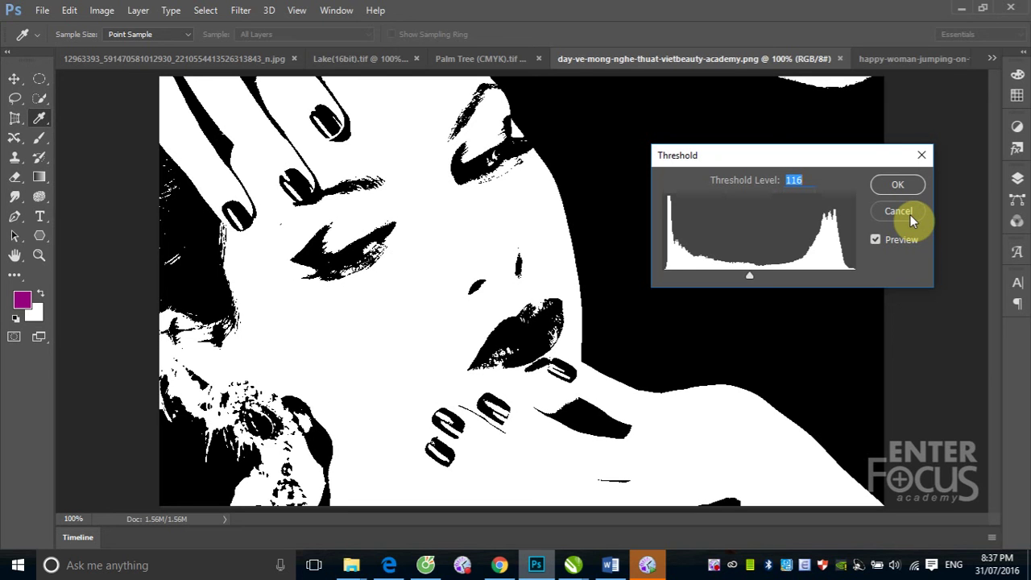
{"action": "left_click", "coordinate": [897, 214]}
{"action": "mouse_move", "coordinate": [712, 565]}
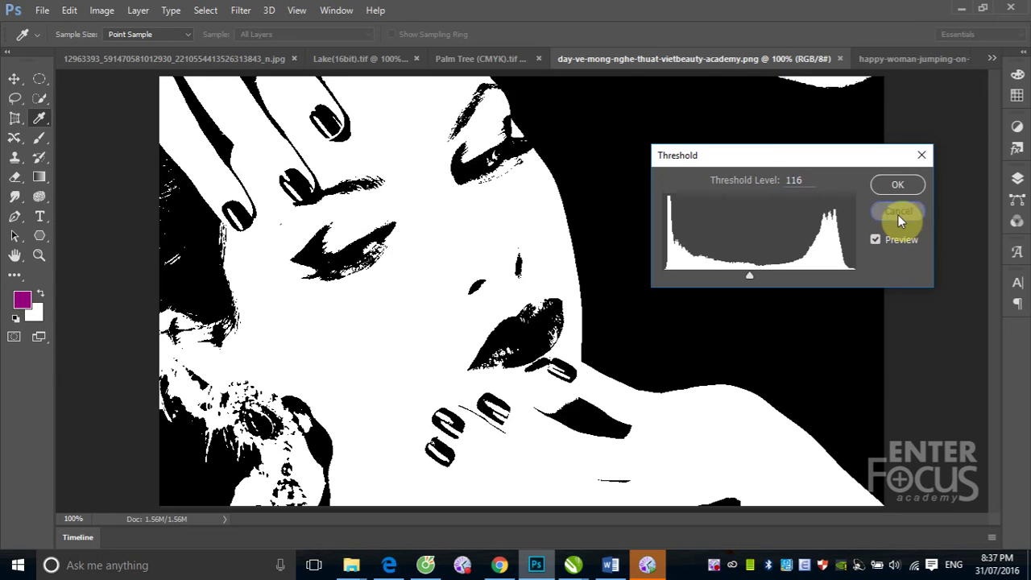